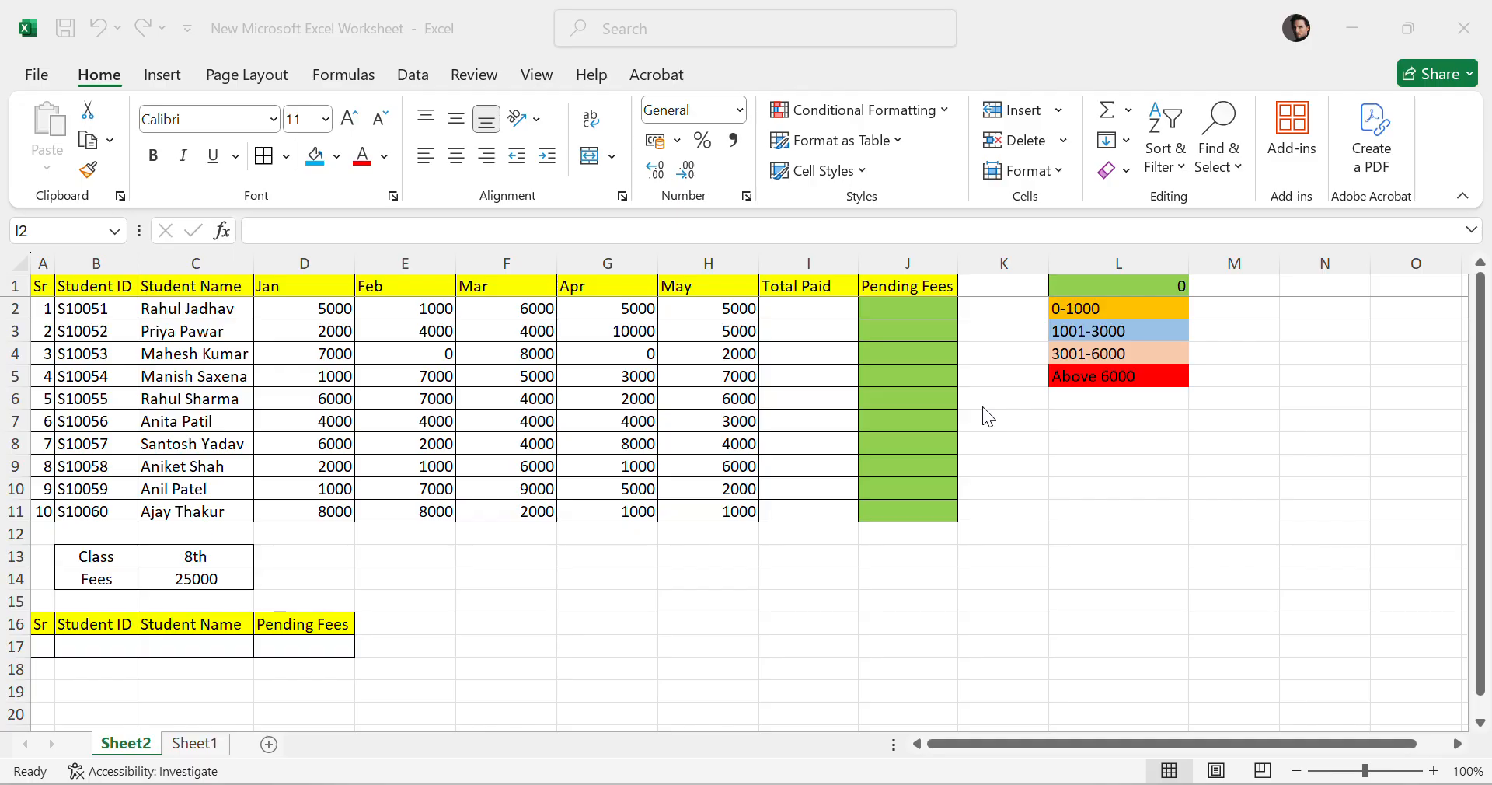
# Examine the student fee table, its monthly payment columns and the Class and Fees cells.
pyautogui.click(679, 432)
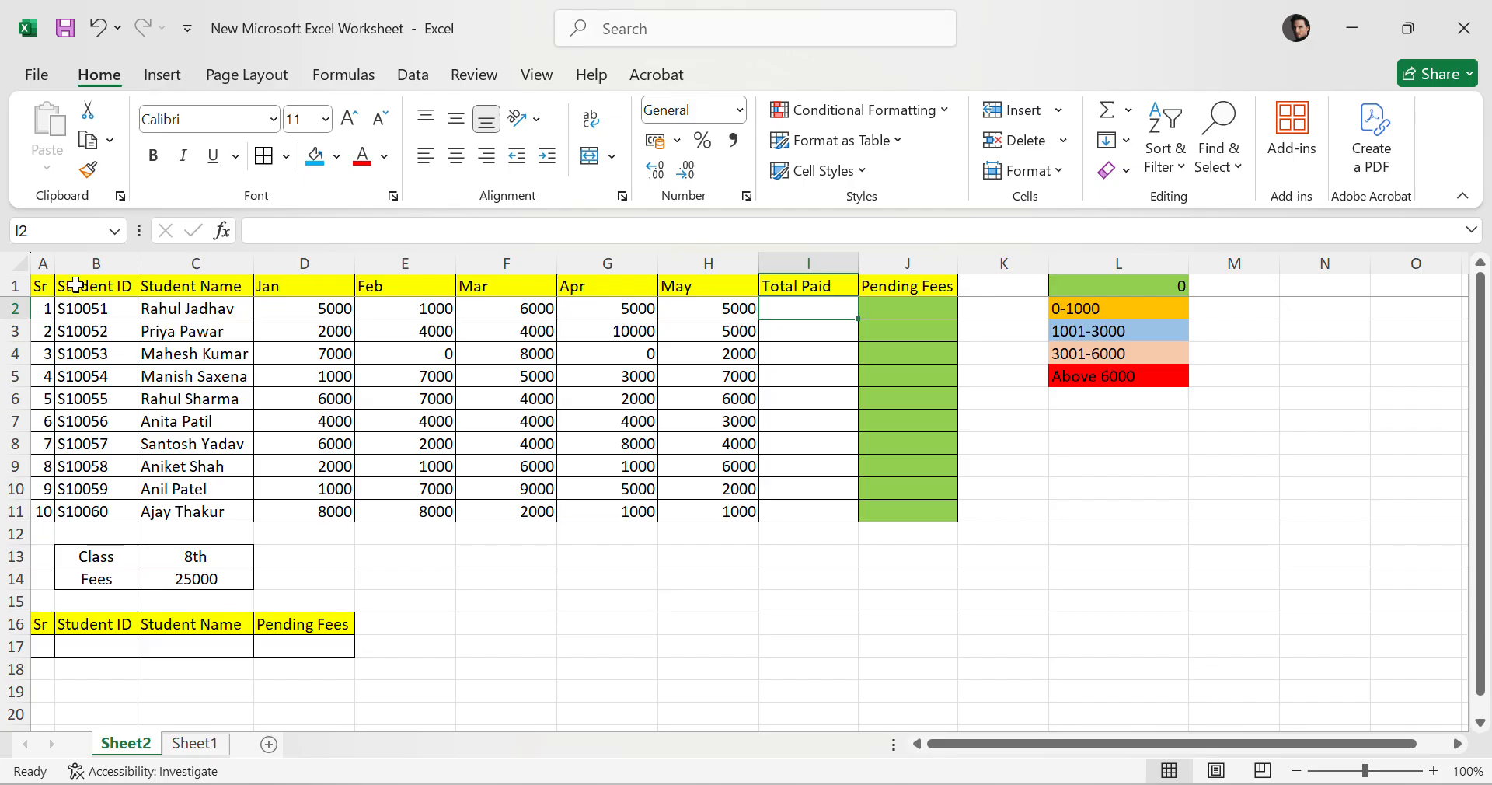
pyautogui.moveTo(75, 286); pyautogui.dragTo(121, 529)
pyautogui.click(614, 644)
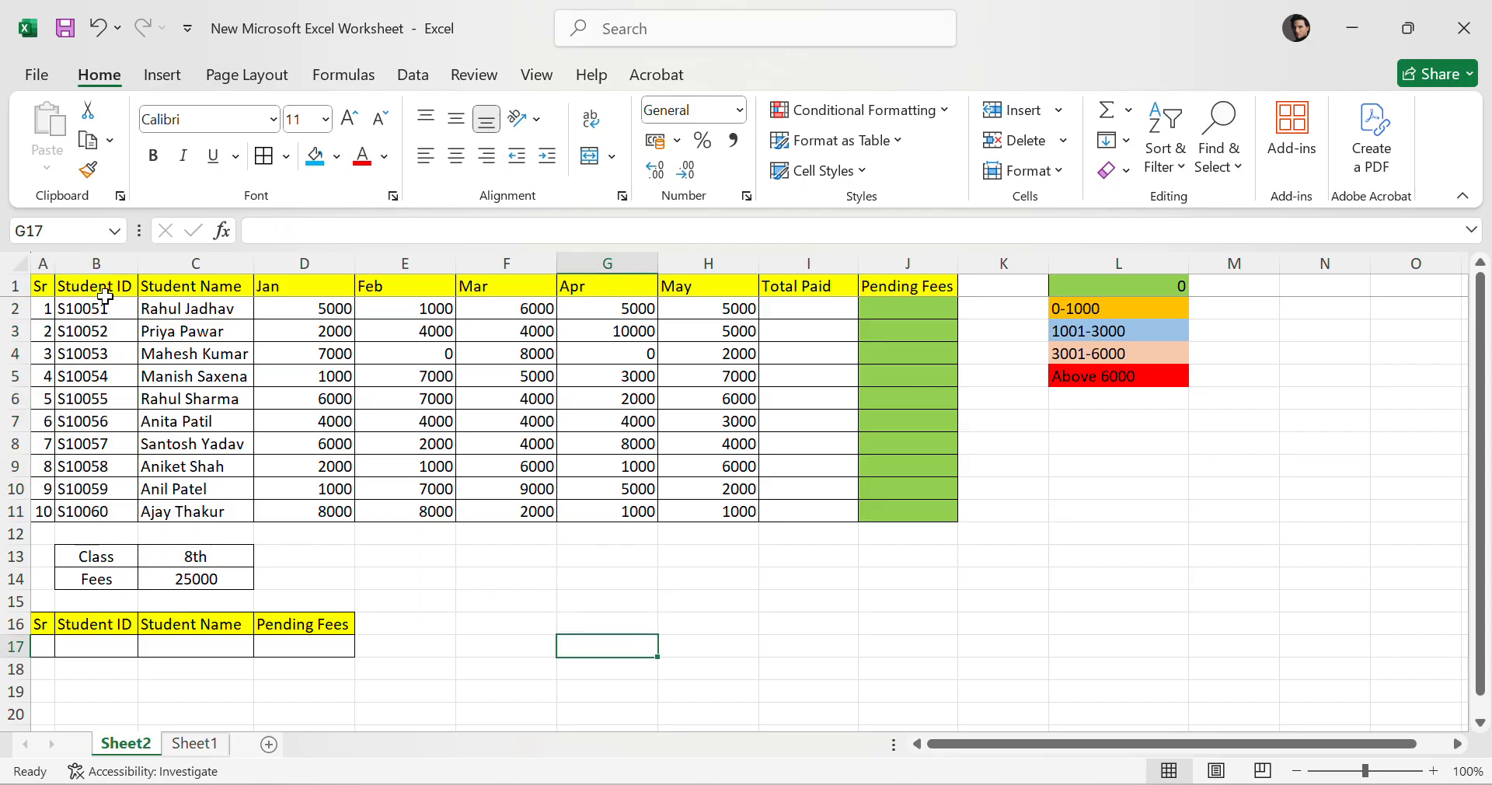
pyautogui.moveTo(43, 286); pyautogui.dragTo(912, 506)
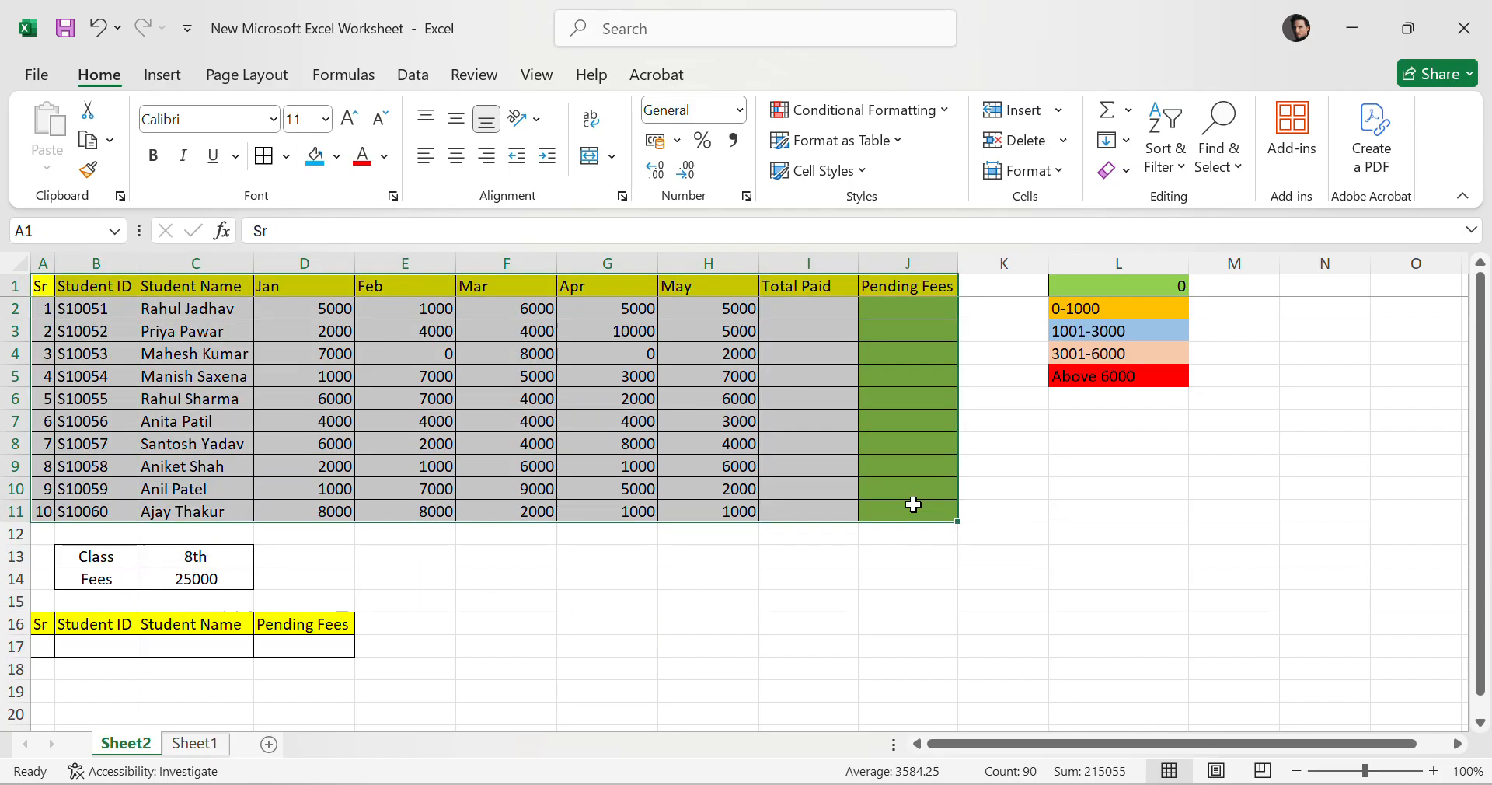
pyautogui.click(1152, 513)
pyautogui.click(236, 309)
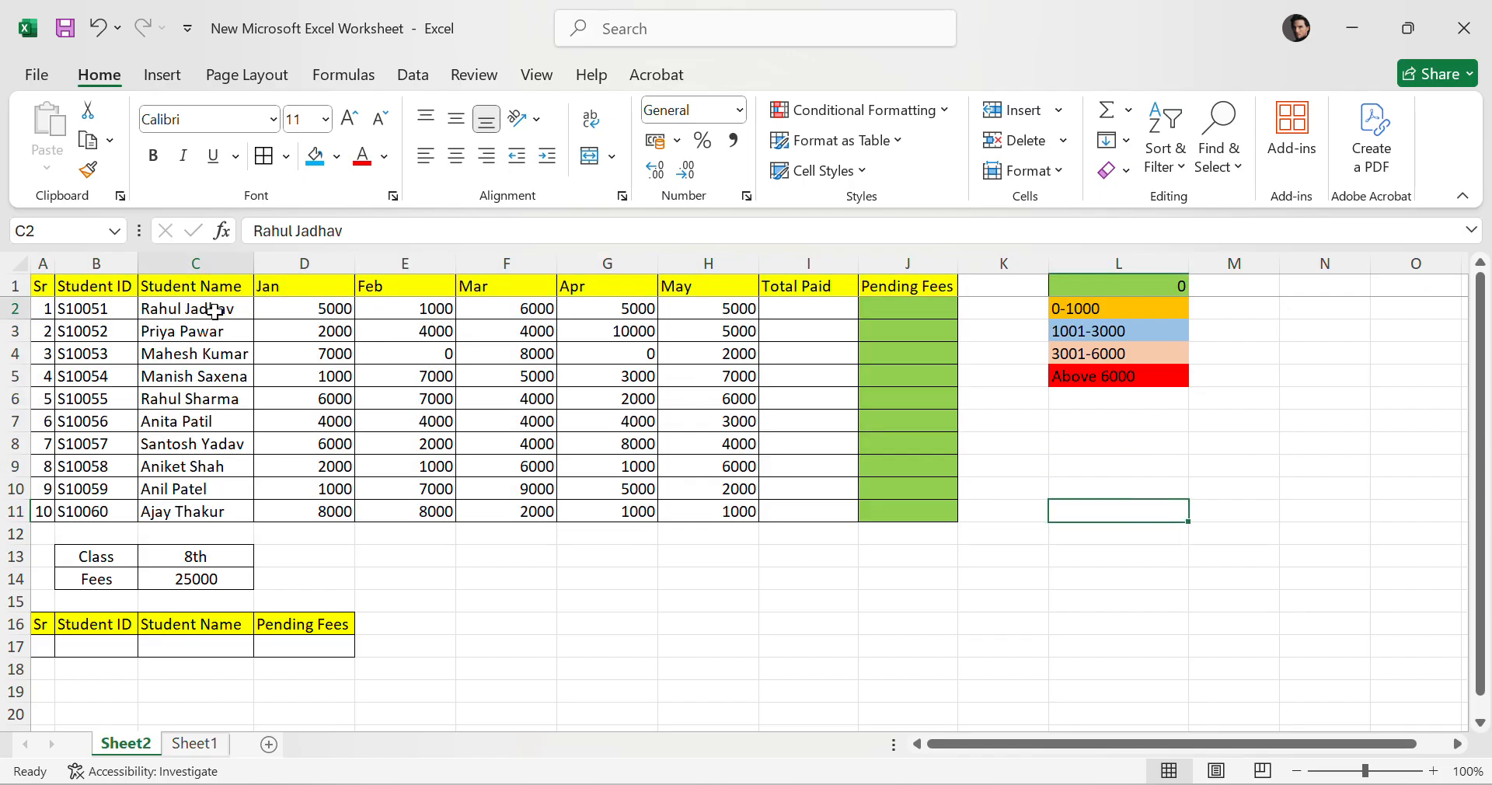
pyautogui.click(101, 568)
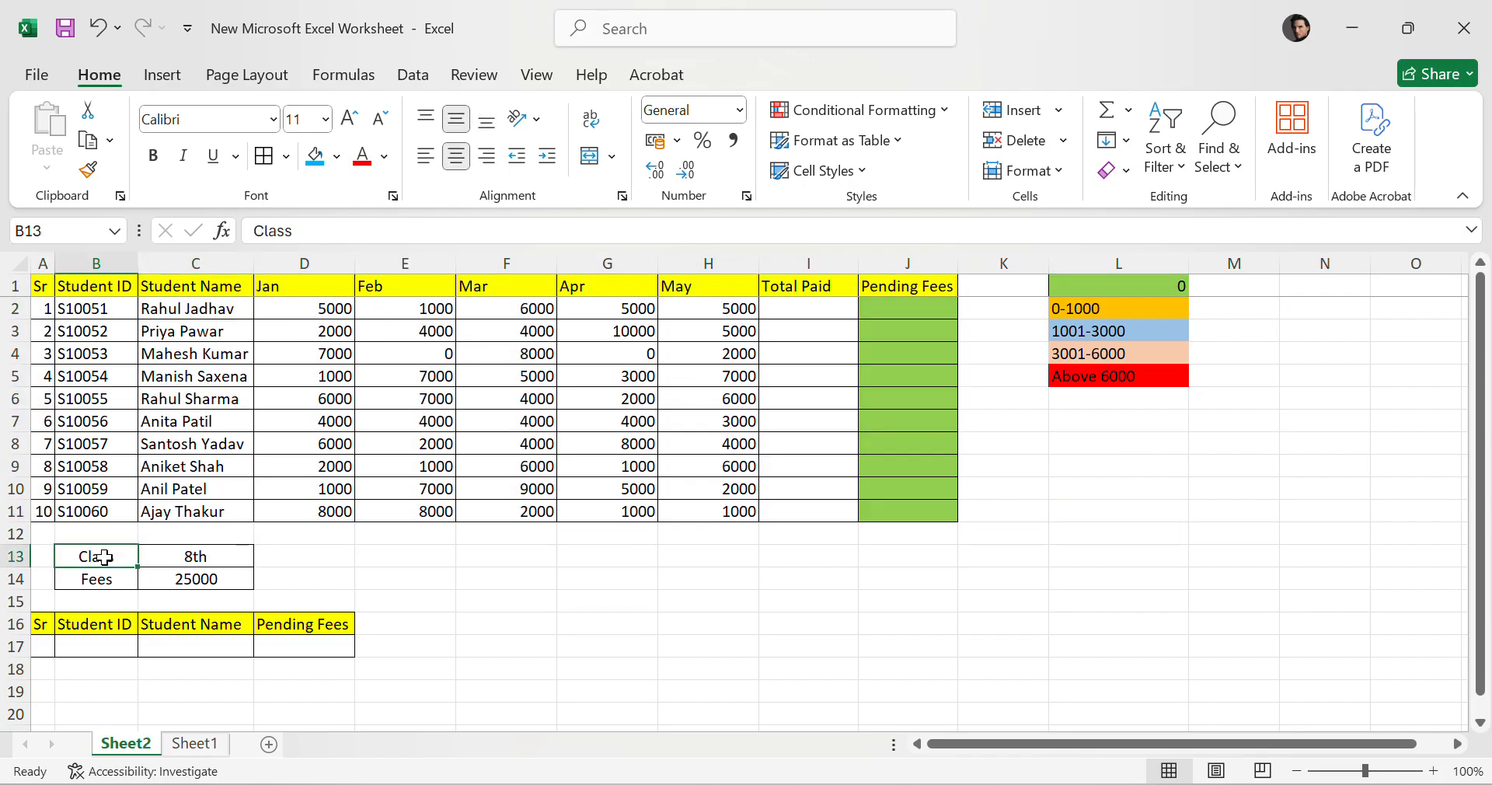
# Fill the Class and Fees cells B13:C14 with a blue background.
pyautogui.moveTo(105, 557); pyautogui.dragTo(241, 579)
pyautogui.click(314, 155)
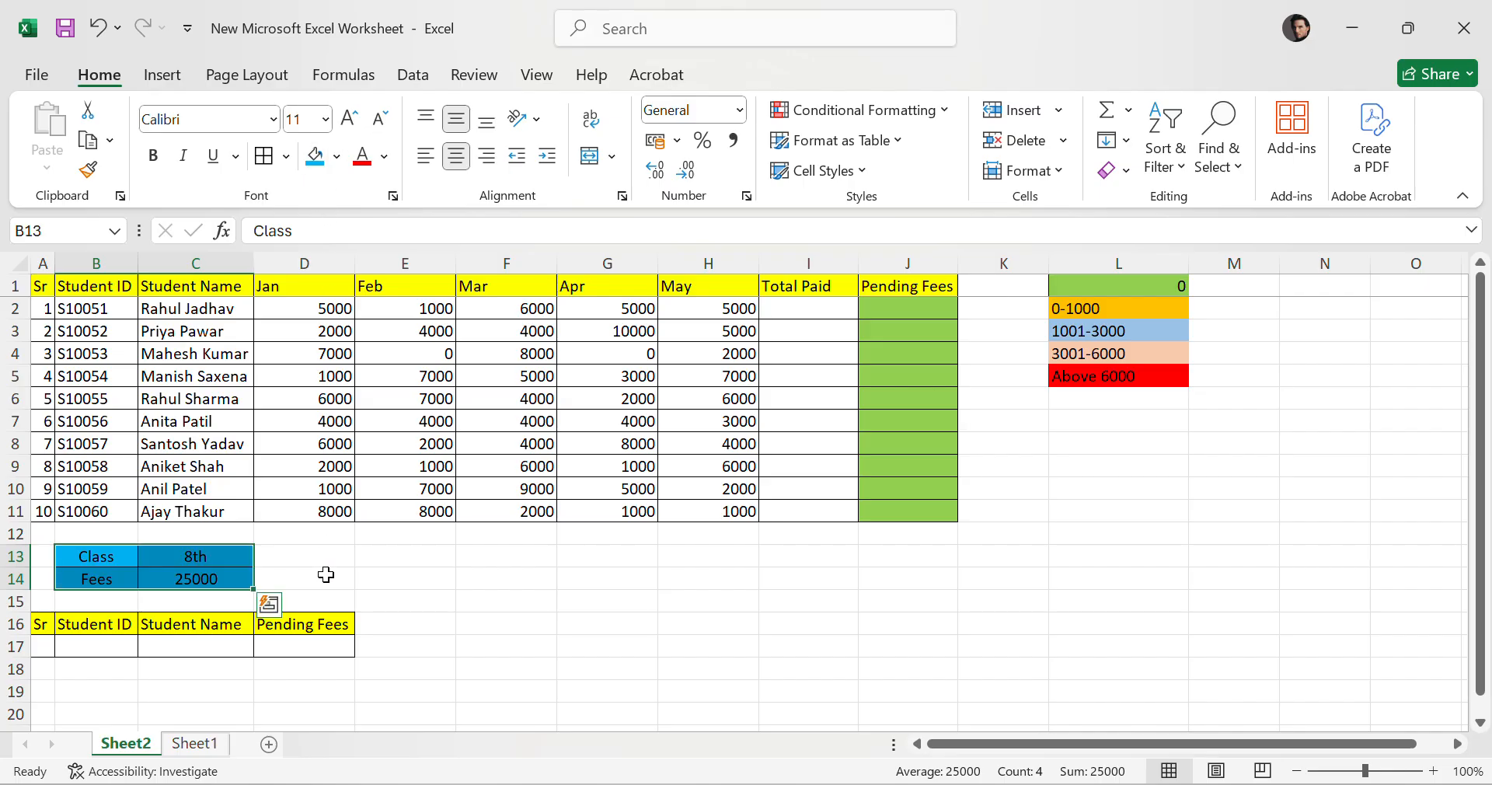
pyautogui.click(396, 564)
# Review the monthly payment range from Jan through May for all students.
pyautogui.click(322, 310)
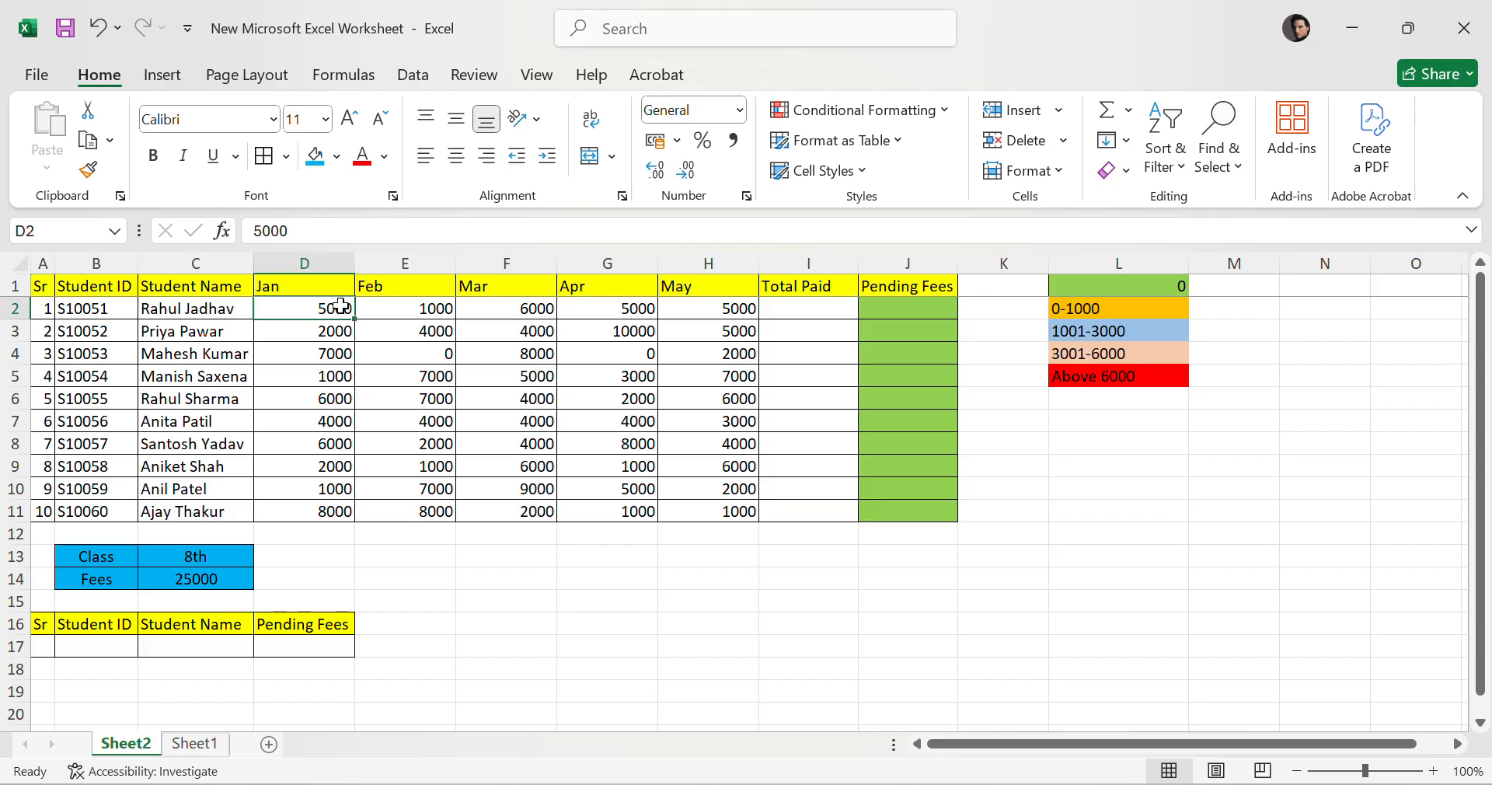
pyautogui.click(307, 288)
pyautogui.click(734, 284)
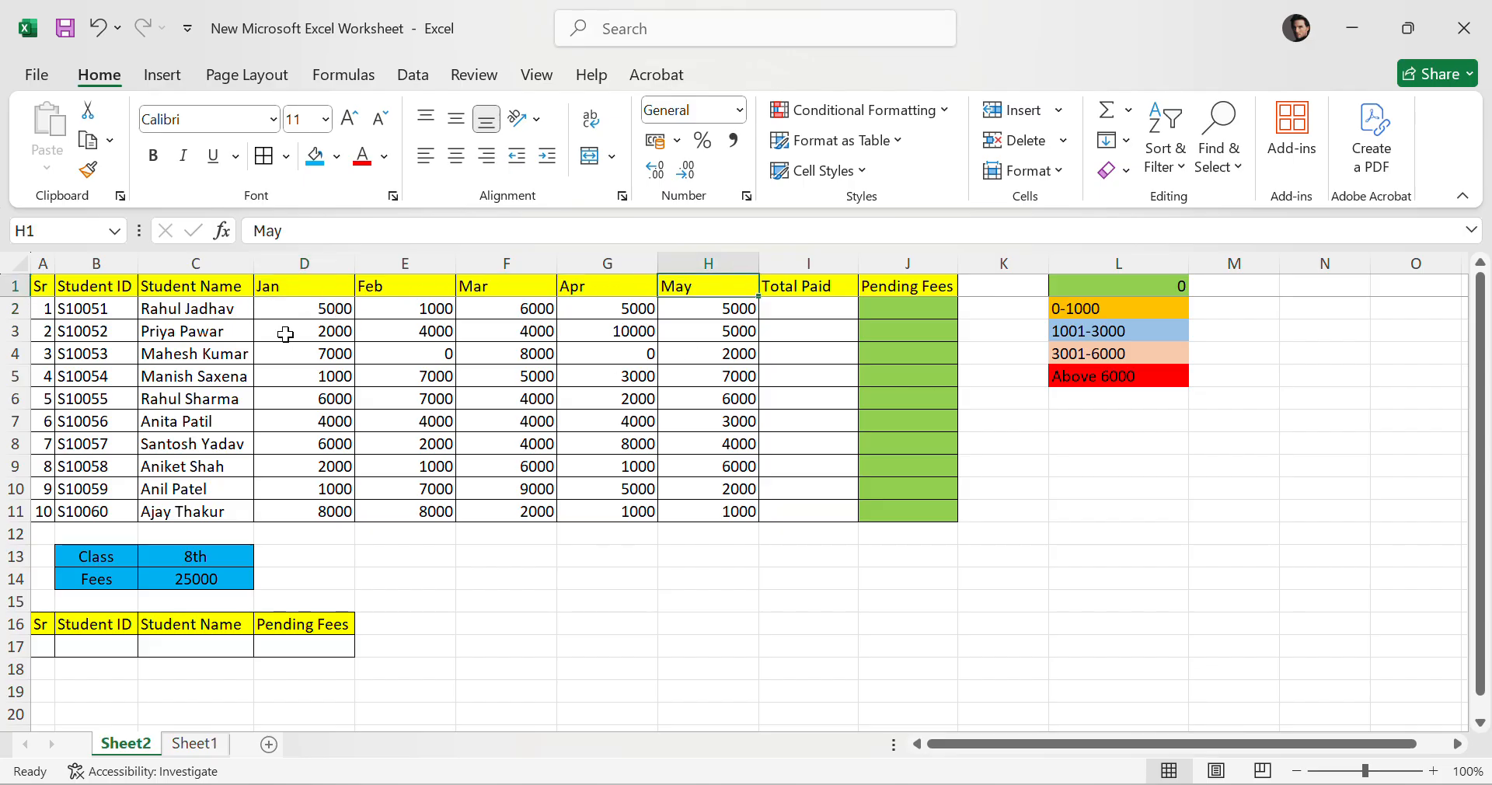
pyautogui.moveTo(289, 310); pyautogui.dragTo(715, 513)
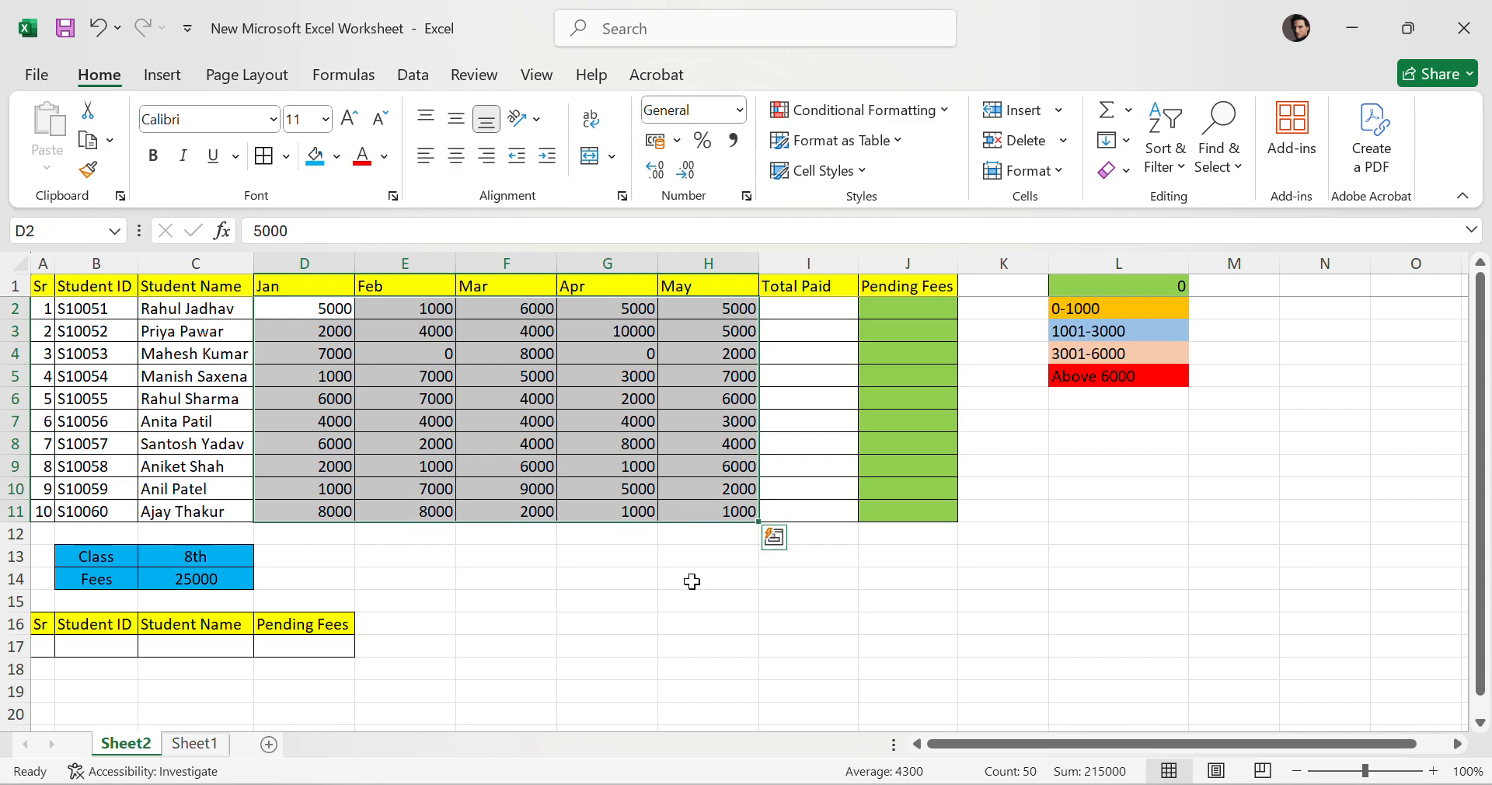
pyautogui.click(692, 581)
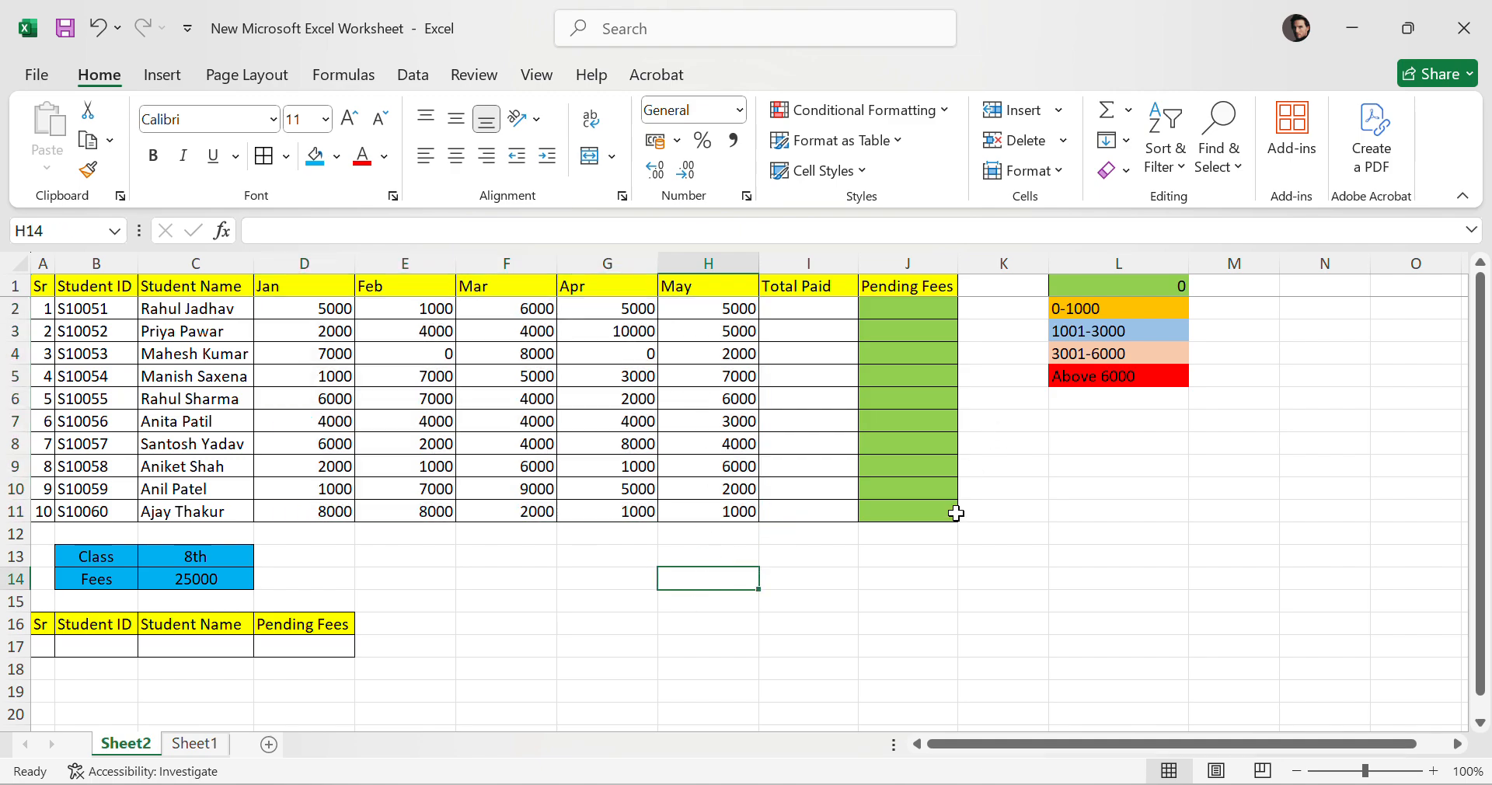
pyautogui.click(1195, 626)
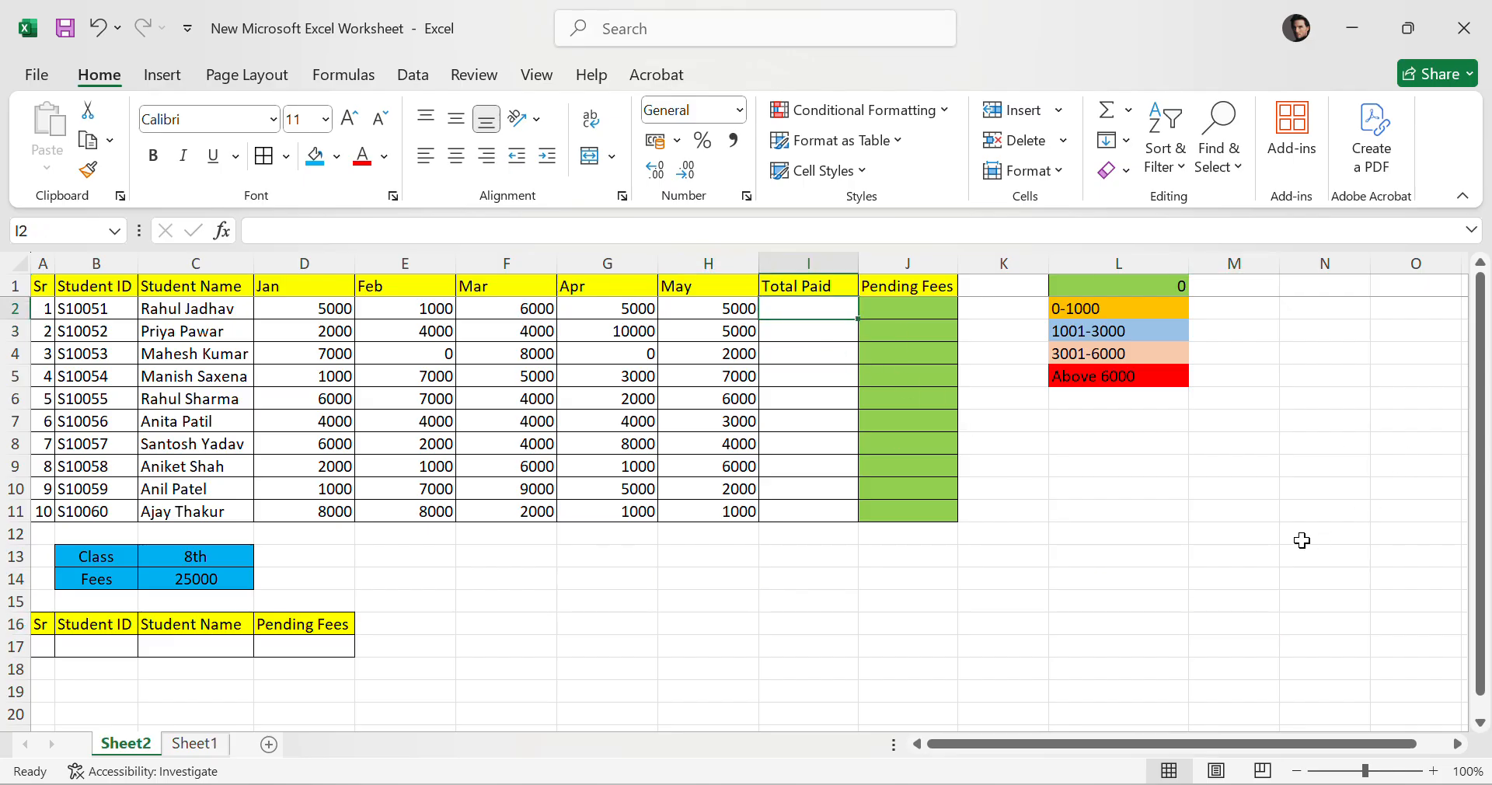
pyautogui.click(1240, 534)
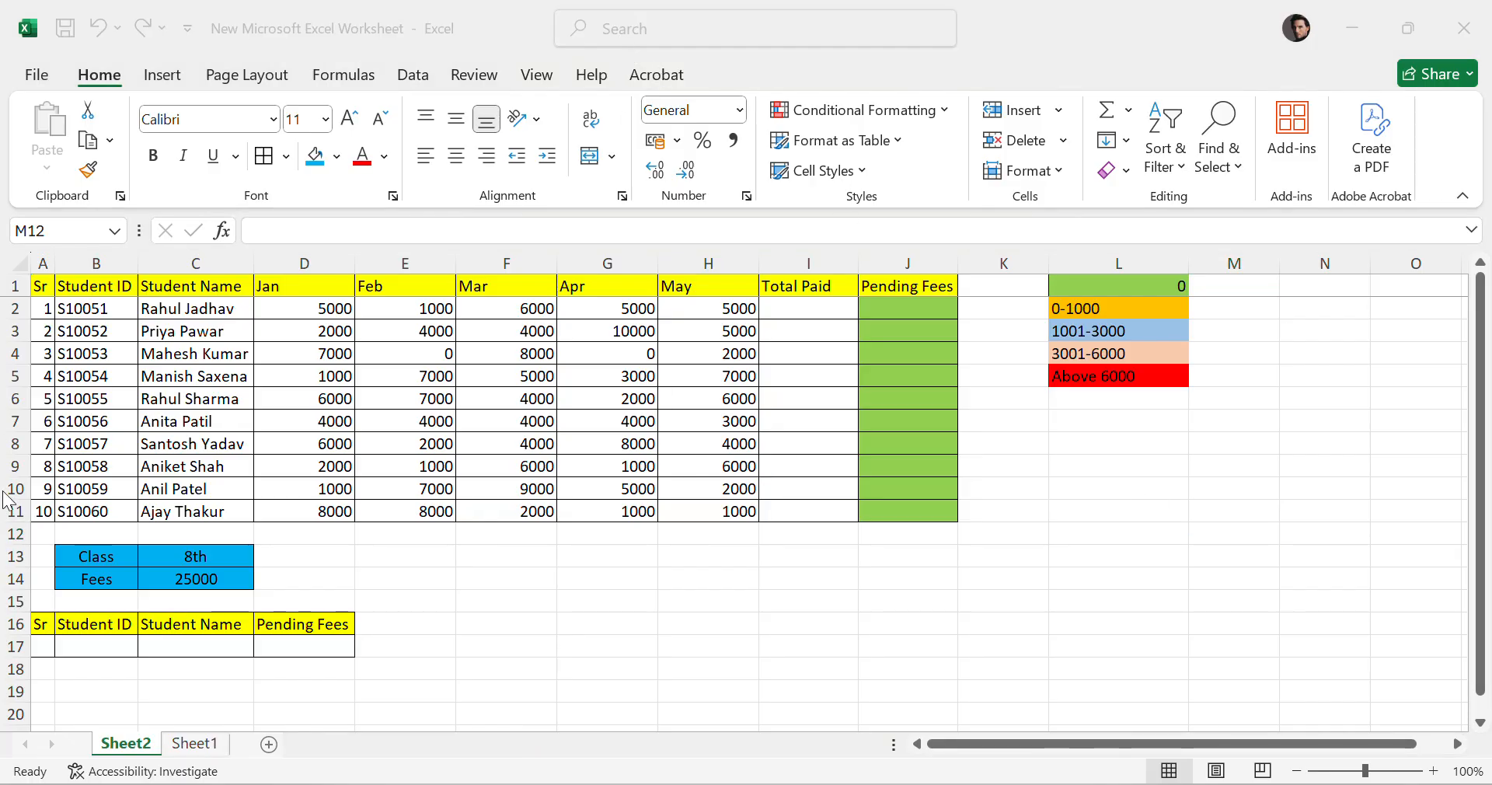
# Inspect the student IDs, the individual monthly amounts and the Pending Fees column.
pyautogui.click(85, 310)
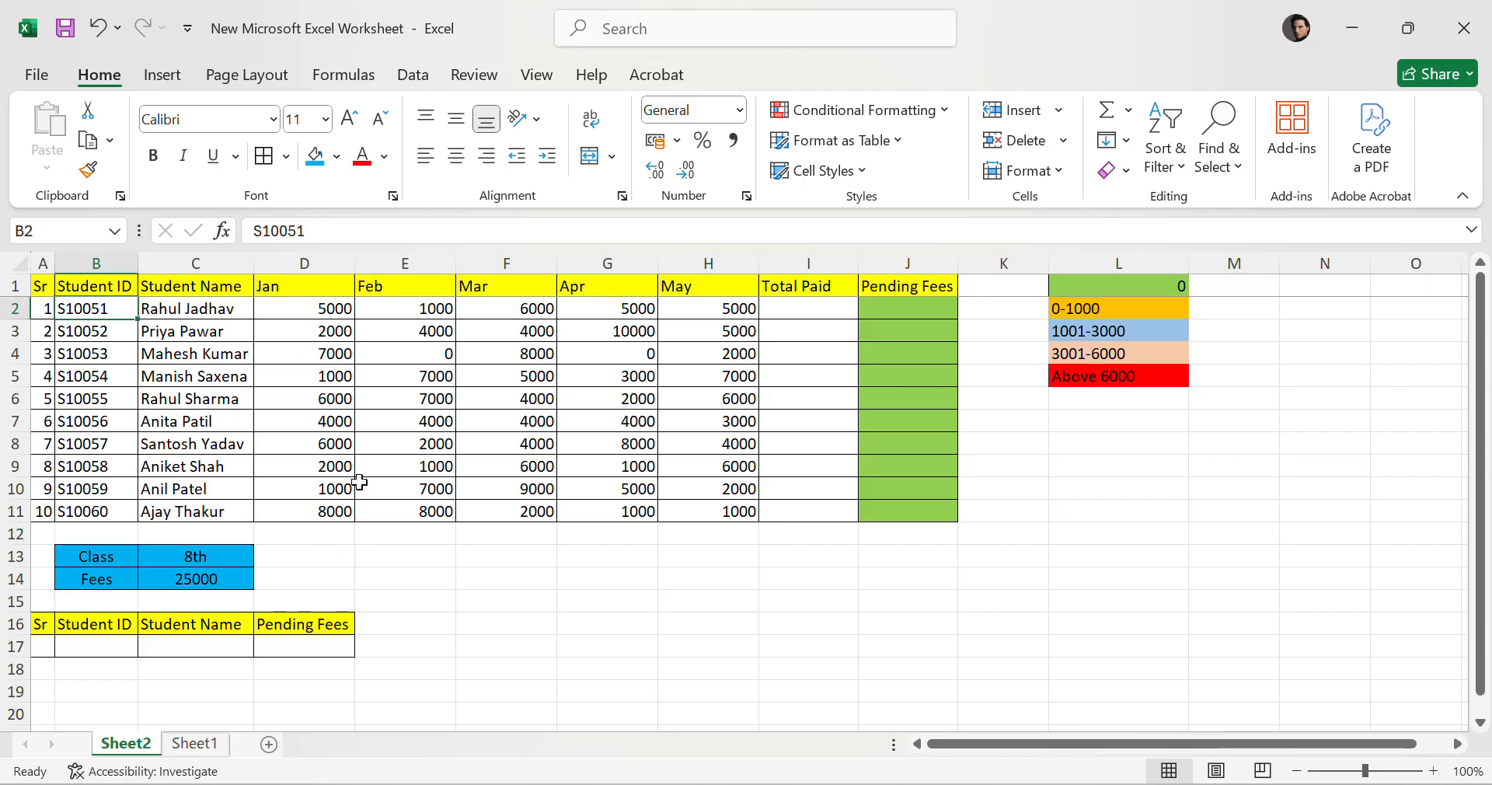
pyautogui.click(202, 307)
pyautogui.click(290, 312)
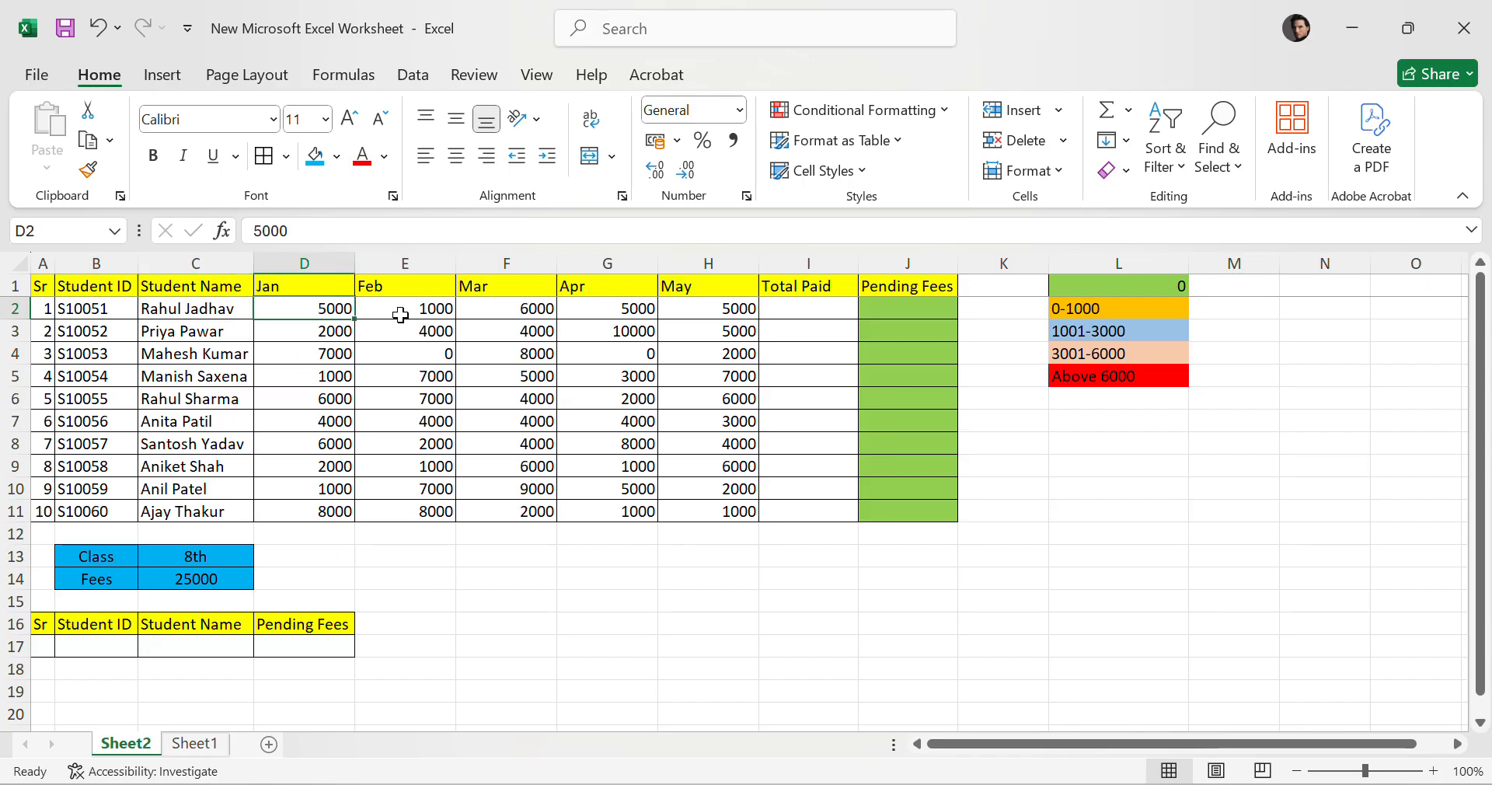
pyautogui.click(396, 315)
pyautogui.click(513, 306)
pyautogui.click(616, 309)
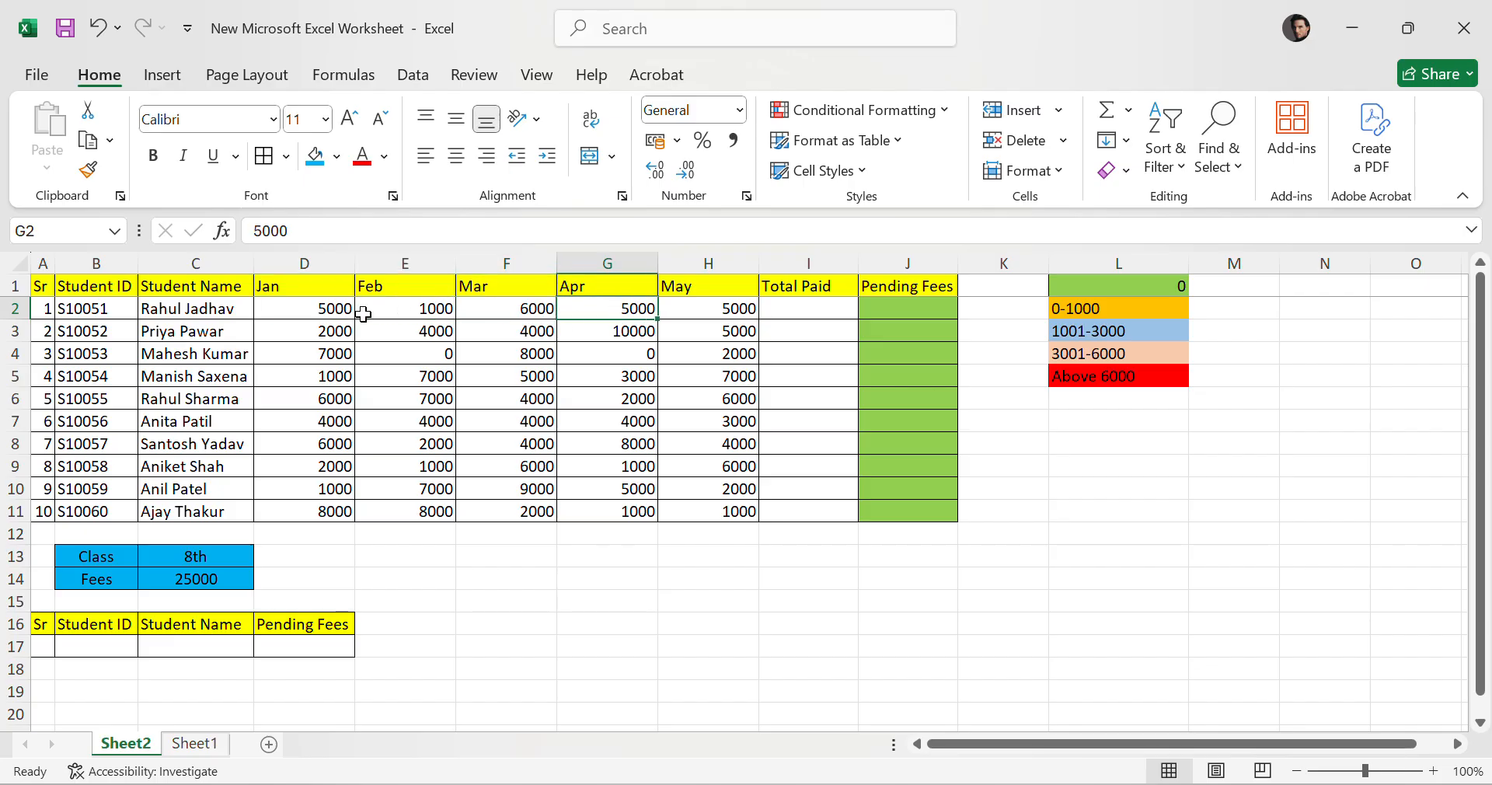
pyautogui.click(317, 313)
pyautogui.click(380, 312)
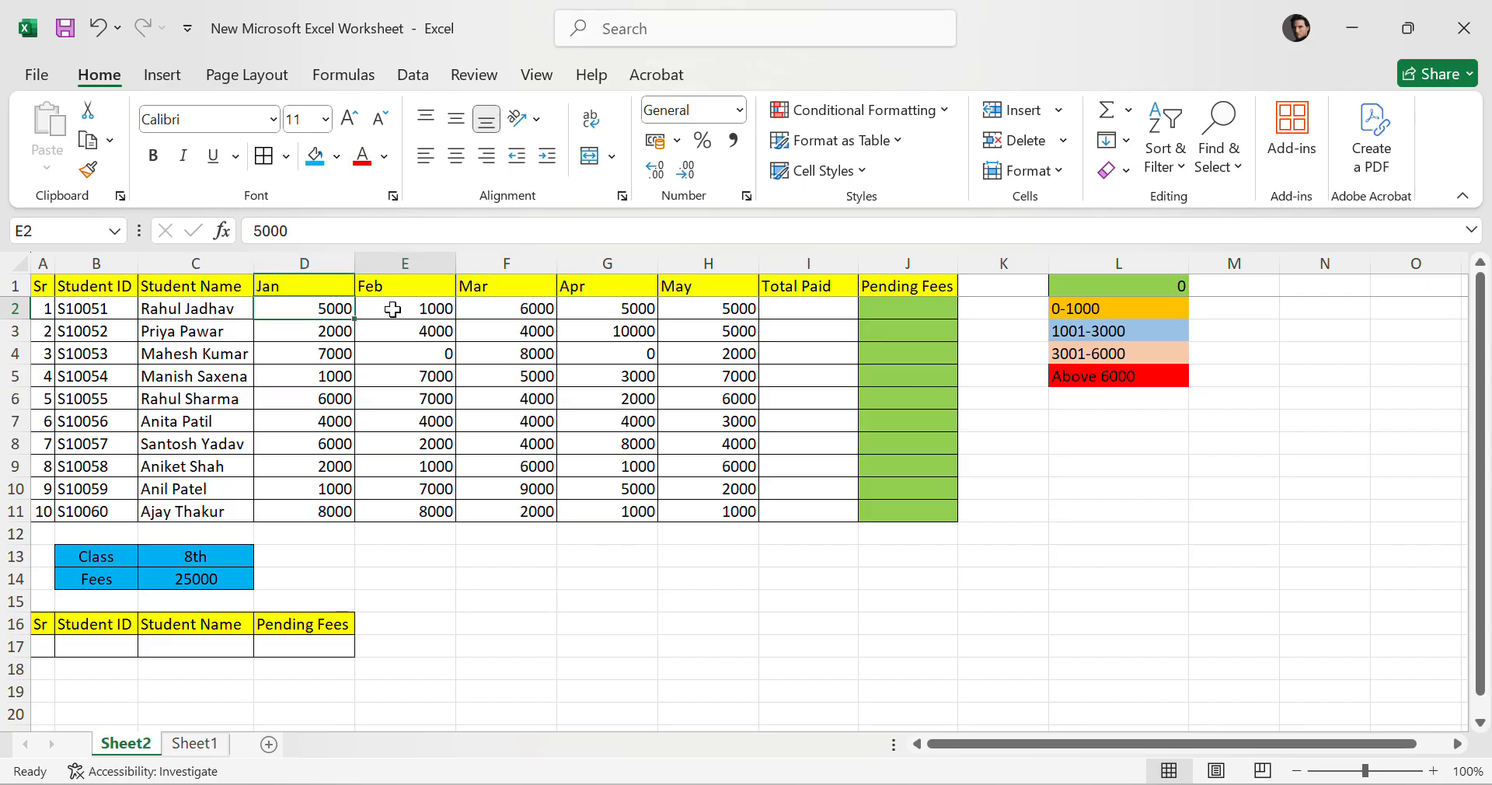
pyautogui.click(486, 311)
pyautogui.click(603, 313)
pyautogui.moveTo(320, 311); pyautogui.dragTo(750, 519)
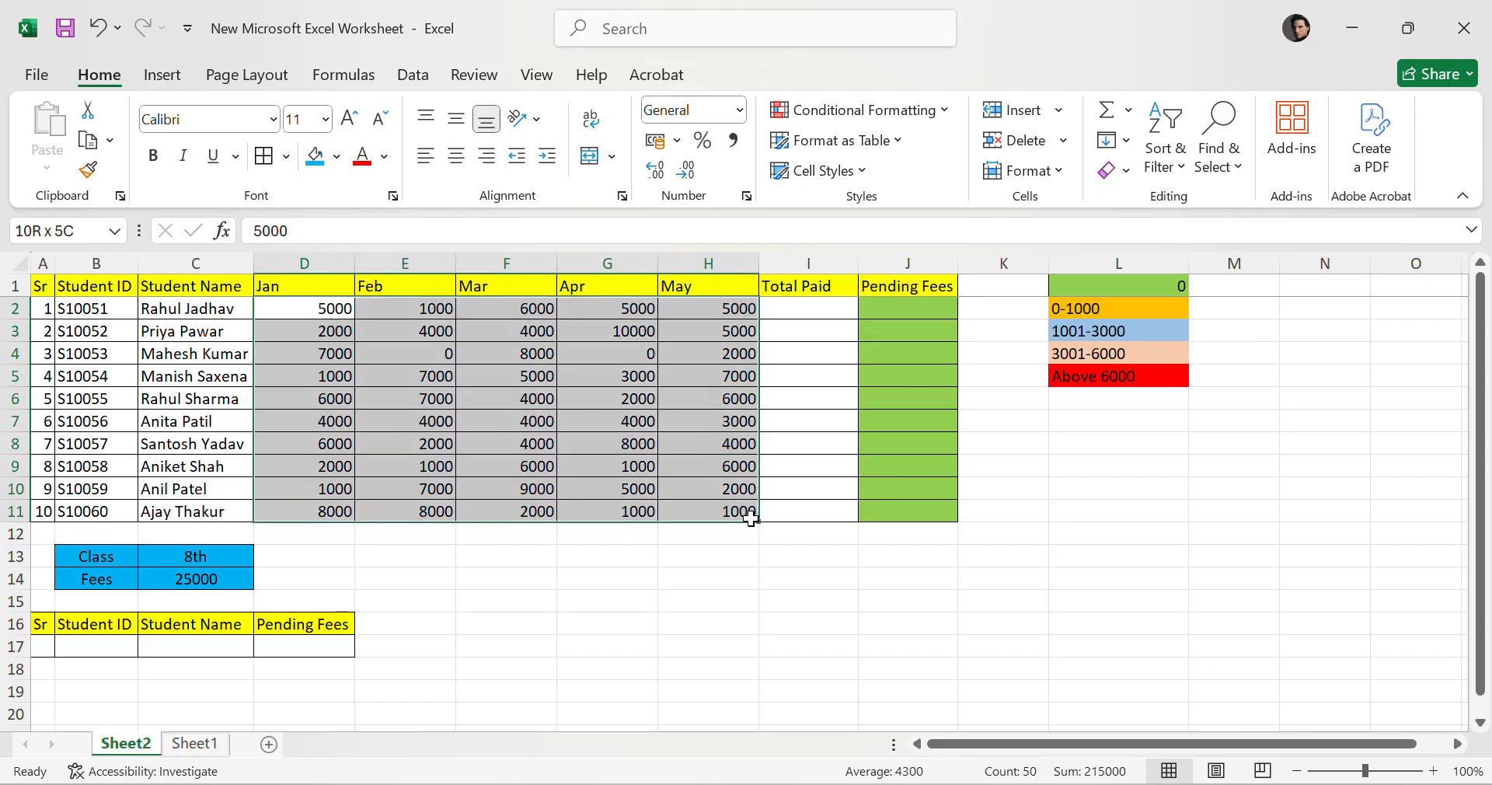
pyautogui.click(899, 305)
pyautogui.moveTo(899, 304); pyautogui.dragTo(916, 514)
pyautogui.click(1228, 629)
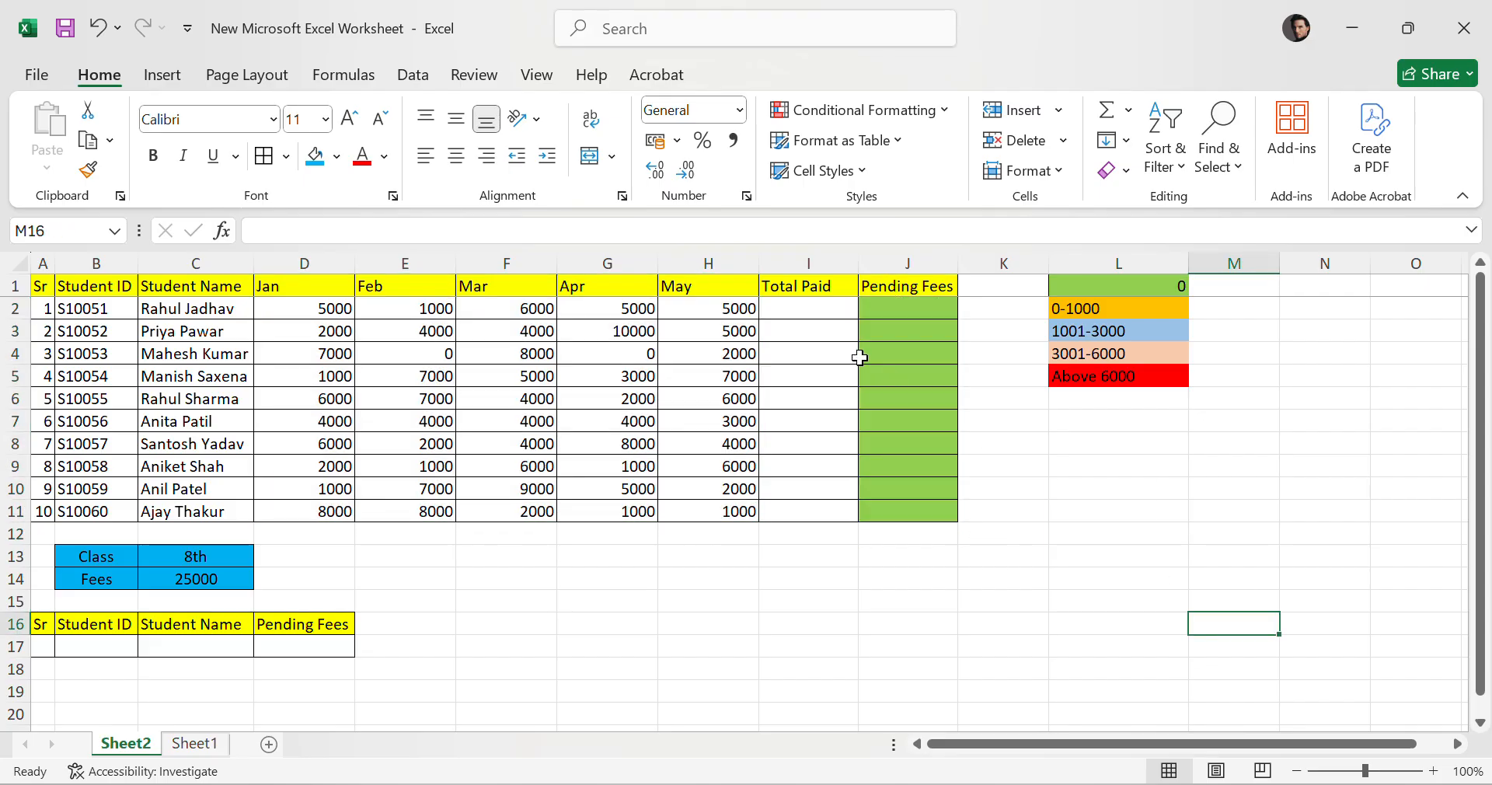
# Enter =SUM(D2:H2) in the first Total Paid cell and fill it down to row 11.
pyautogui.click(811, 308)
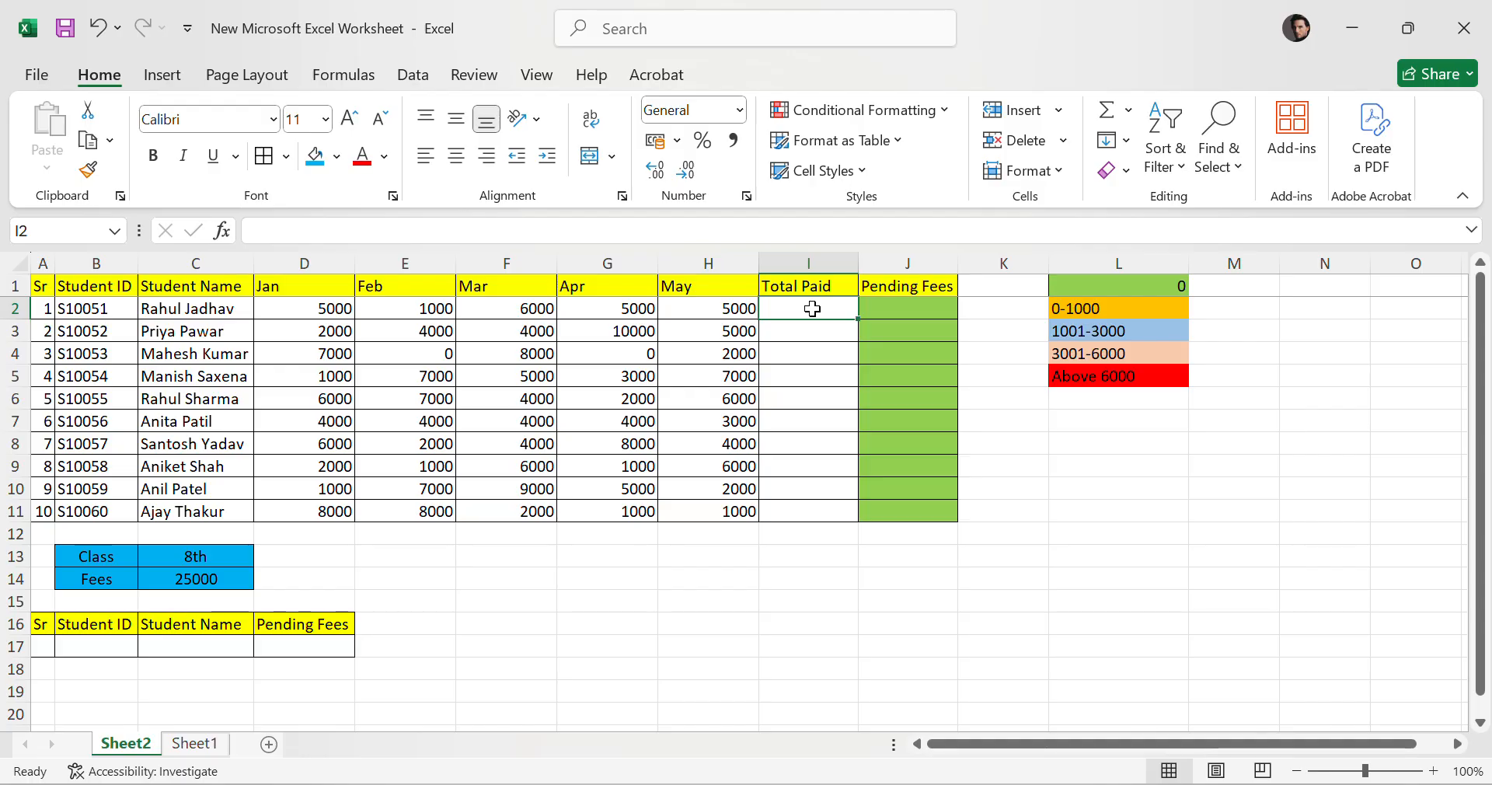
pyautogui.write('=')
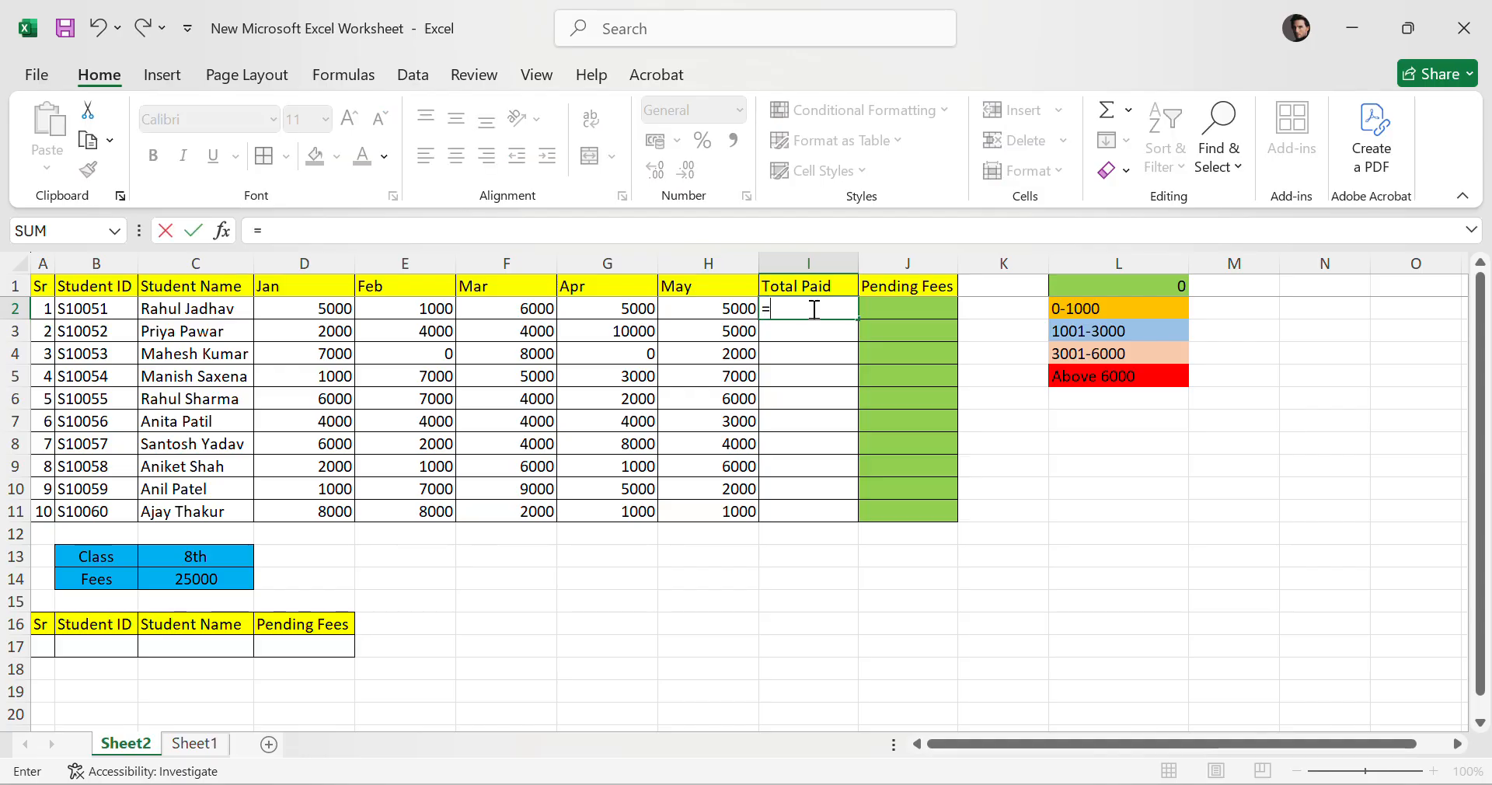
pyautogui.write('sum')
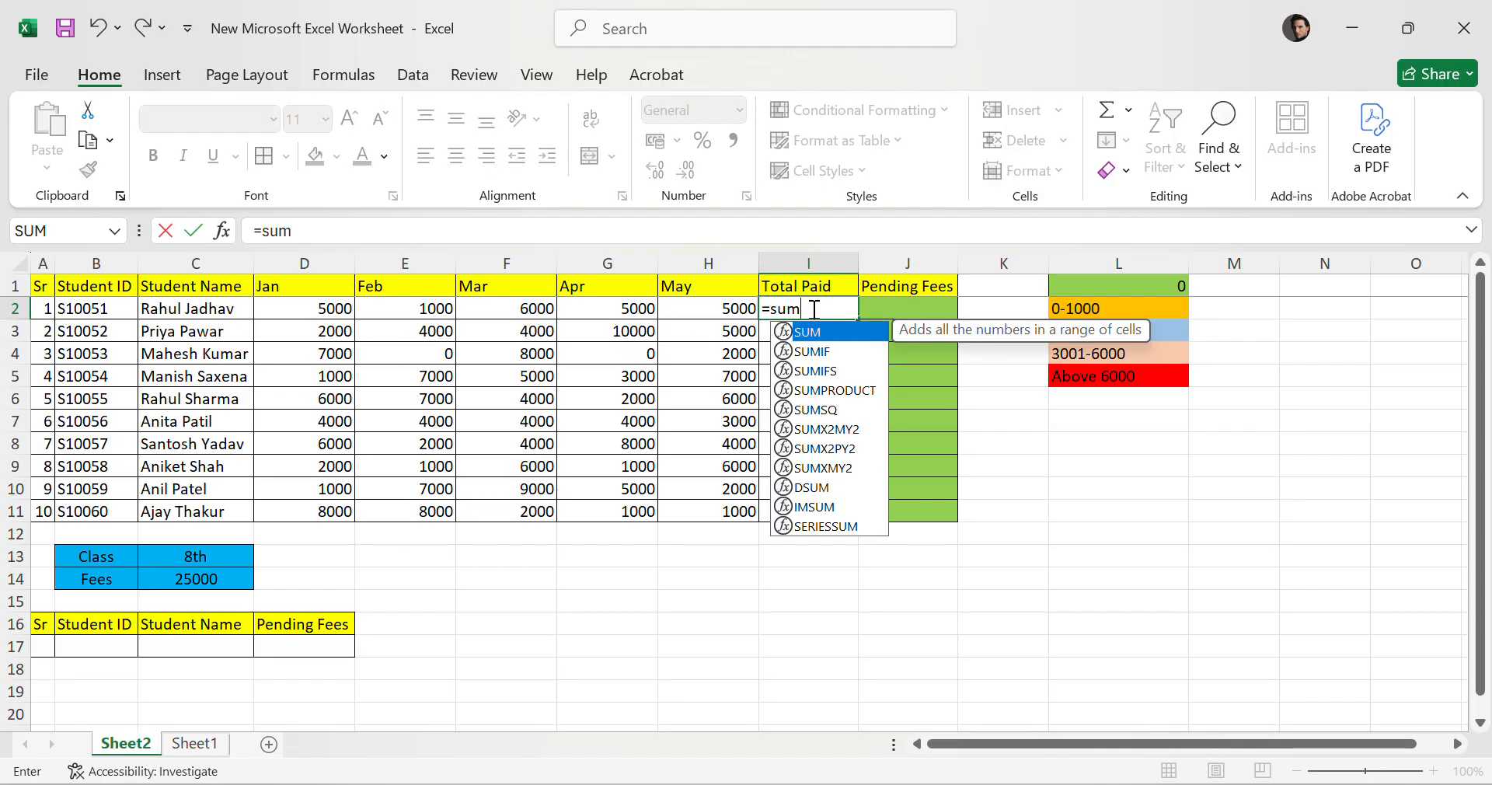
pyautogui.write('(')
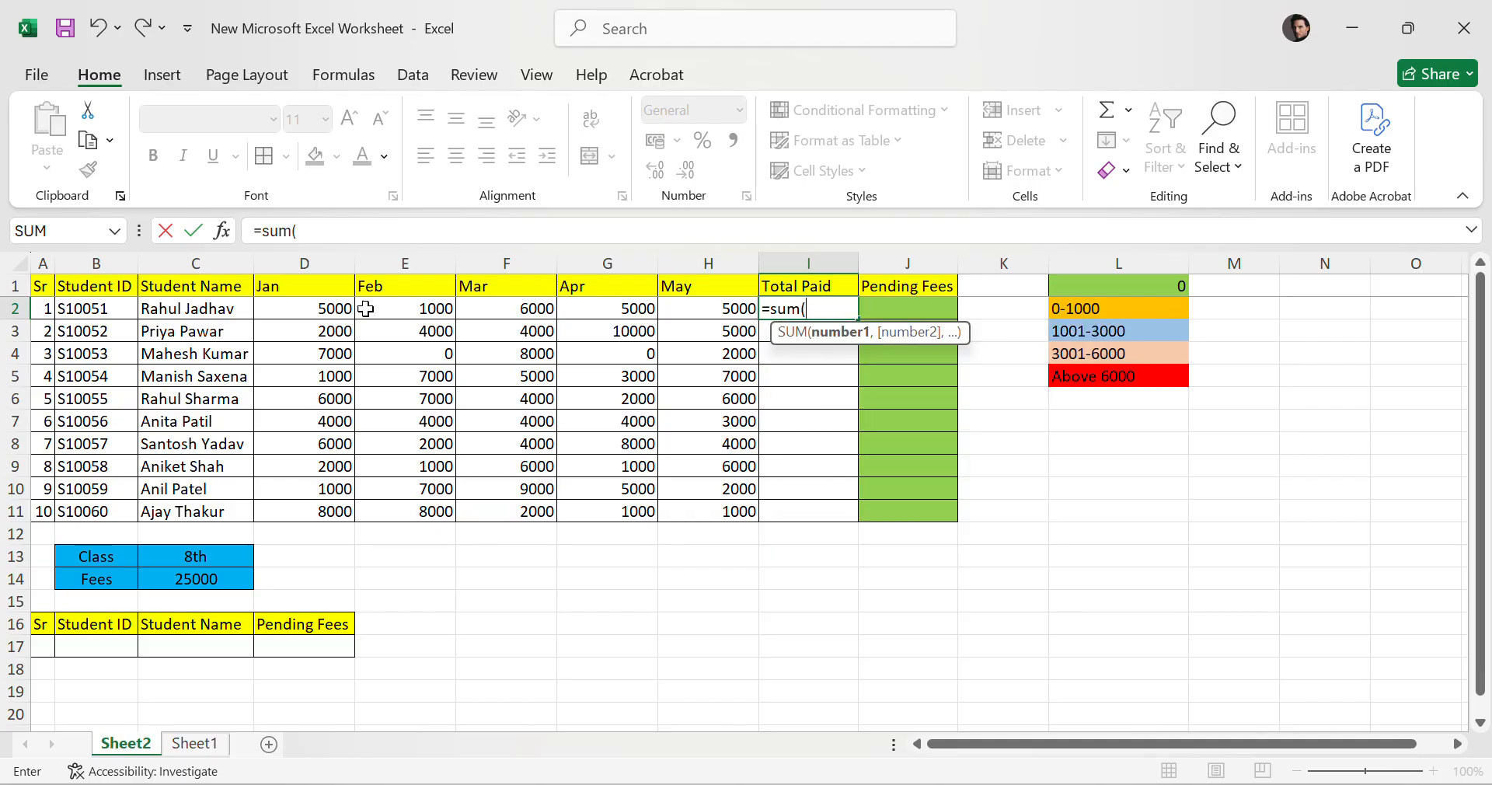
pyautogui.moveTo(282, 305); pyautogui.dragTo(754, 303)
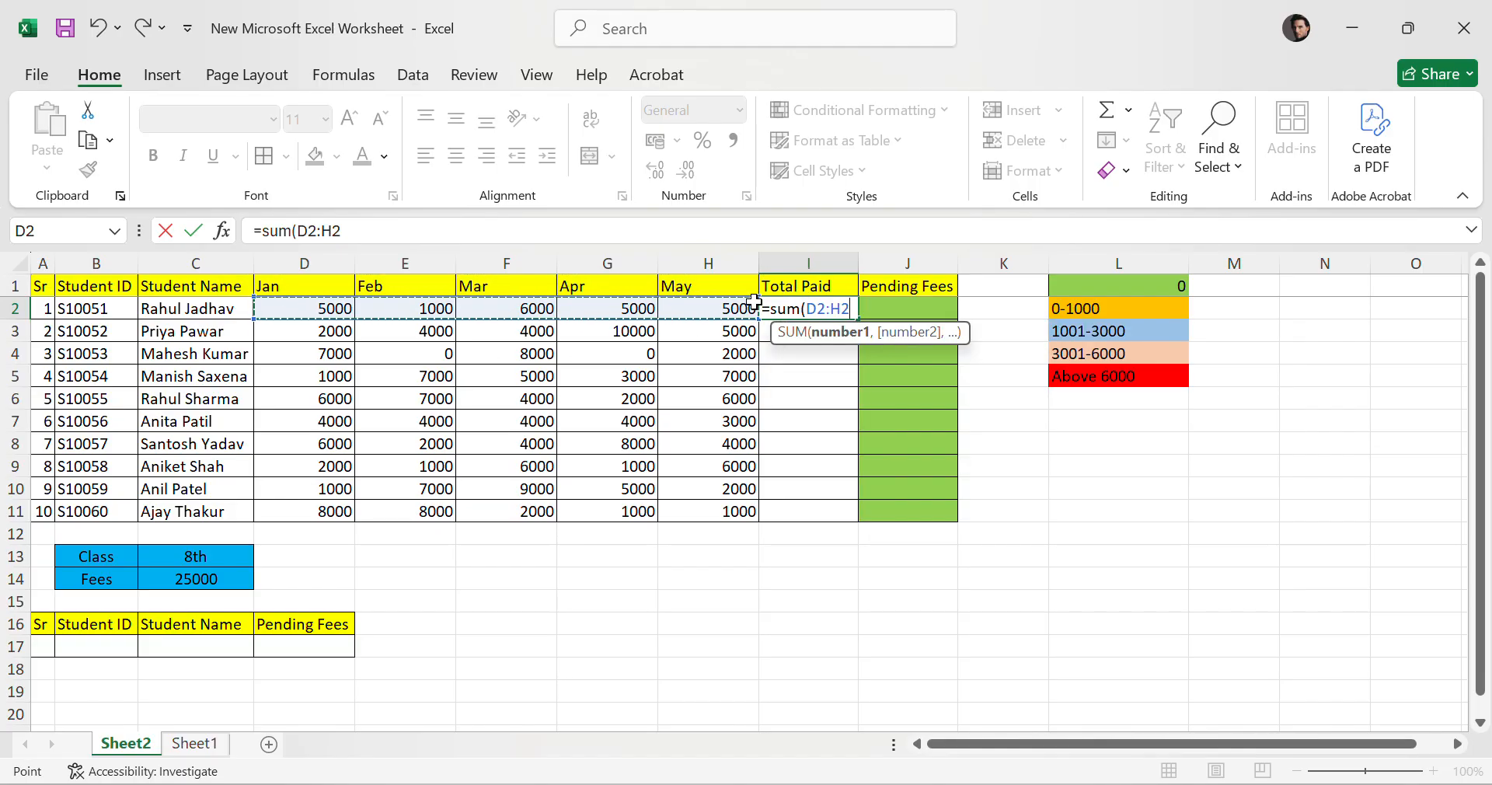
pyautogui.press('Return')
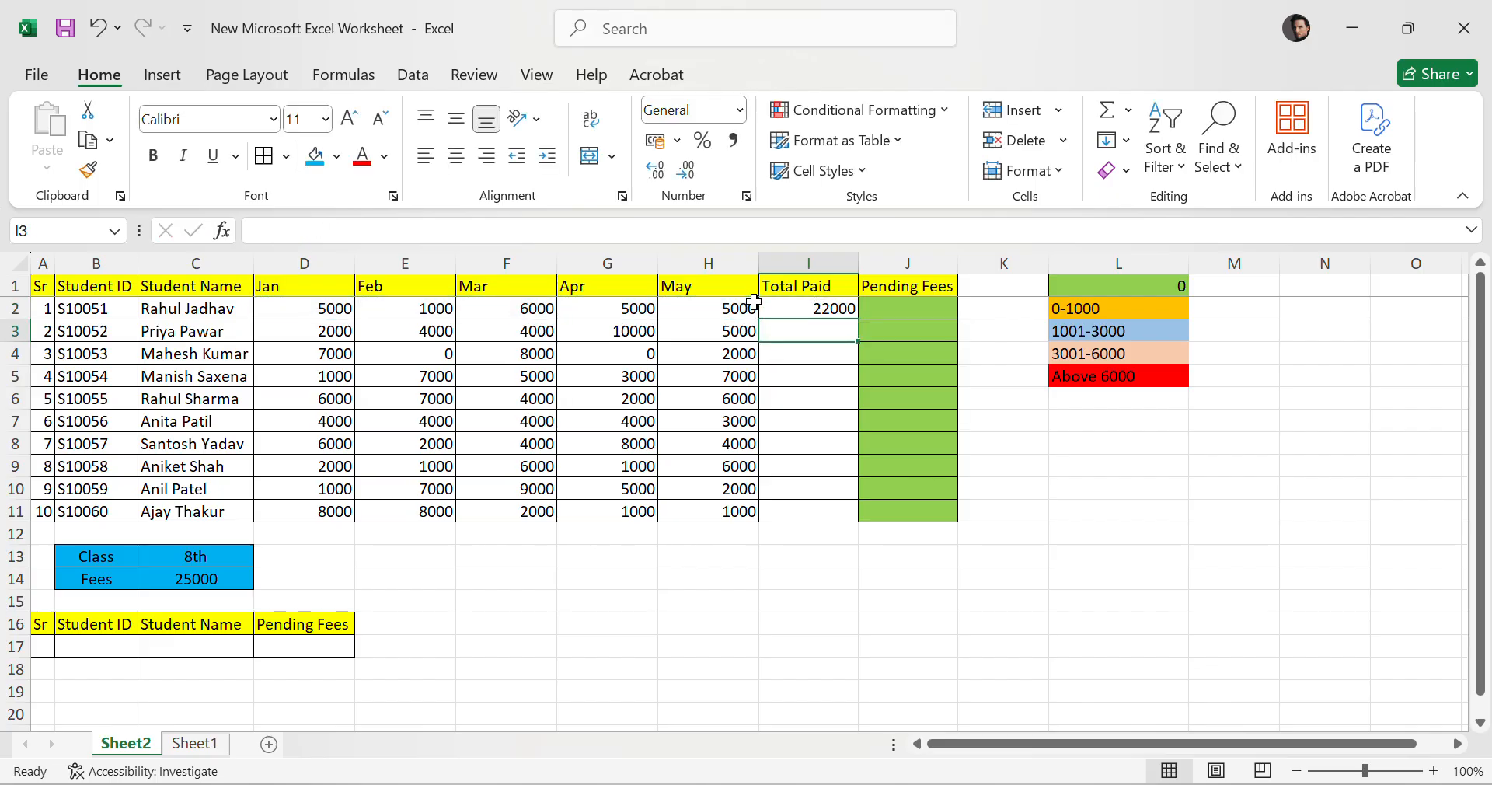
pyautogui.click(830, 312)
pyautogui.moveTo(855, 318); pyautogui.dragTo(859, 513)
pyautogui.click(821, 315)
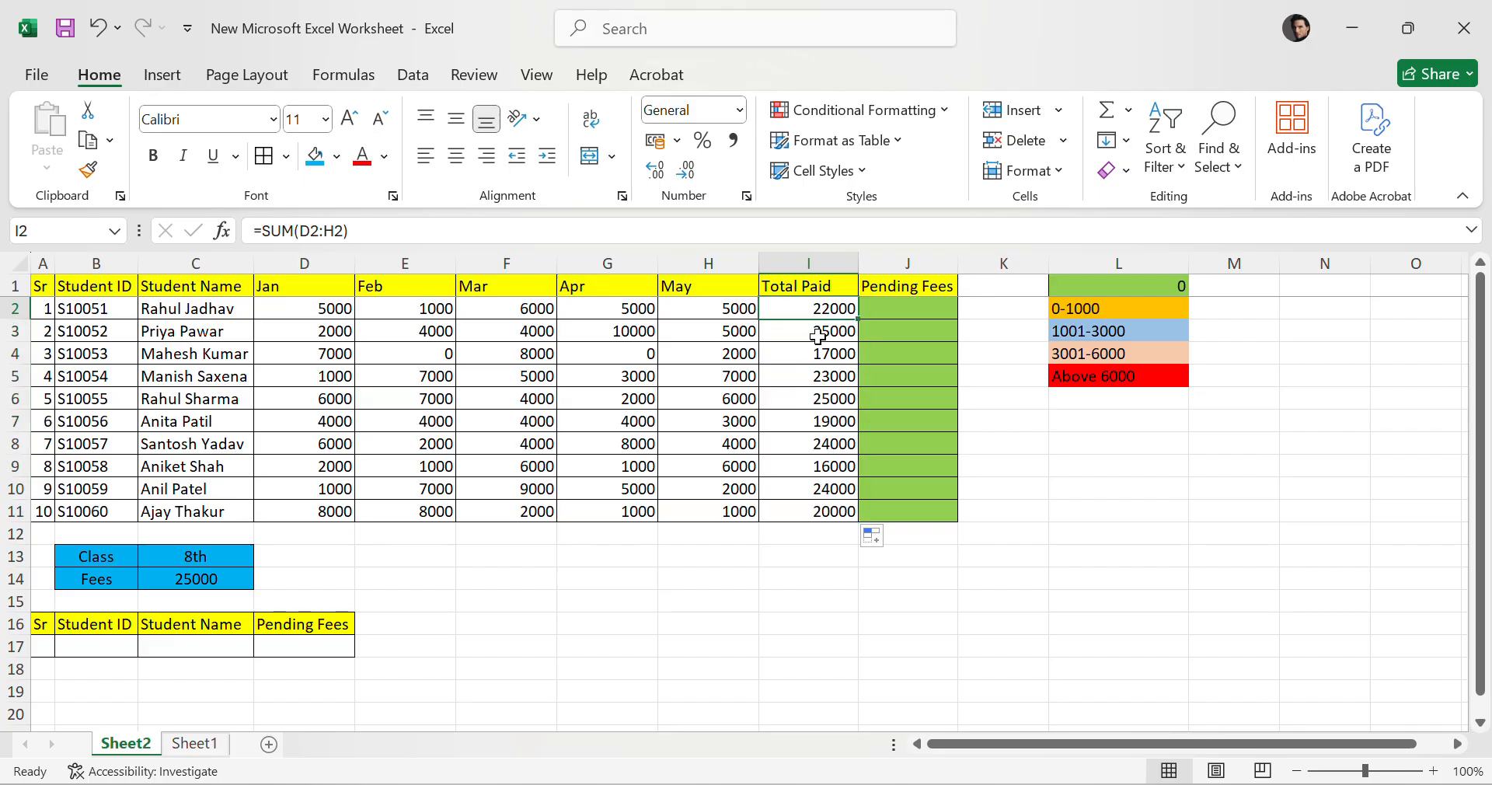
# Check the copied Total Paid formulas in each student row.
pyautogui.click(818, 334)
pyautogui.click(806, 359)
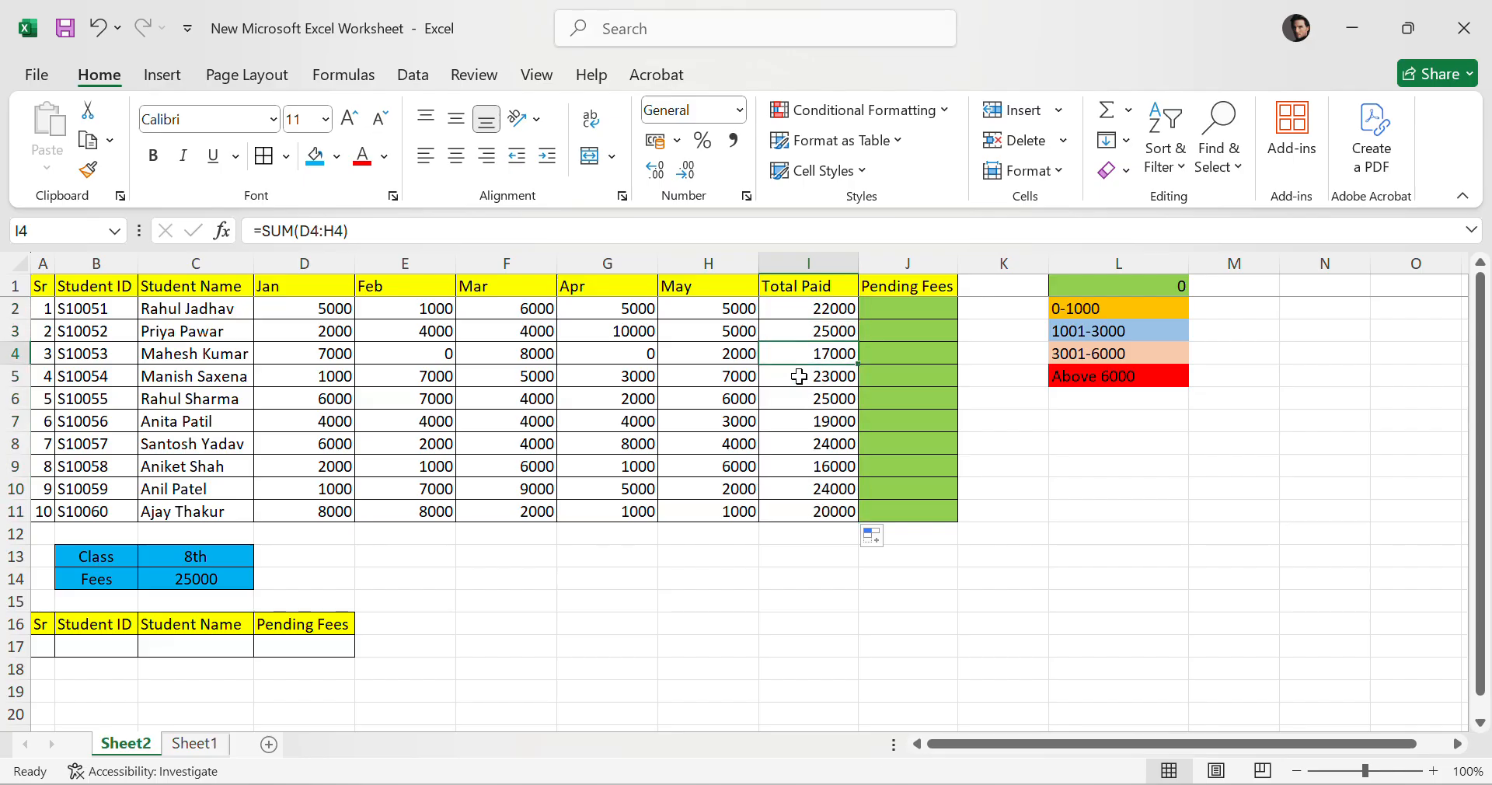
pyautogui.click(798, 376)
pyautogui.click(800, 399)
pyautogui.click(800, 421)
pyautogui.click(801, 443)
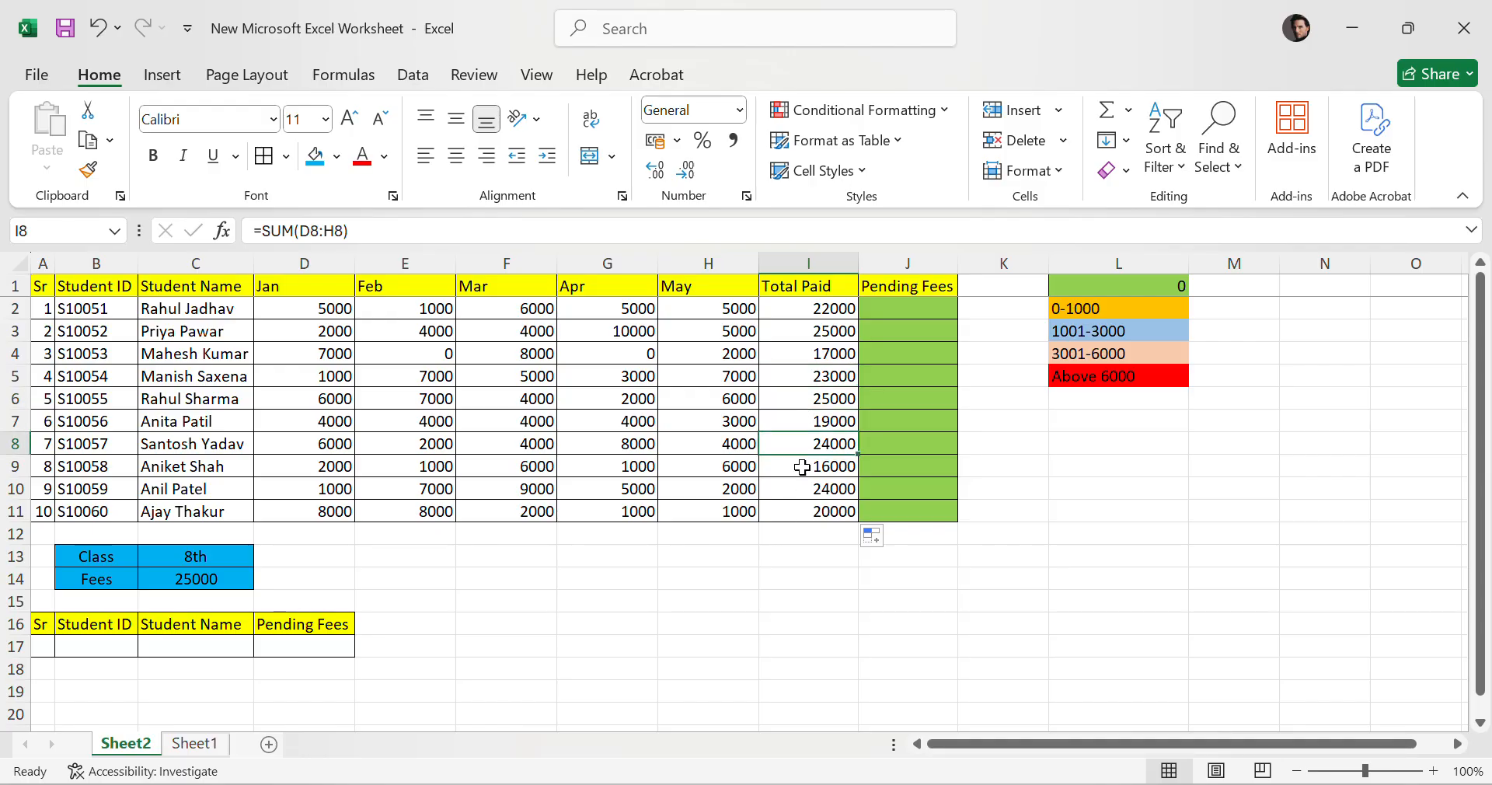
pyautogui.click(802, 467)
pyautogui.click(822, 354)
pyautogui.click(825, 310)
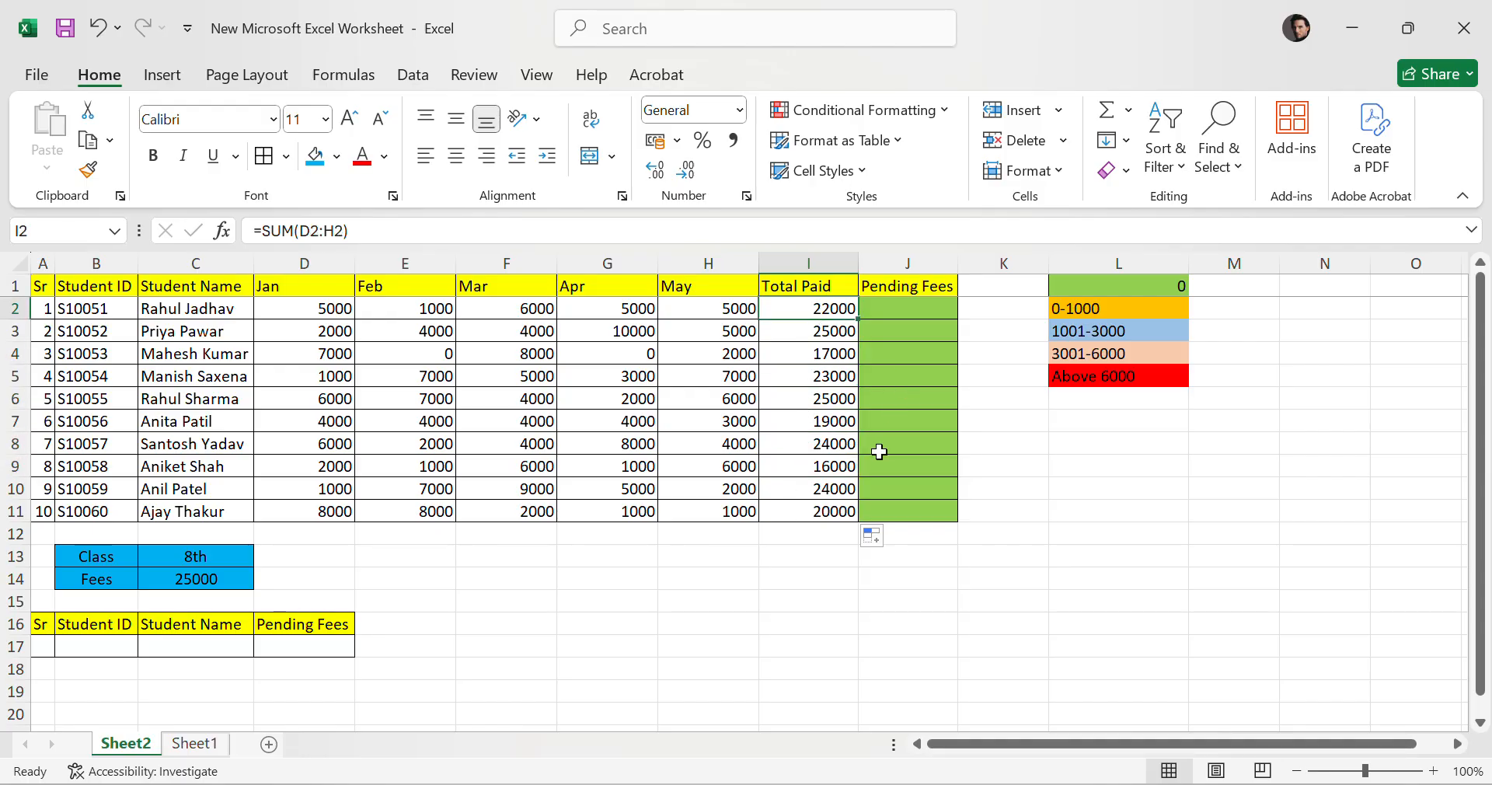
# Enter =C14-I2 in the first Pending Fees cell, subtracting Total Paid from the Fees value.
pyautogui.click(909, 308)
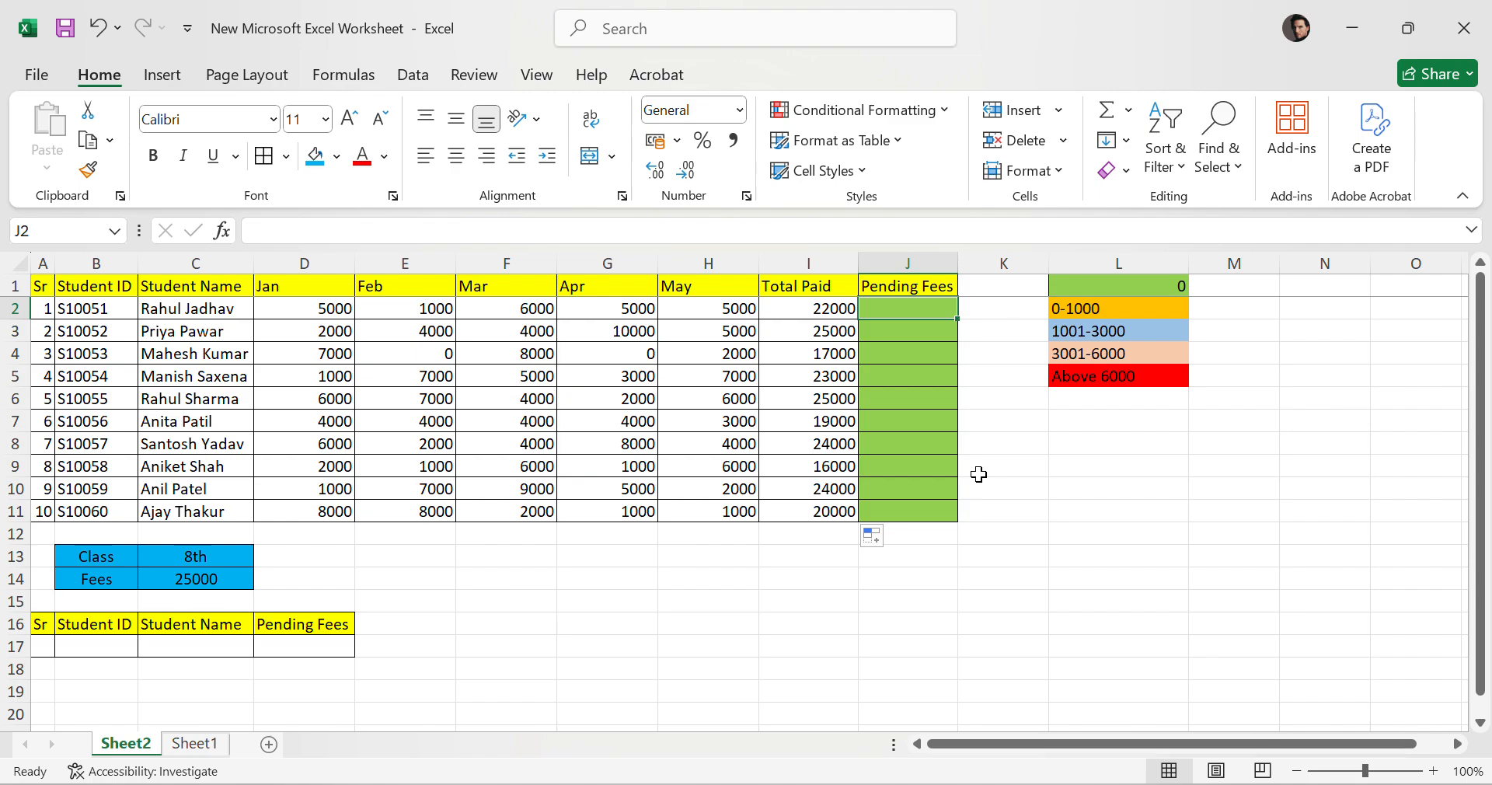
pyautogui.moveTo(115, 580); pyautogui.dragTo(259, 591)
pyautogui.click(894, 313)
pyautogui.click(791, 321)
pyautogui.click(945, 311)
pyautogui.press('F2')
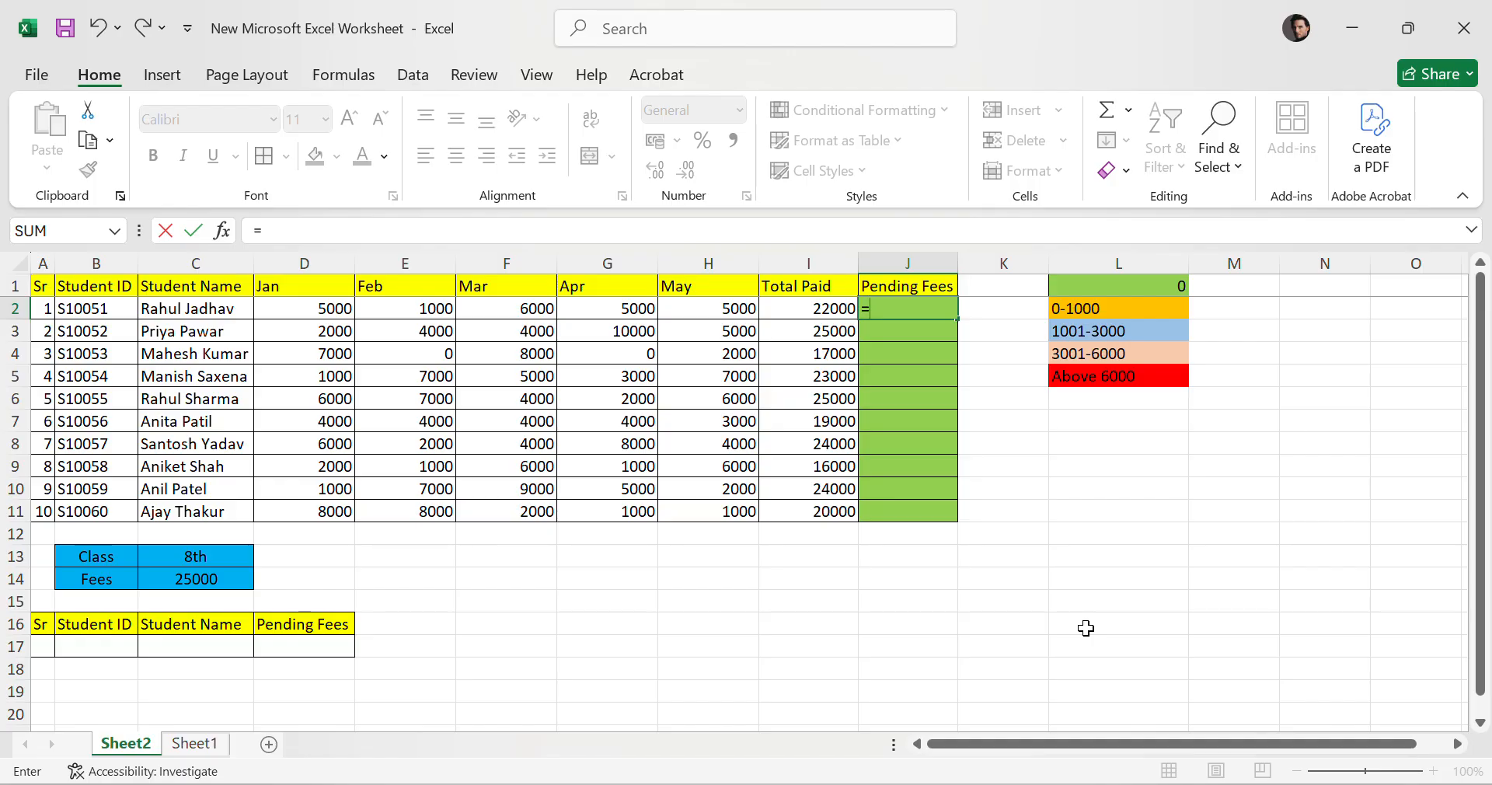
pyautogui.click(220, 576)
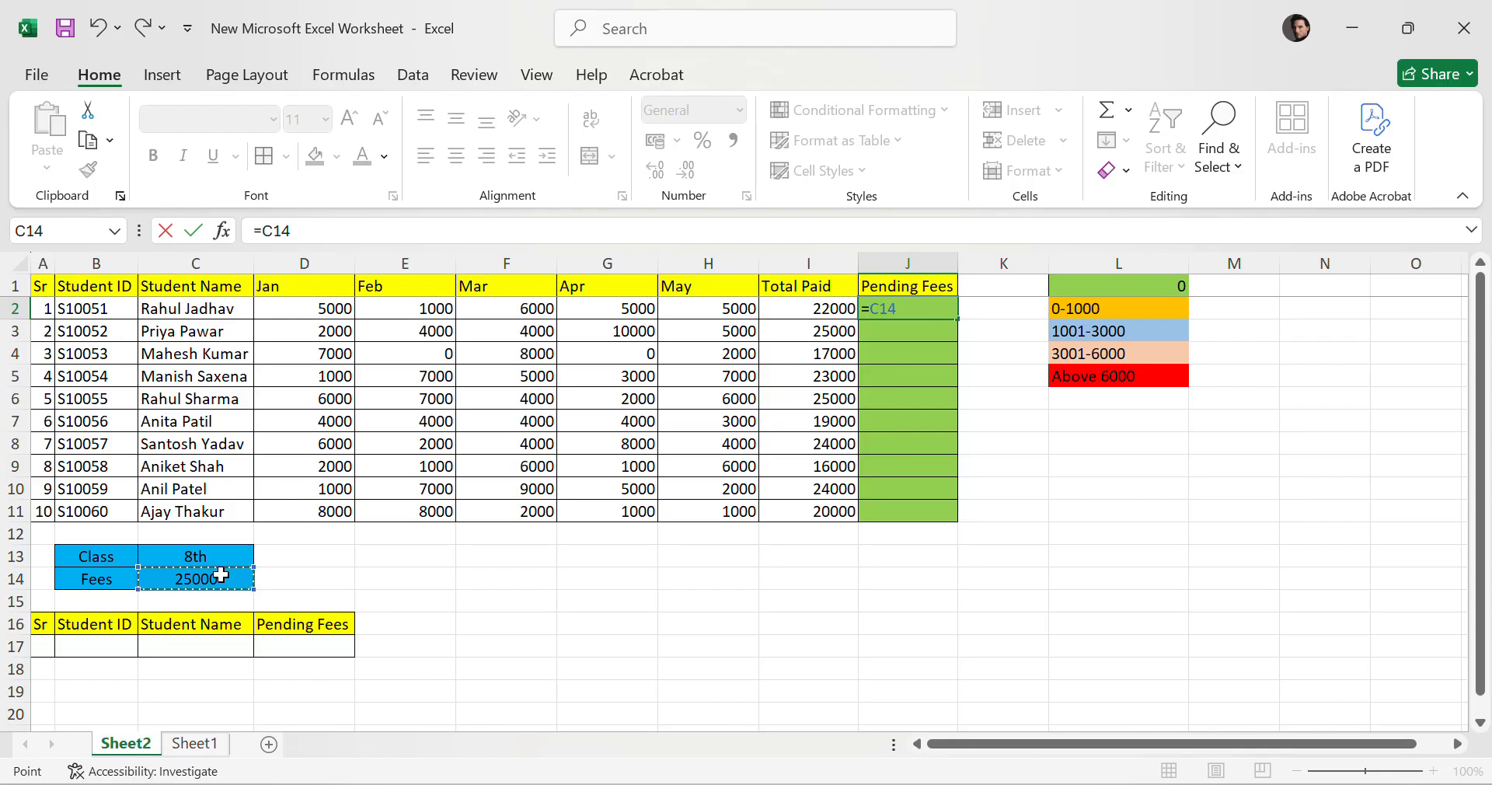
pyautogui.write('-')
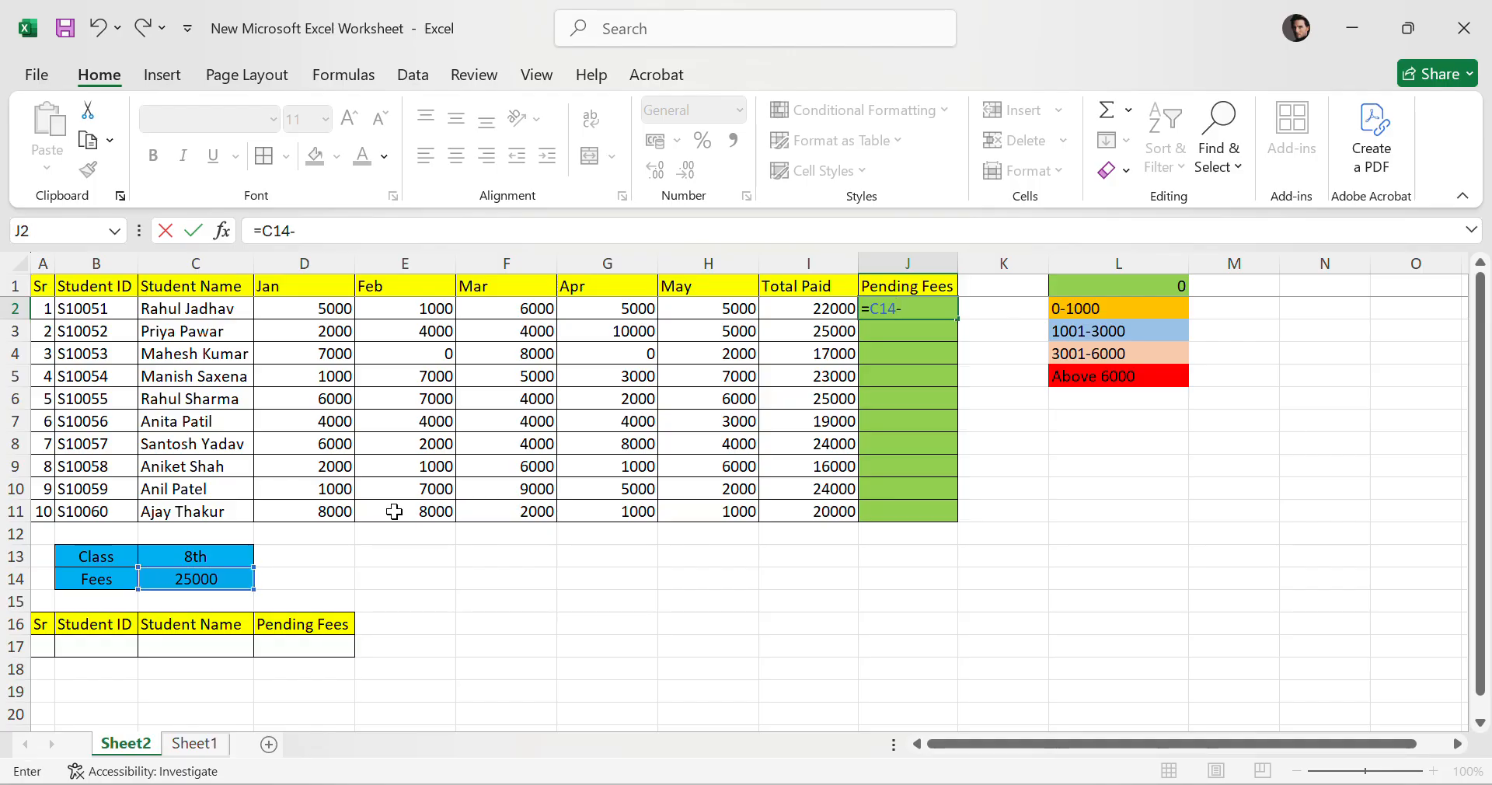
pyautogui.click(812, 306)
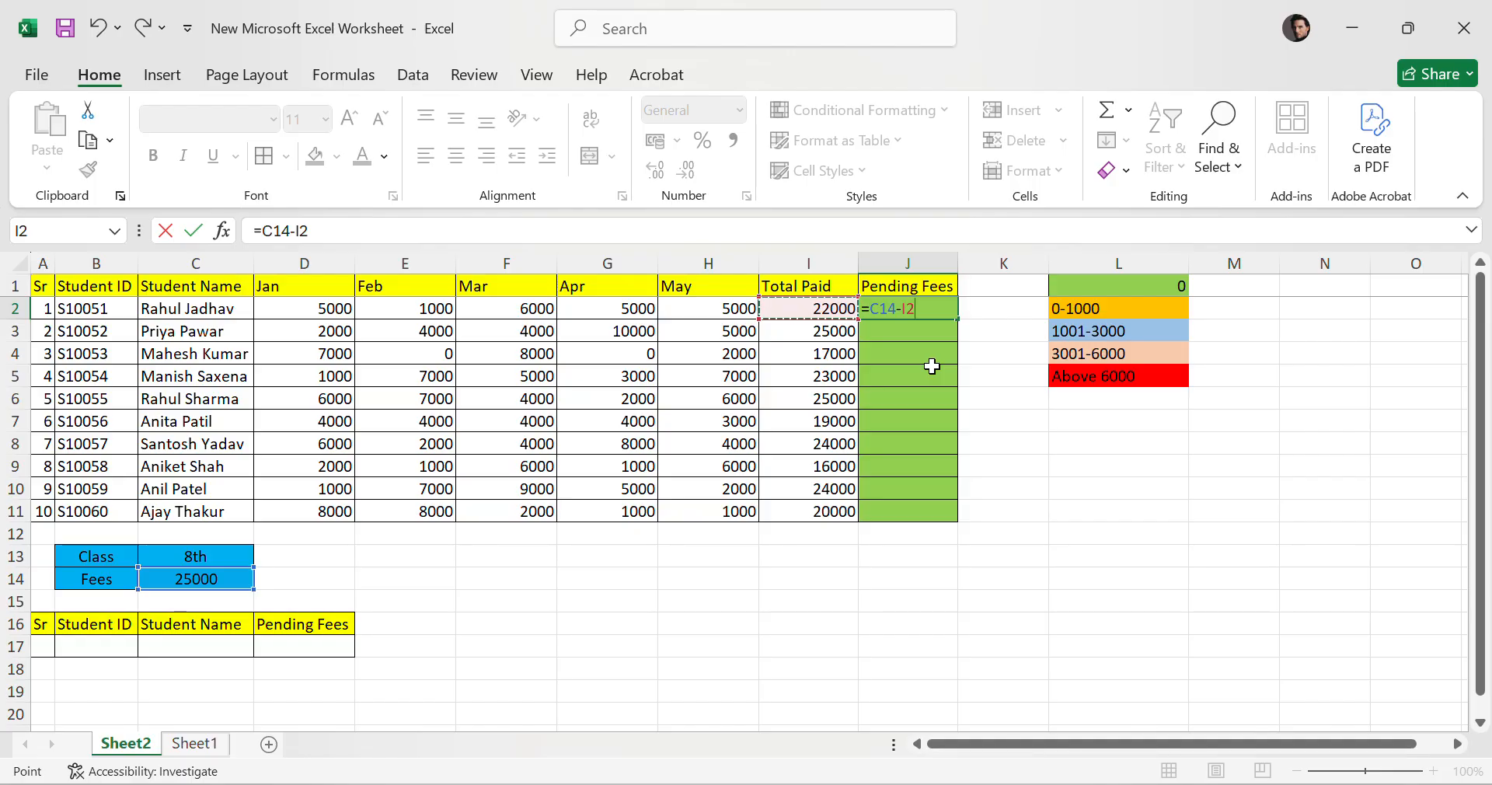
pyautogui.press('Return')
pyautogui.click(921, 308)
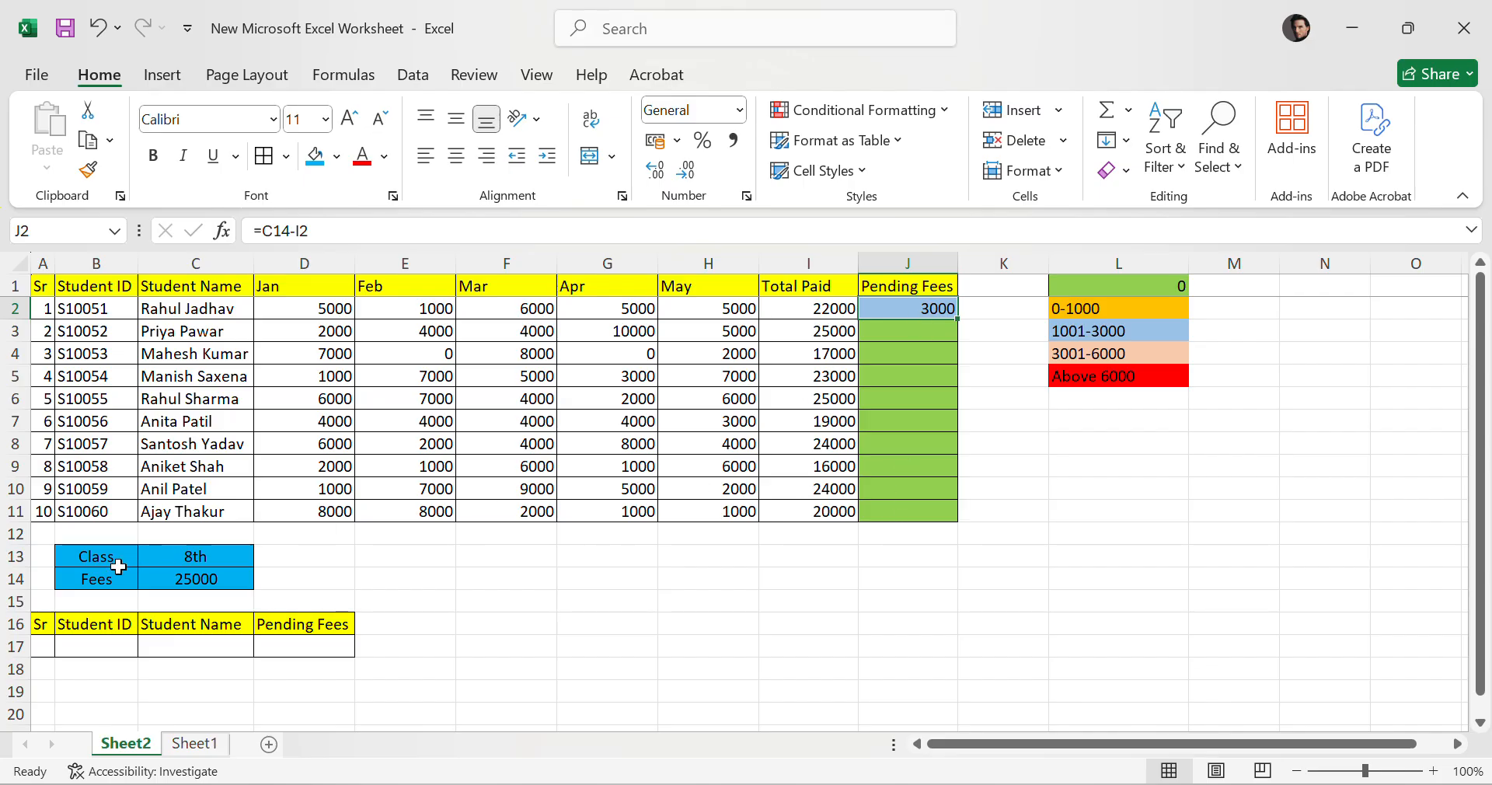
pyautogui.click(199, 578)
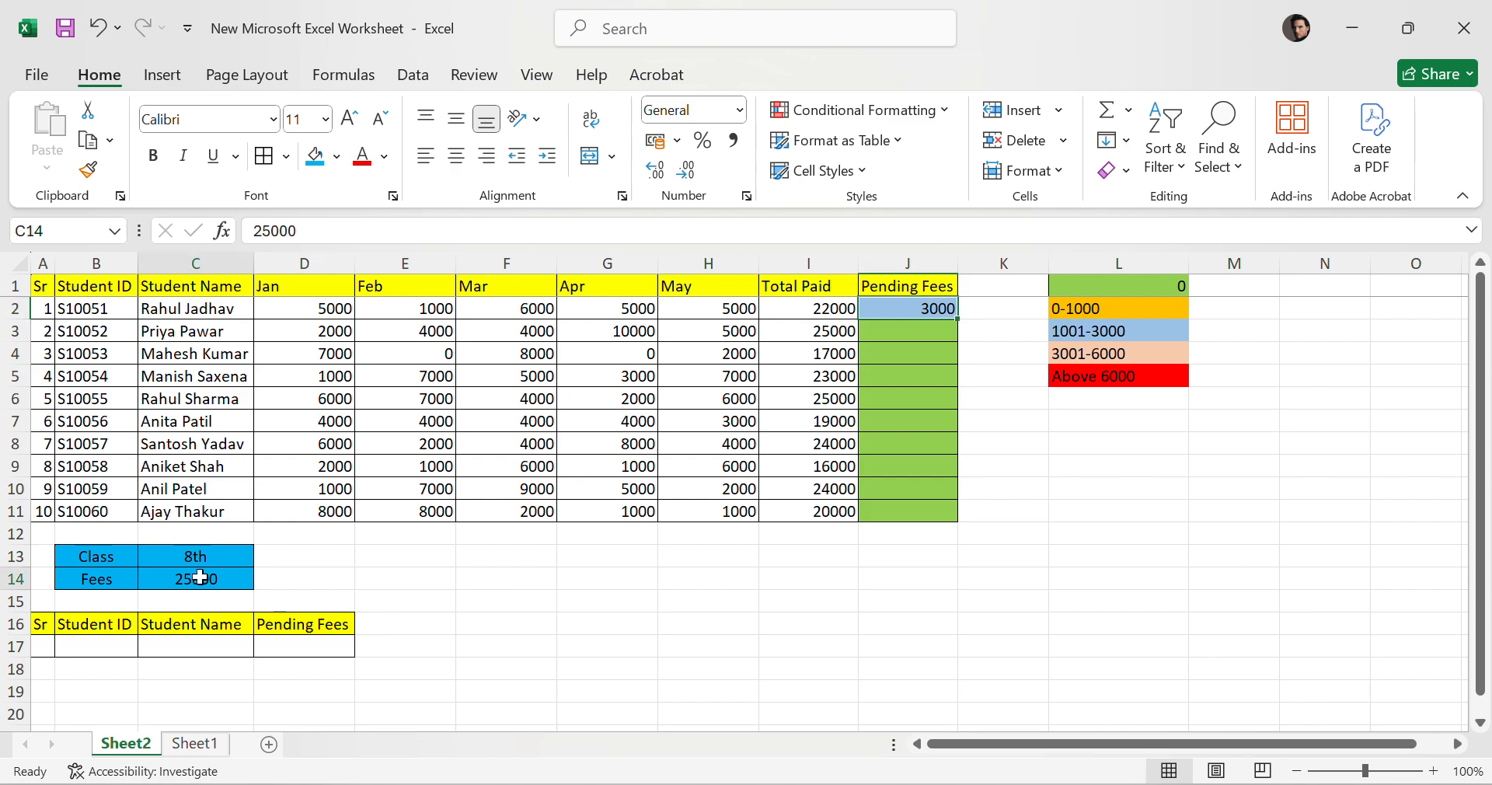
# Make the Fees reference absolute as =$C$14-I2 in the first Pending Fees cell and fill it down to row 11.
pyautogui.click(947, 310)
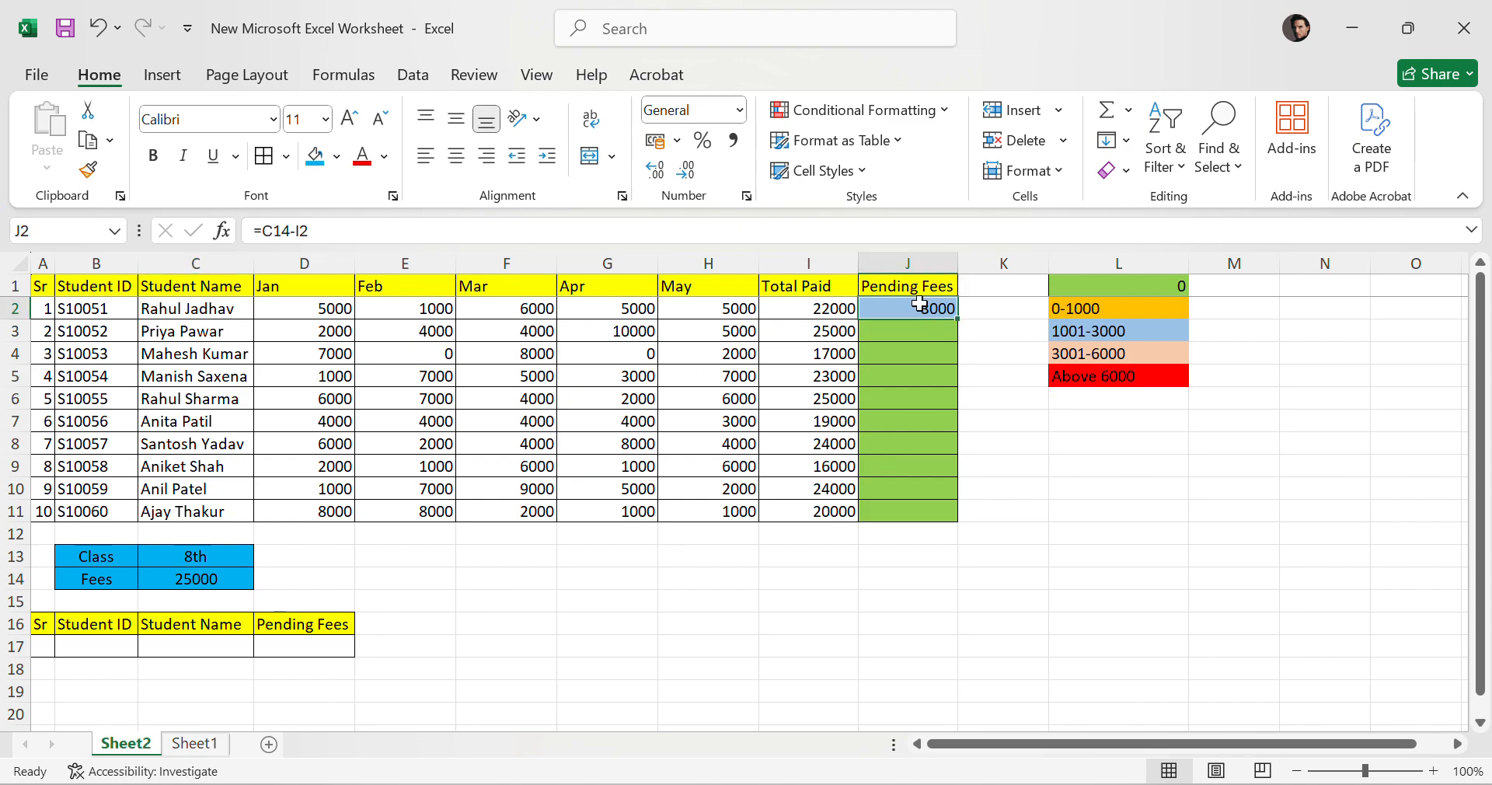
pyautogui.doubleClick(919, 306)
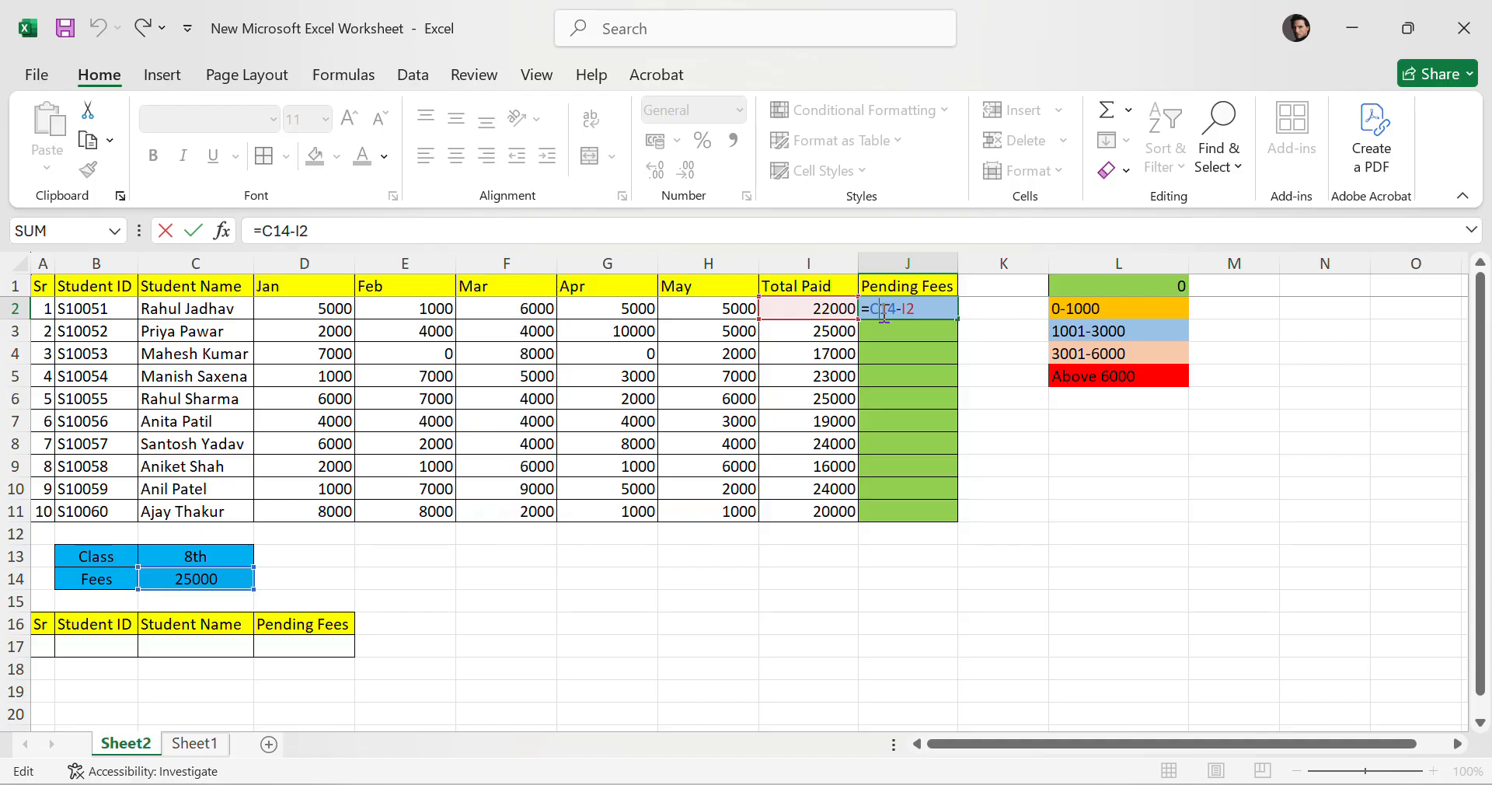
pyautogui.press('F4')
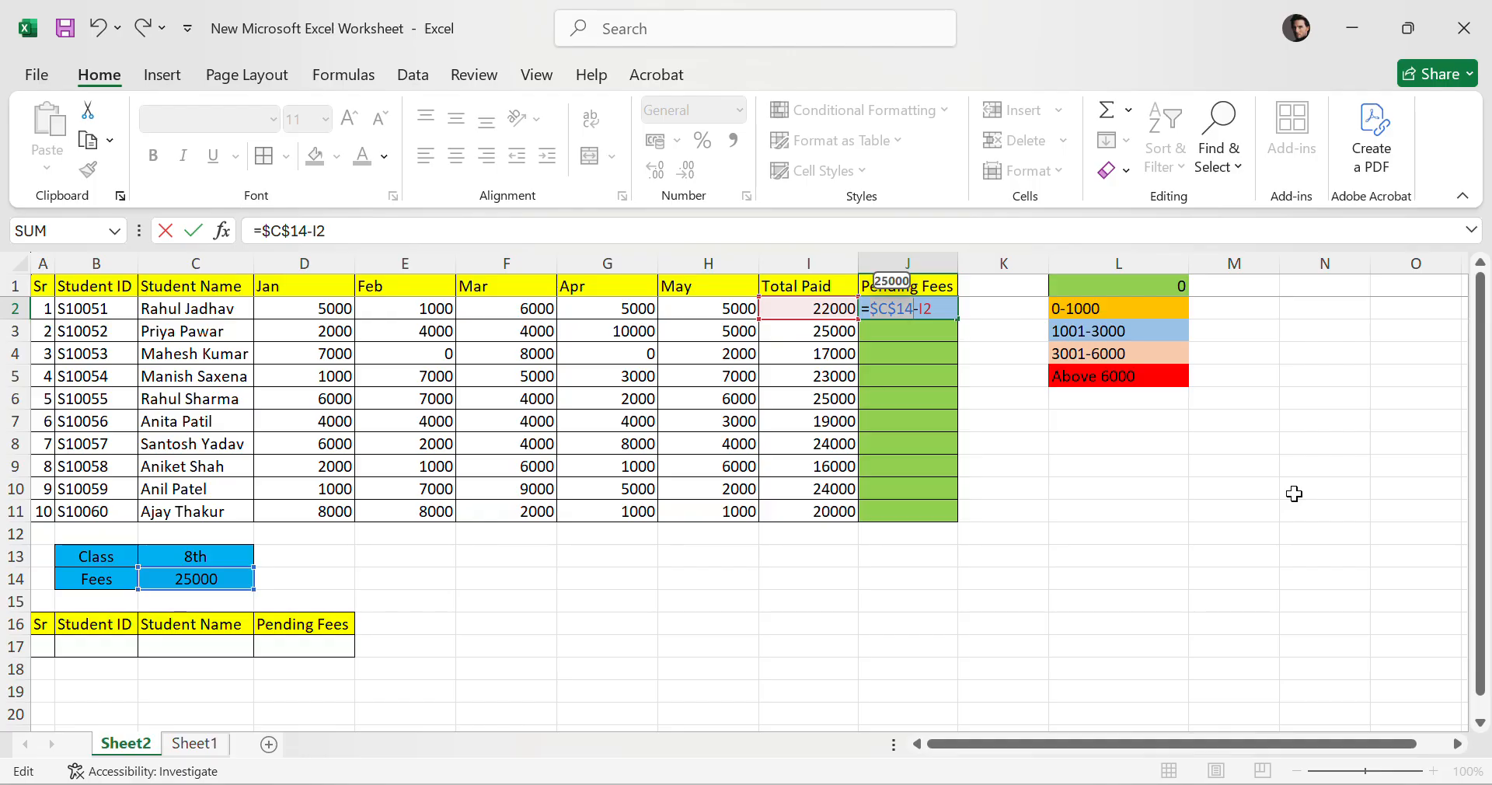
pyautogui.press('Return')
pyautogui.click(924, 311)
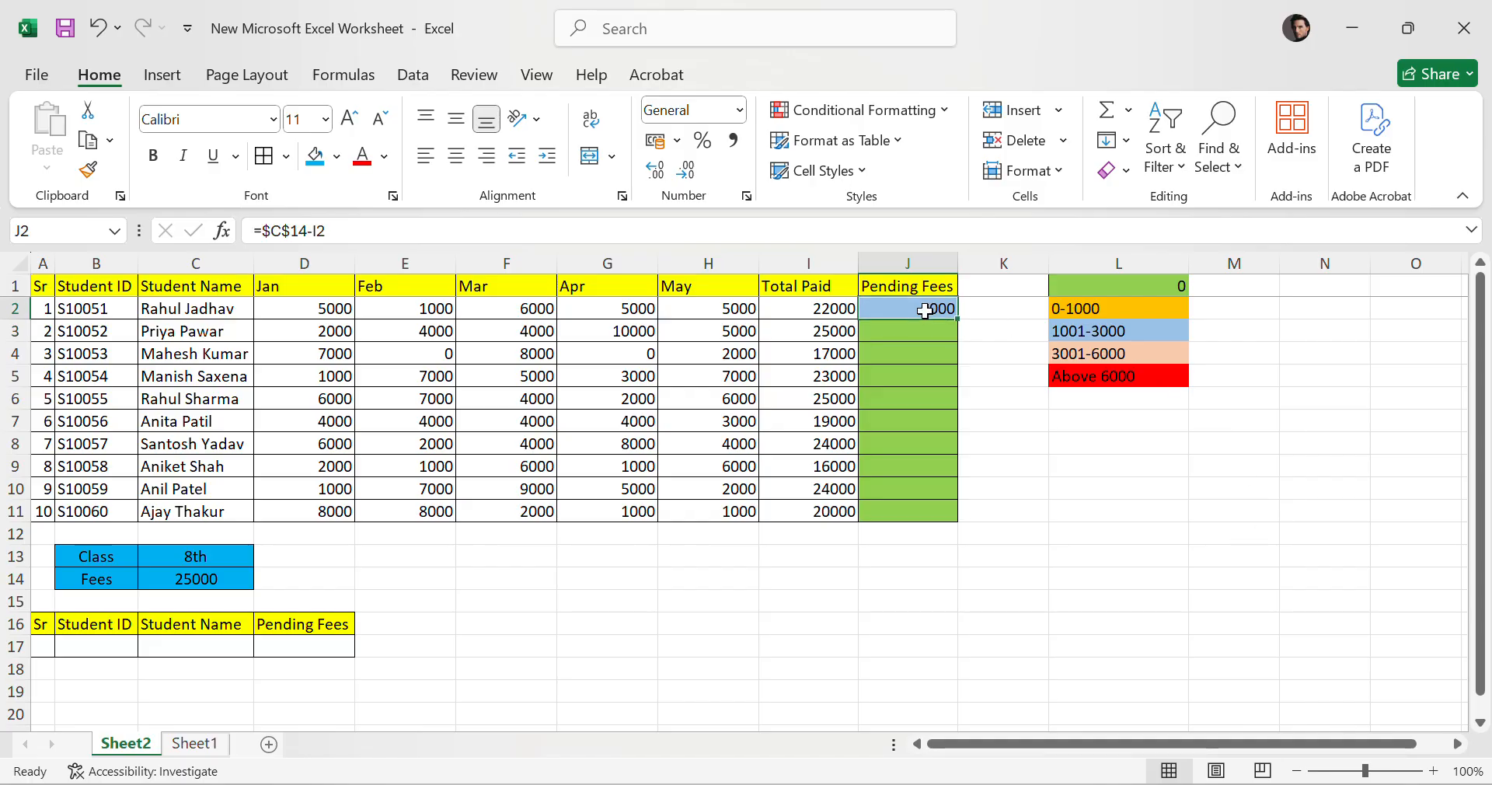
pyautogui.moveTo(958, 319); pyautogui.dragTo(955, 520)
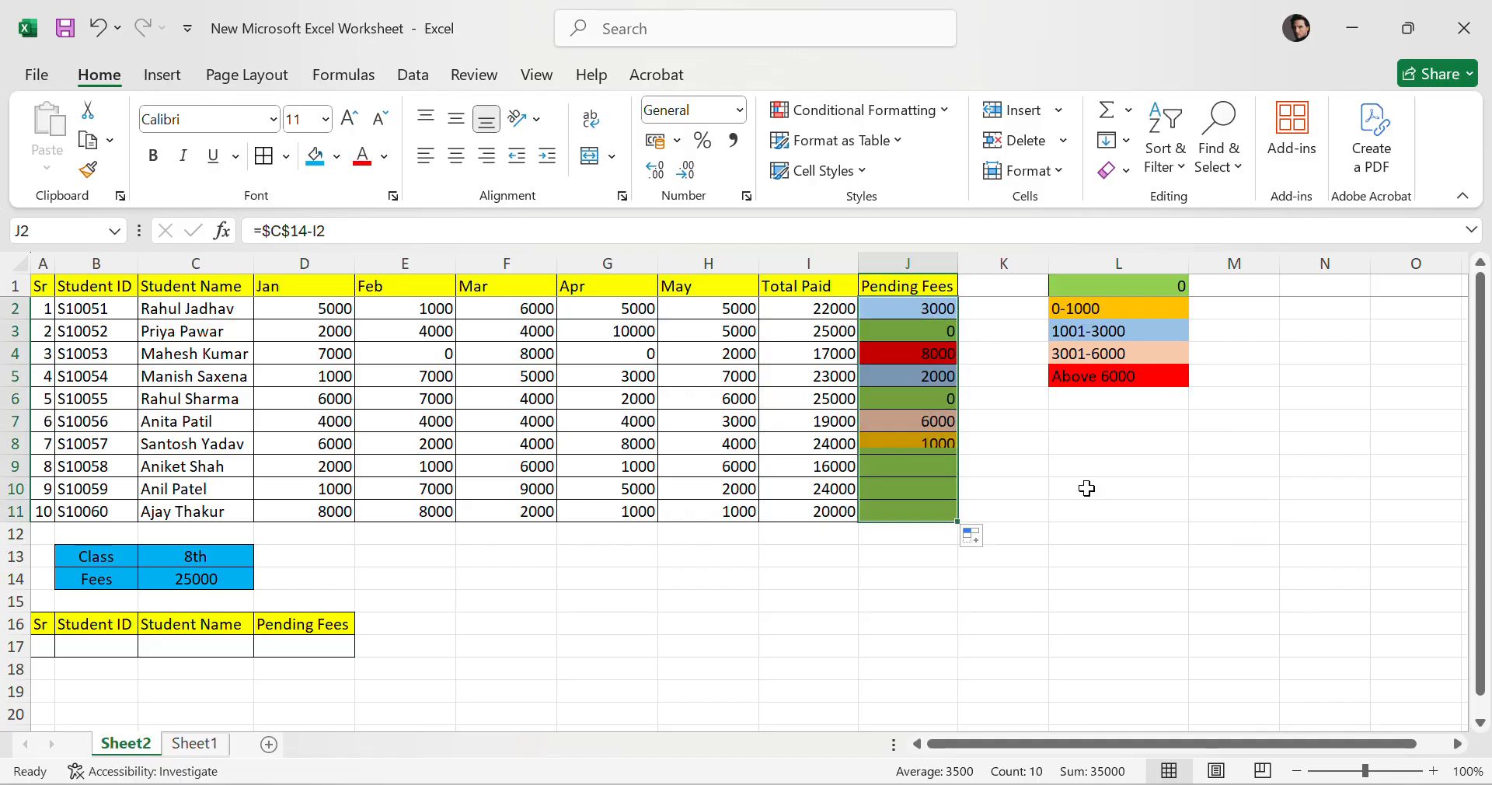
# Center-align the 0 value in the top cell of the colour legend.
pyautogui.click(1228, 553)
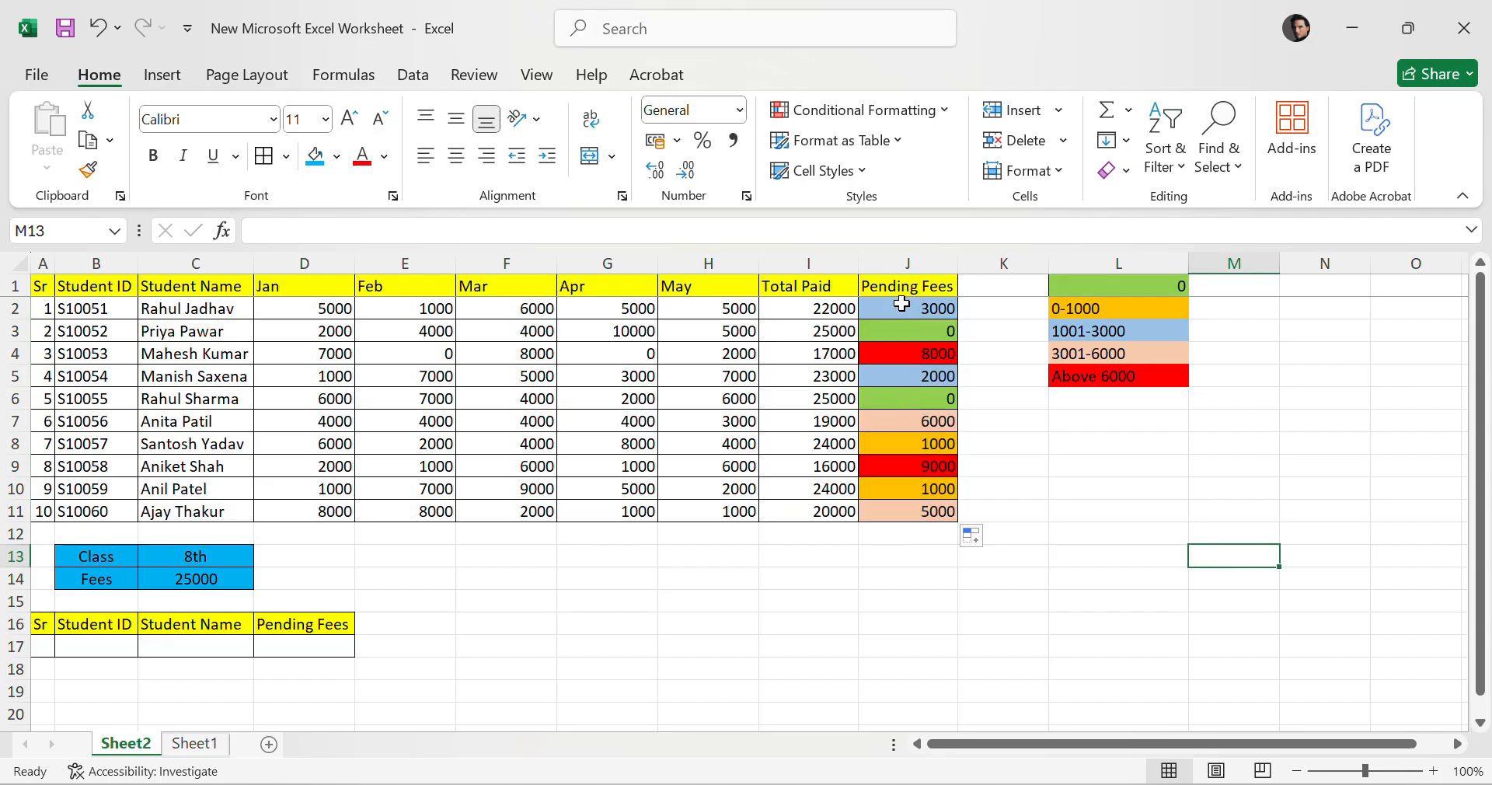
pyautogui.moveTo(901, 304); pyautogui.dragTo(908, 511)
pyautogui.click(1251, 554)
pyautogui.moveTo(1169, 290); pyautogui.dragTo(1163, 377)
pyautogui.click(1325, 398)
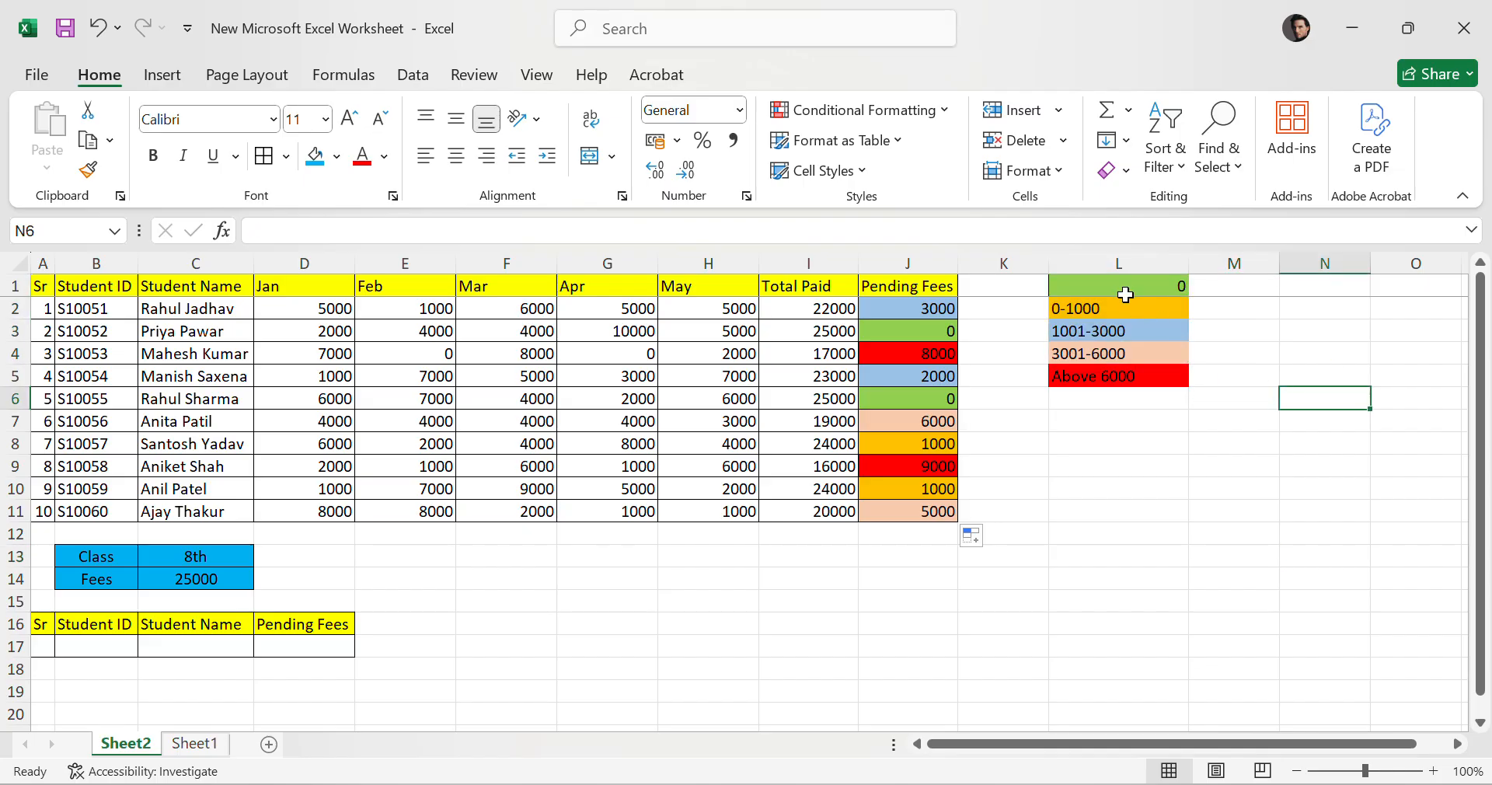
pyautogui.click(1125, 294)
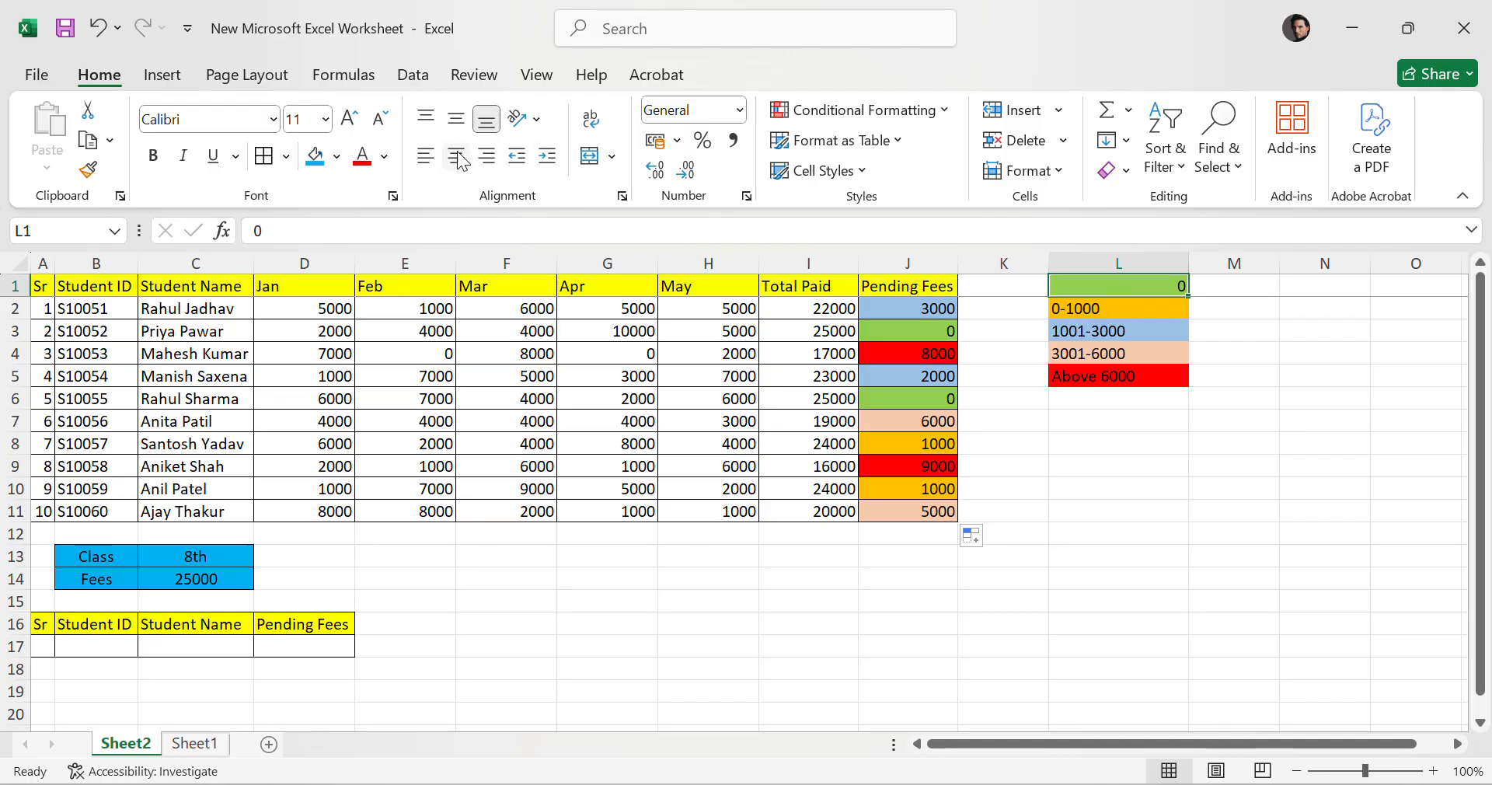
pyautogui.click(458, 159)
# Compare each student's Pending Fees value and colour with the legend's ranges.
pyautogui.click(933, 331)
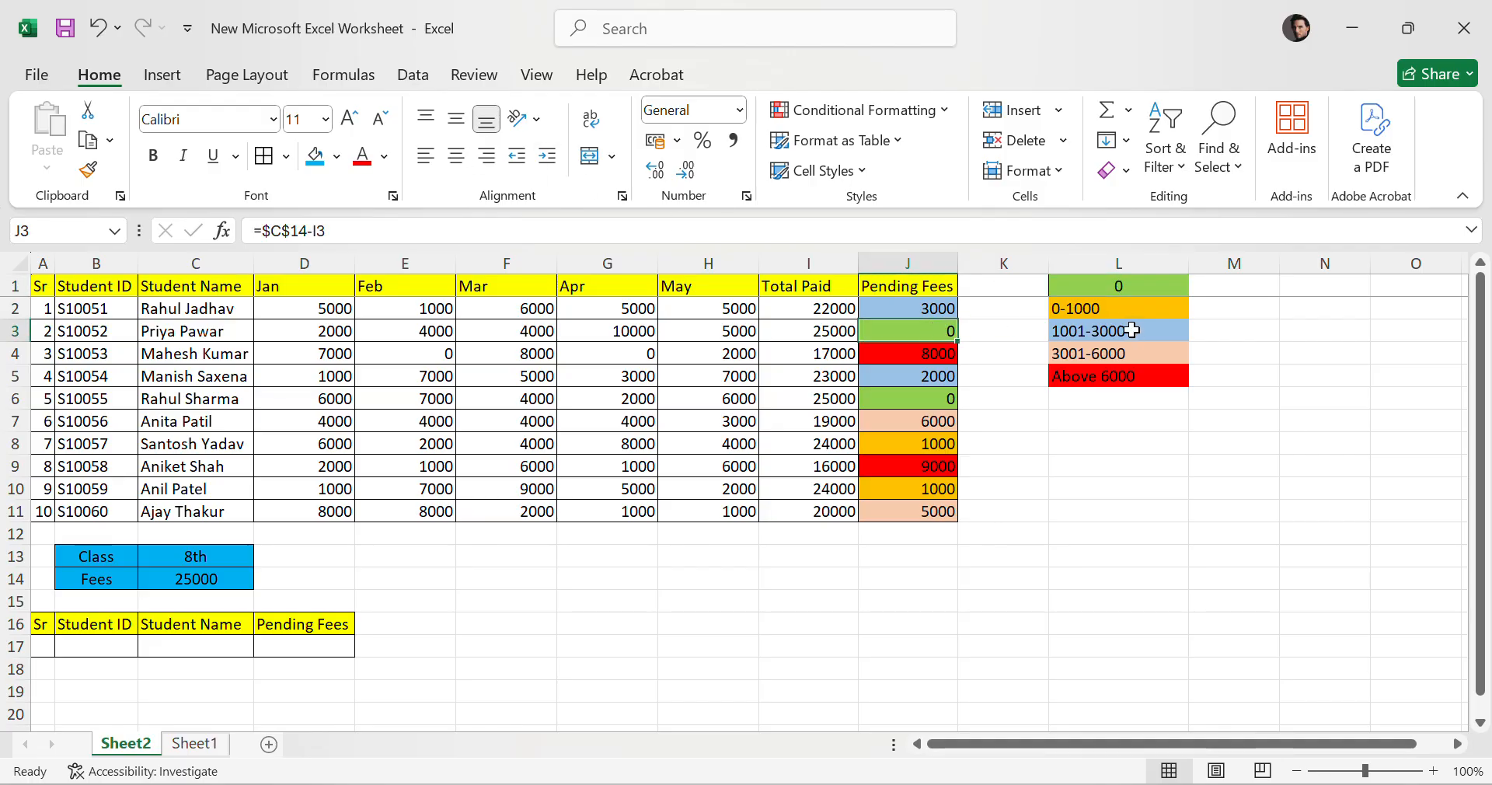
pyautogui.click(1125, 286)
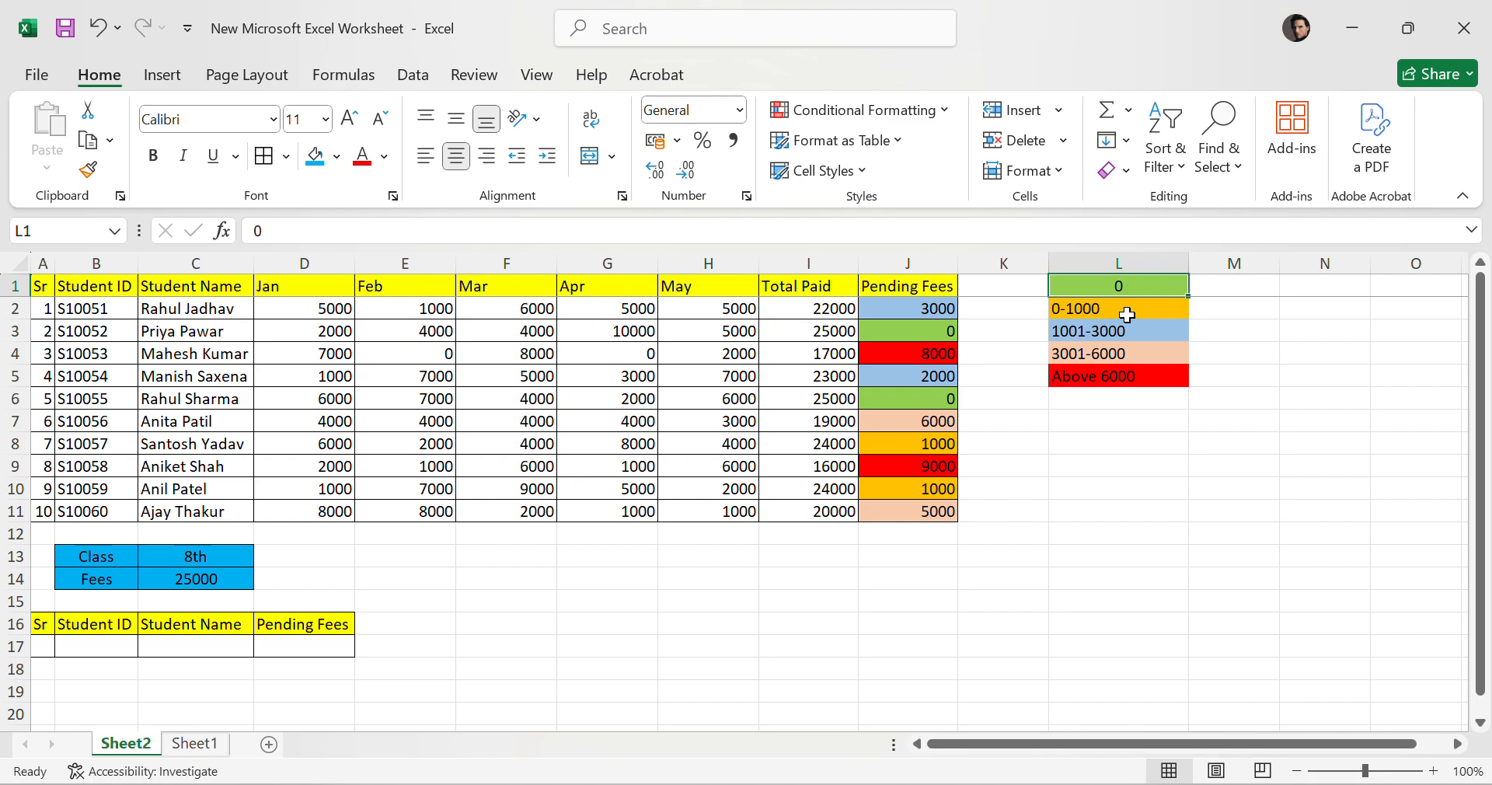
pyautogui.click(1127, 314)
pyautogui.click(944, 458)
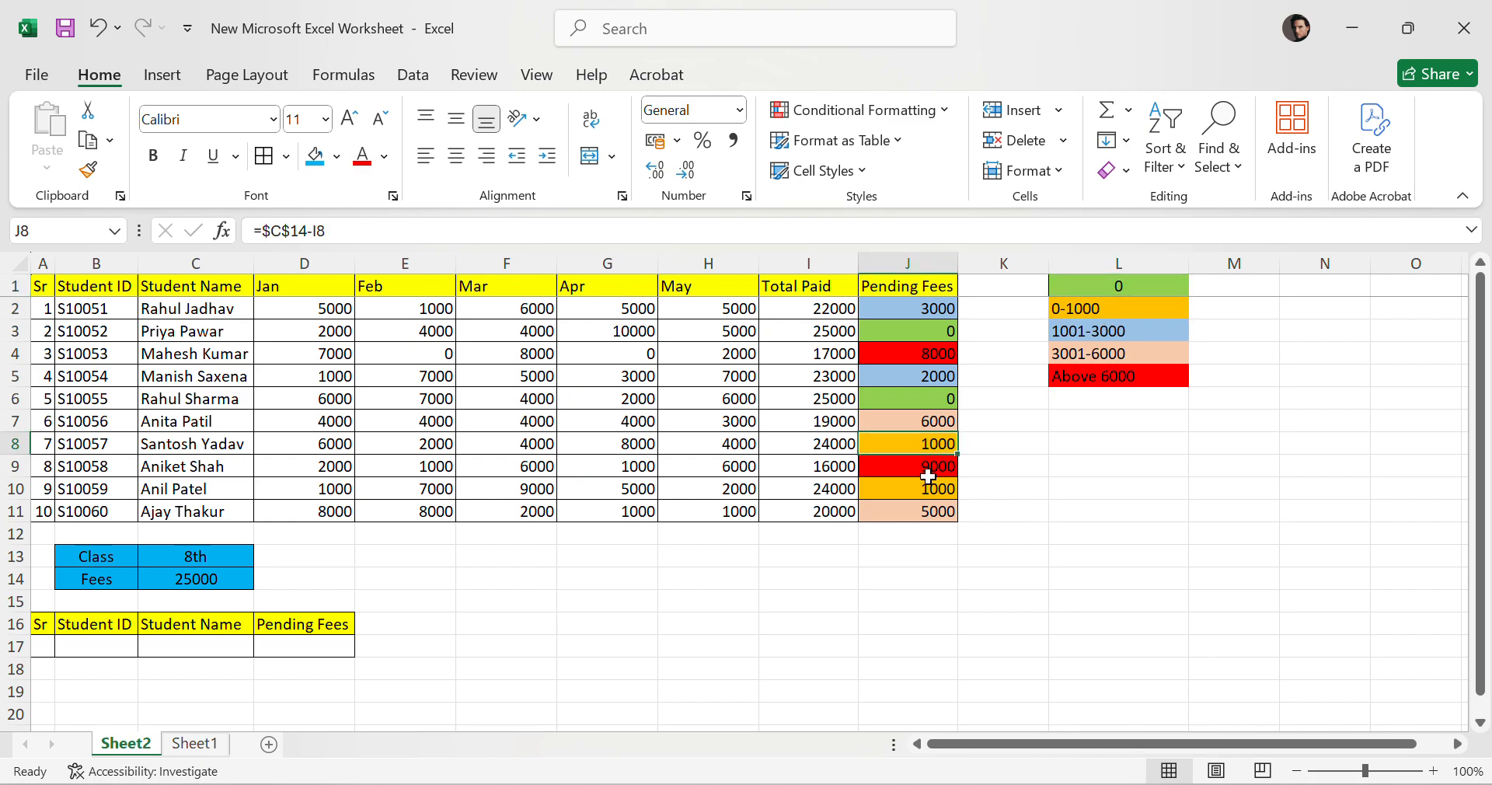
pyautogui.click(917, 488)
pyautogui.click(1086, 338)
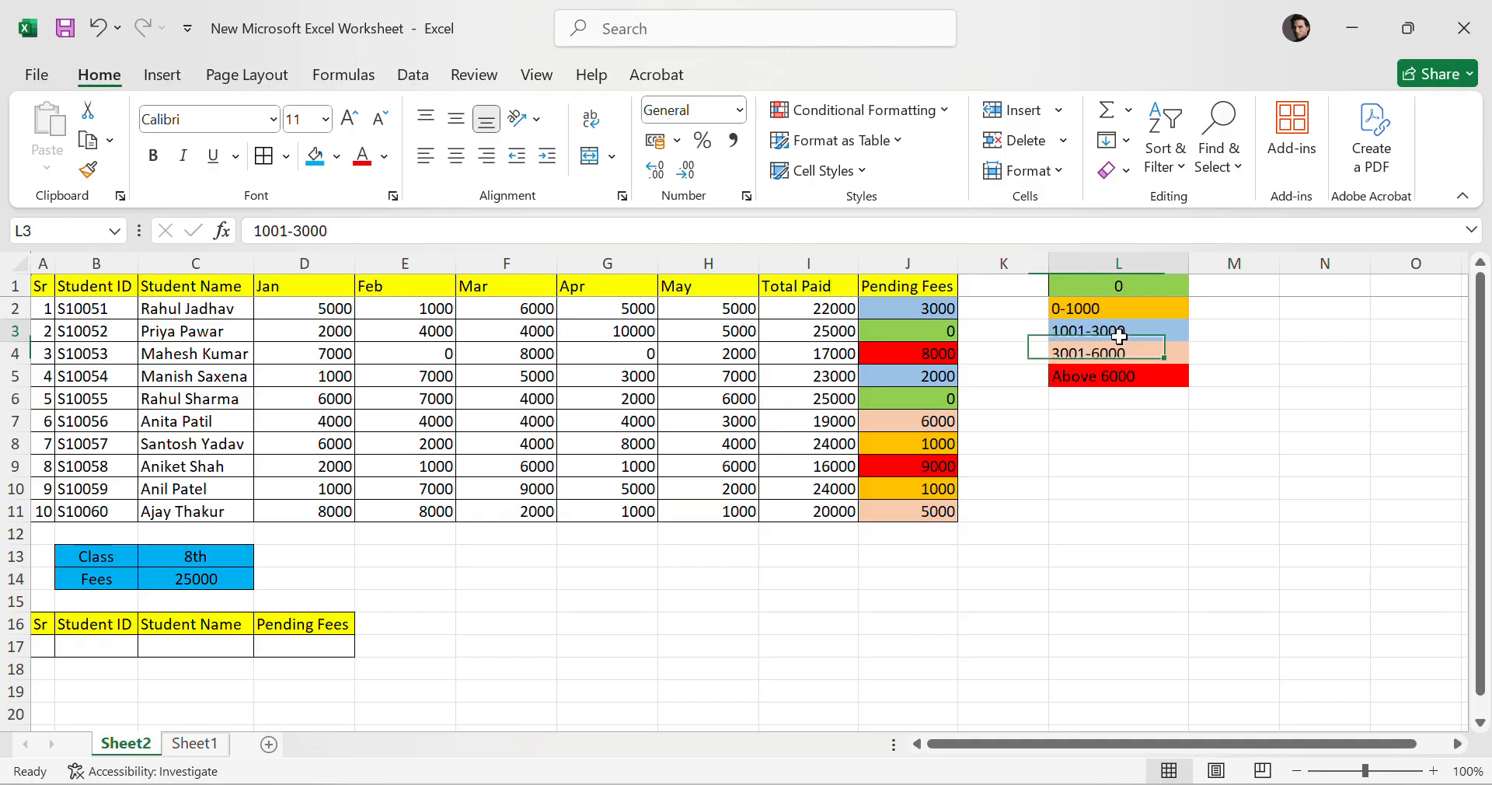
pyautogui.hotkey('ctrl', 'c')
pyautogui.click(926, 309)
pyautogui.click(926, 375)
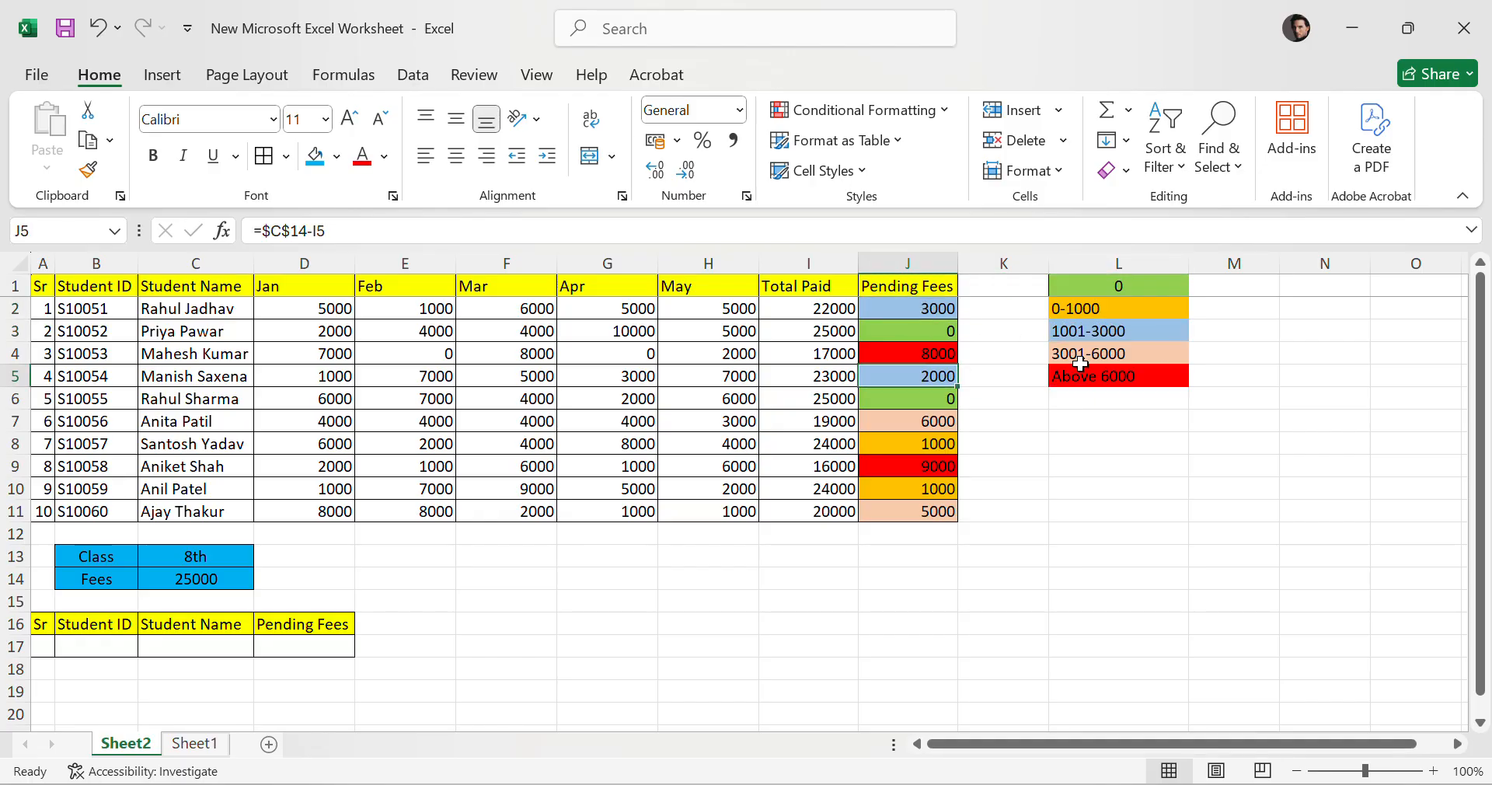
pyautogui.click(1091, 357)
pyautogui.click(934, 428)
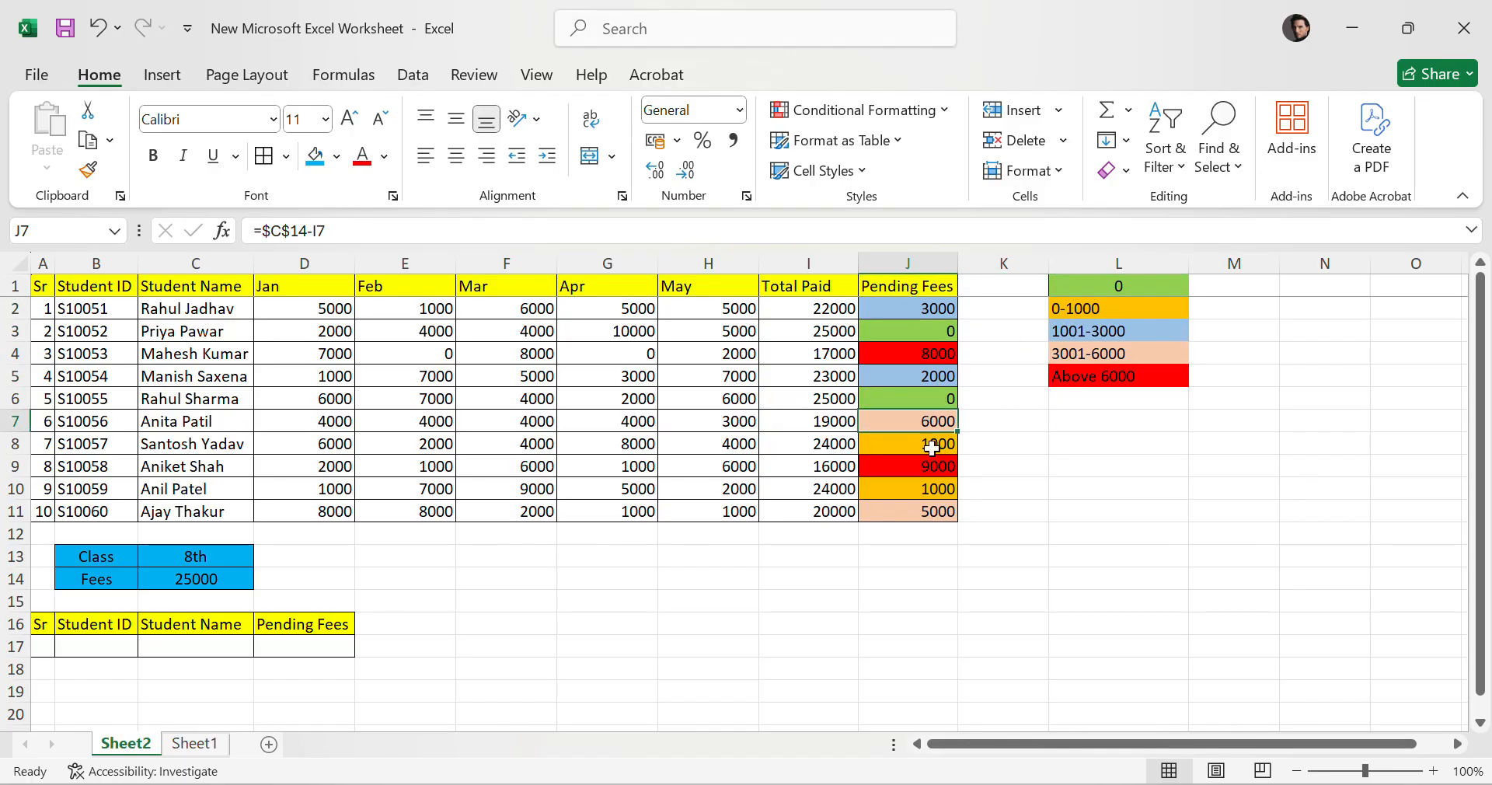
pyautogui.click(929, 509)
pyautogui.click(937, 428)
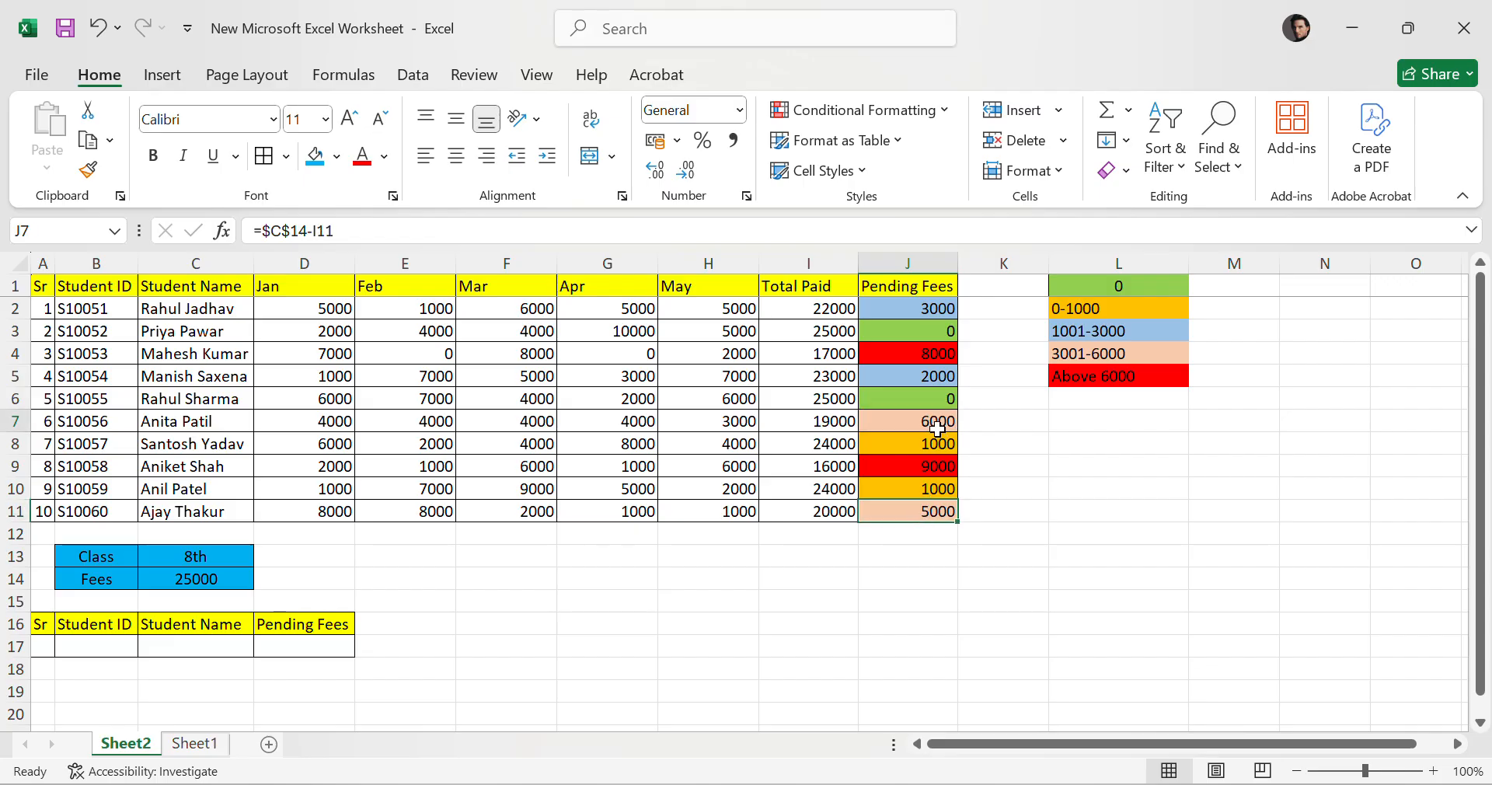
pyautogui.click(1072, 378)
pyautogui.click(916, 357)
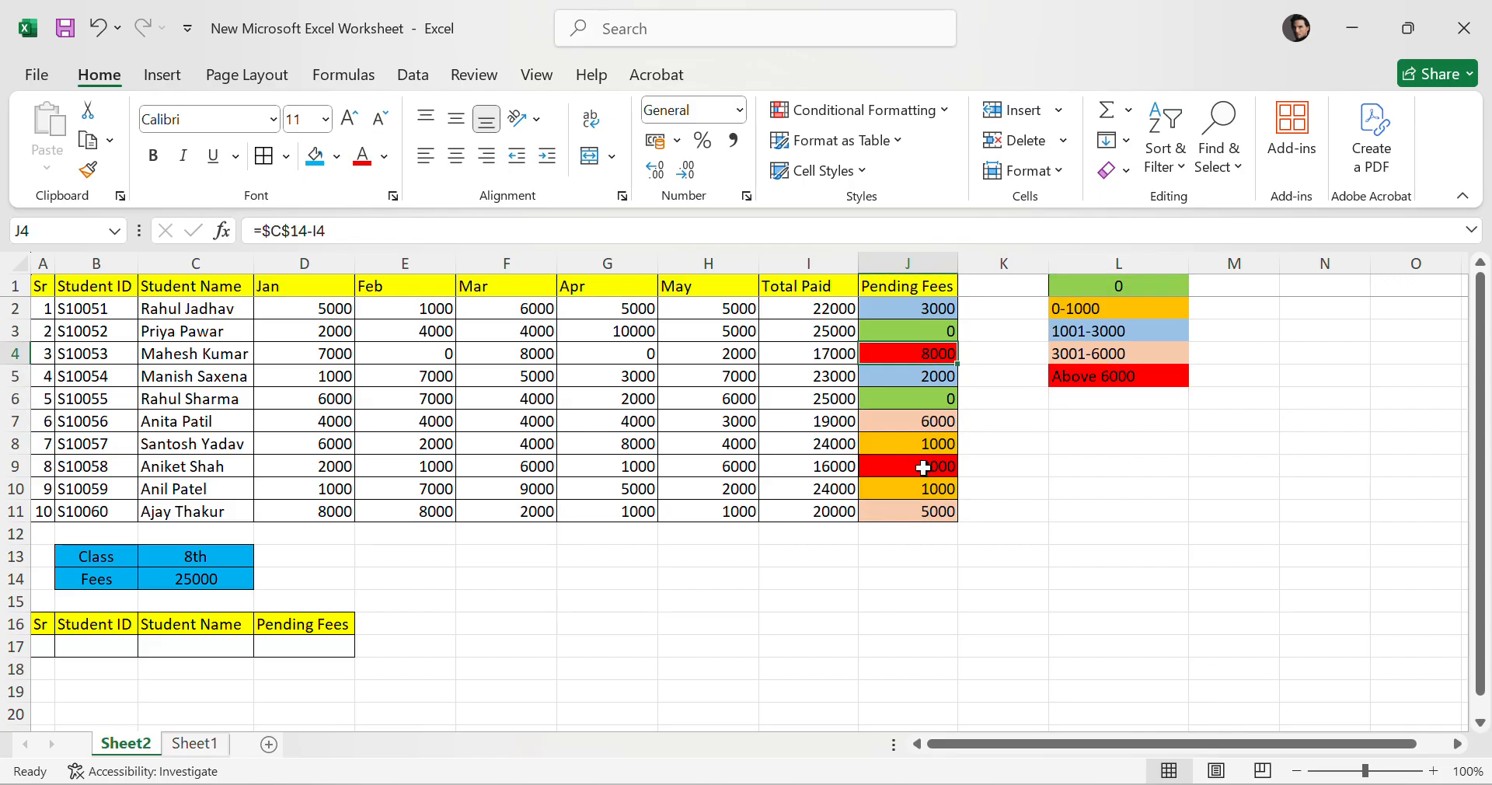
pyautogui.click(936, 468)
pyautogui.click(1267, 465)
pyautogui.moveTo(1119, 286); pyautogui.dragTo(1072, 376)
pyautogui.click(1298, 416)
pyautogui.moveTo(1111, 287); pyautogui.dragTo(1155, 383)
pyautogui.click(1266, 359)
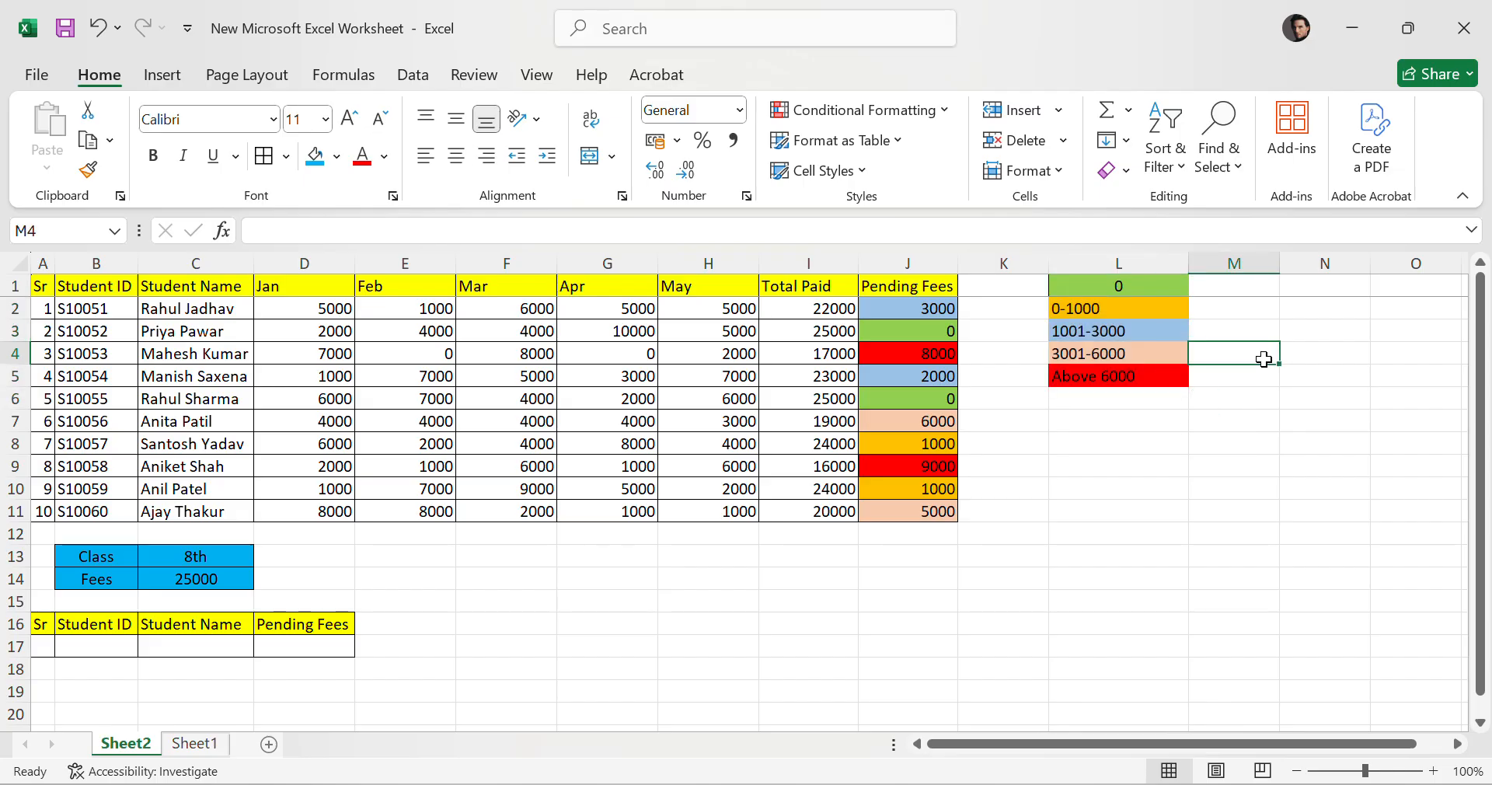
pyautogui.moveTo(1104, 277); pyautogui.dragTo(1119, 378)
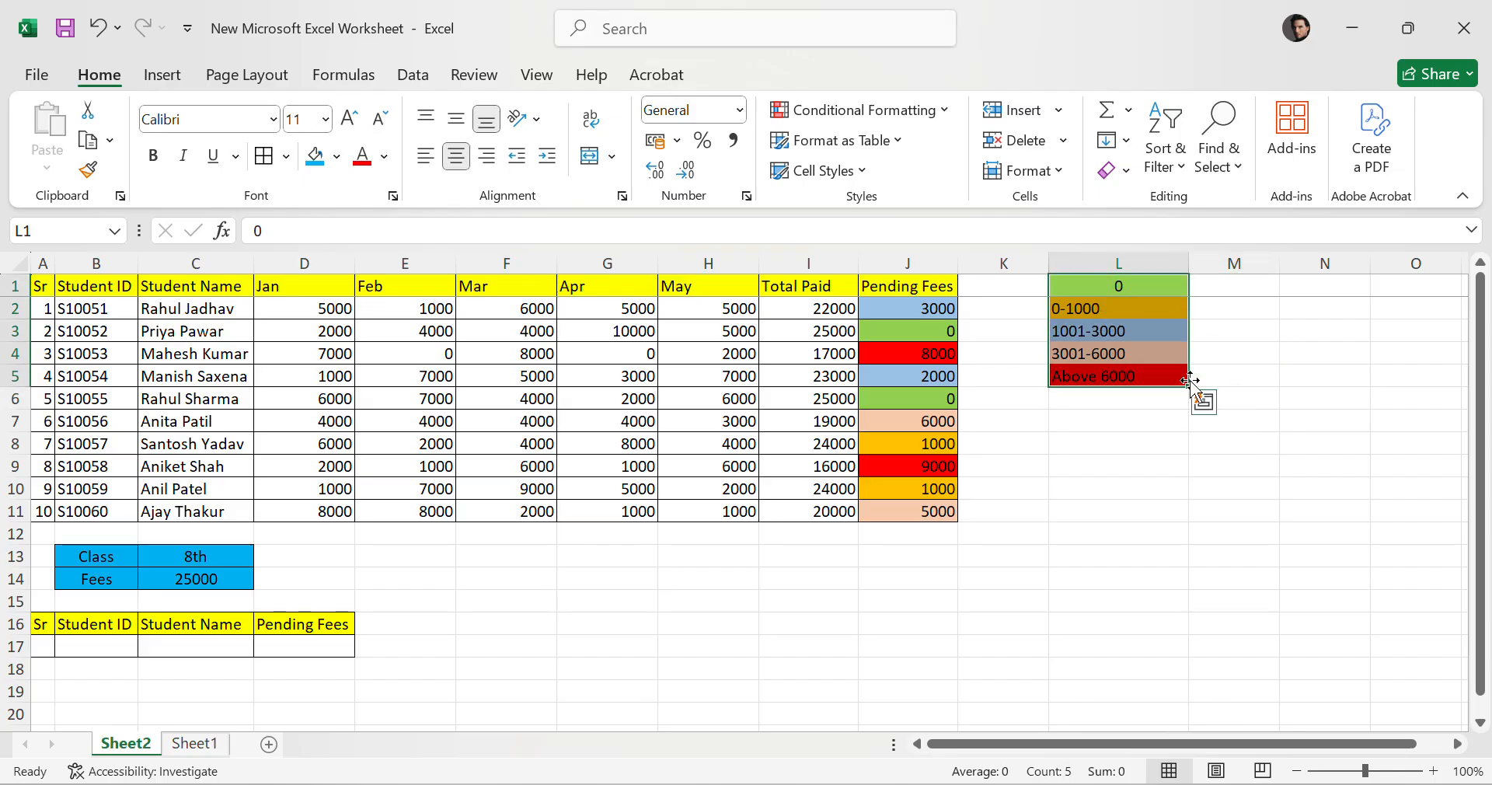
pyautogui.click(1262, 375)
pyautogui.moveTo(1090, 290); pyautogui.dragTo(1111, 380)
pyautogui.click(1280, 362)
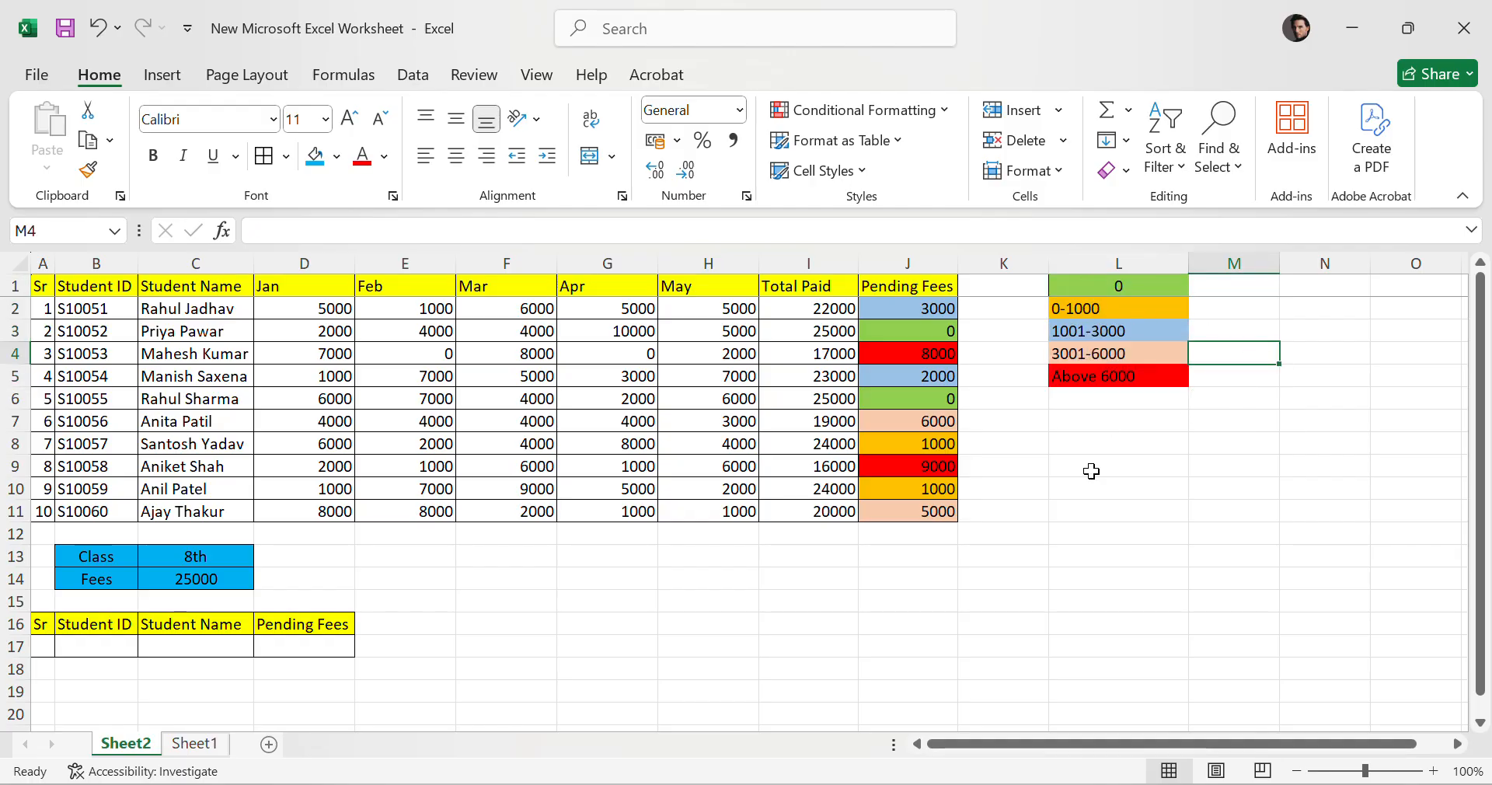
pyautogui.click(622, 35)
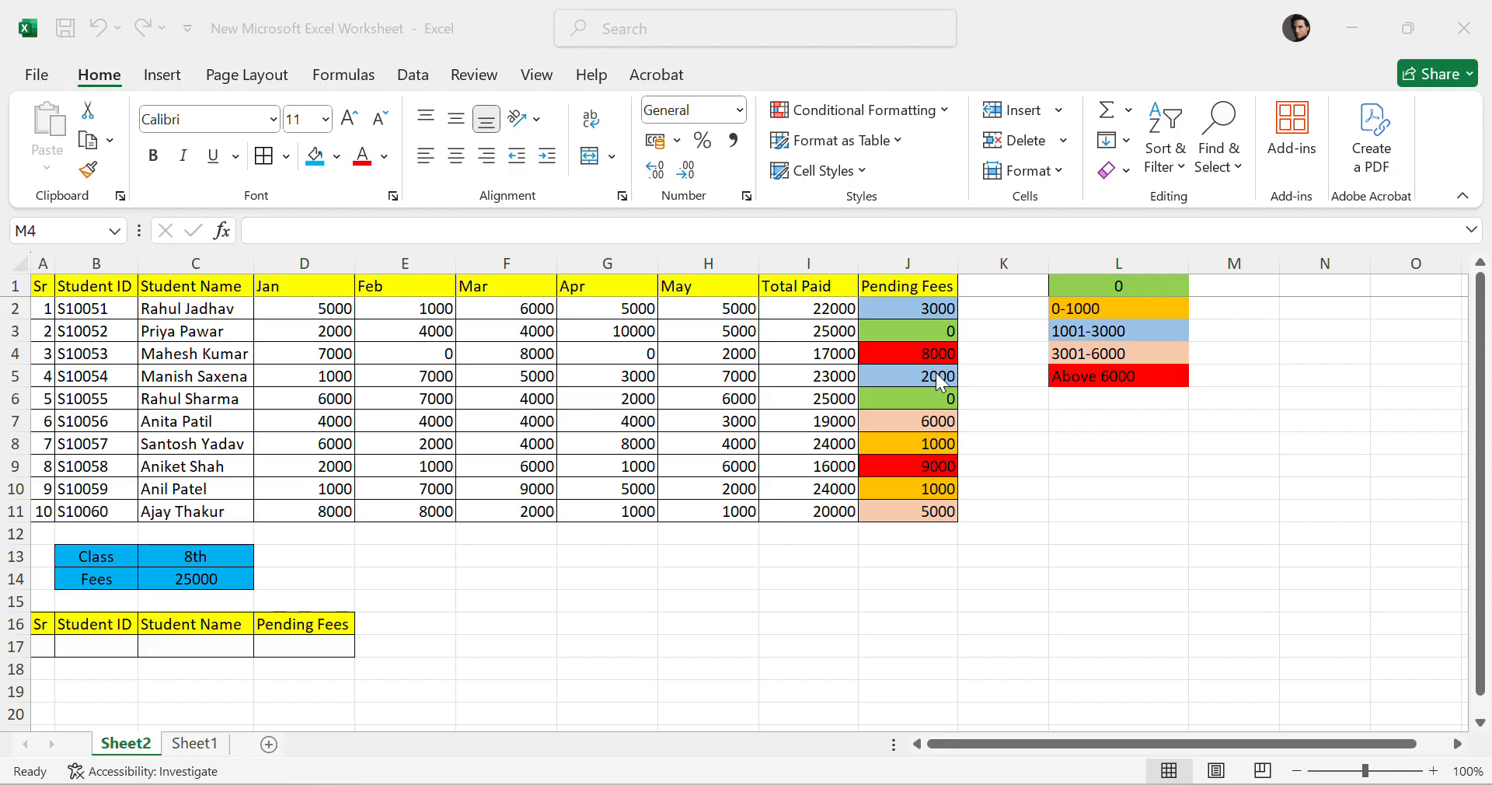
pyautogui.click(1051, 487)
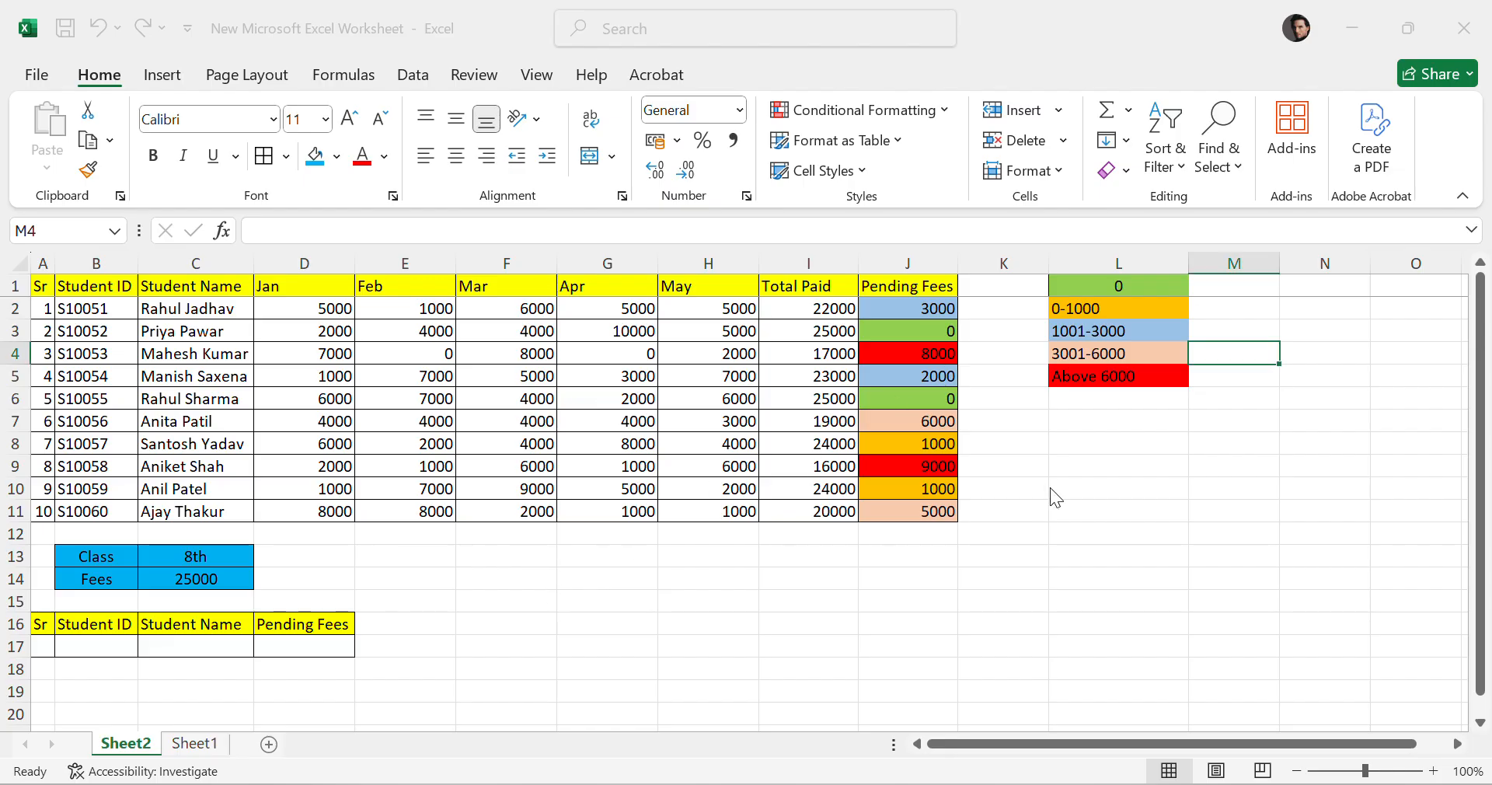
# Examine the fee table, the Student ID column and the student names.
pyautogui.moveTo(31, 294); pyautogui.dragTo(1162, 505)
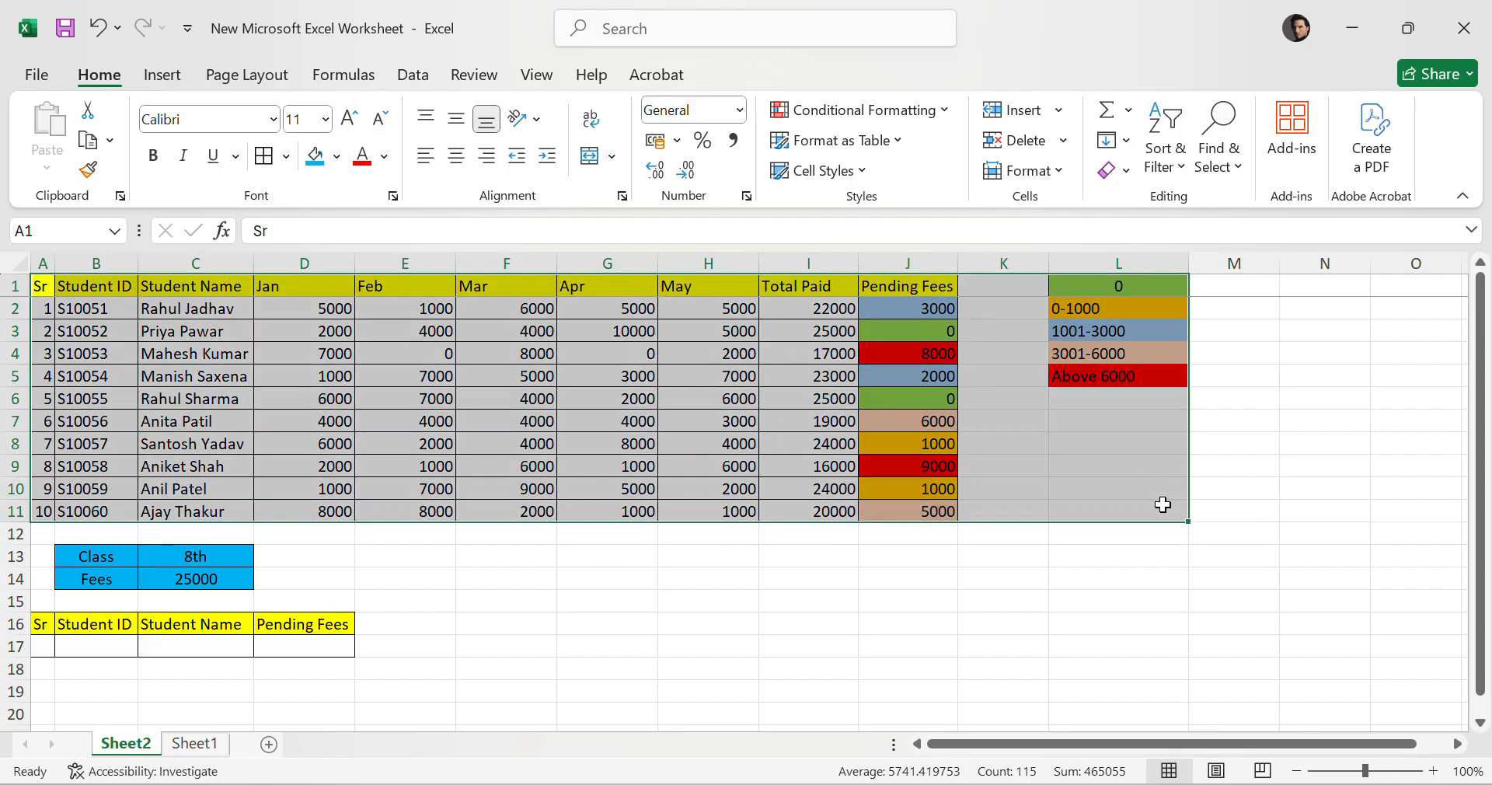
pyautogui.click(638, 585)
pyautogui.moveTo(31, 595); pyautogui.dragTo(25, 553)
pyautogui.click(536, 650)
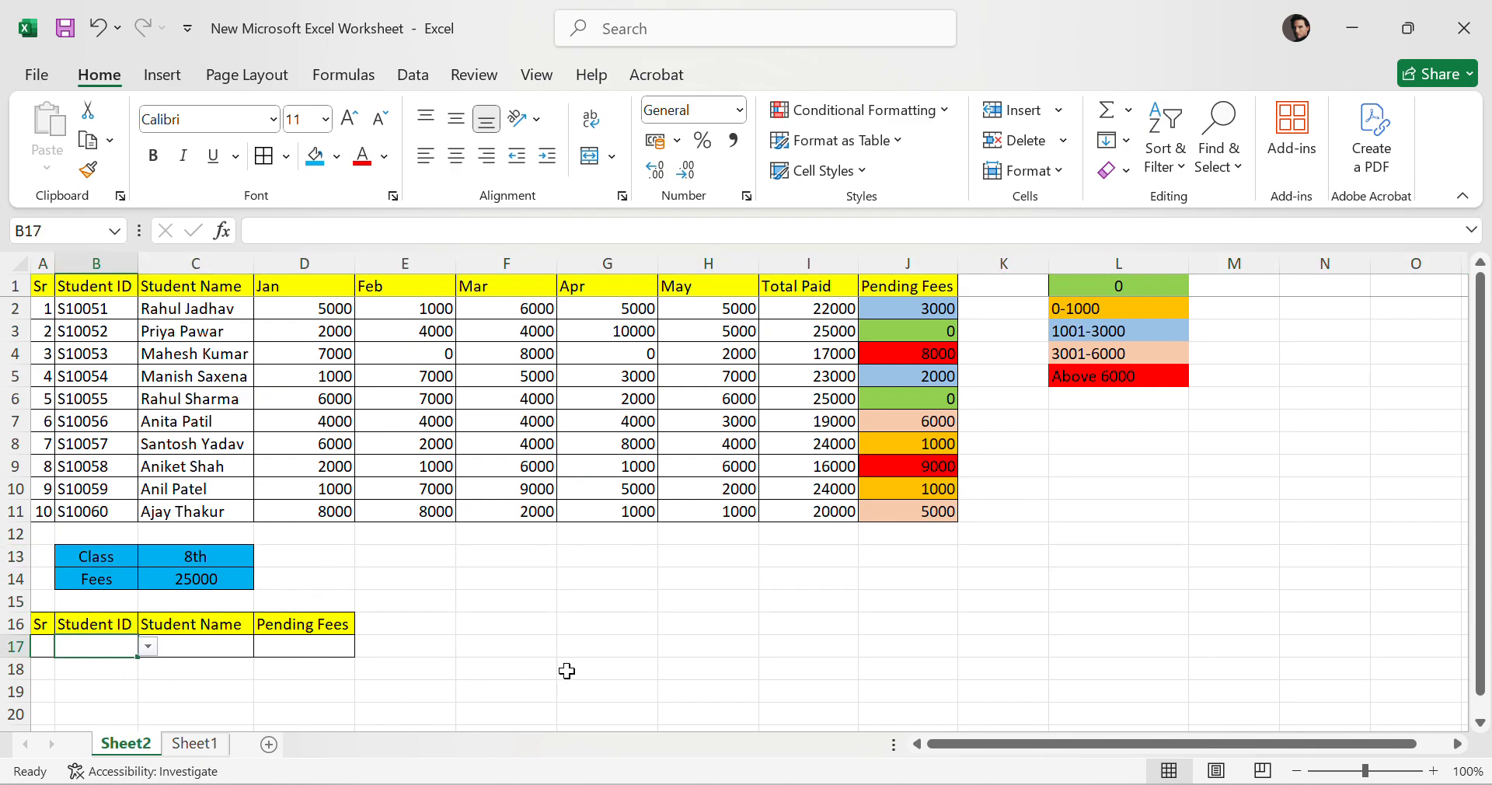
pyautogui.click(664, 595)
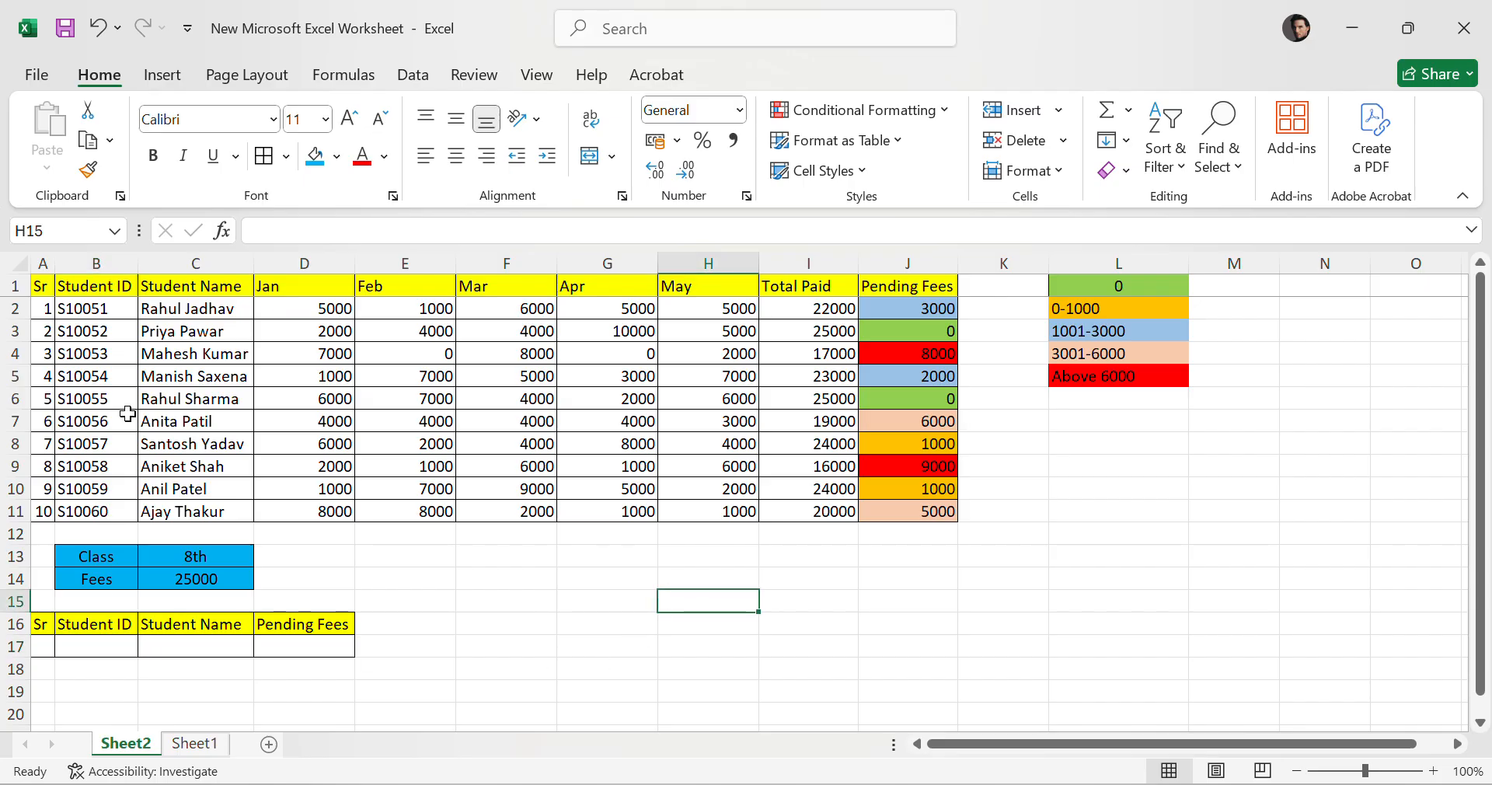
pyautogui.moveTo(90, 307); pyautogui.dragTo(101, 511)
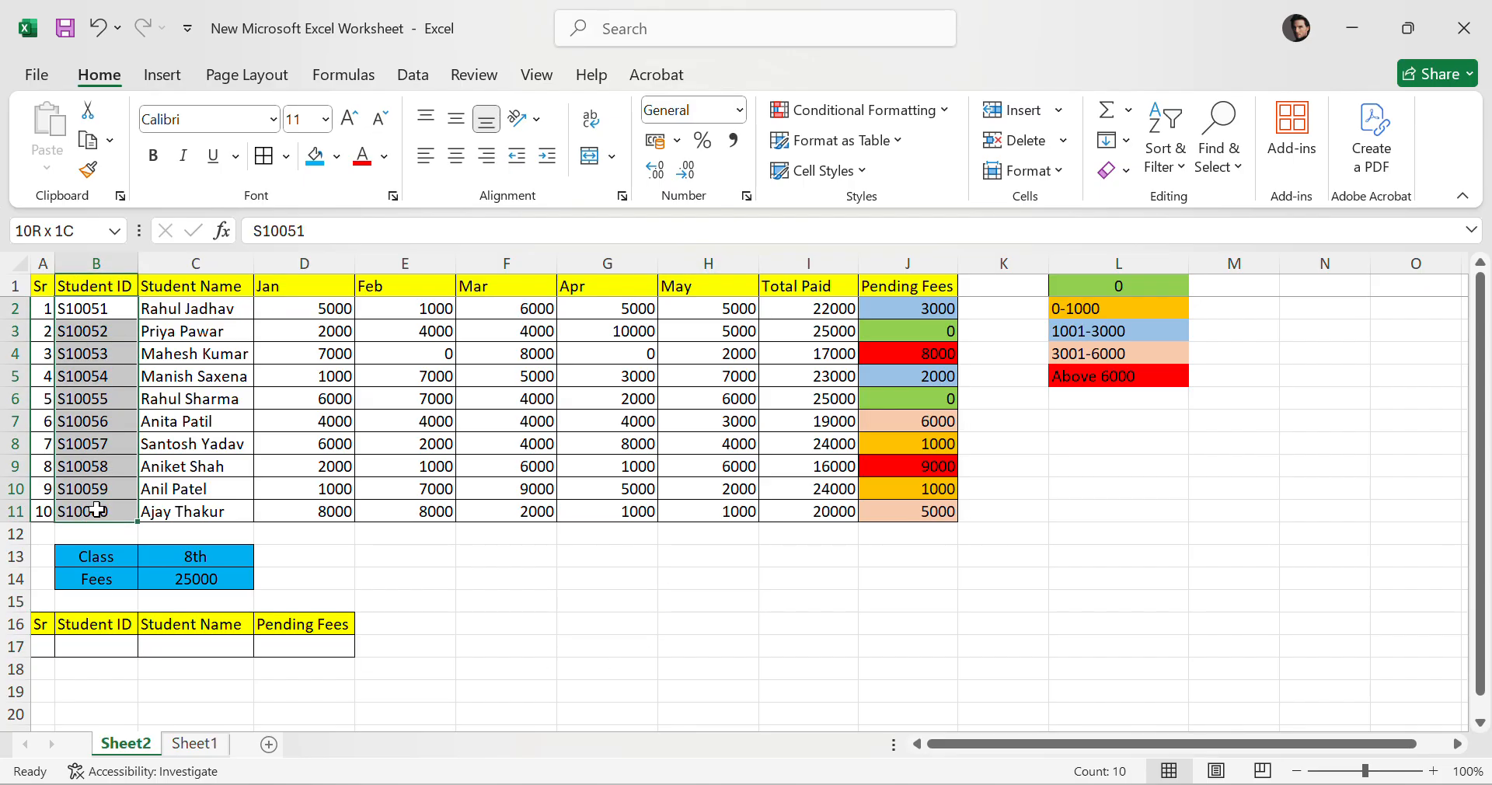
pyautogui.moveTo(171, 315); pyautogui.dragTo(860, 511)
pyautogui.click(720, 600)
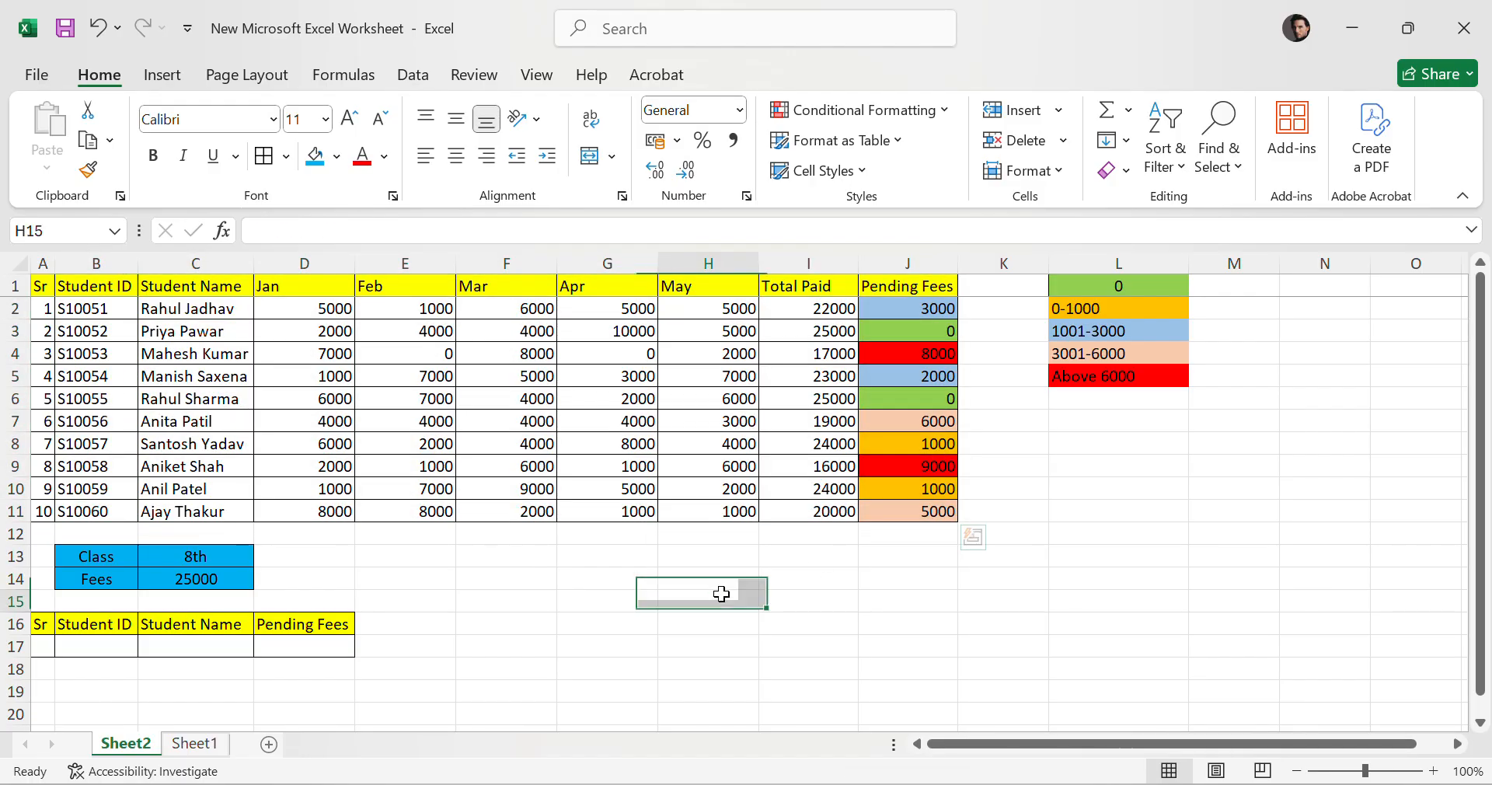
pyautogui.click(229, 303)
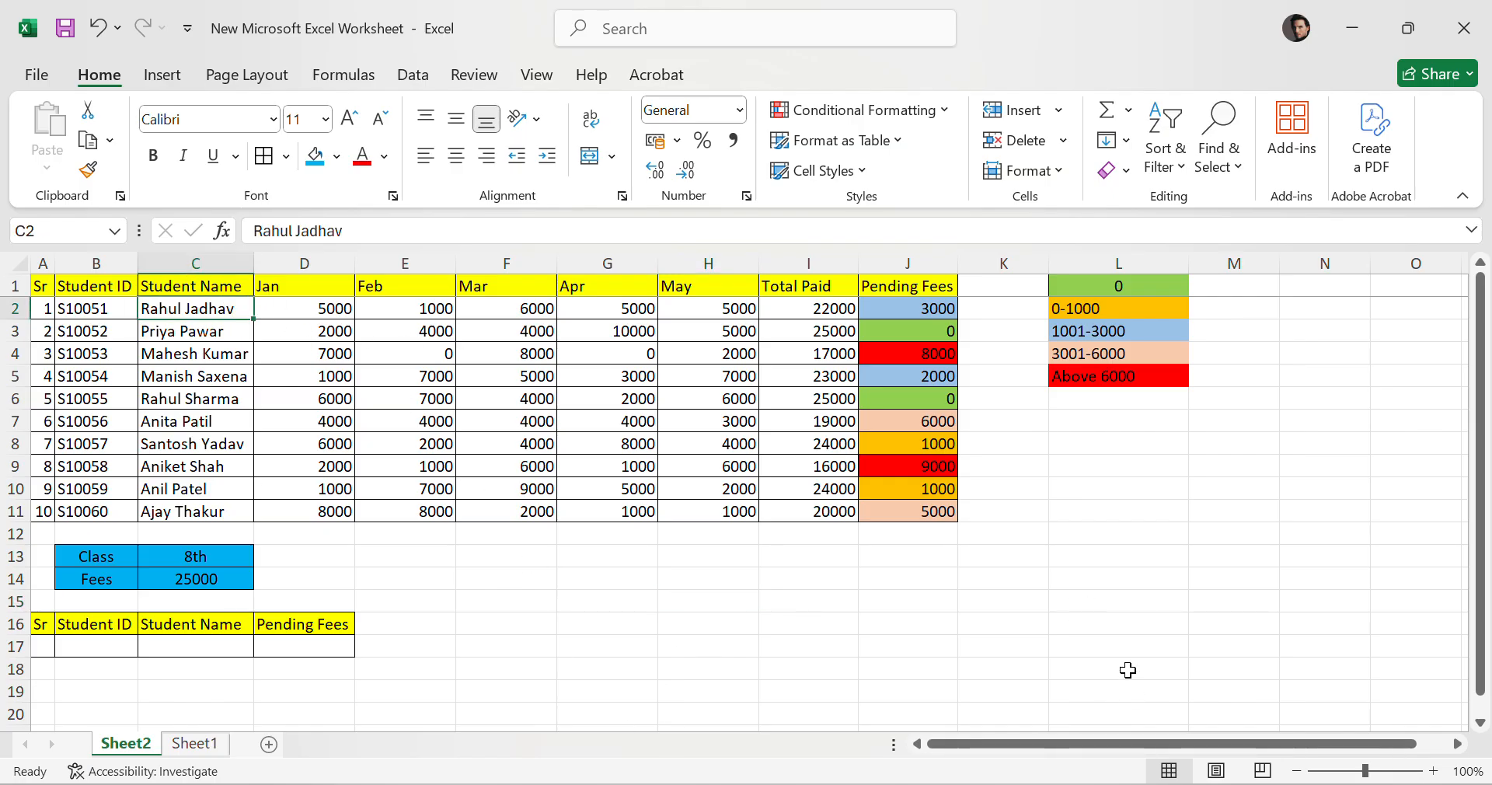
pyautogui.click(1058, 554)
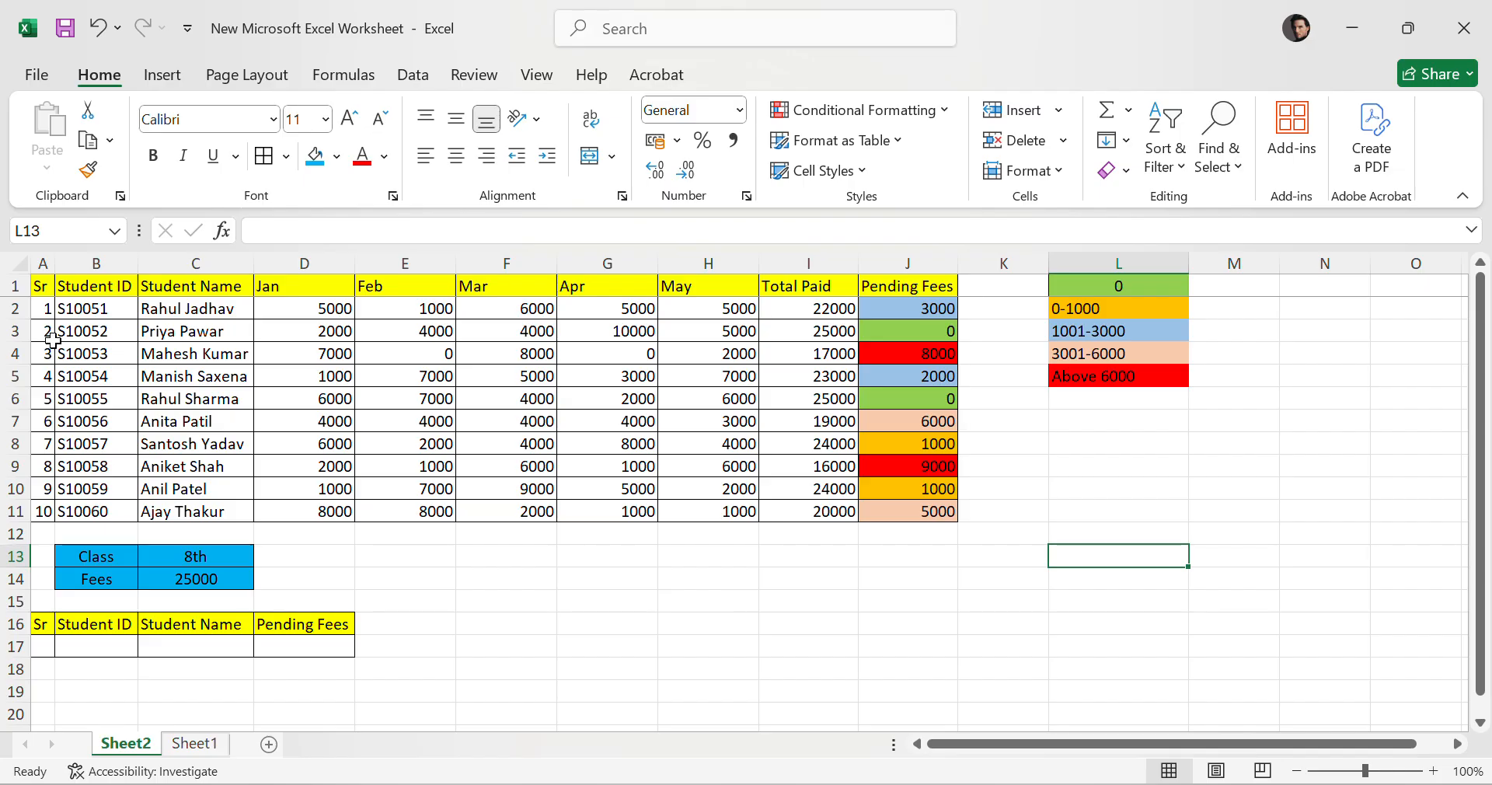
# Inspect individual student rows against the colour legend.
pyautogui.click(15, 308)
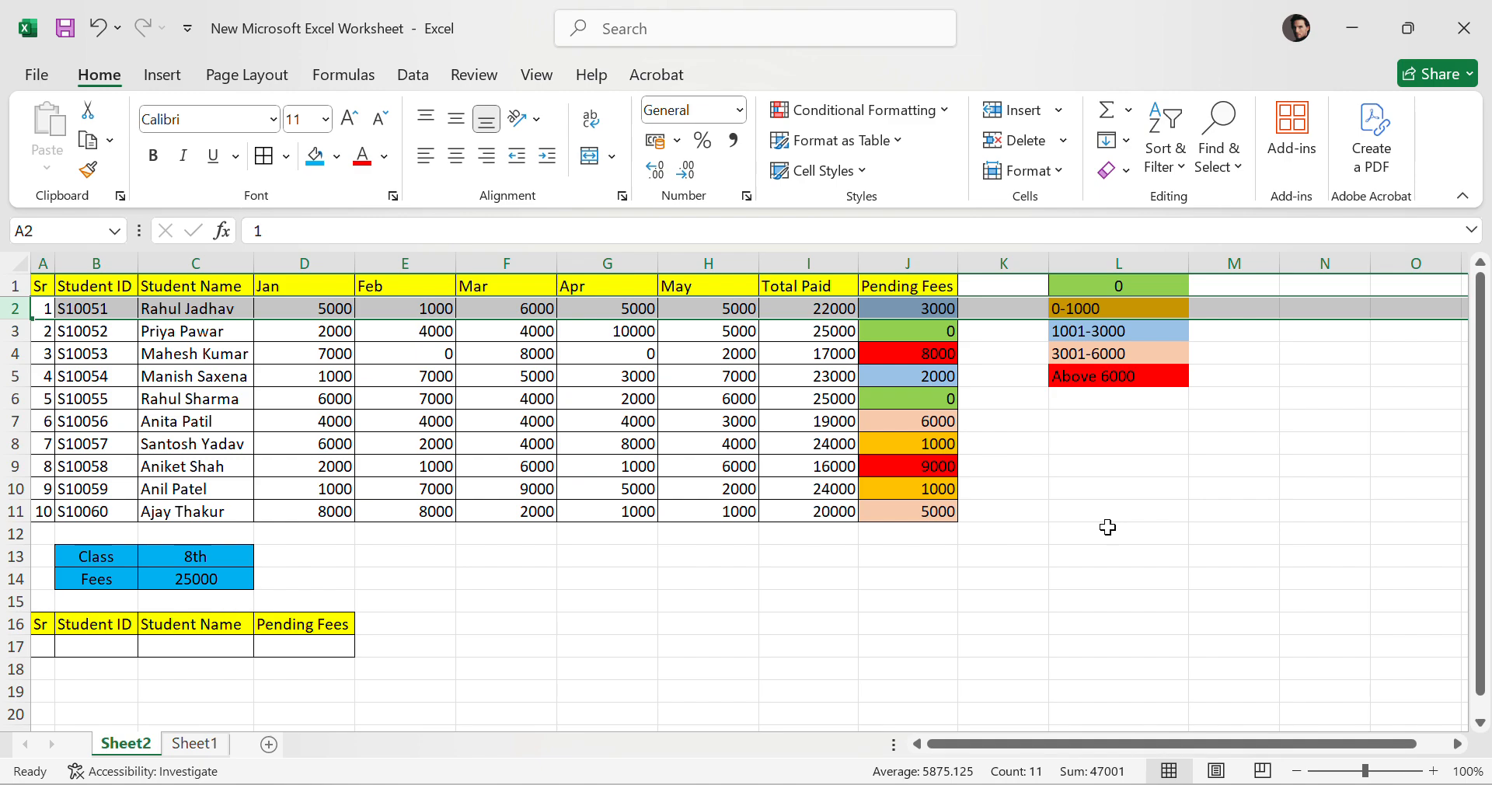
pyautogui.click(16, 399)
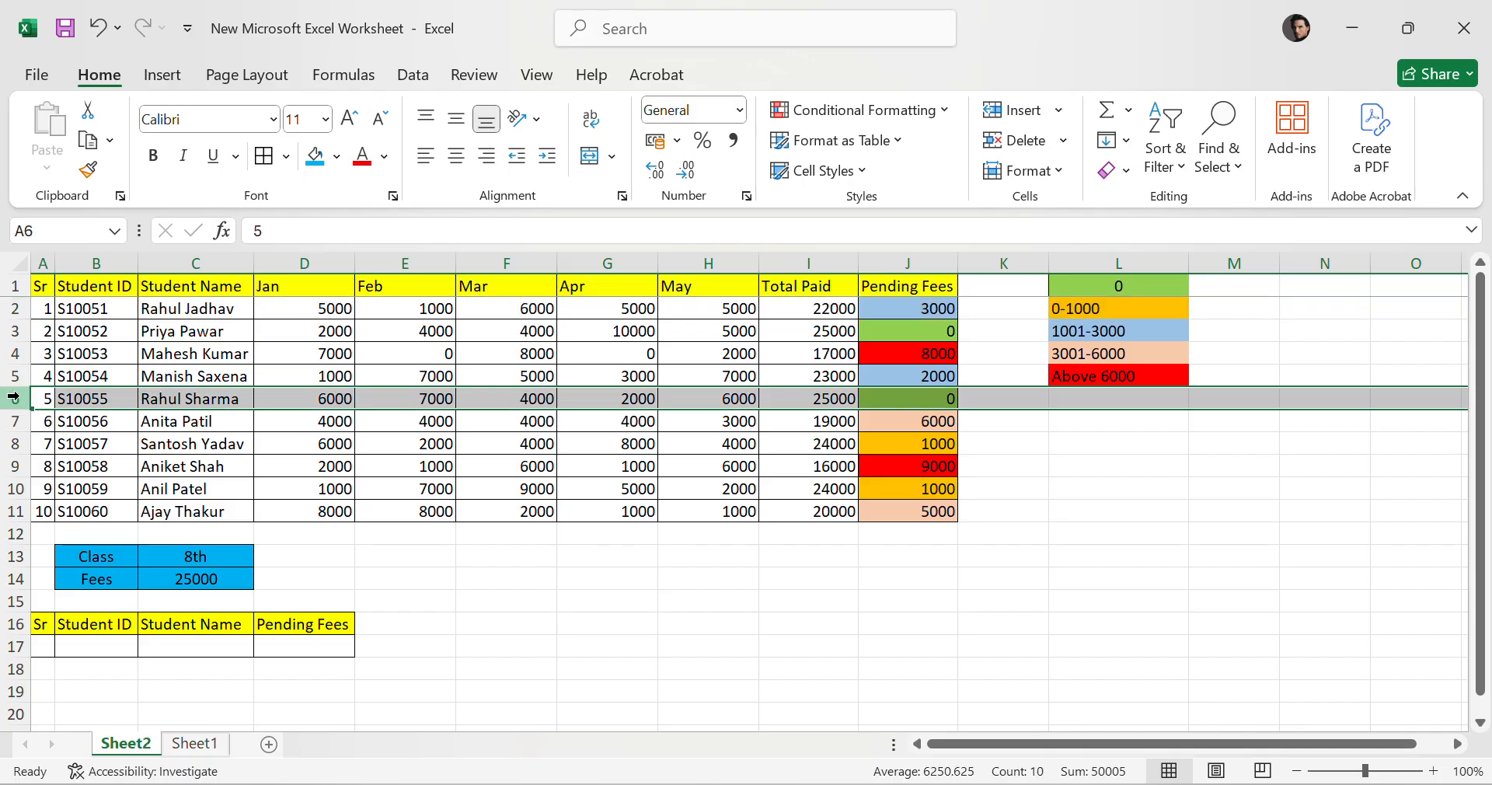
pyautogui.click(1217, 397)
pyautogui.click(1100, 406)
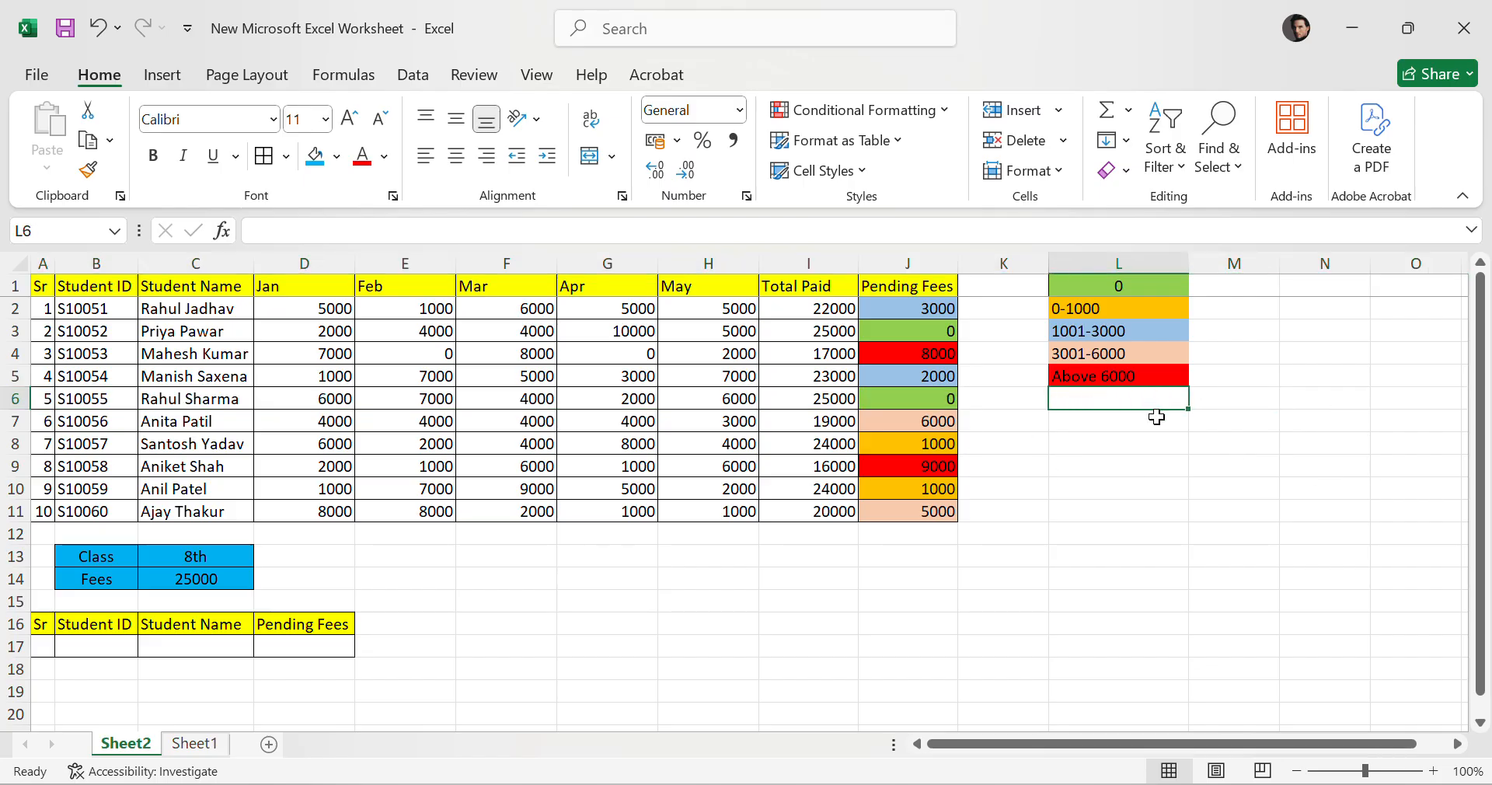
pyautogui.click(1339, 372)
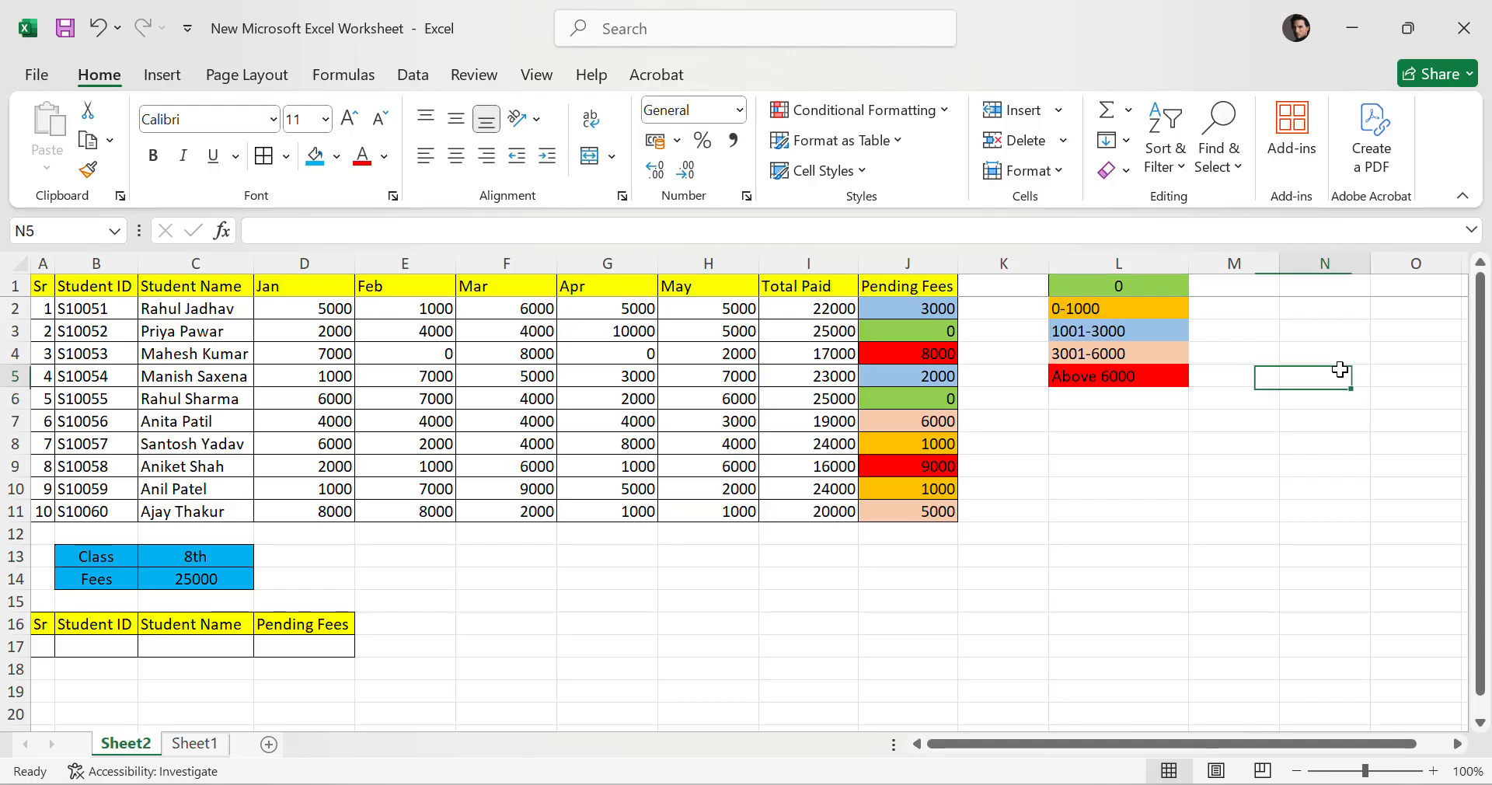
pyautogui.click(1115, 396)
pyautogui.click(1356, 355)
pyautogui.click(1238, 396)
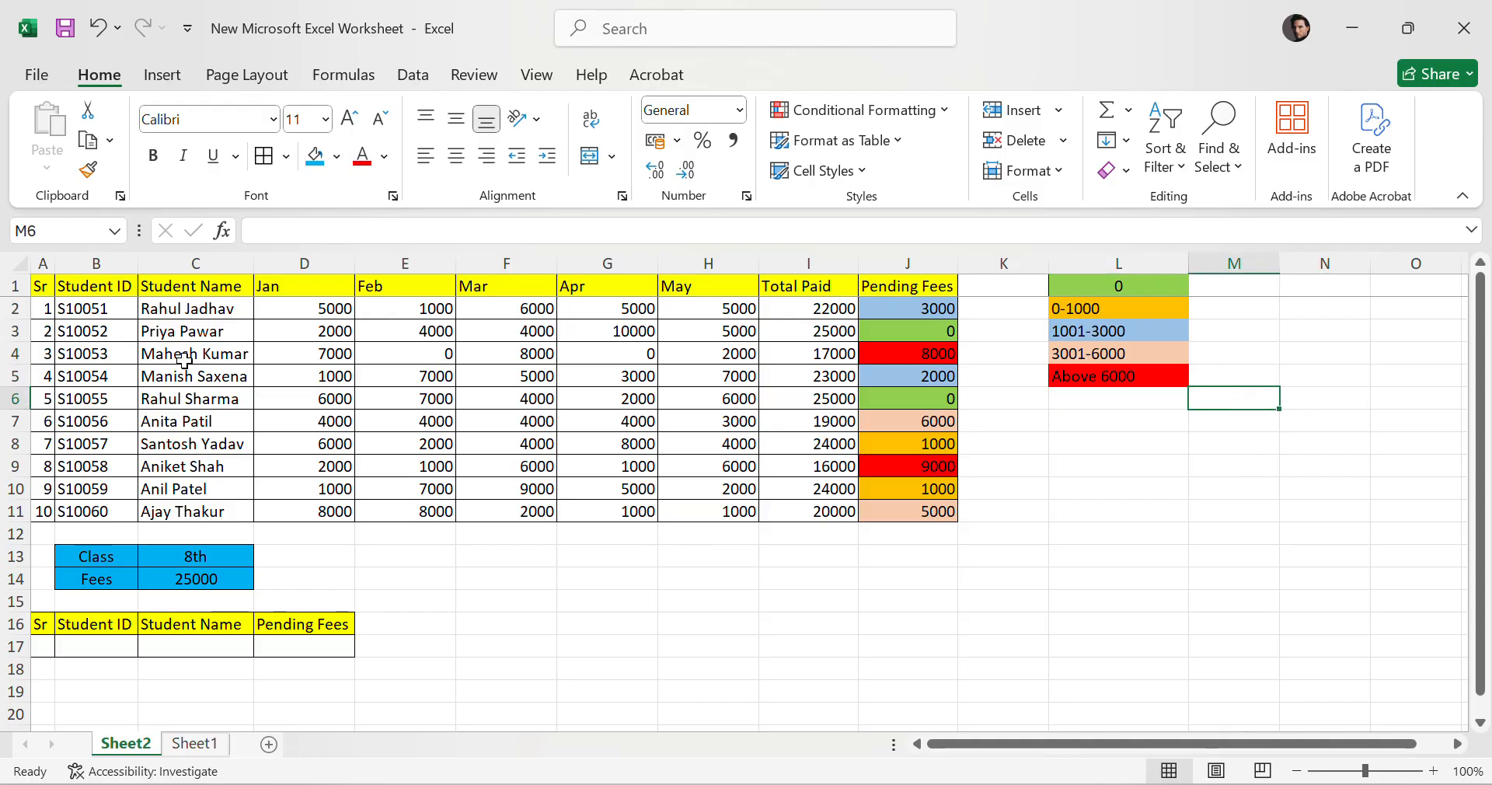
# Review the Student ID range B2:B11 alongside the rest of the fee table rows.
pyautogui.moveTo(98, 309); pyautogui.dragTo(111, 514)
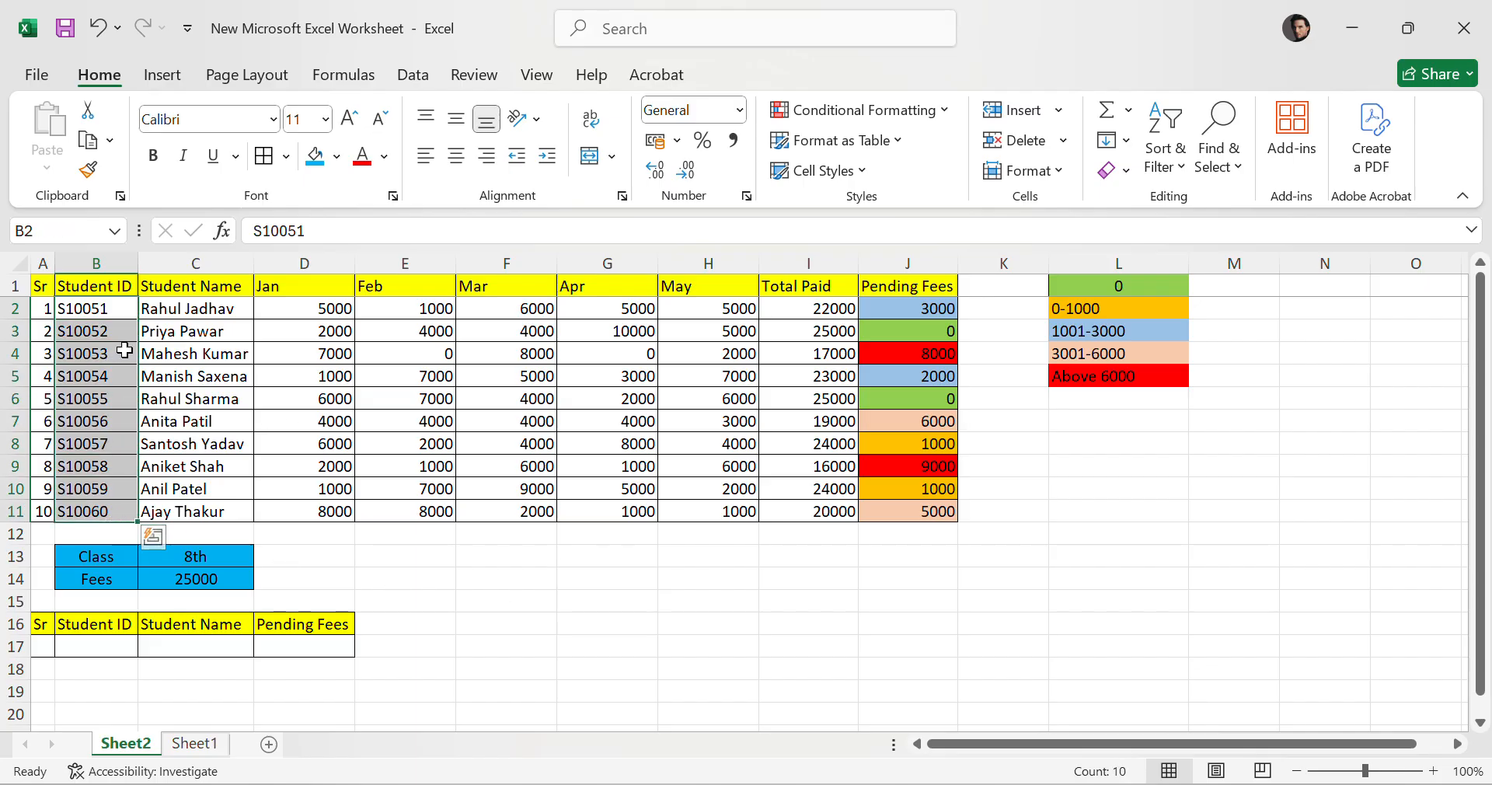
pyautogui.click(591, 581)
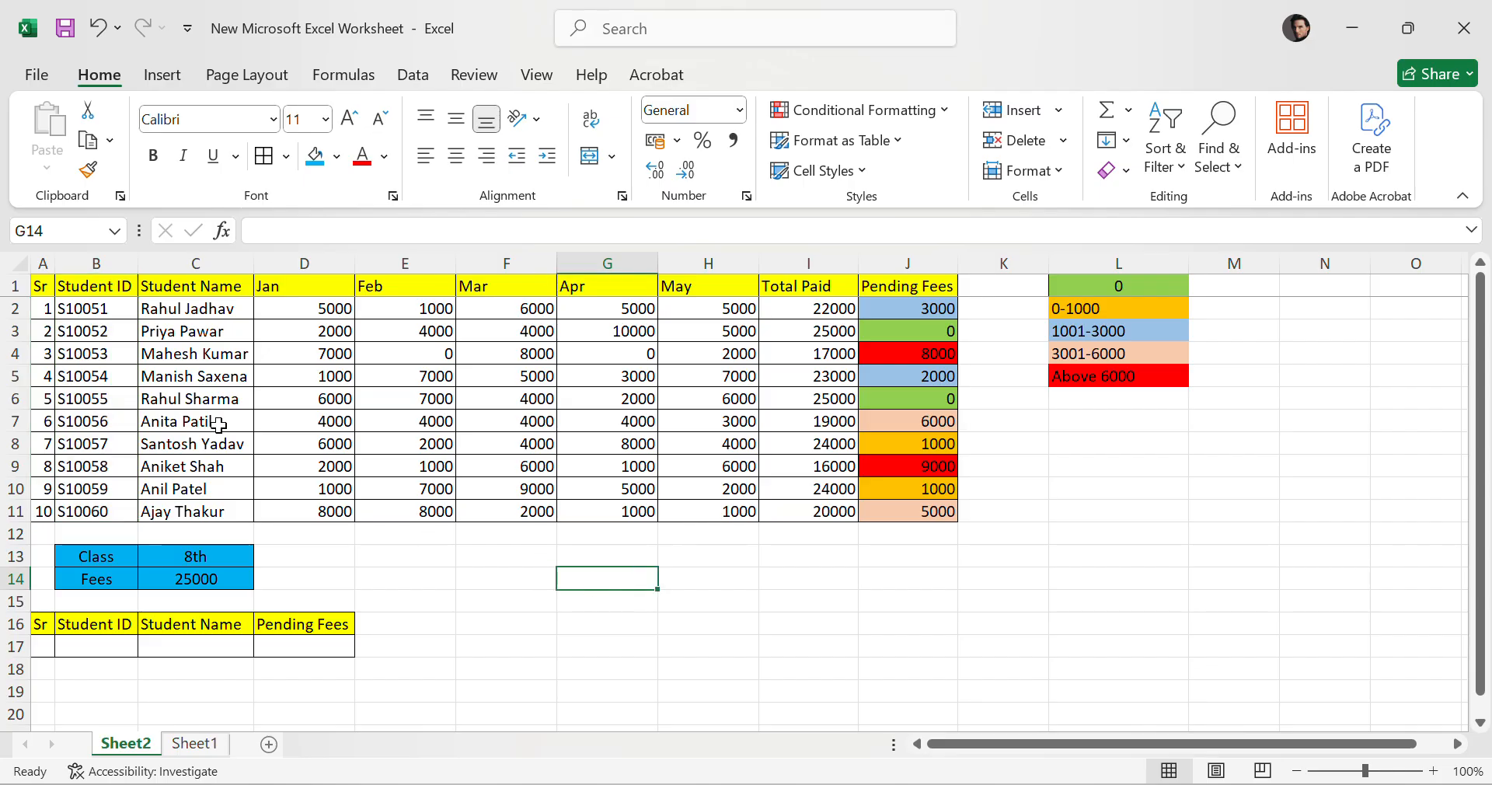
pyautogui.moveTo(77, 315); pyautogui.dragTo(81, 511)
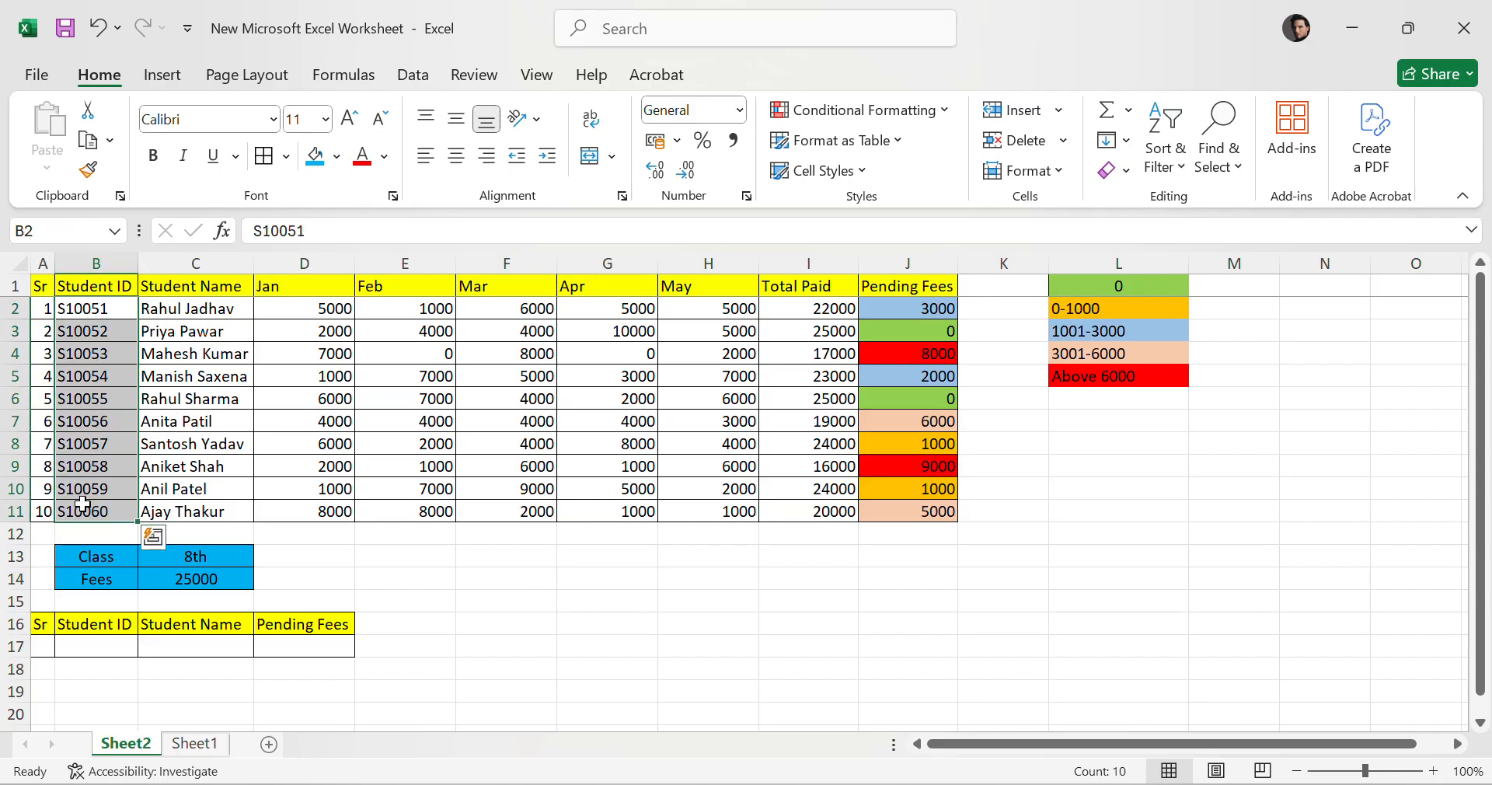
pyautogui.click(167, 303)
pyautogui.moveTo(168, 303); pyautogui.dragTo(953, 505)
pyautogui.click(1233, 510)
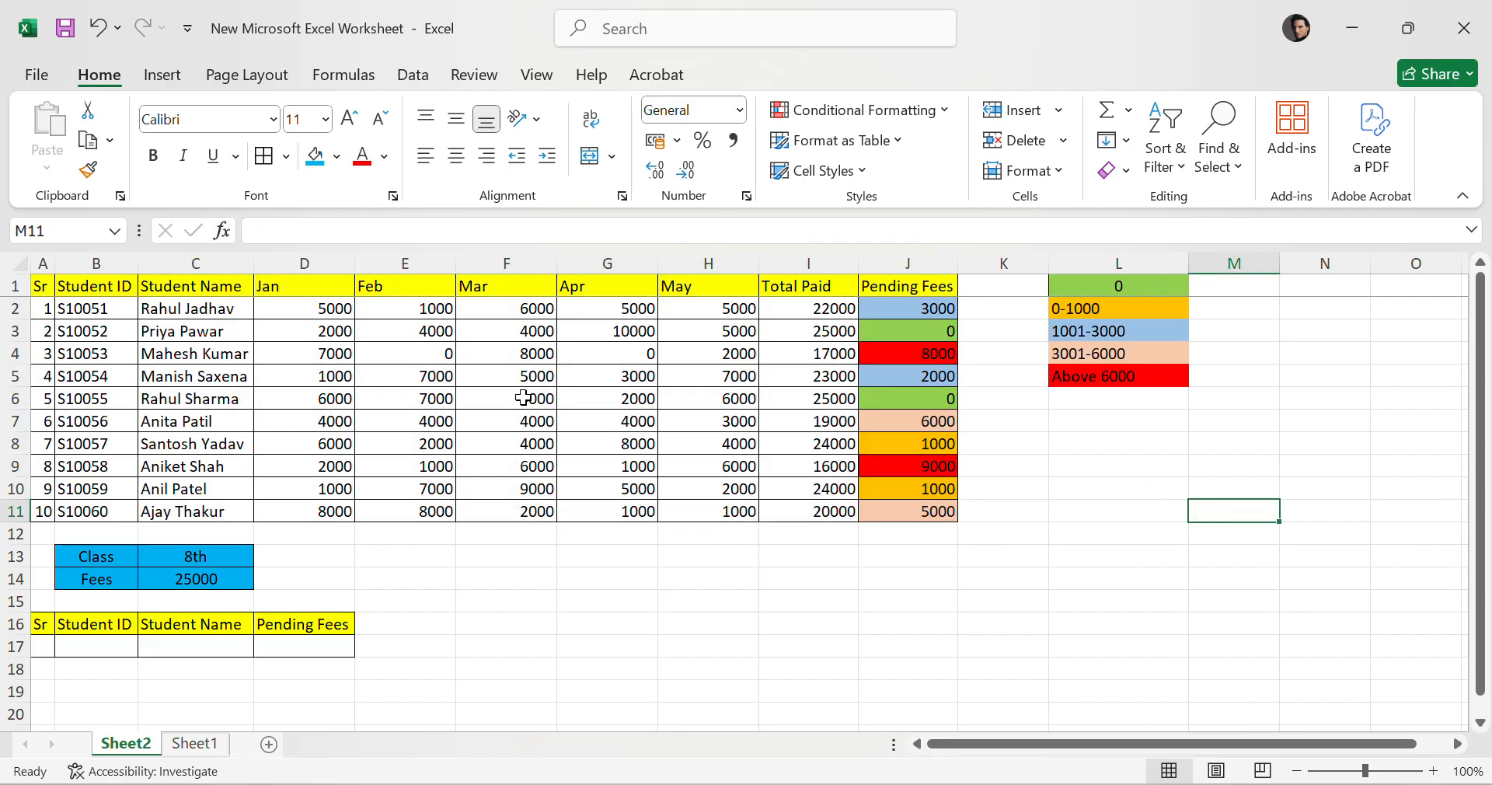
pyautogui.click(157, 315)
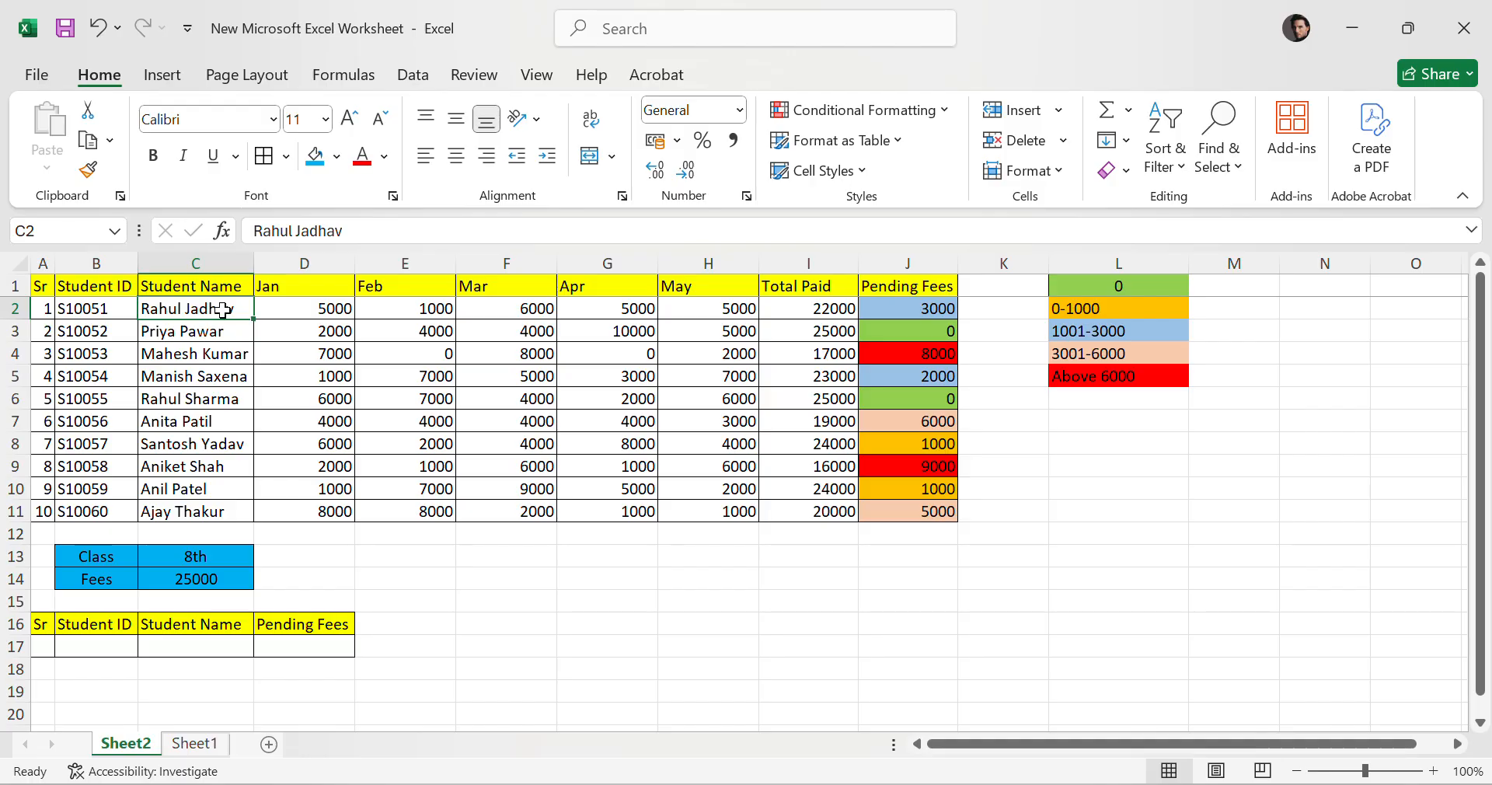
pyautogui.click(232, 395)
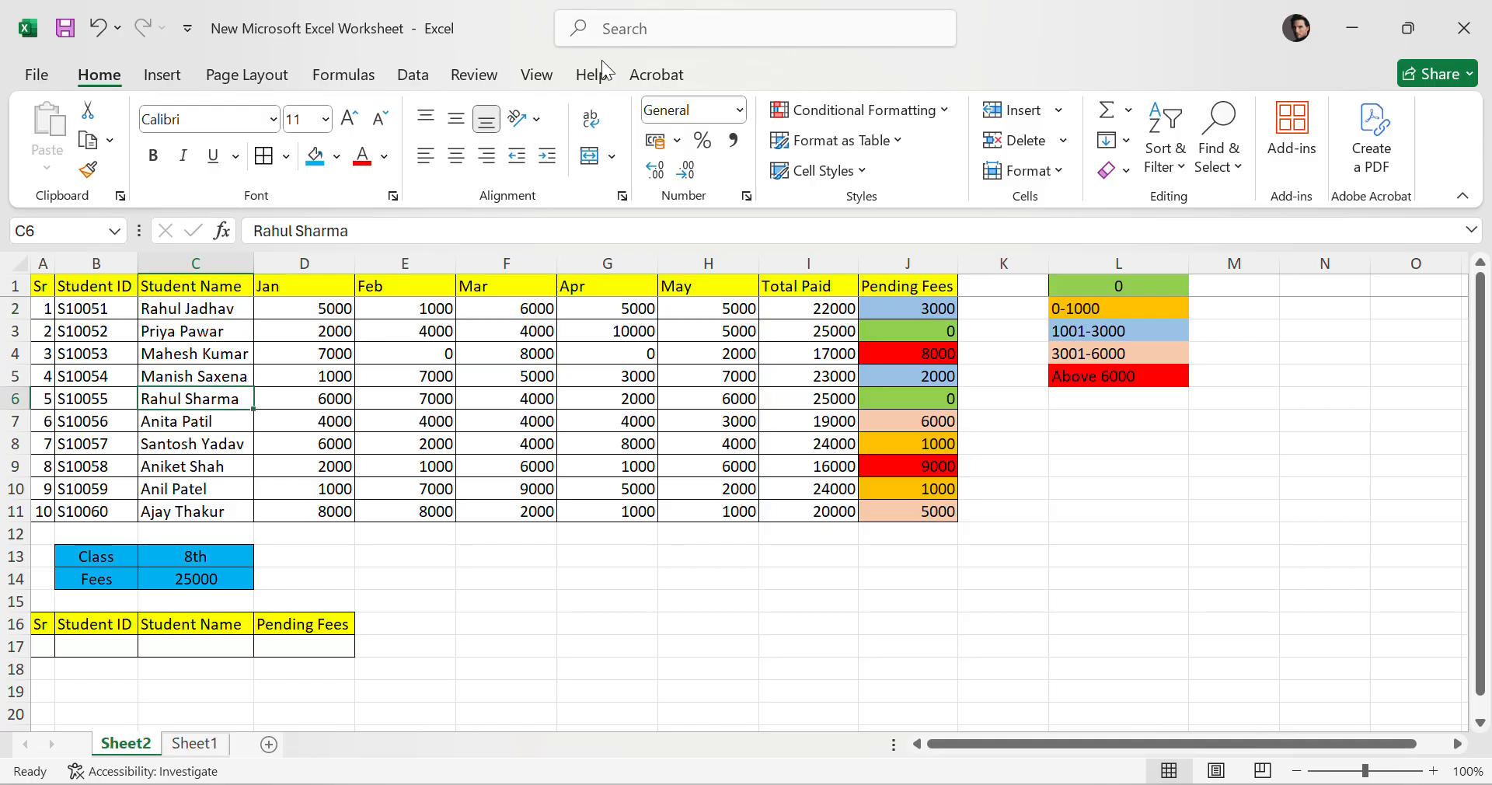
pyautogui.click(616, 39)
pyautogui.moveTo(85, 308); pyautogui.dragTo(108, 506)
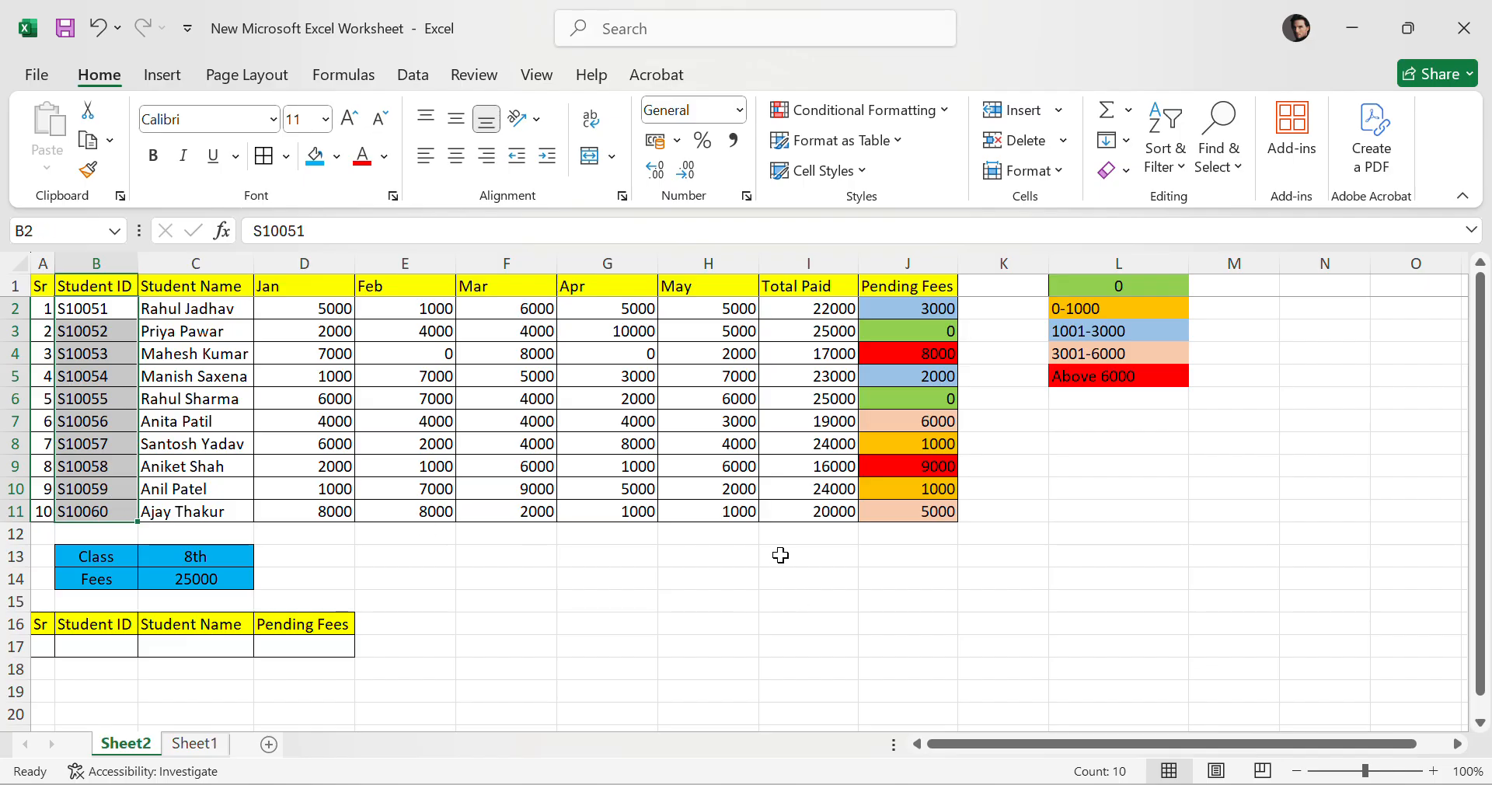
pyautogui.click(366, 443)
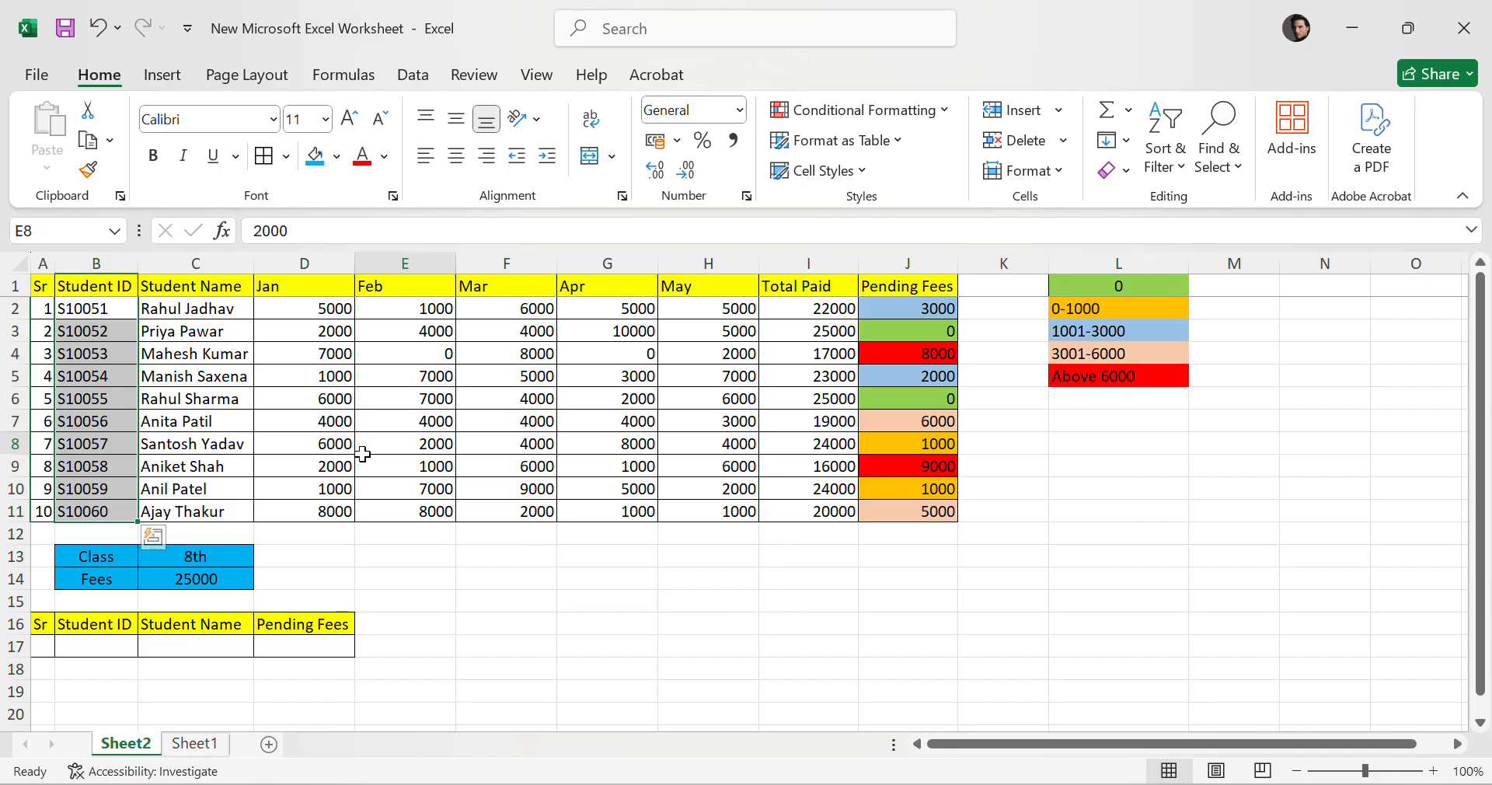
pyautogui.moveTo(91, 310); pyautogui.dragTo(97, 509)
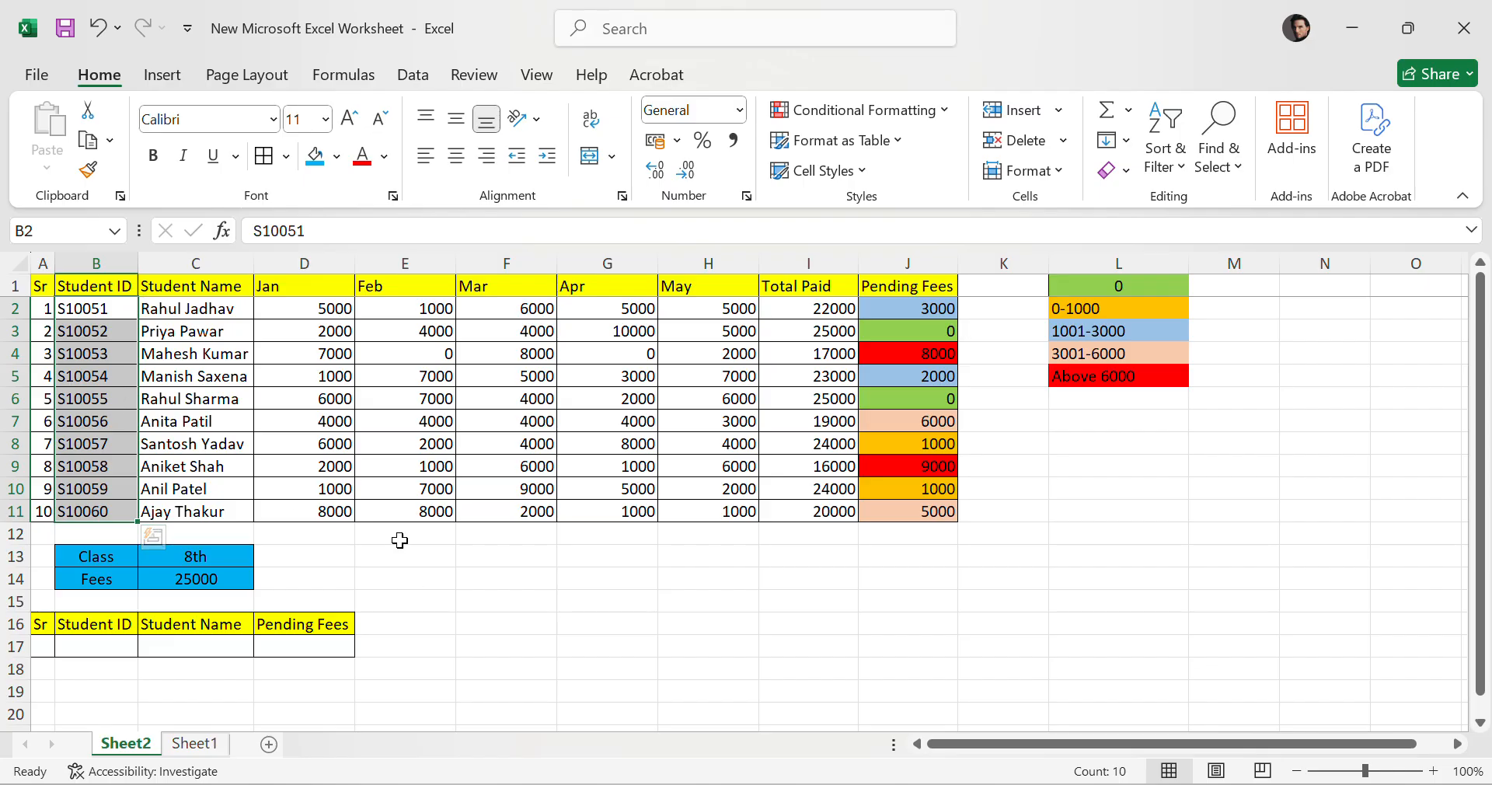
pyautogui.click(485, 584)
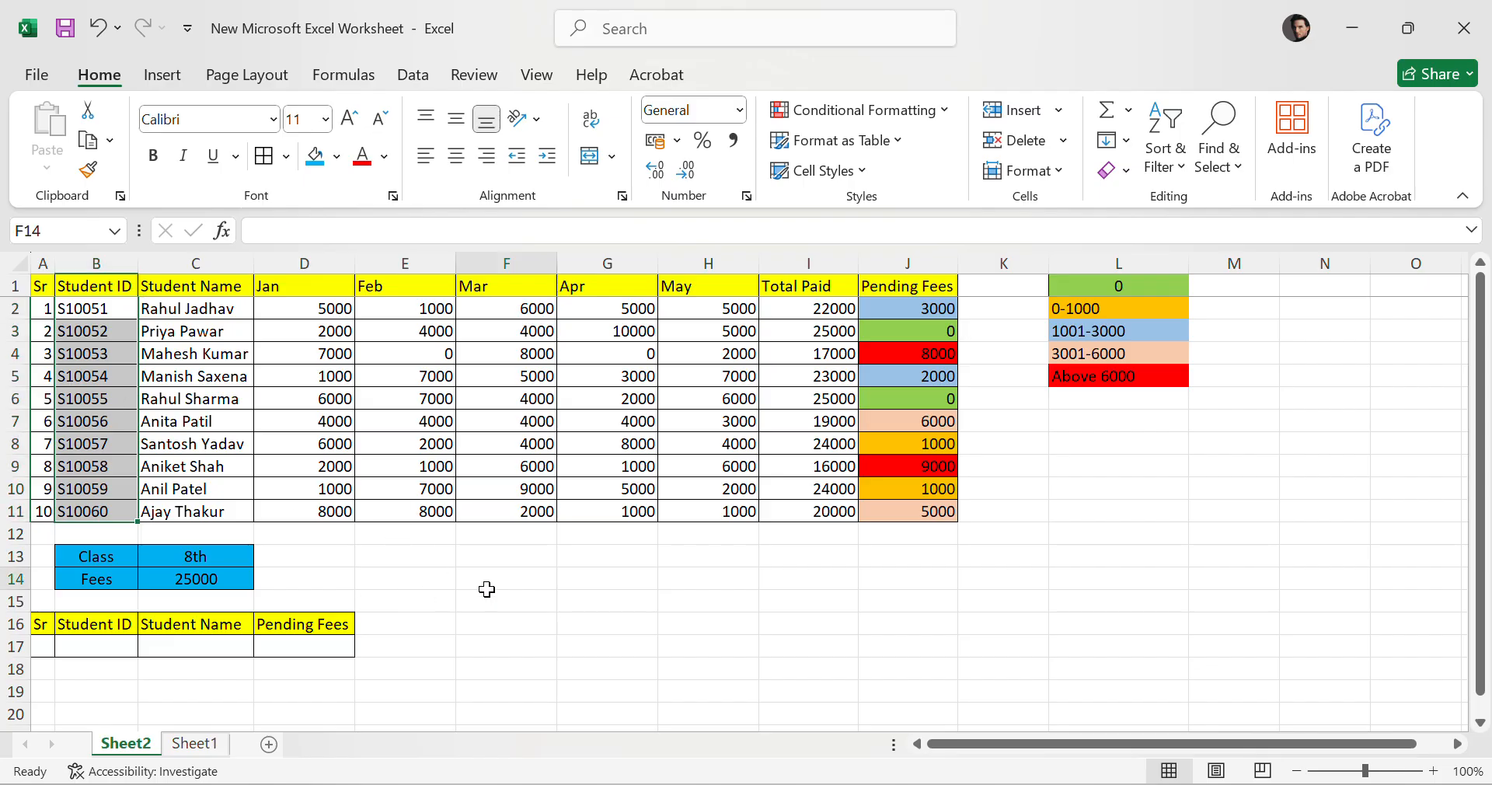
# Inspect the empty cells of the lower pending-students summary table.
pyautogui.click(192, 648)
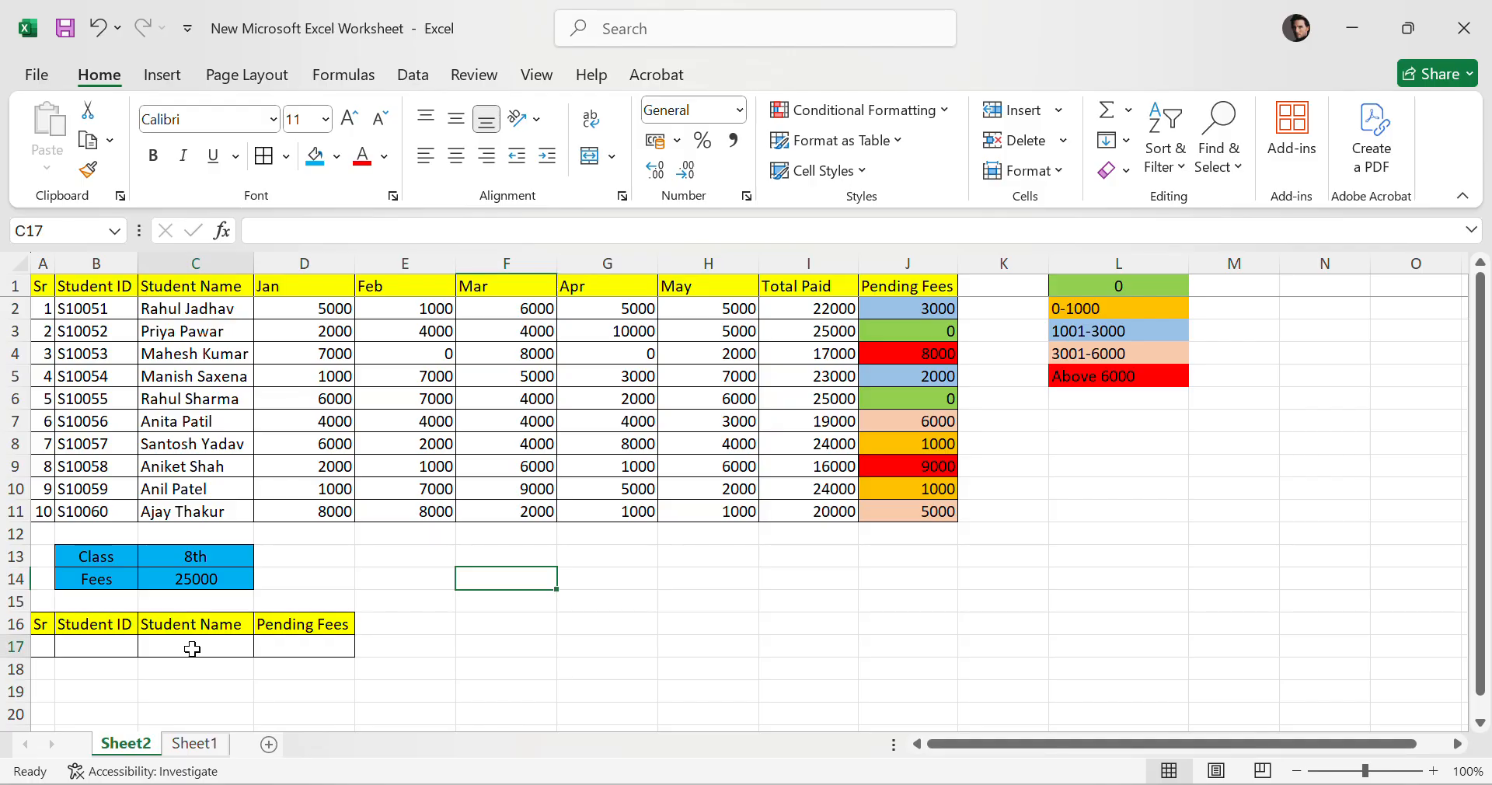
pyautogui.click(98, 645)
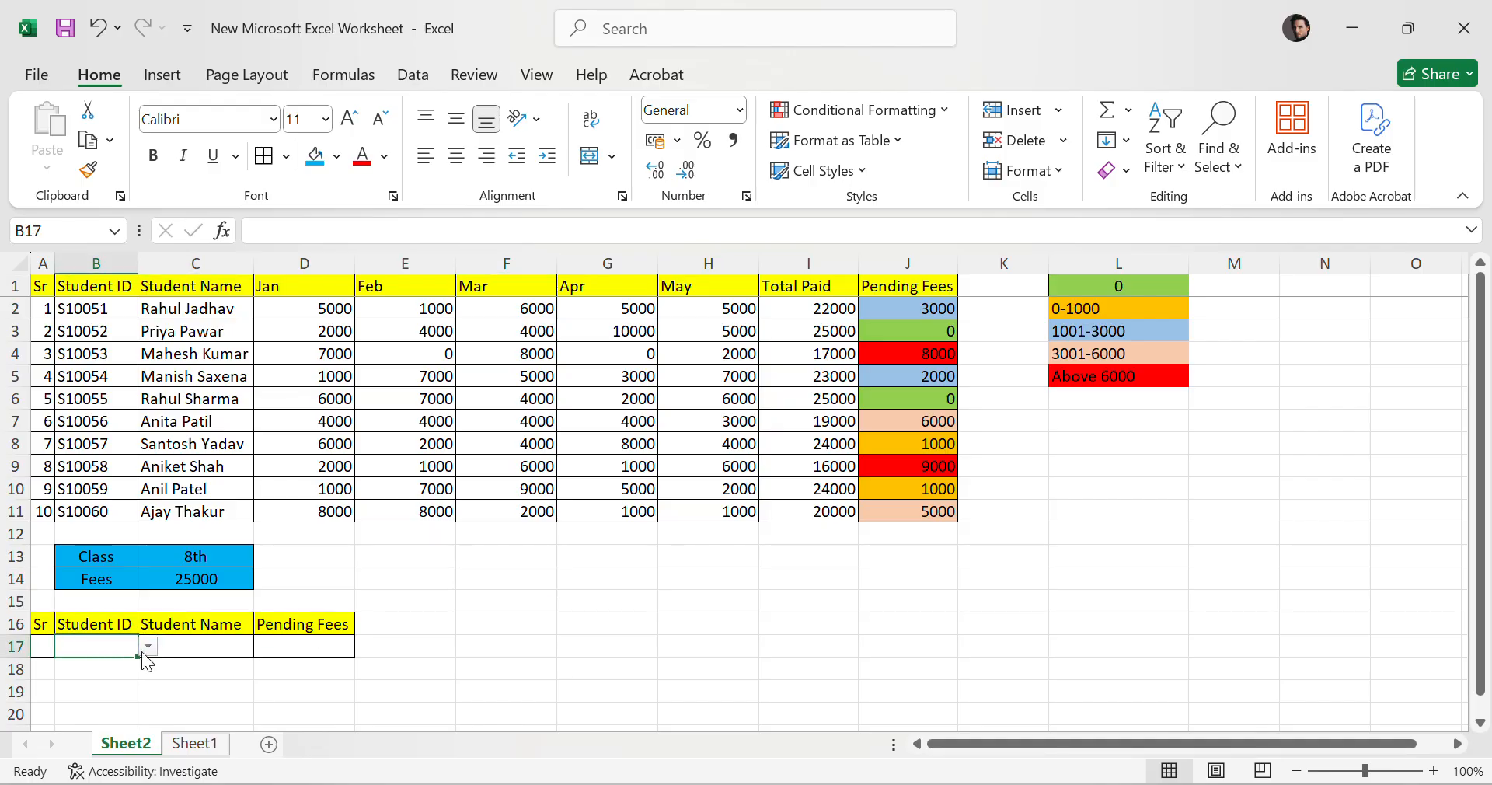
pyautogui.moveTo(178, 648); pyautogui.dragTo(282, 643)
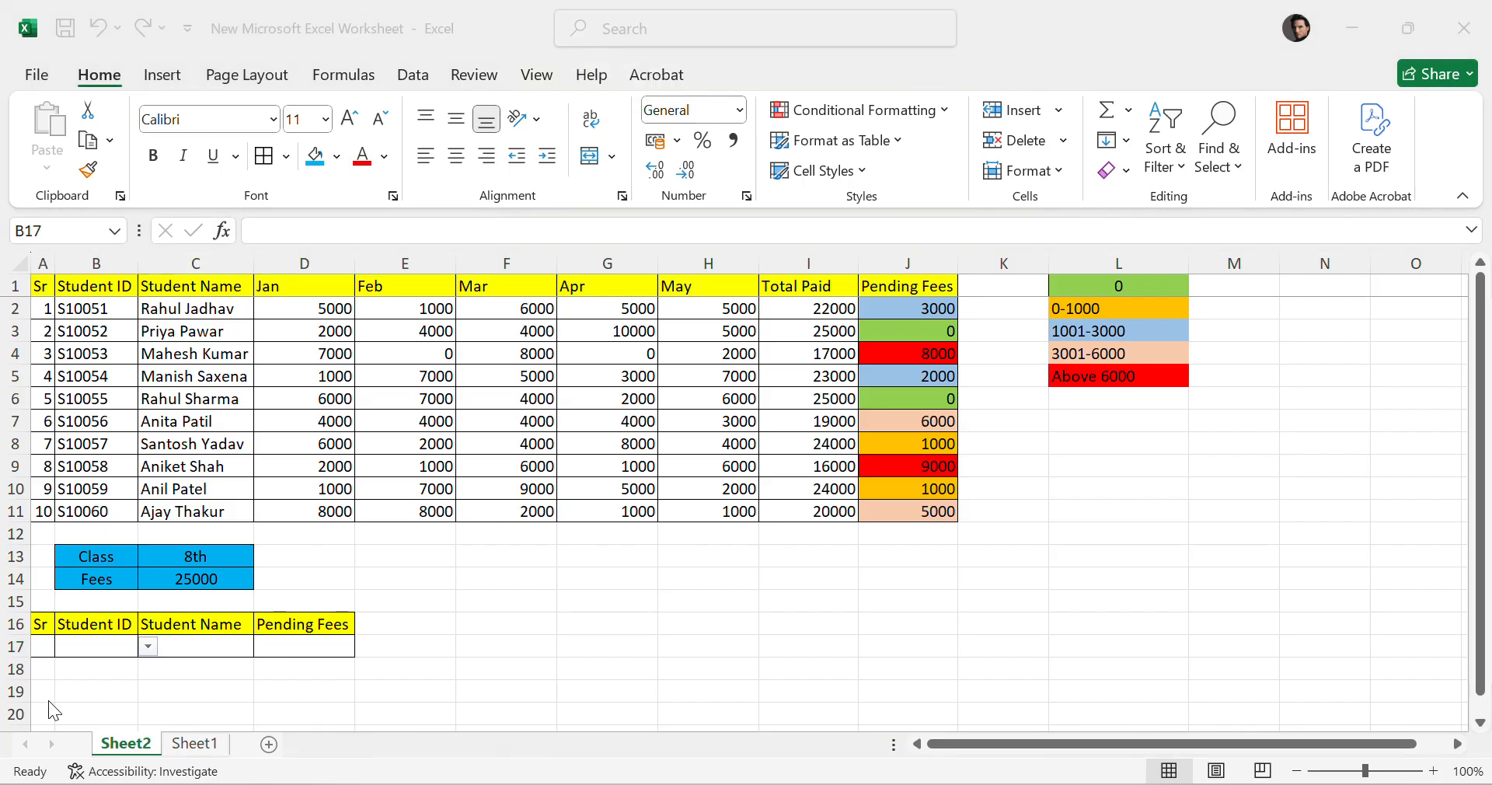
pyautogui.click(90, 651)
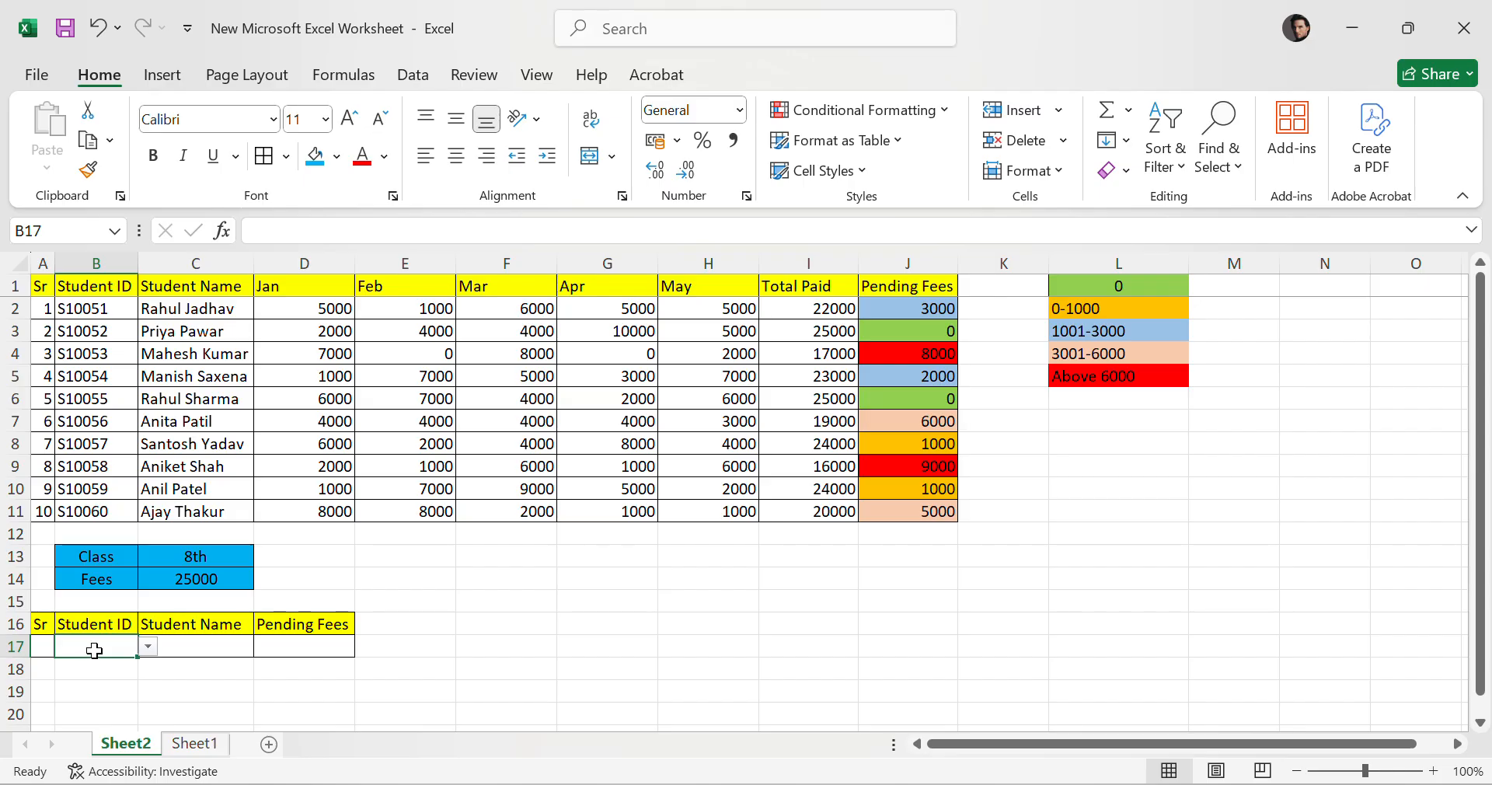
pyautogui.click(183, 651)
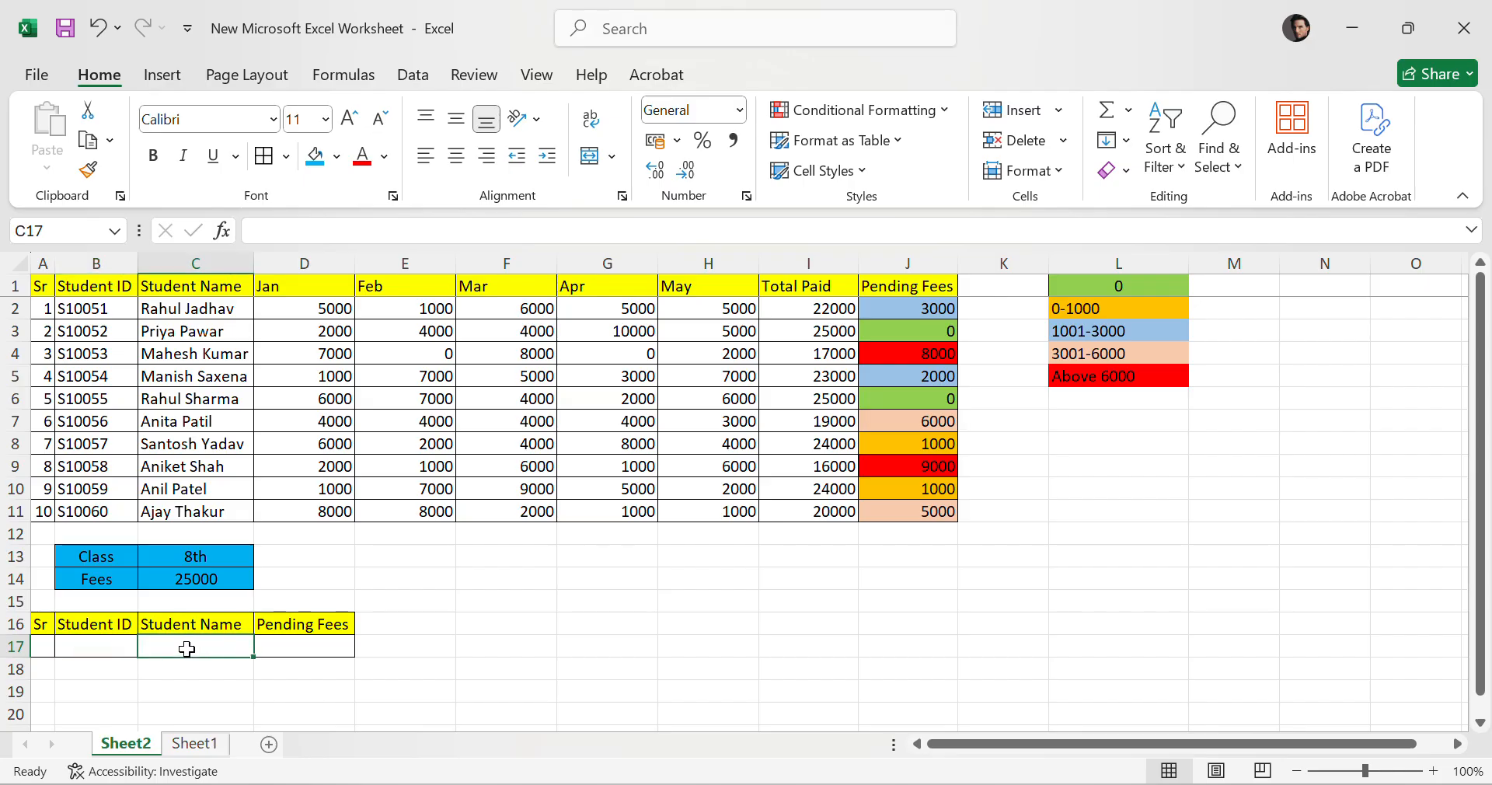
pyautogui.click(310, 653)
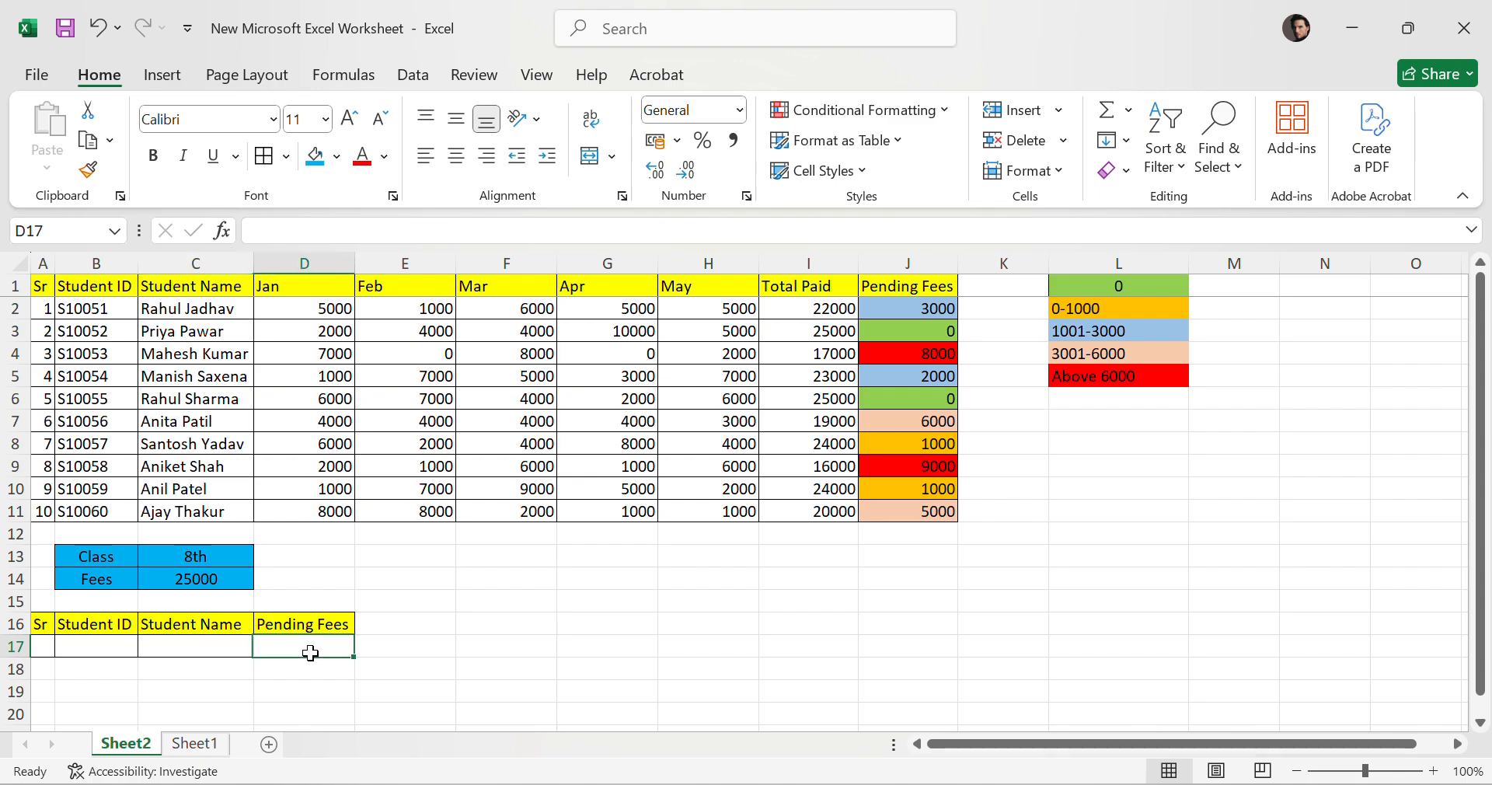
pyautogui.click(104, 653)
pyautogui.scroll(-3, 799, 599)
pyautogui.scroll(3, 437, 589)
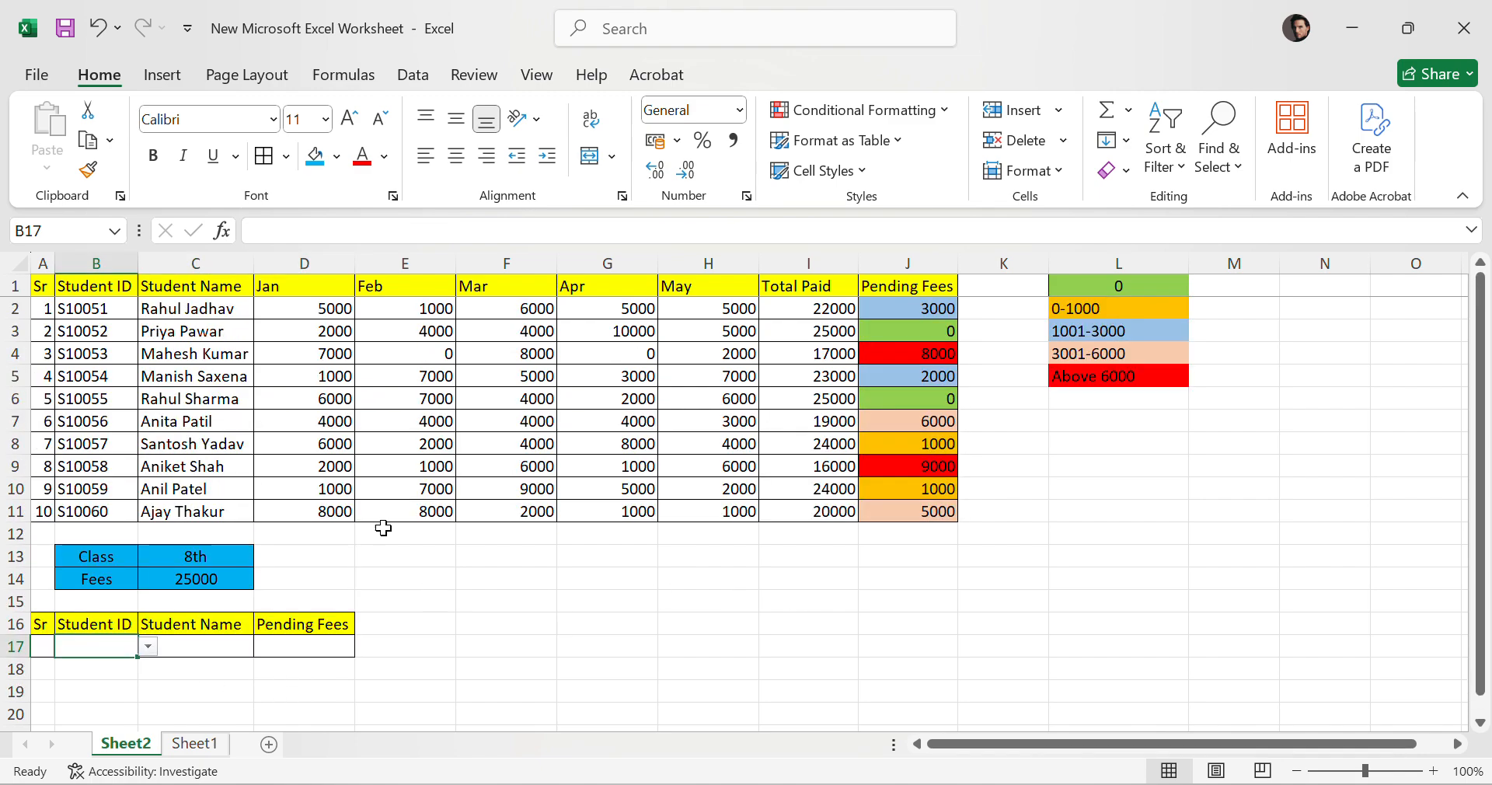
# Review the Student ID column again and open the Student ID dropdown list in the summary table.
pyautogui.moveTo(82, 308); pyautogui.dragTo(67, 516)
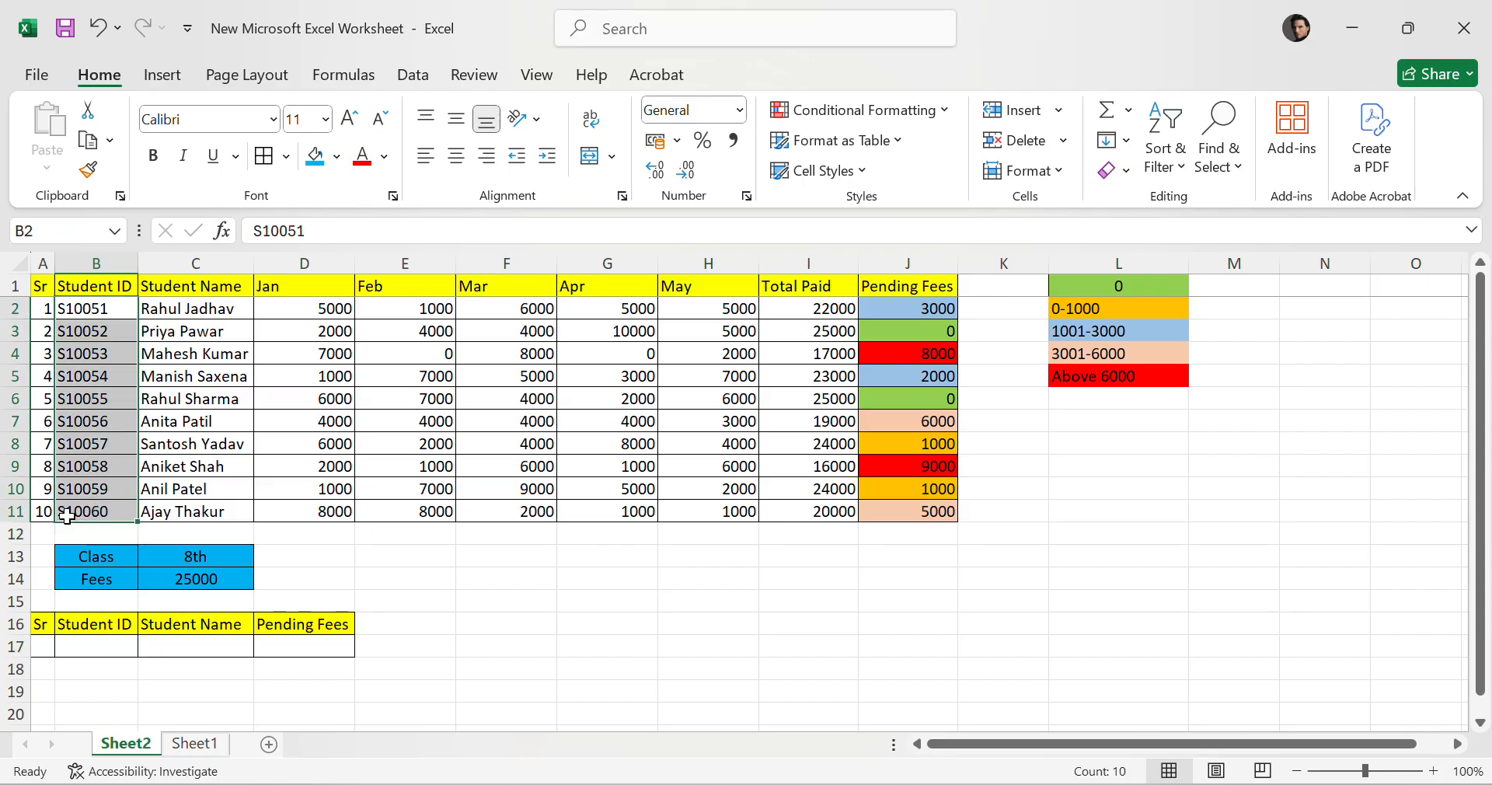
pyautogui.moveTo(109, 303); pyautogui.dragTo(87, 533)
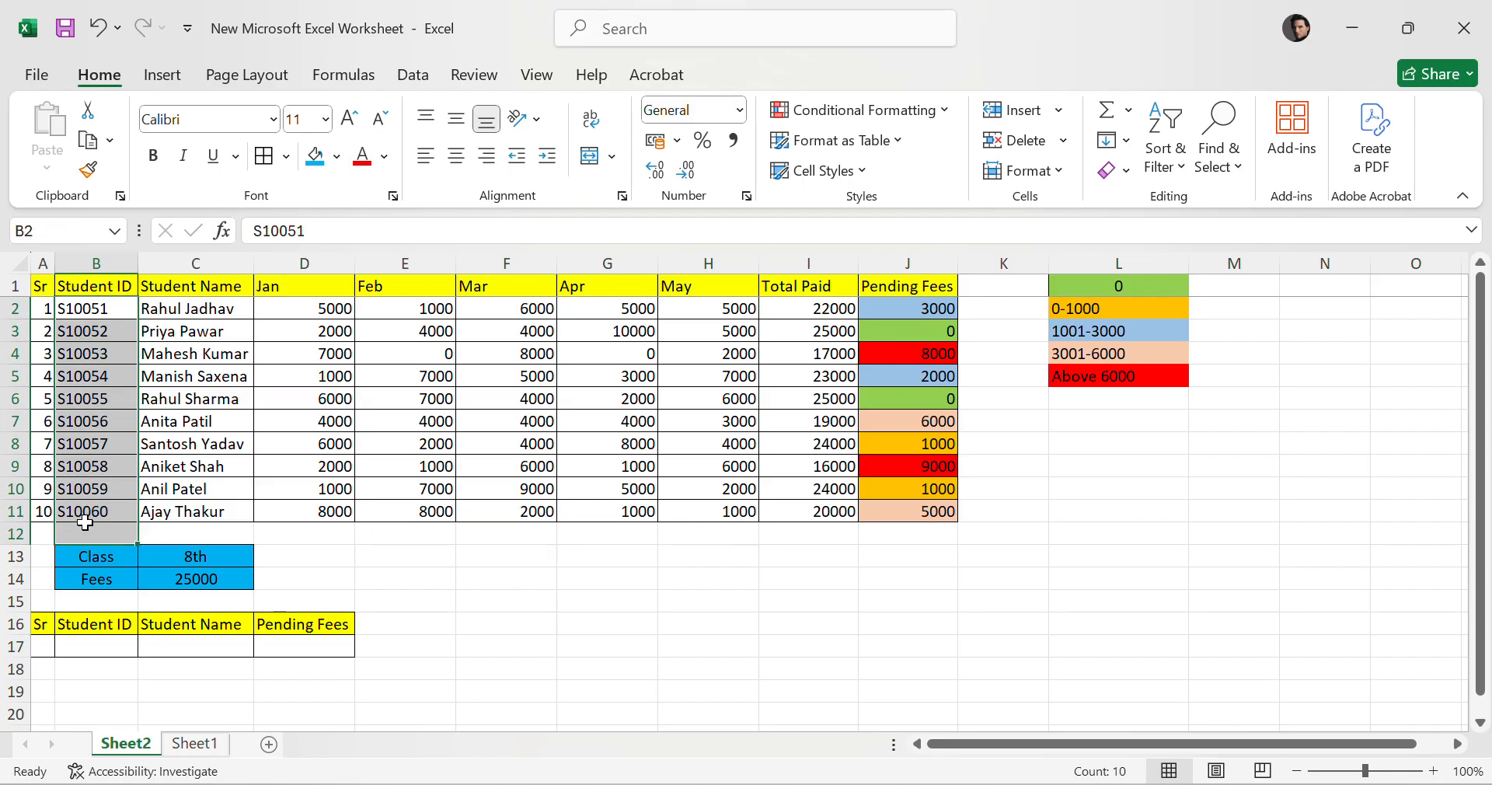
pyautogui.click(194, 303)
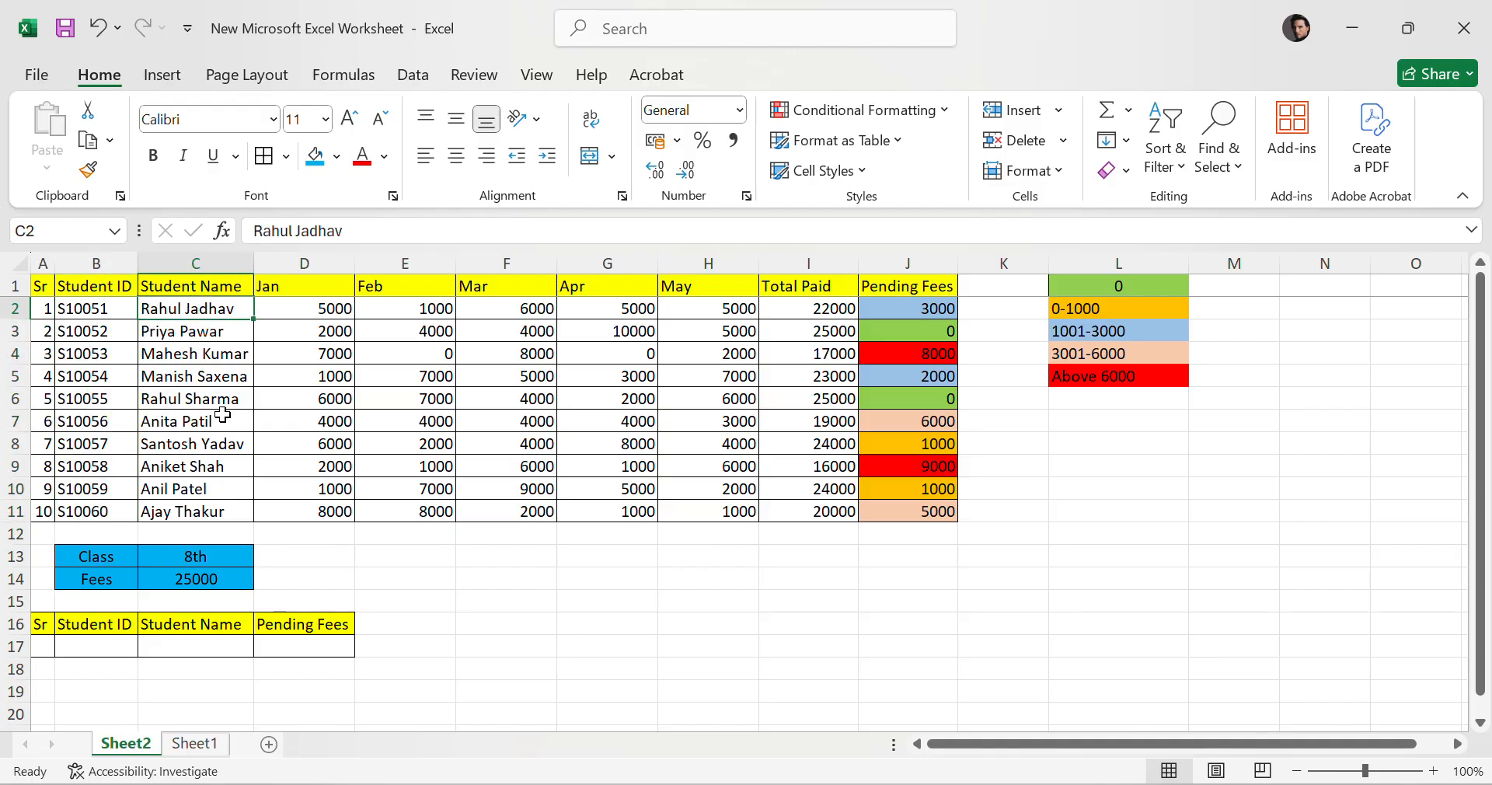
pyautogui.press('Down')
pyautogui.press('Down')
pyautogui.press('Down')
pyautogui.press('Down')
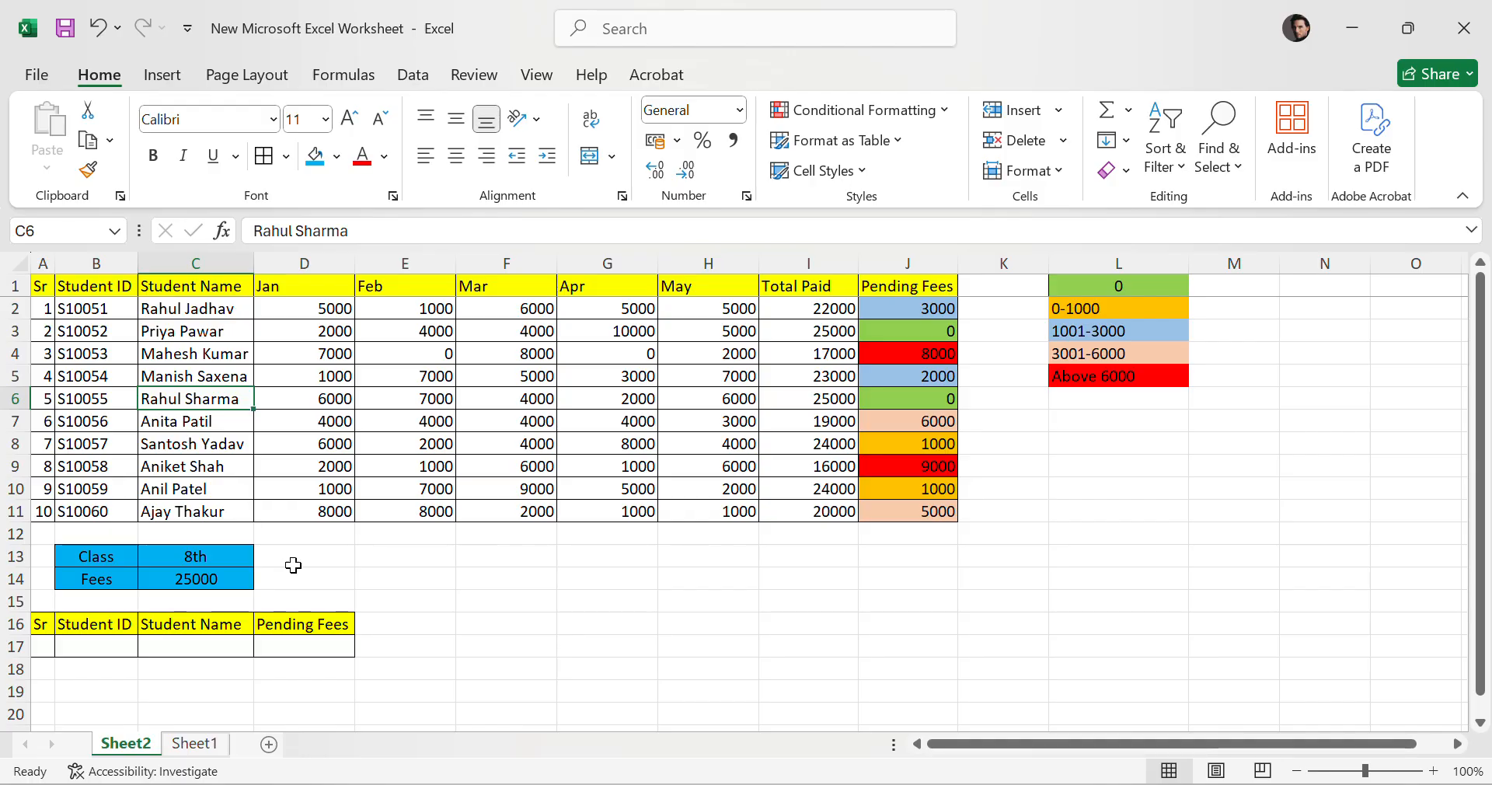
pyautogui.click(402, 585)
pyautogui.click(118, 648)
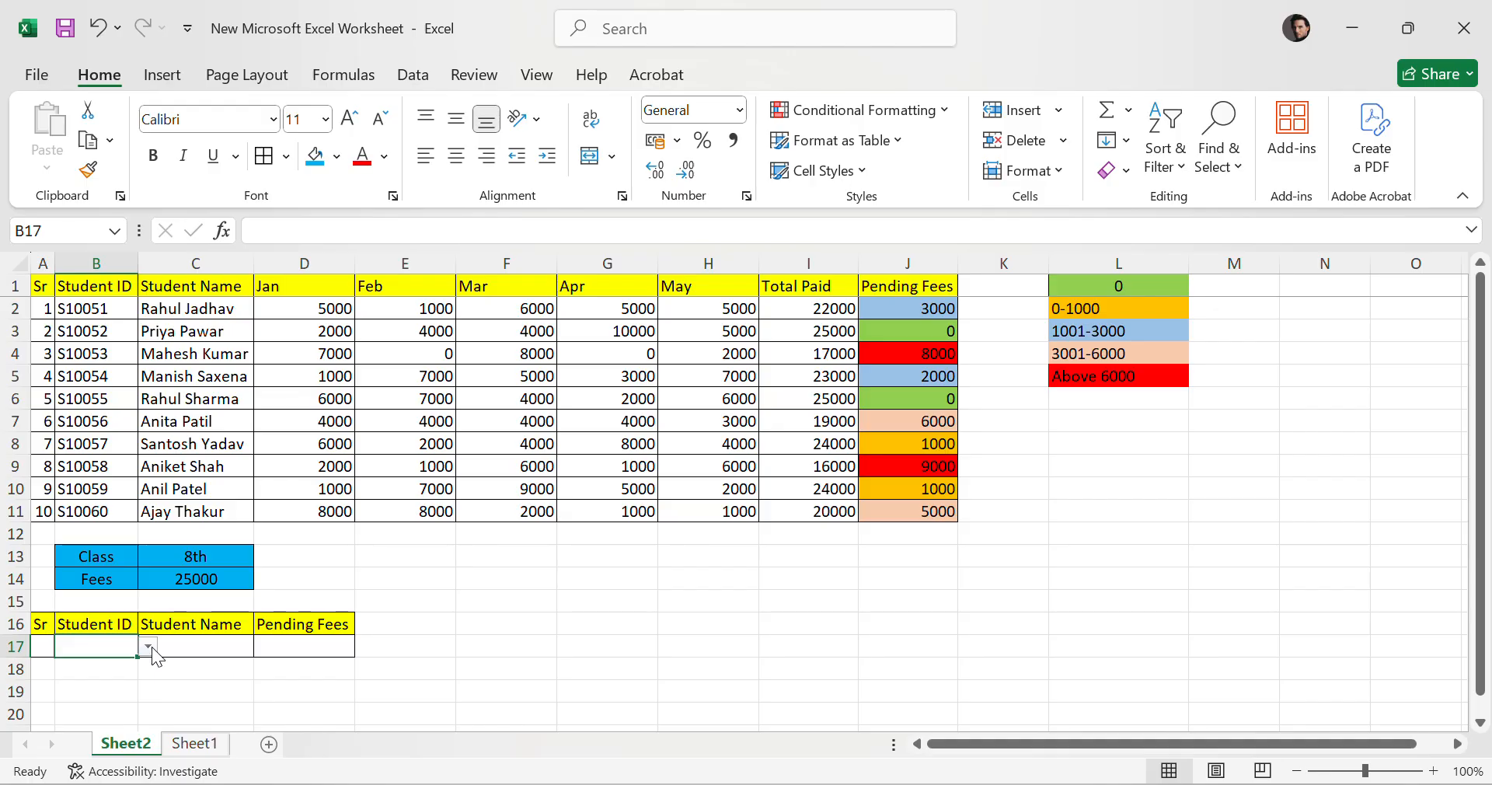
pyautogui.click(148, 646)
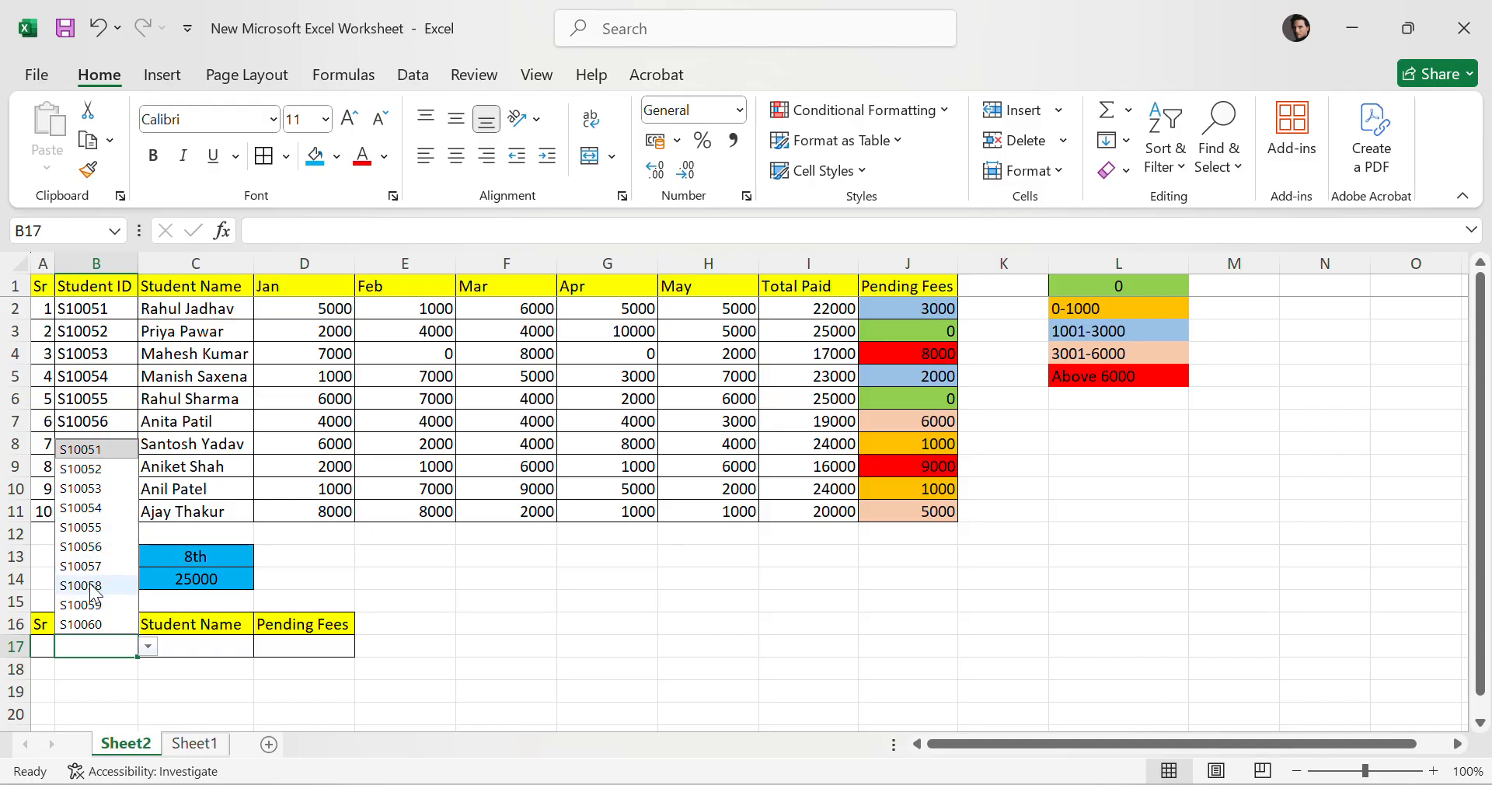
pyautogui.click(91, 642)
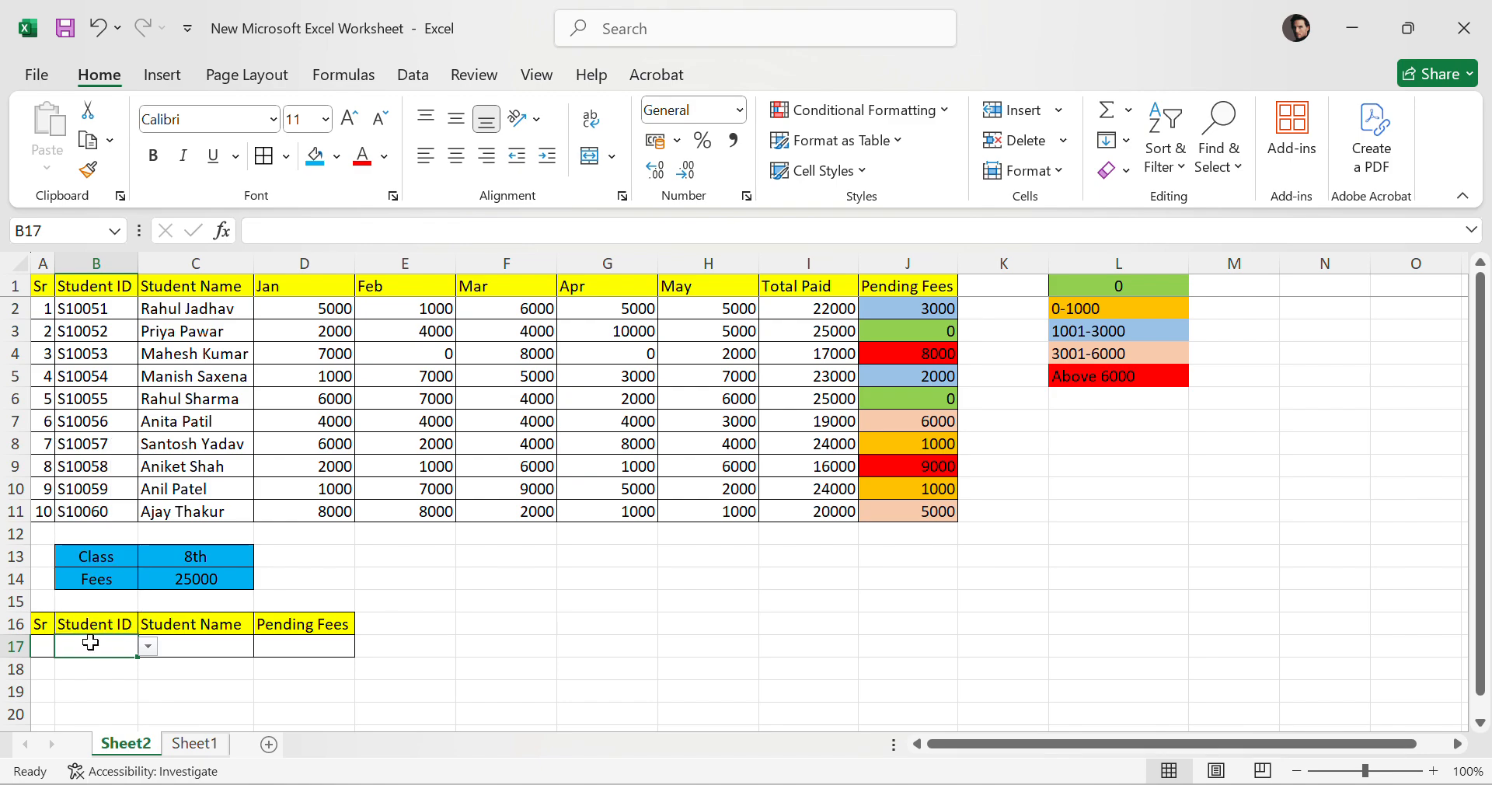
# Enter the student ID S10054 in the summary table's Student ID cell.
pyautogui.write('S')
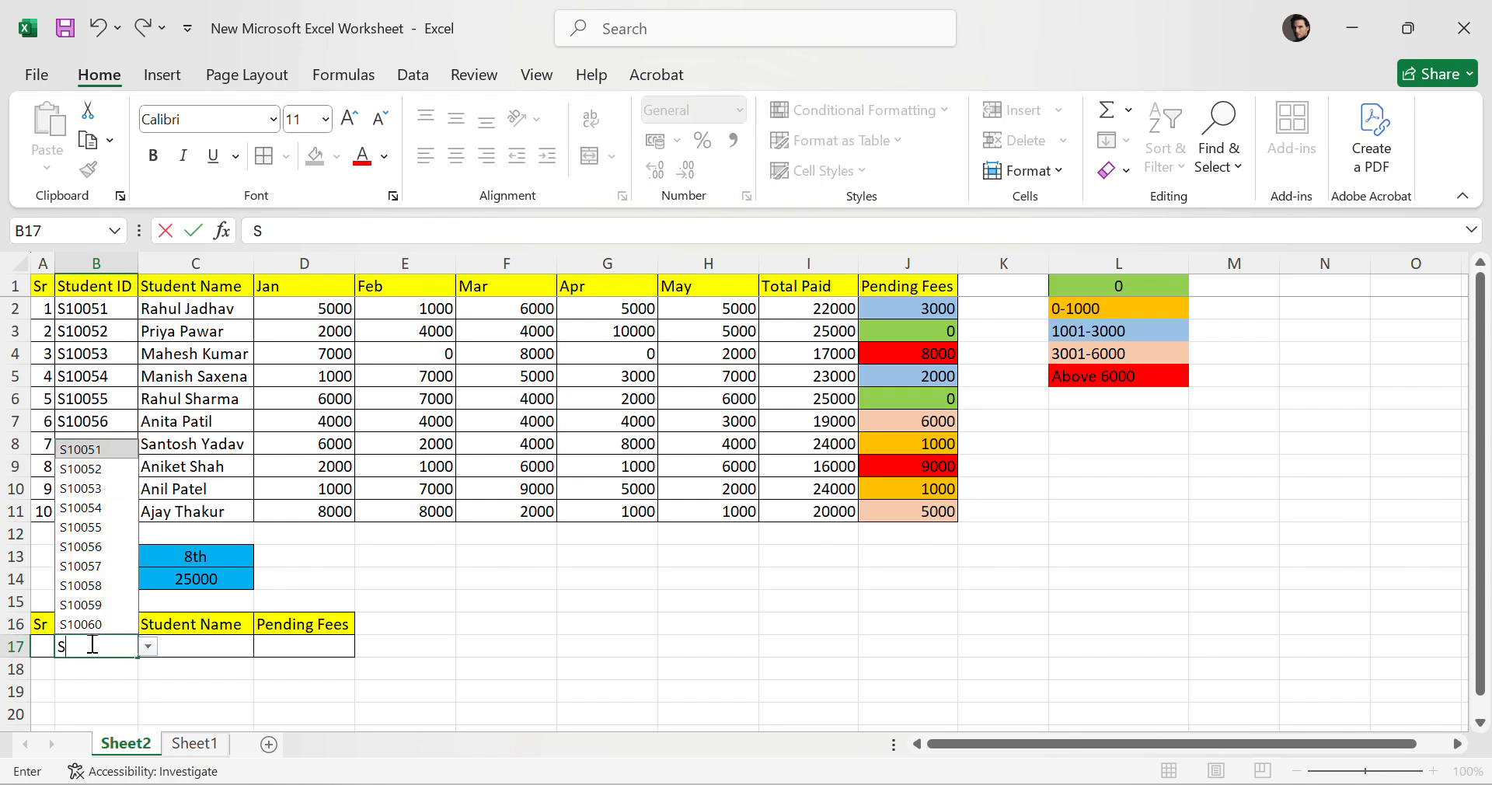
pyautogui.write('10054')
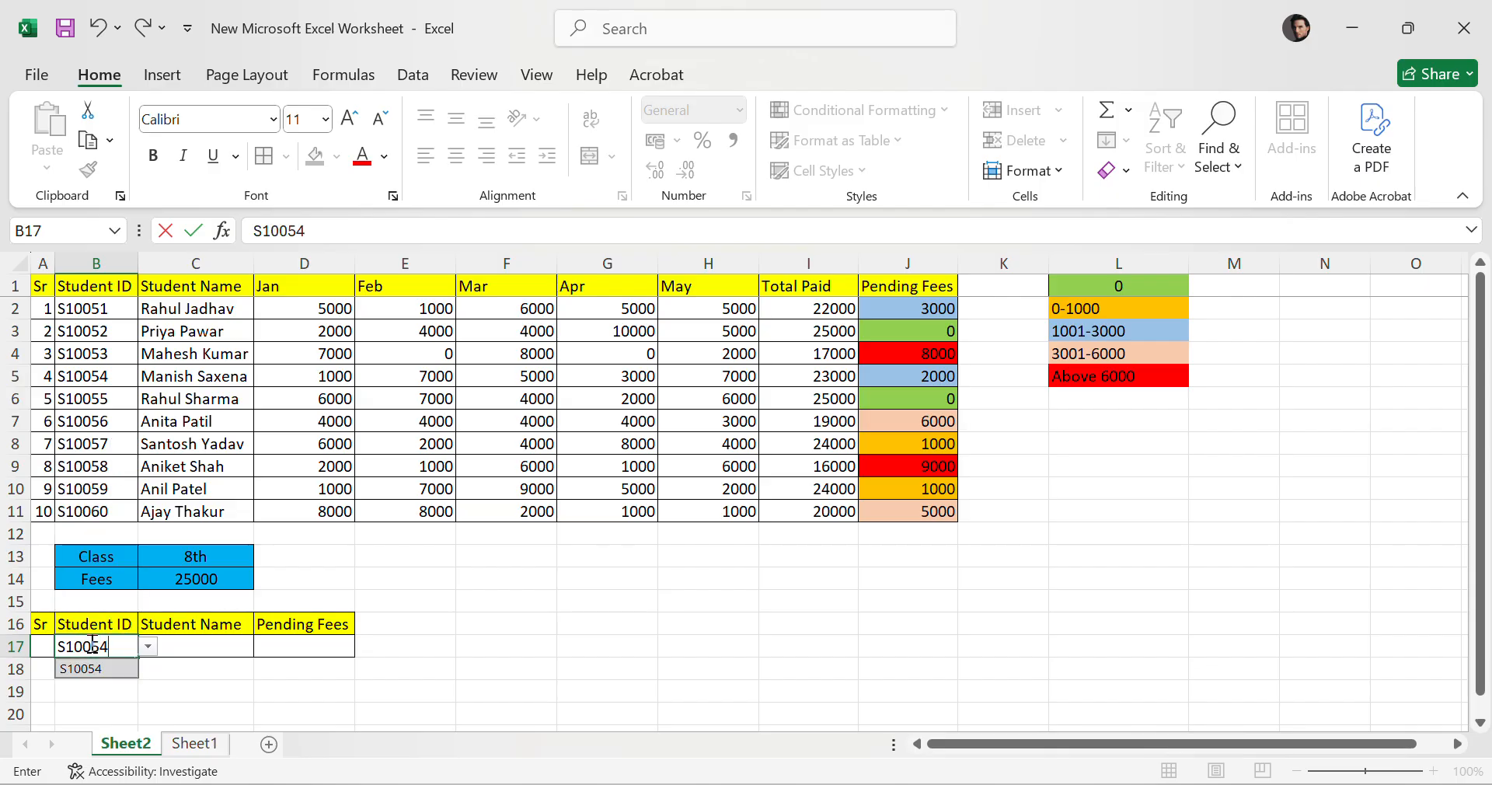
pyautogui.press('Return')
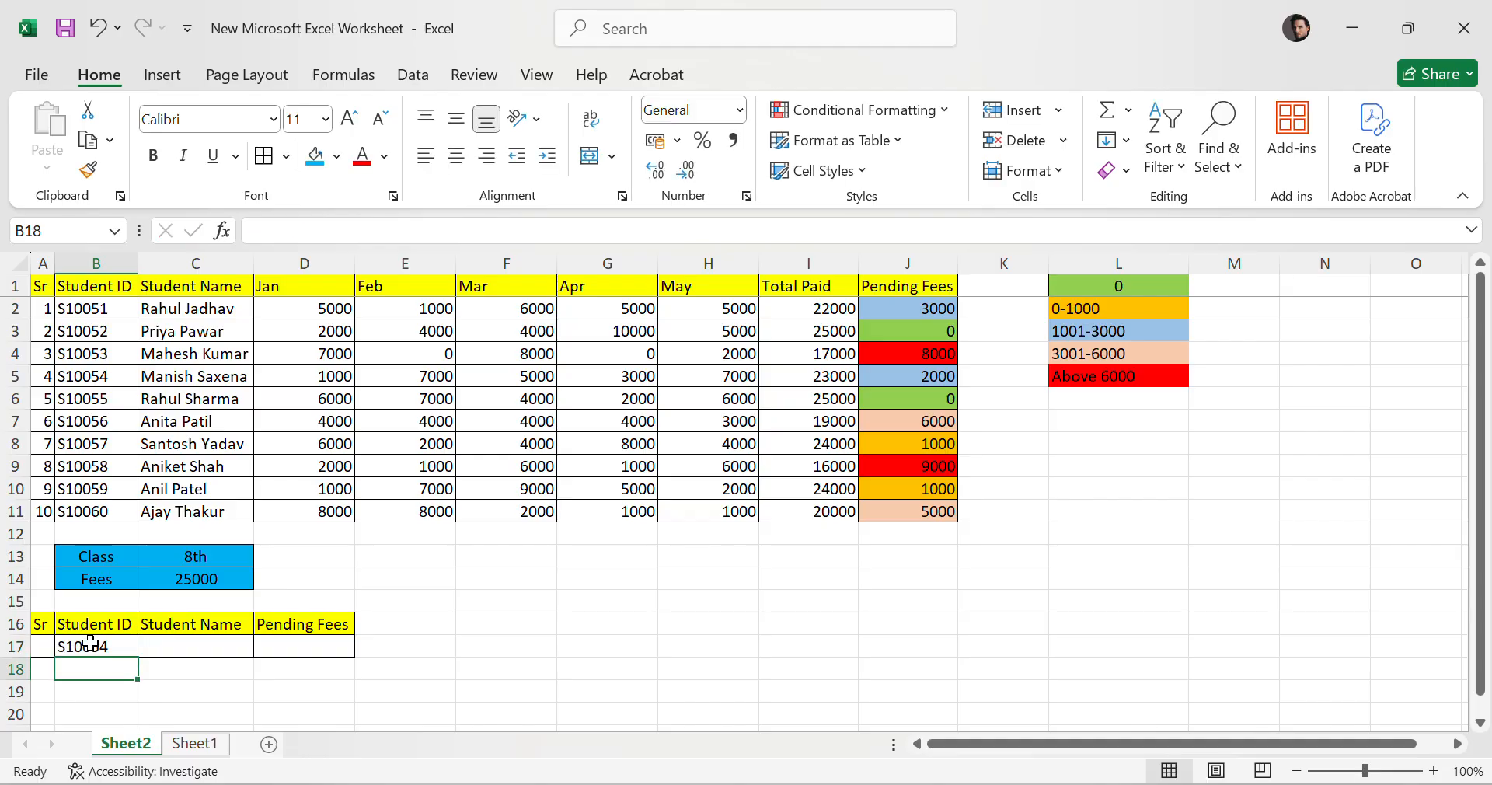
# Try entering 10054 as the Student ID to test the validation, then clear the cell.
pyautogui.click(91, 643)
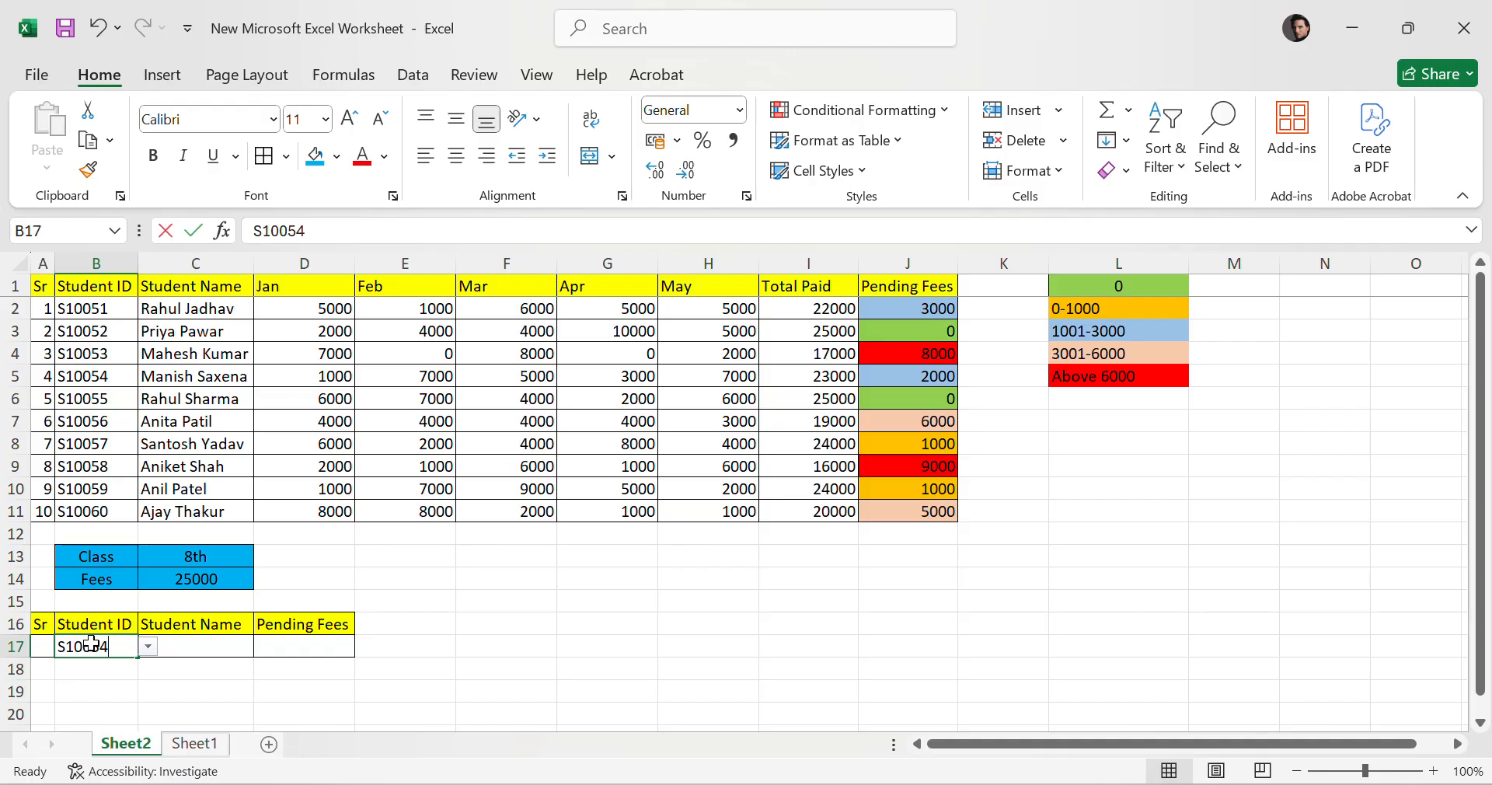
pyautogui.write('100')
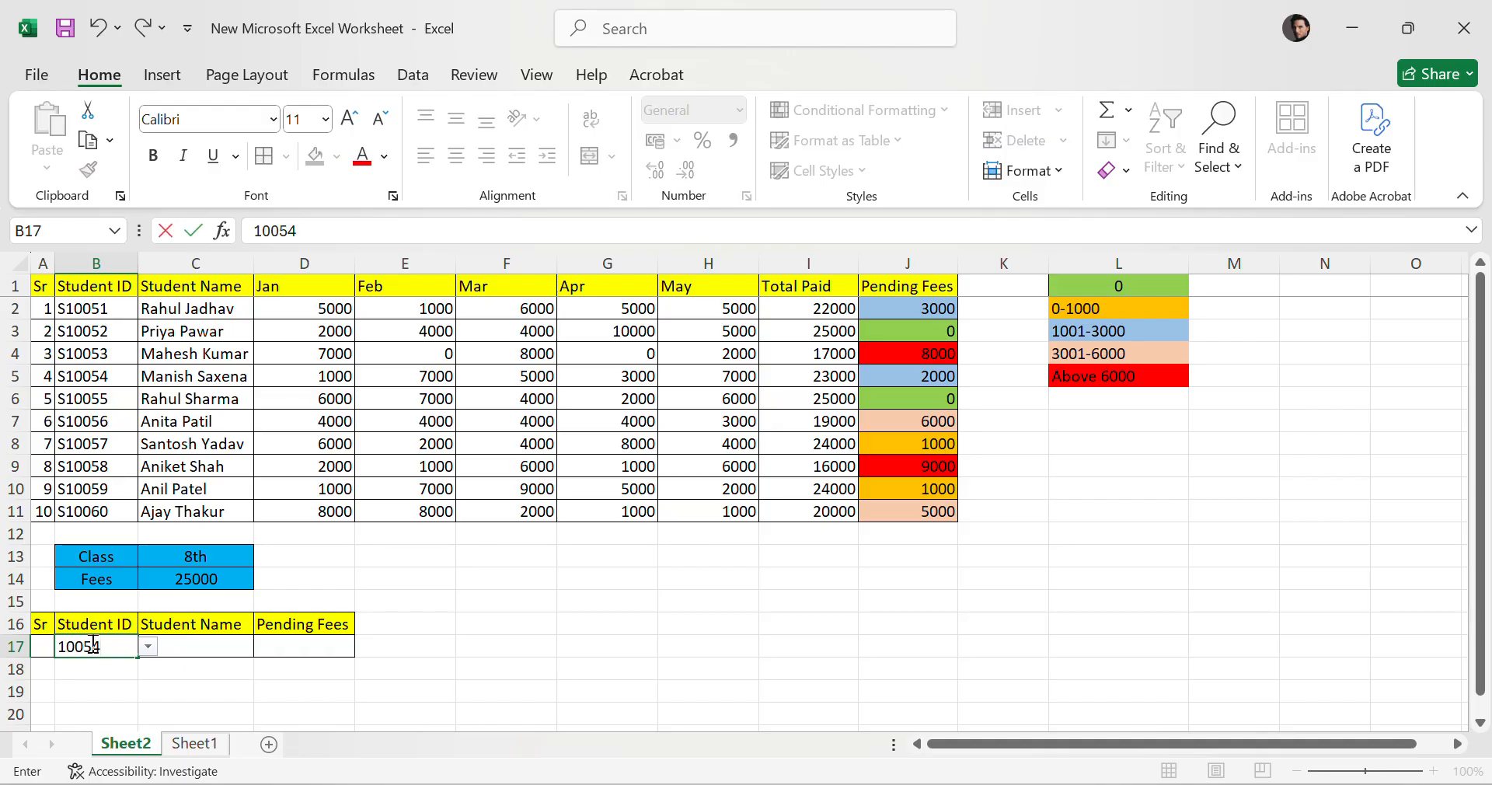
pyautogui.press('Return')
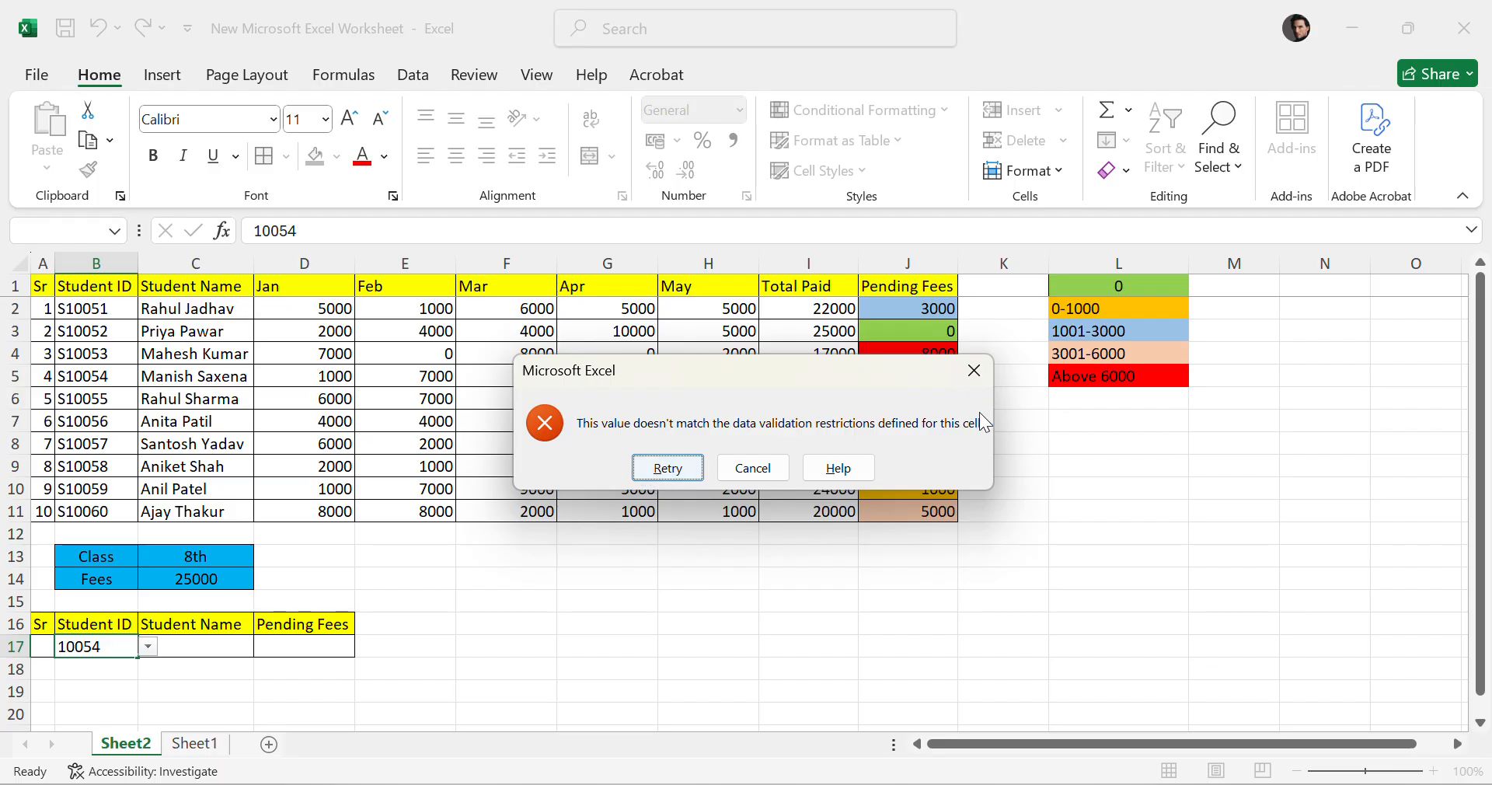
pyautogui.click(974, 370)
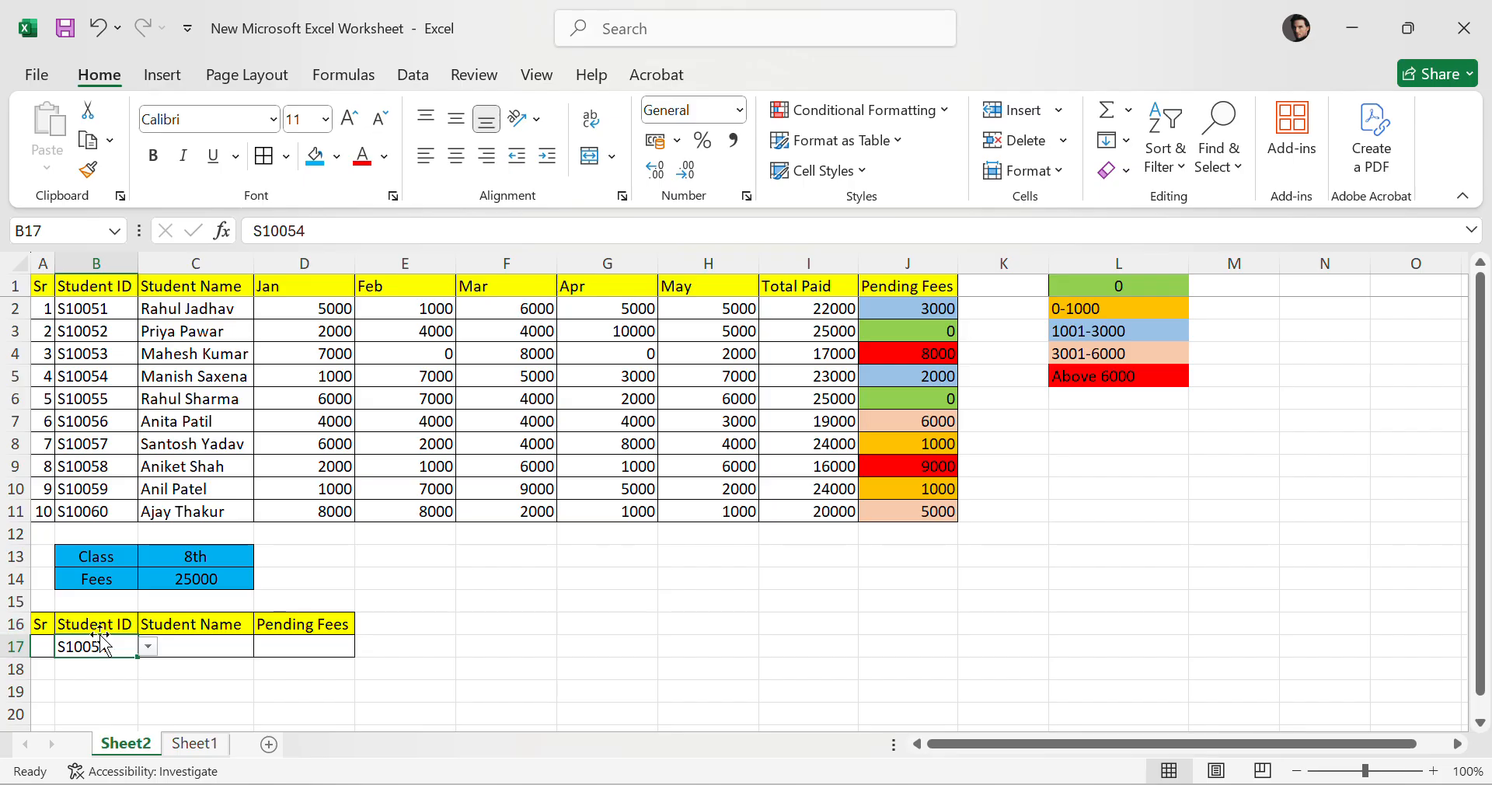
pyautogui.press('Delete')
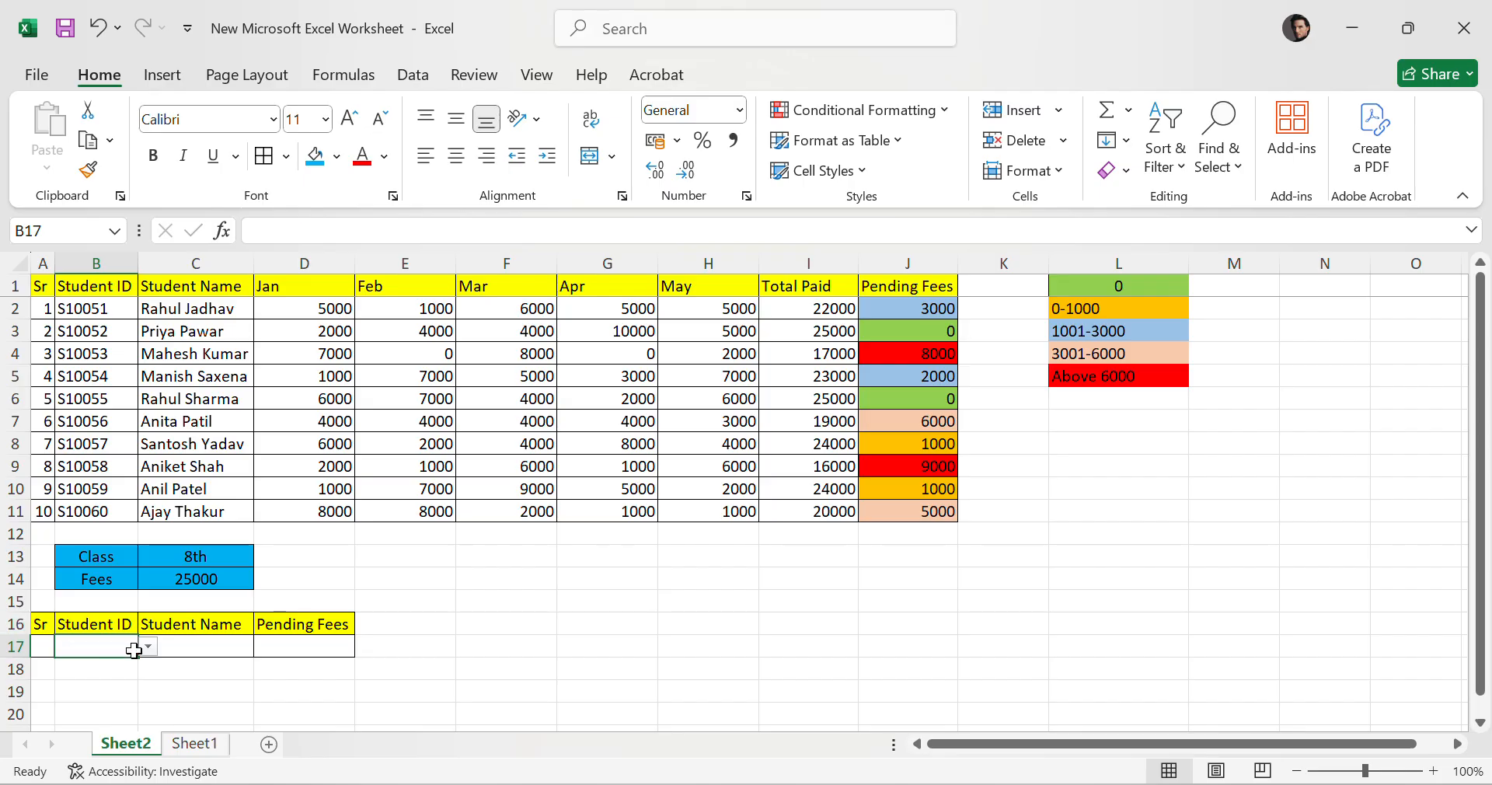
pyautogui.click(209, 645)
pyautogui.click(320, 646)
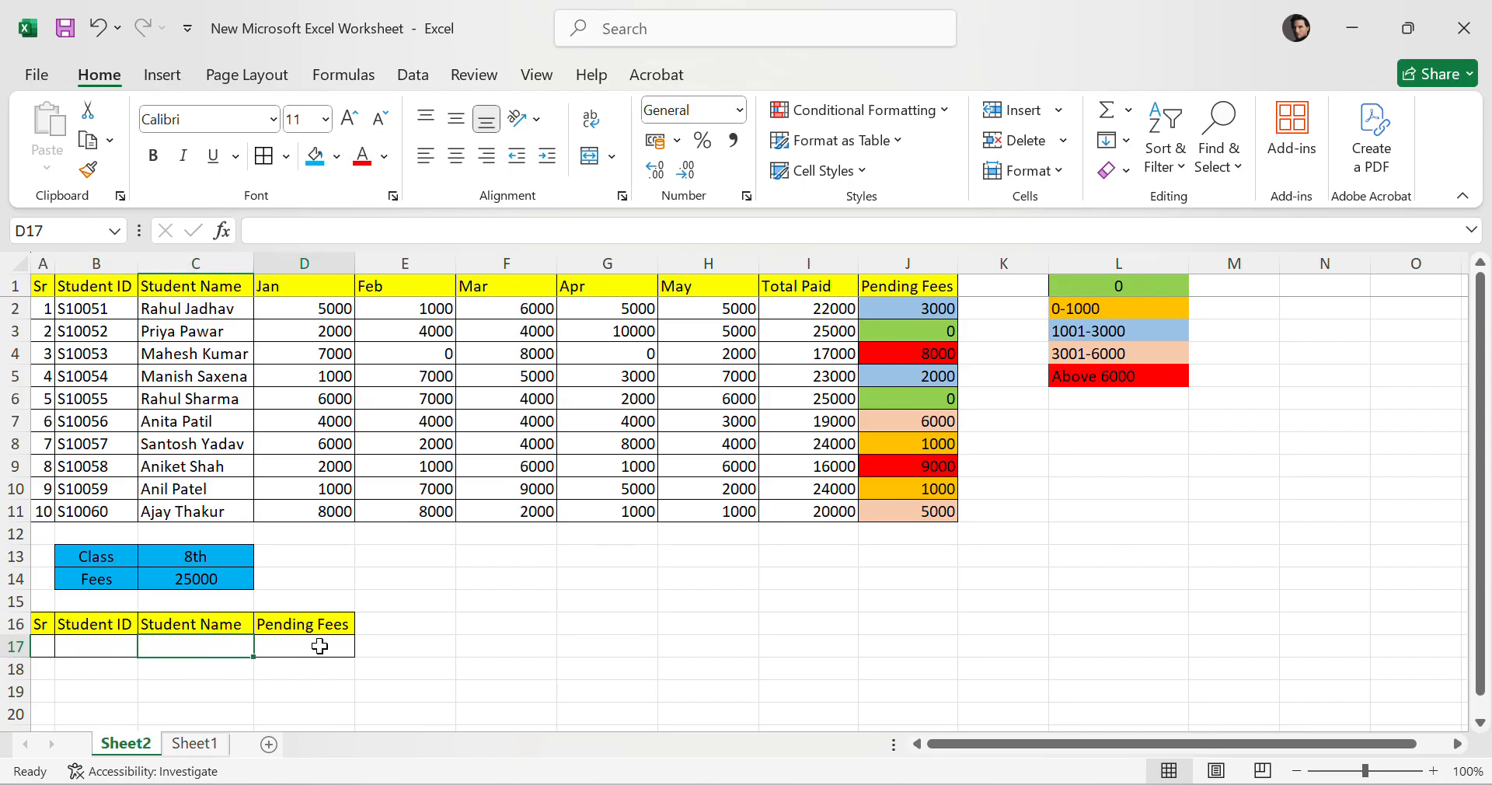
pyautogui.click(204, 645)
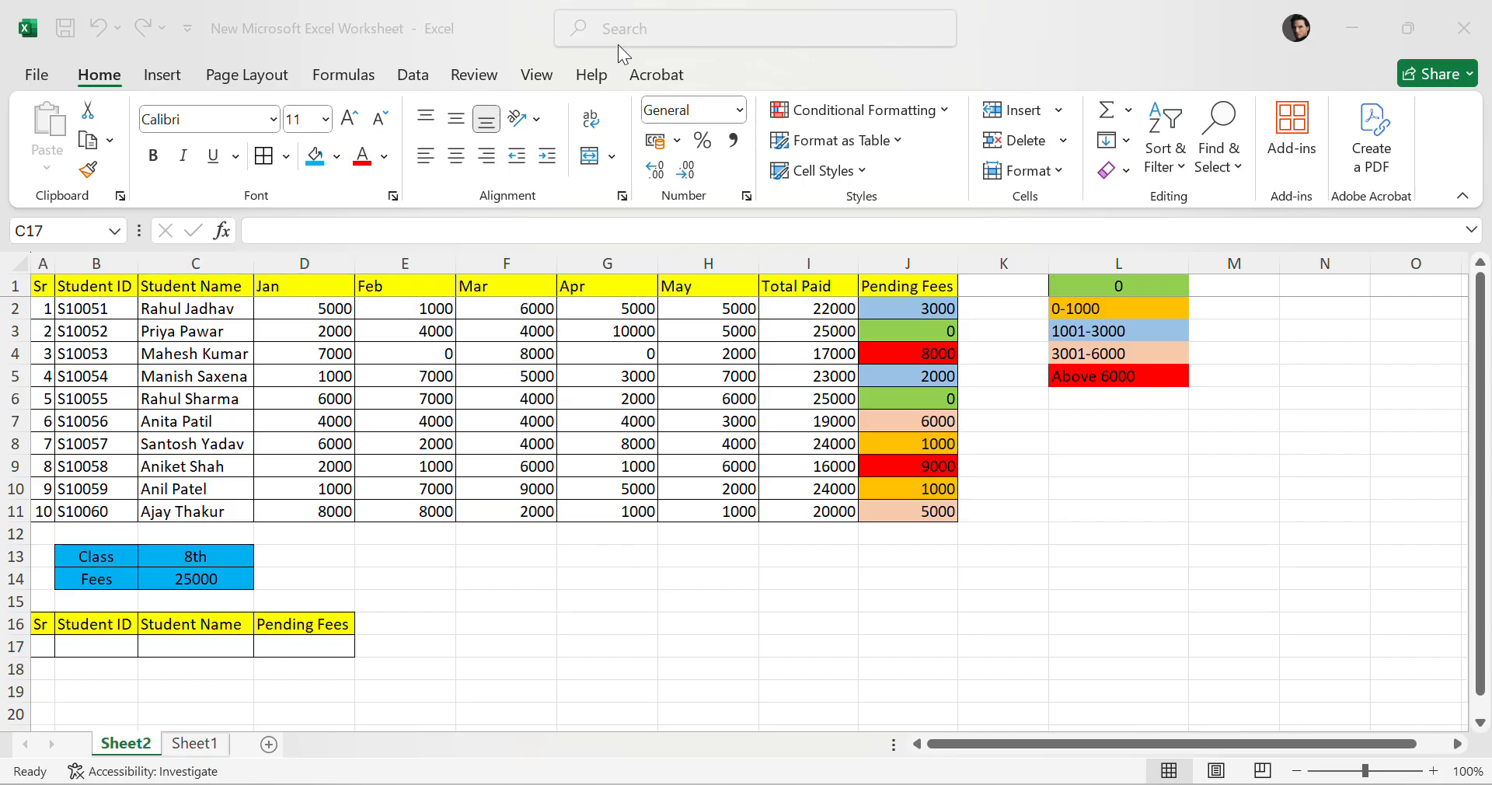
pyautogui.click(180, 650)
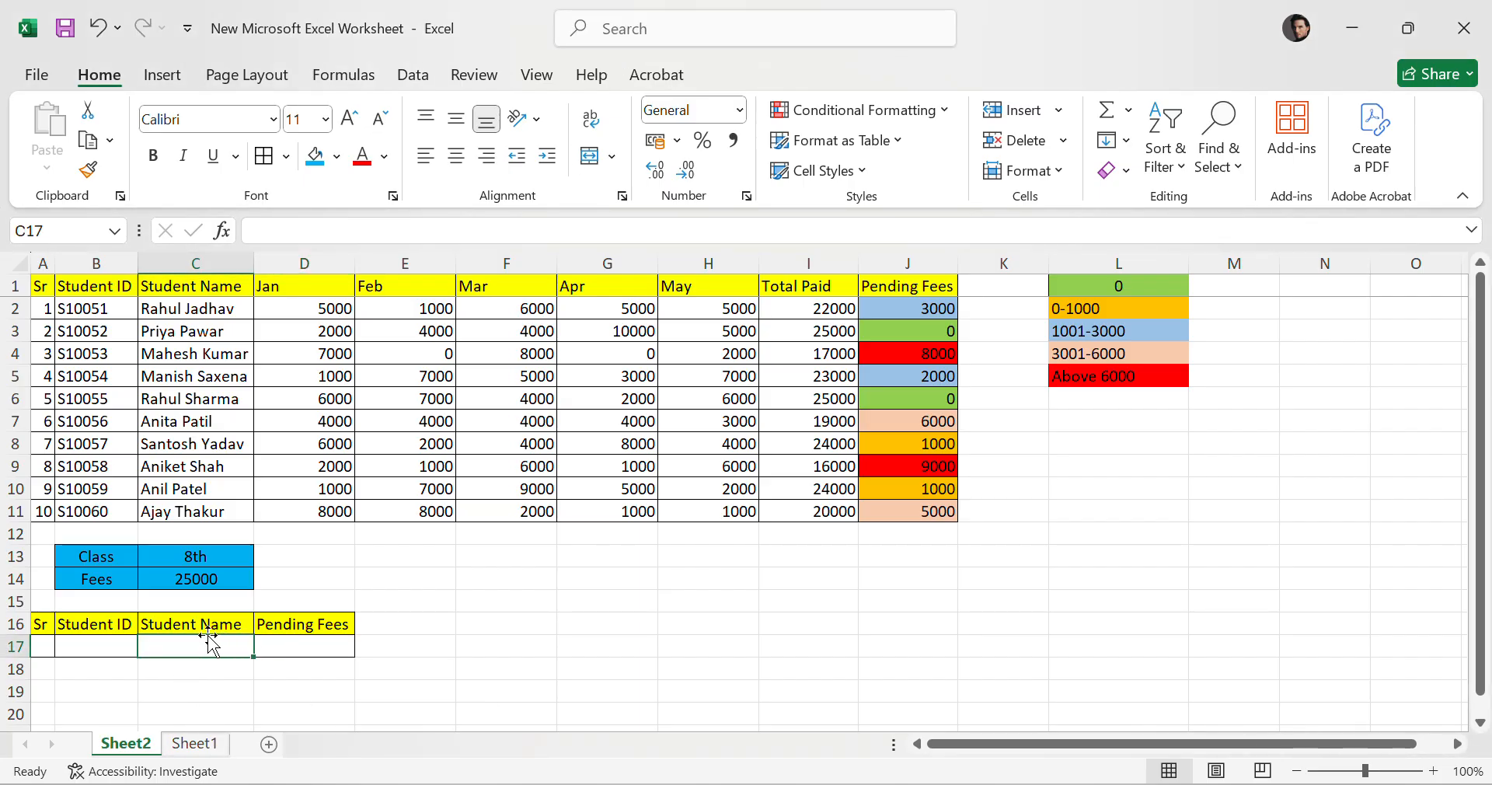
# Fill the Student Name and Pending Fees cells of the summary table's second row with blue.
pyautogui.moveTo(215, 643); pyautogui.dragTo(309, 669)
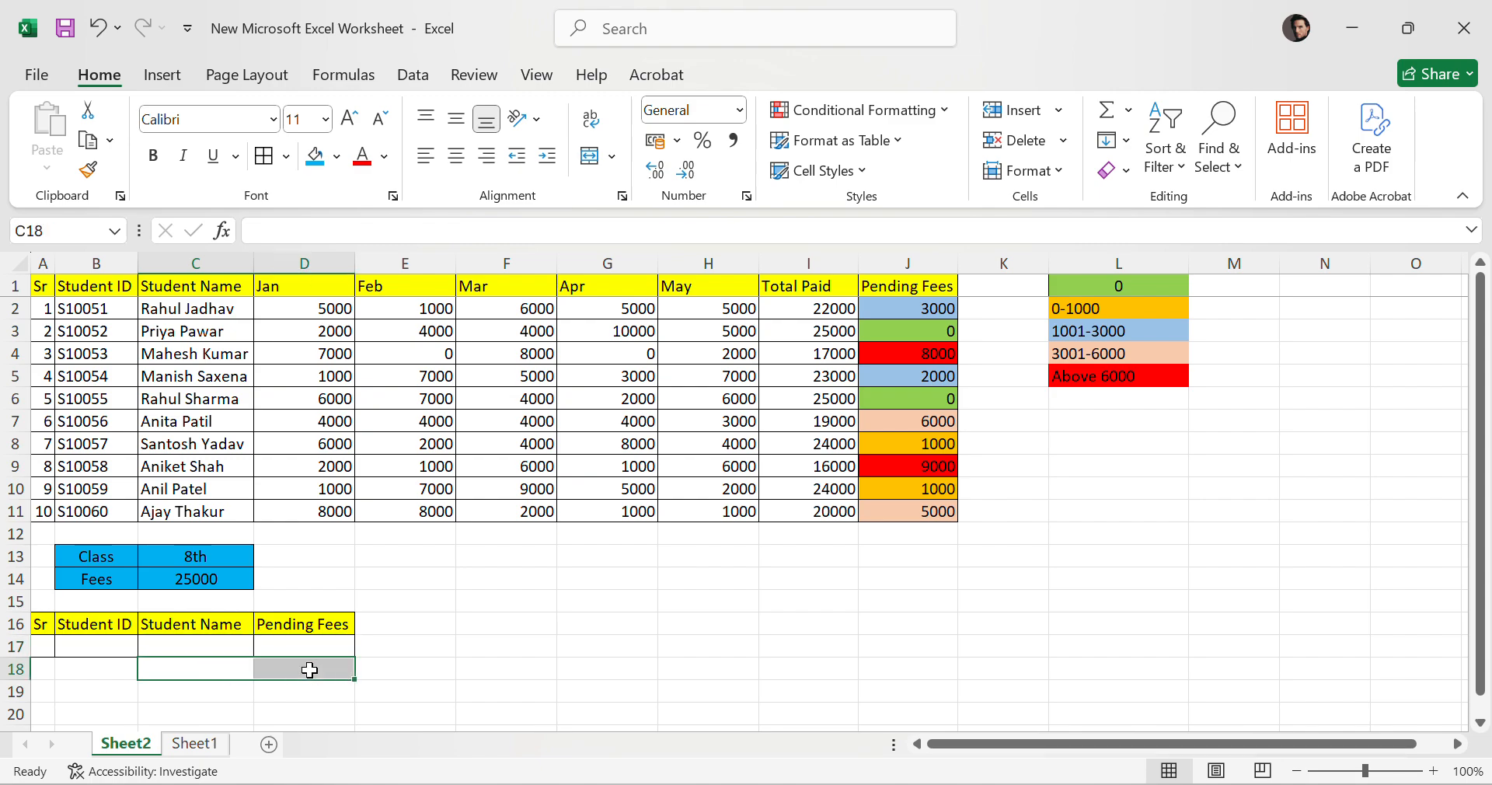
pyautogui.click(314, 158)
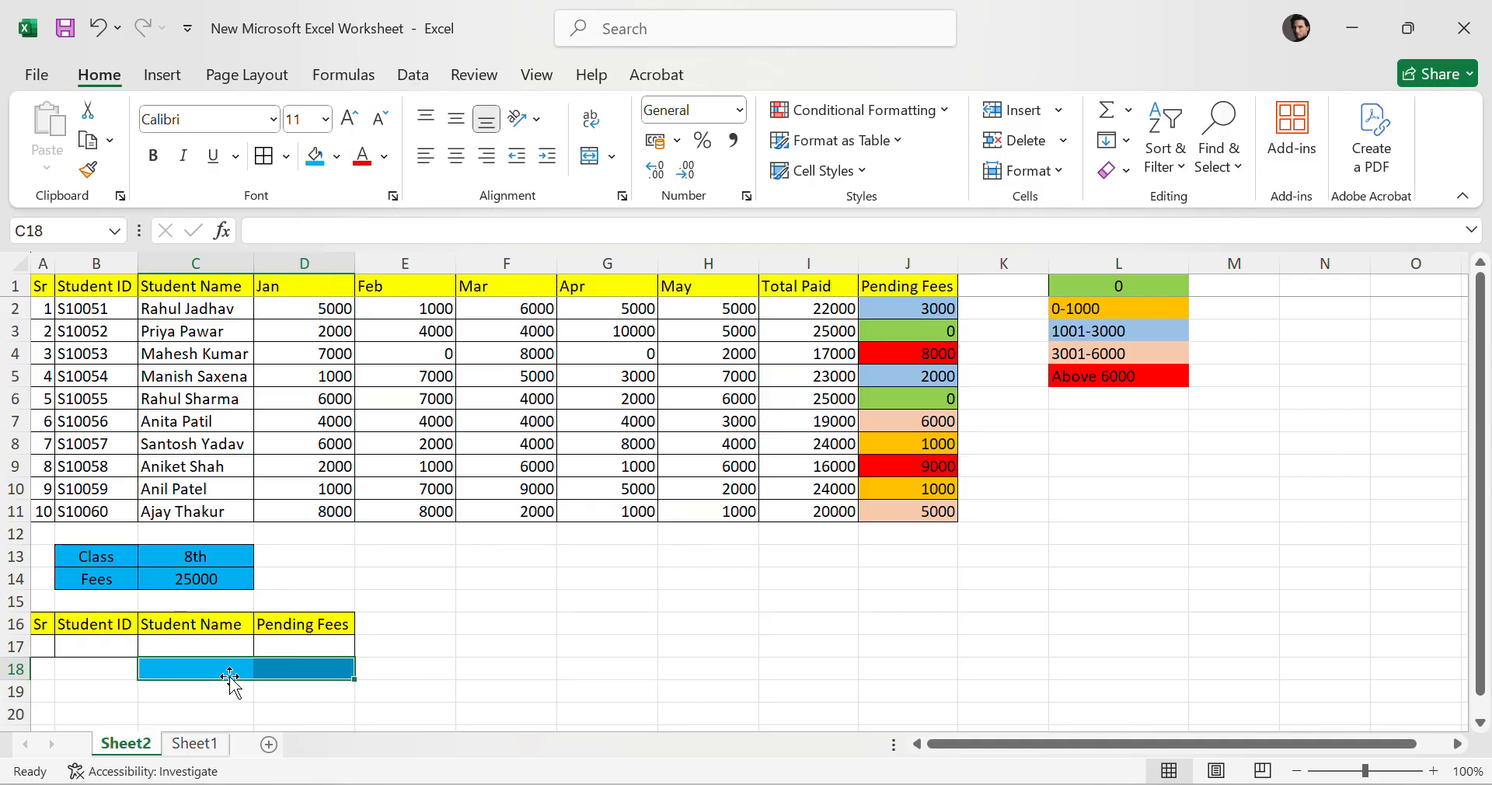
pyautogui.moveTo(209, 645); pyautogui.dragTo(306, 644)
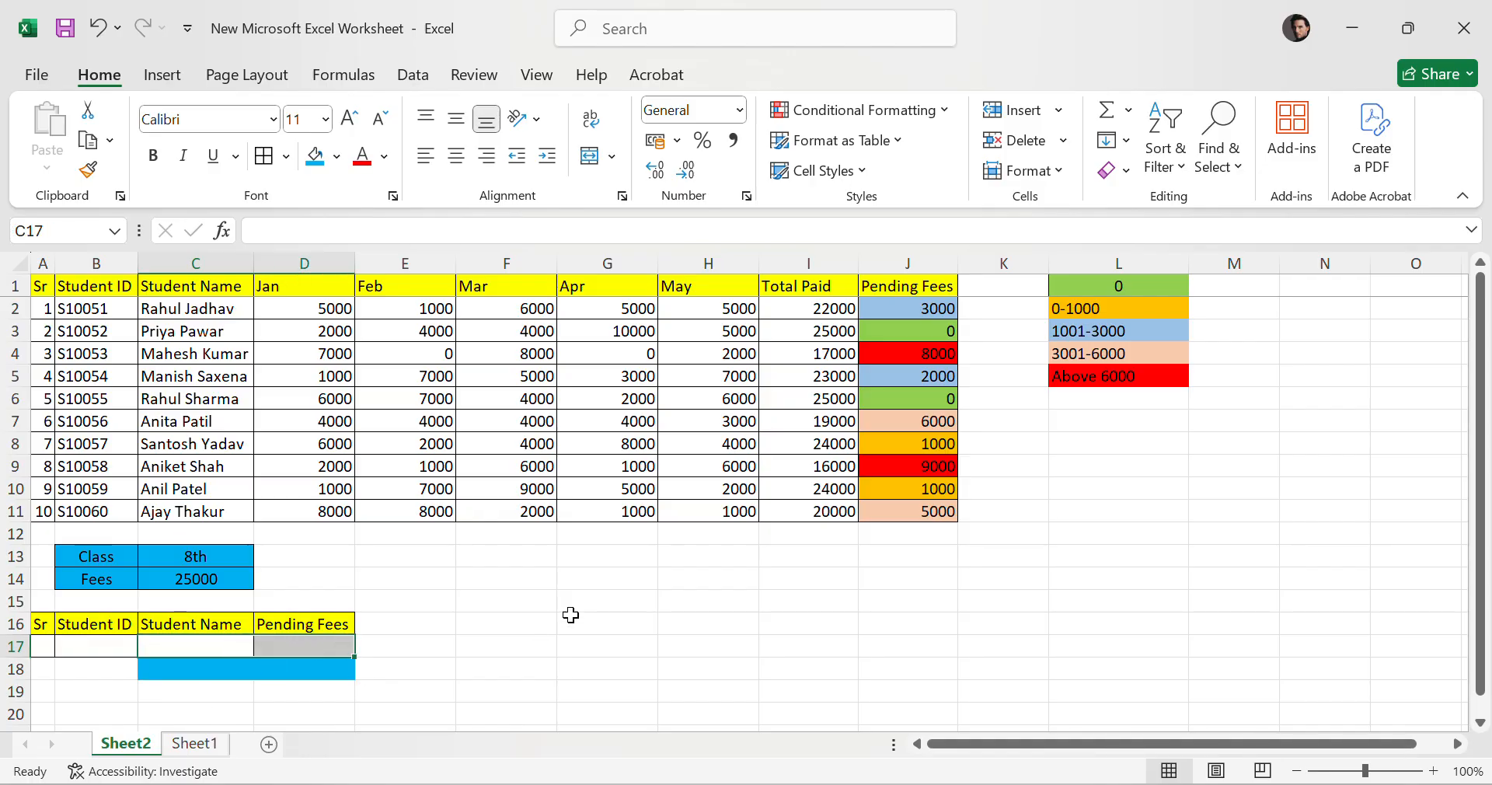
pyautogui.click(209, 645)
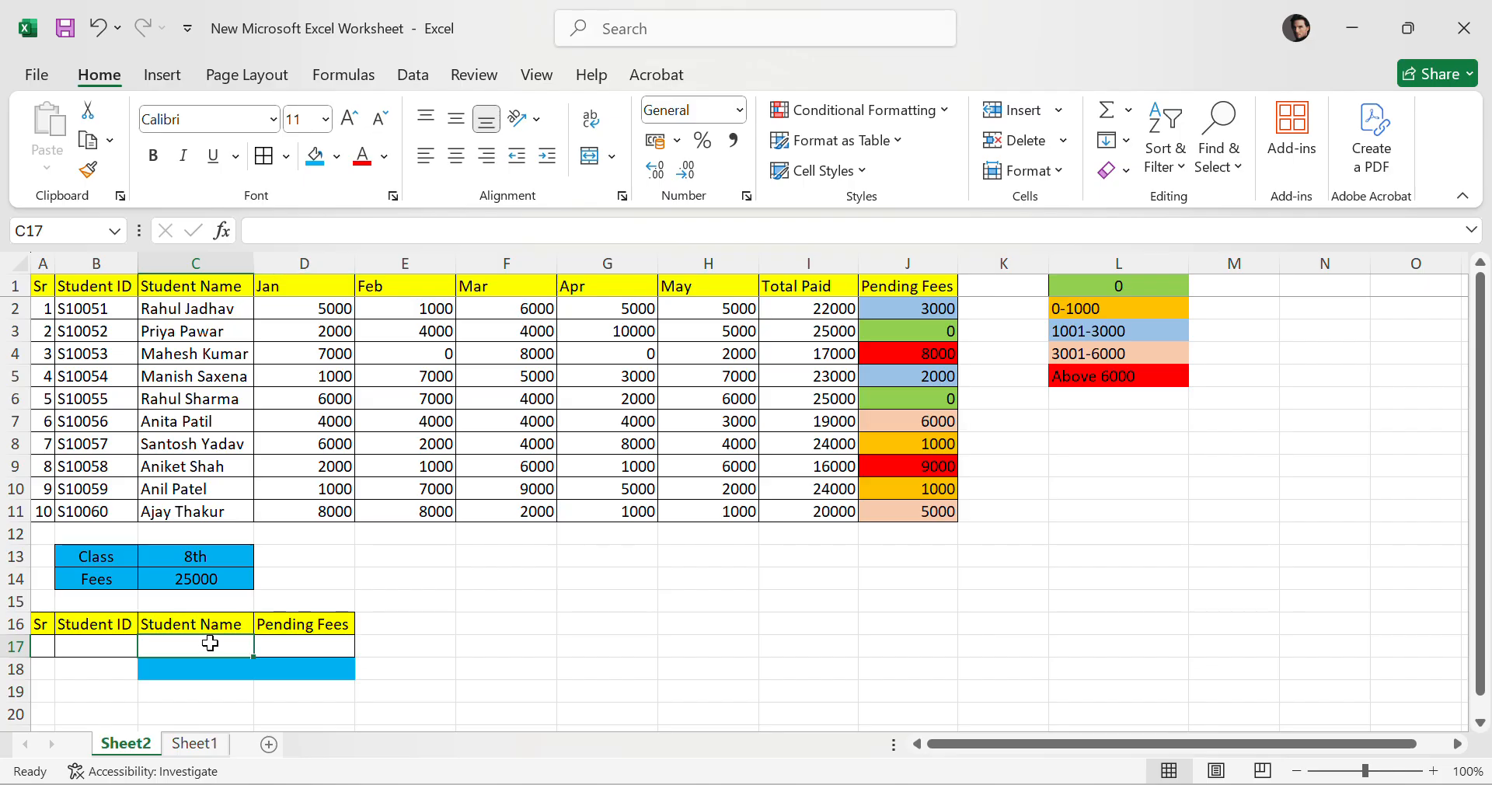
pyautogui.write('=VLOOKUP')
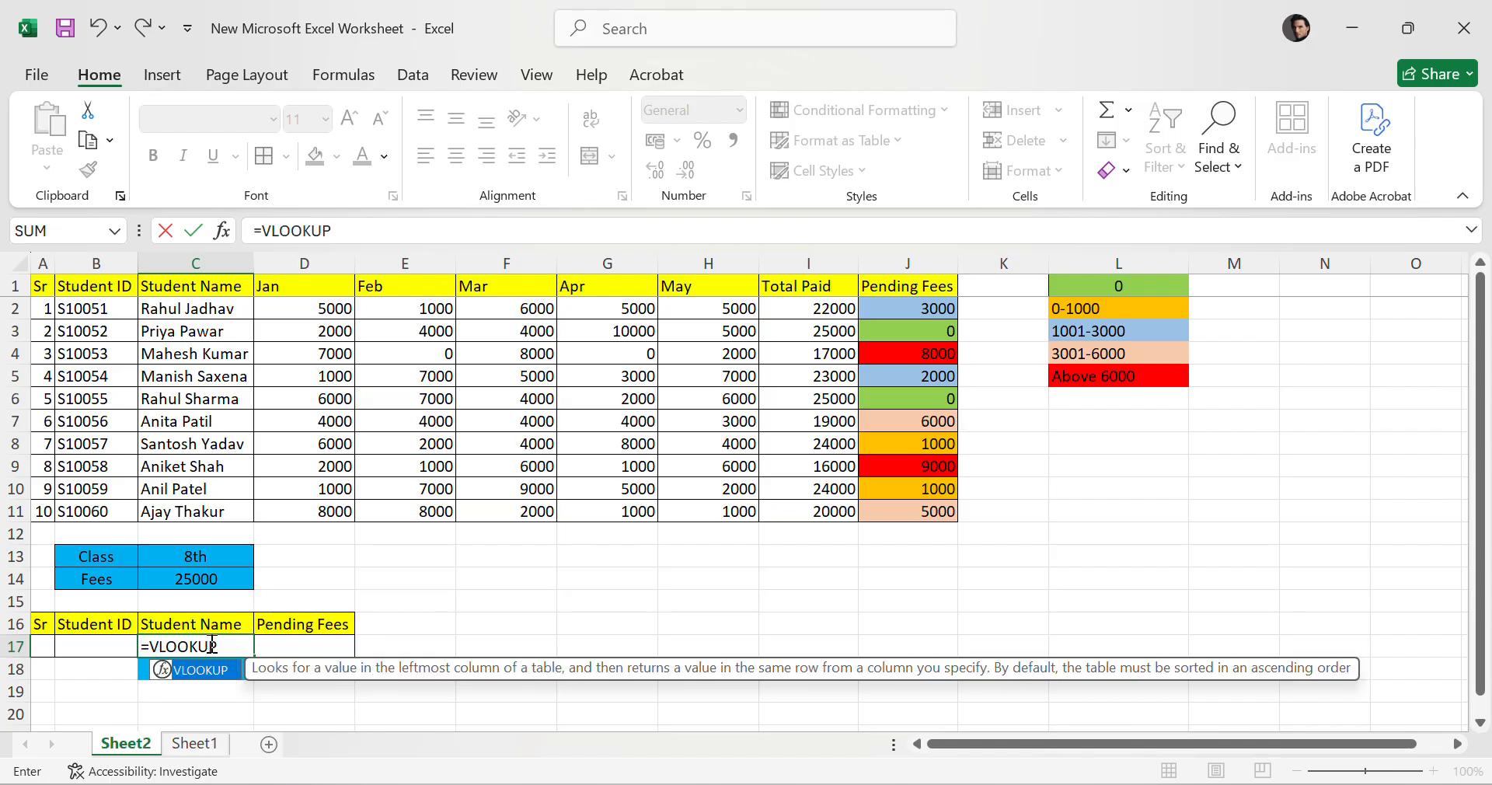
pyautogui.write('(')
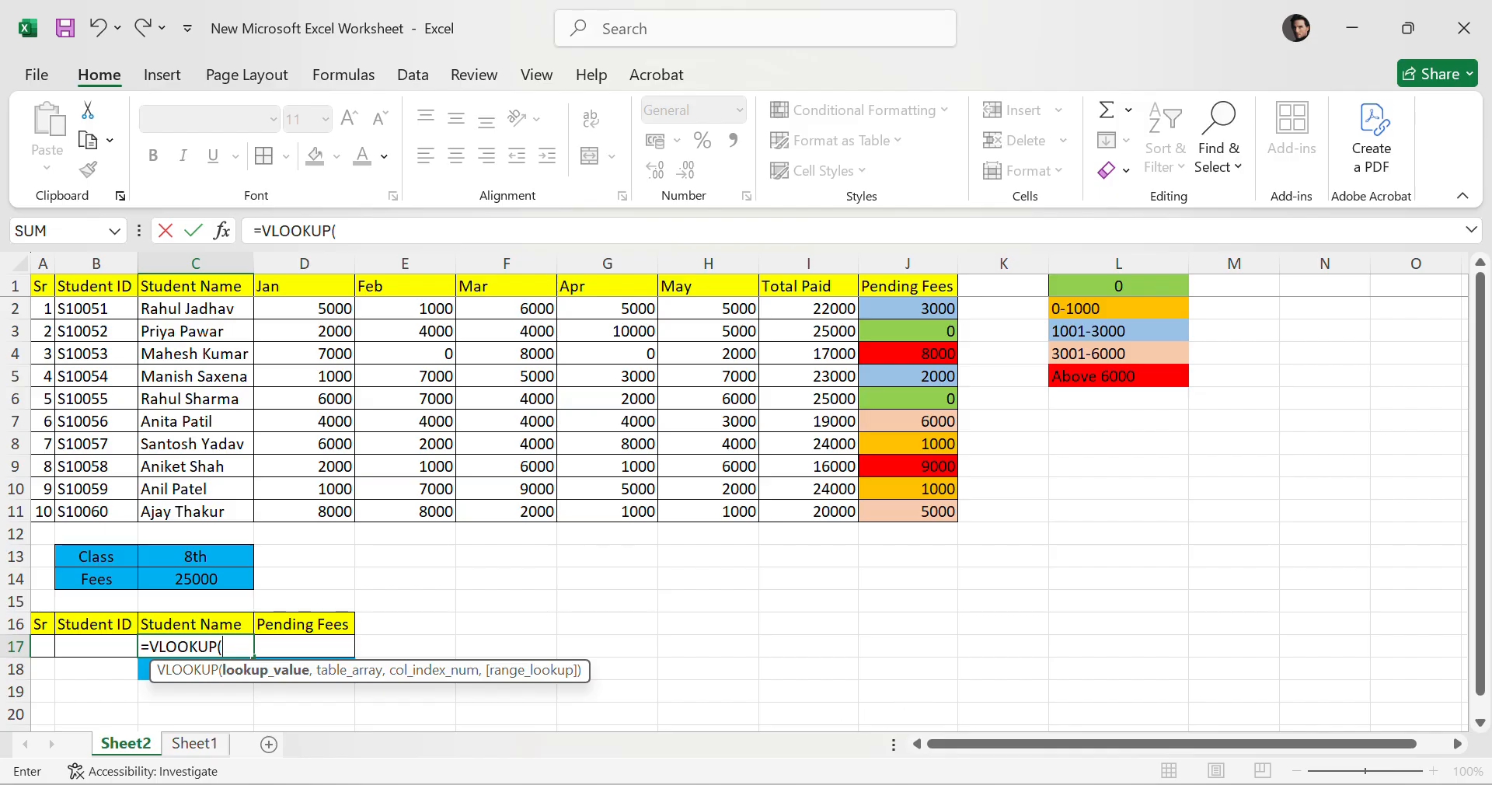
pyautogui.click(92, 645)
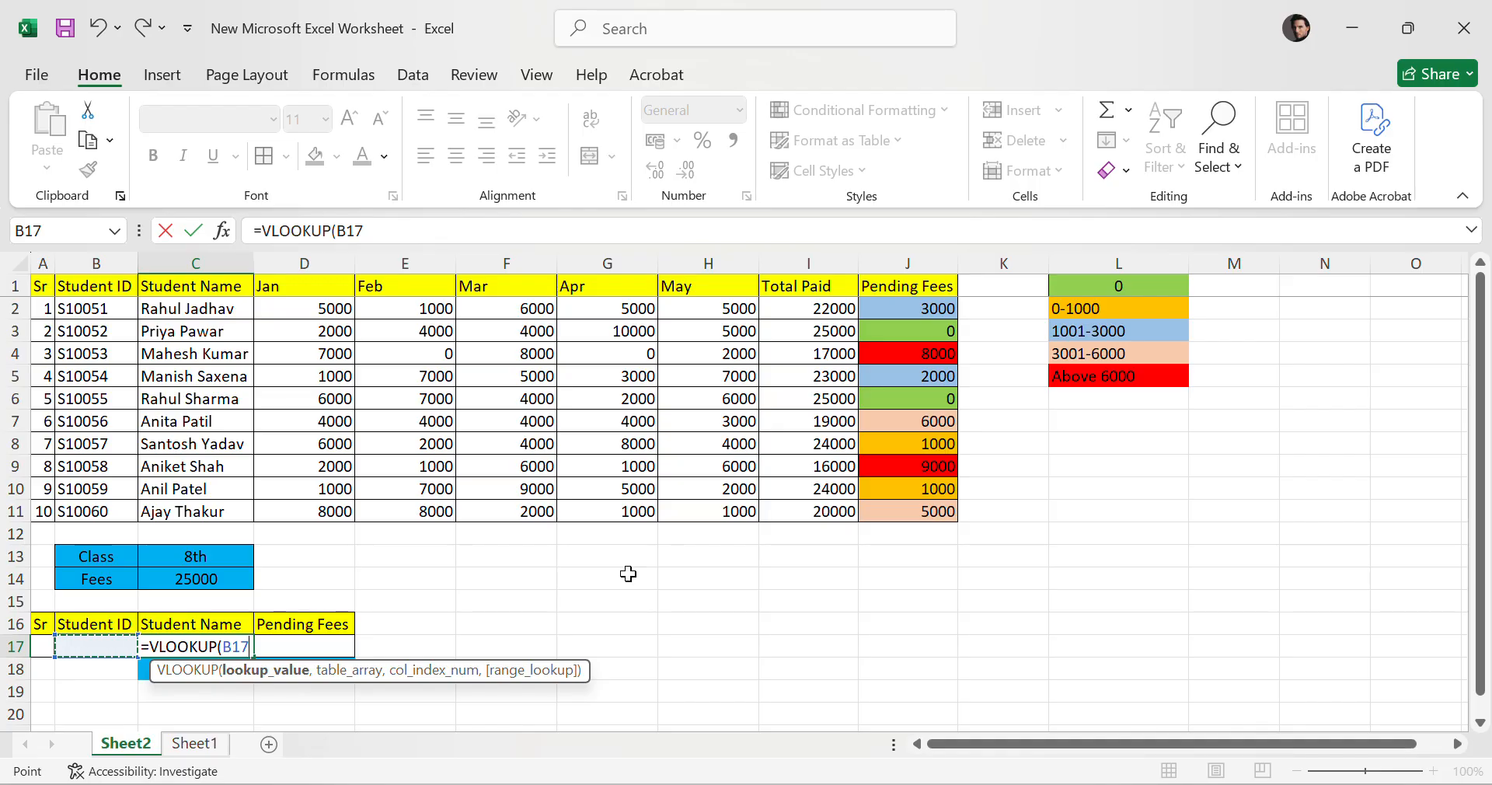
pyautogui.write(',')
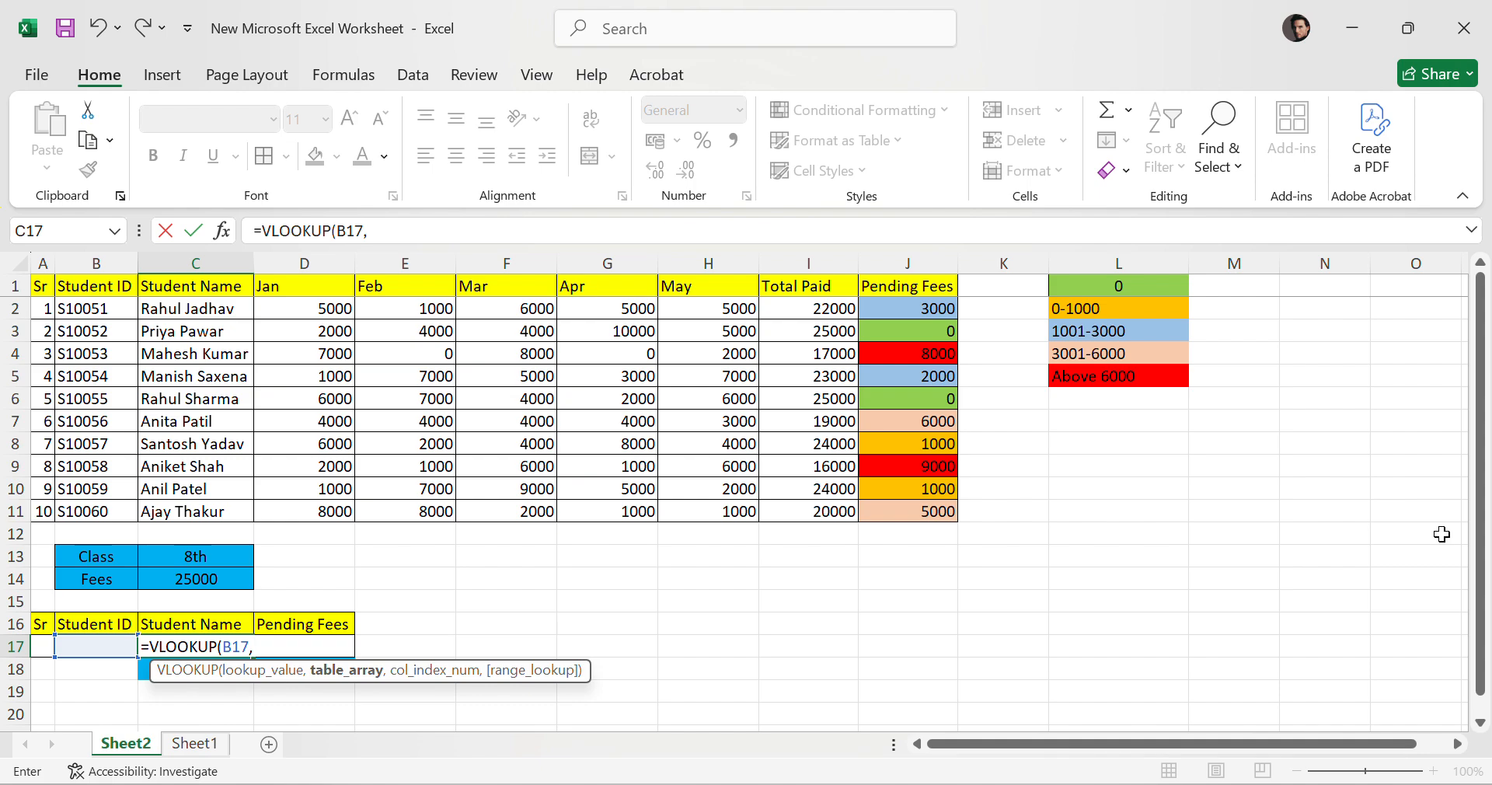
pyautogui.click(75, 308)
pyautogui.moveTo(75, 308); pyautogui.dragTo(929, 507)
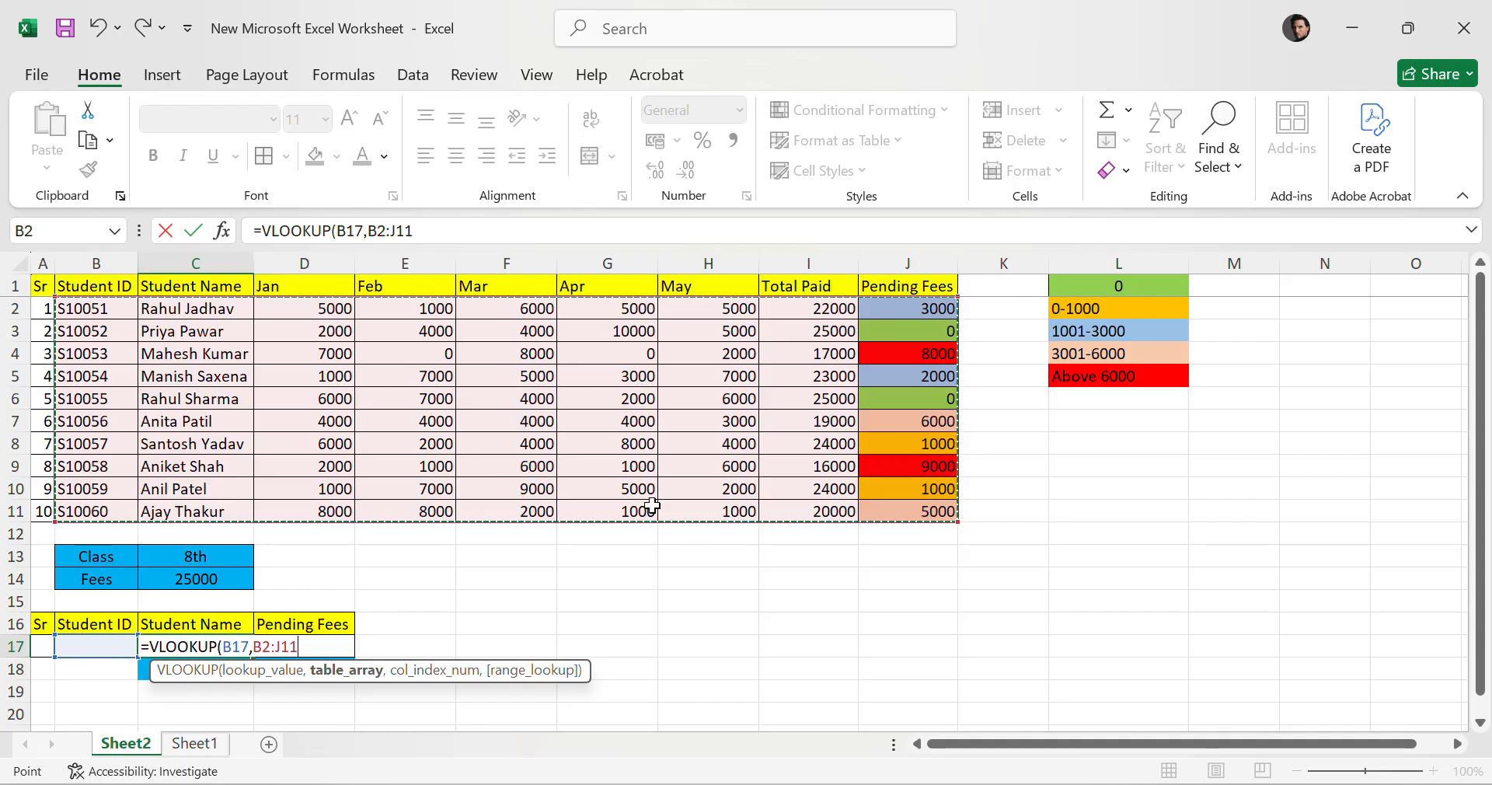
pyautogui.click(84, 306)
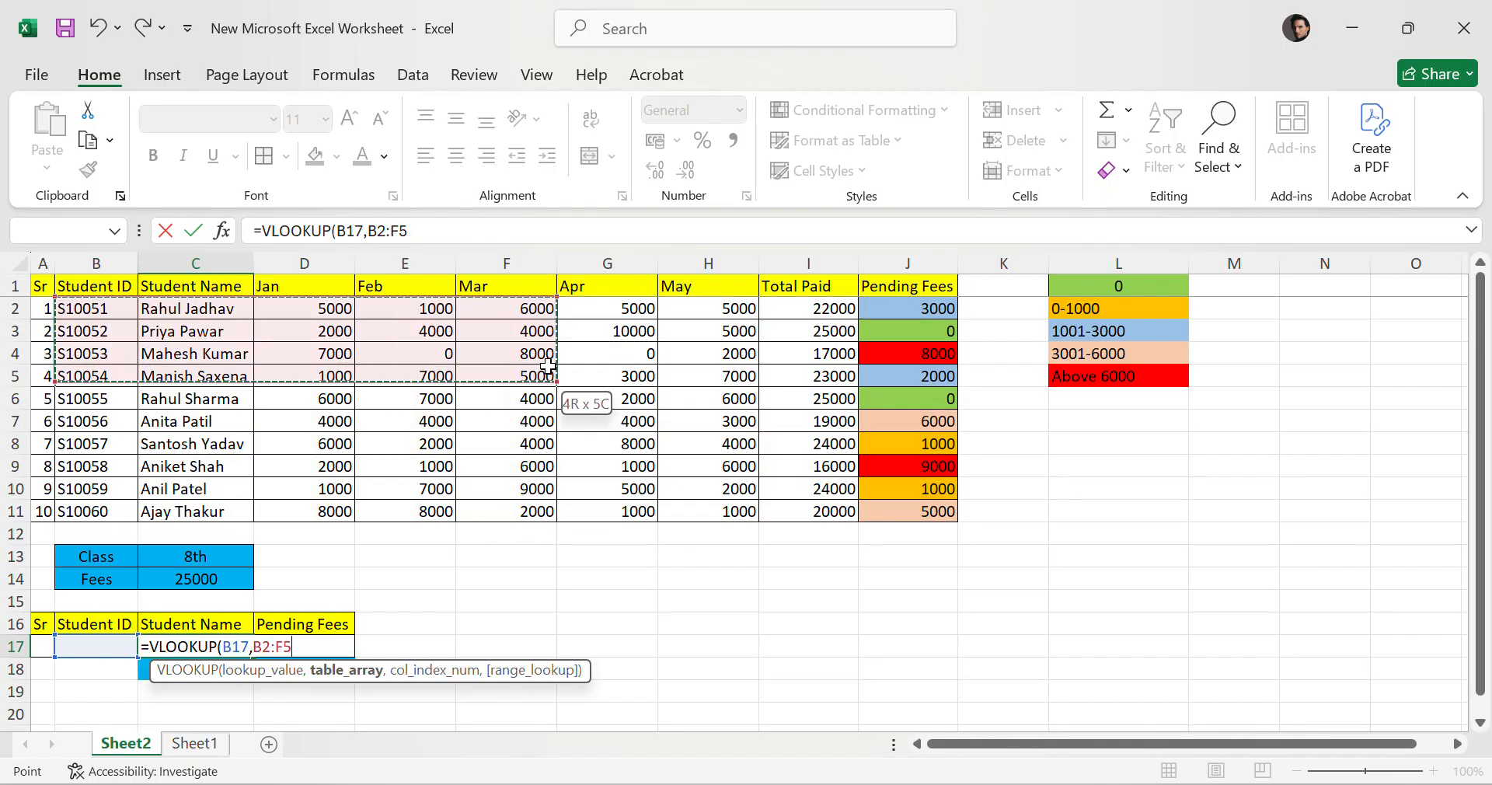
pyautogui.moveTo(724, 381); pyautogui.dragTo(954, 499)
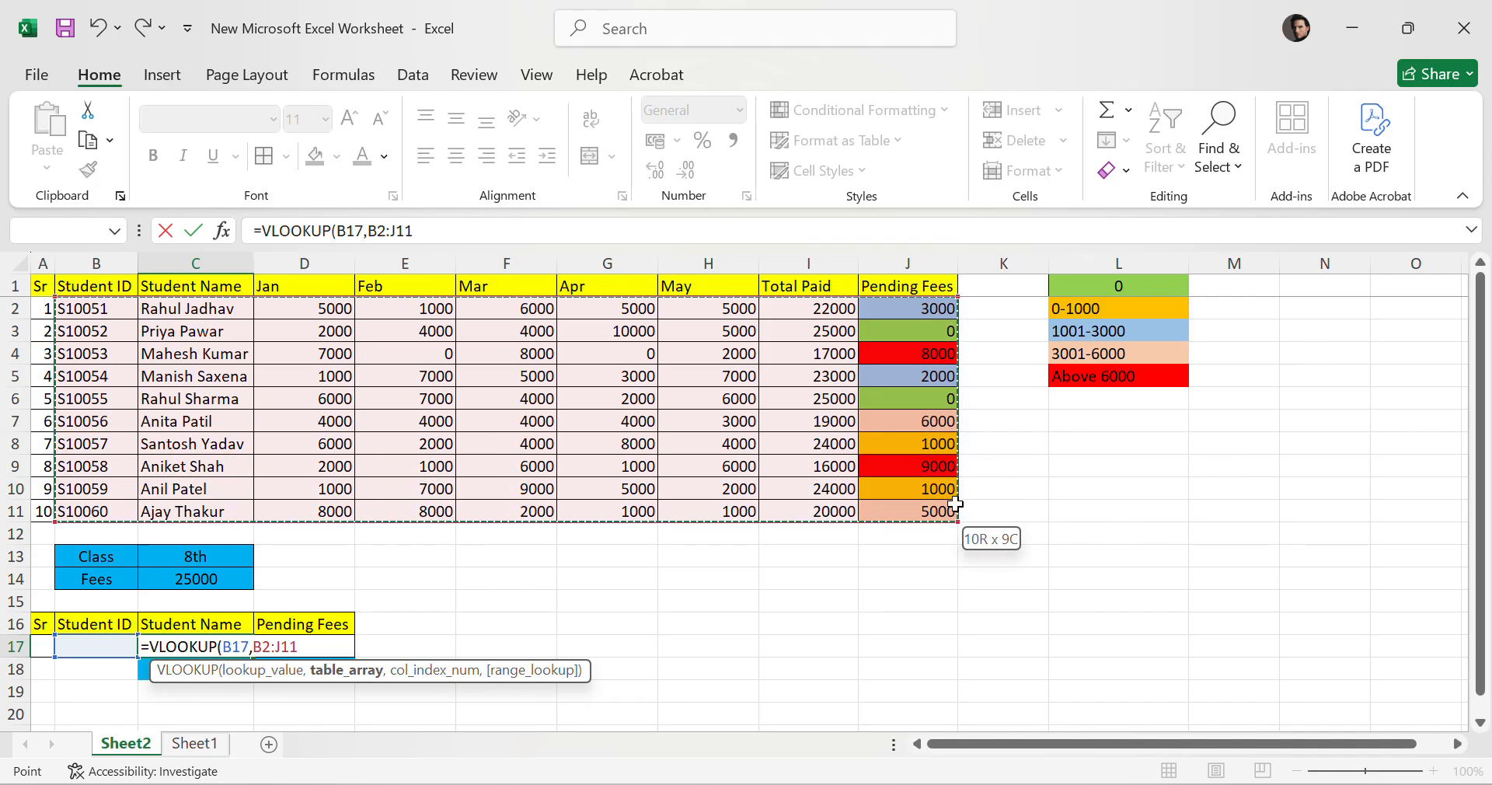
pyautogui.moveTo(955, 503); pyautogui.dragTo(957, 505)
pyautogui.press('Escape')
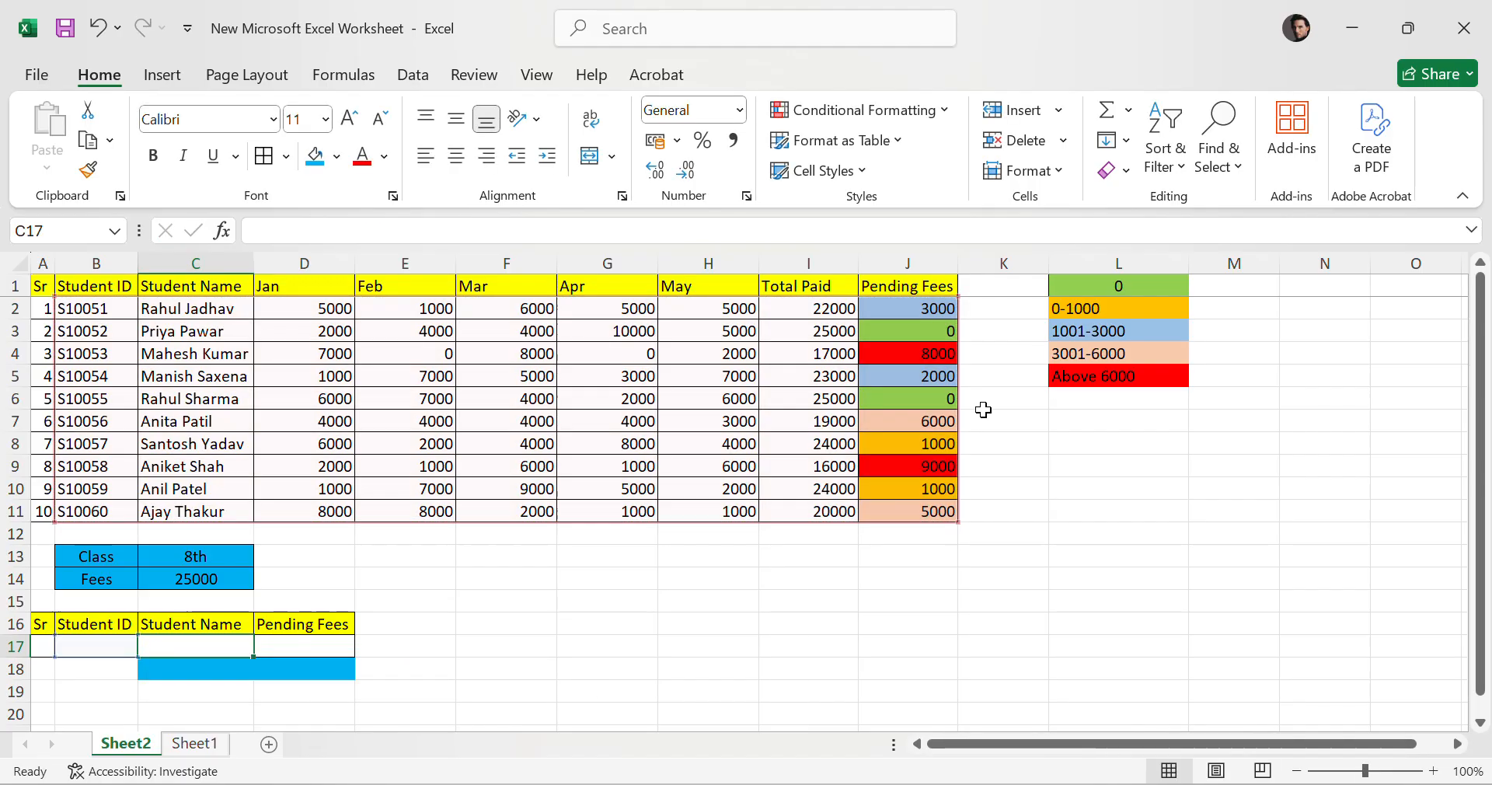
# Review the fee table's columns one by one, from Jan through Pending Fees.
pyautogui.click(918, 264)
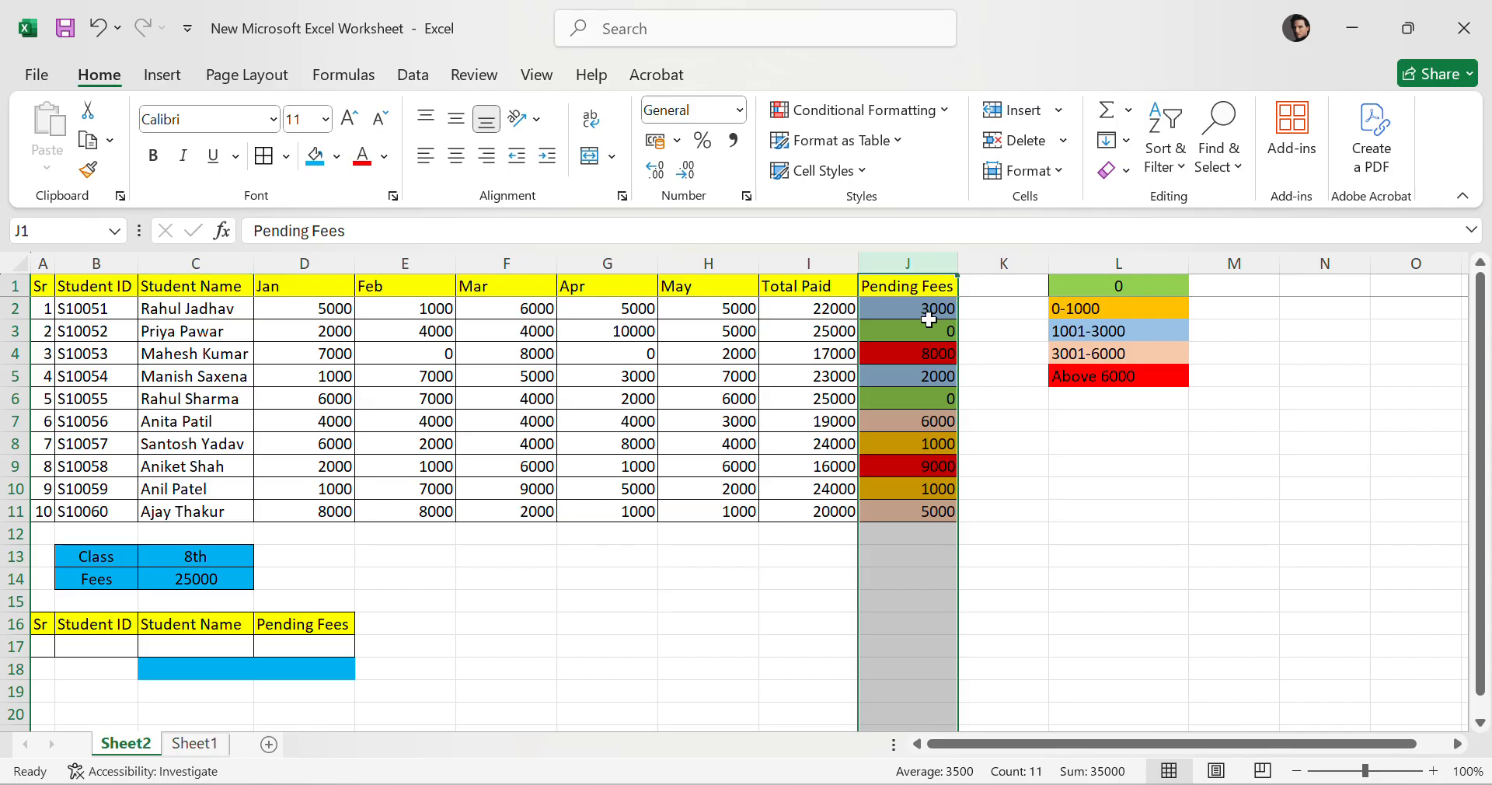
pyautogui.click(282, 263)
pyautogui.click(429, 257)
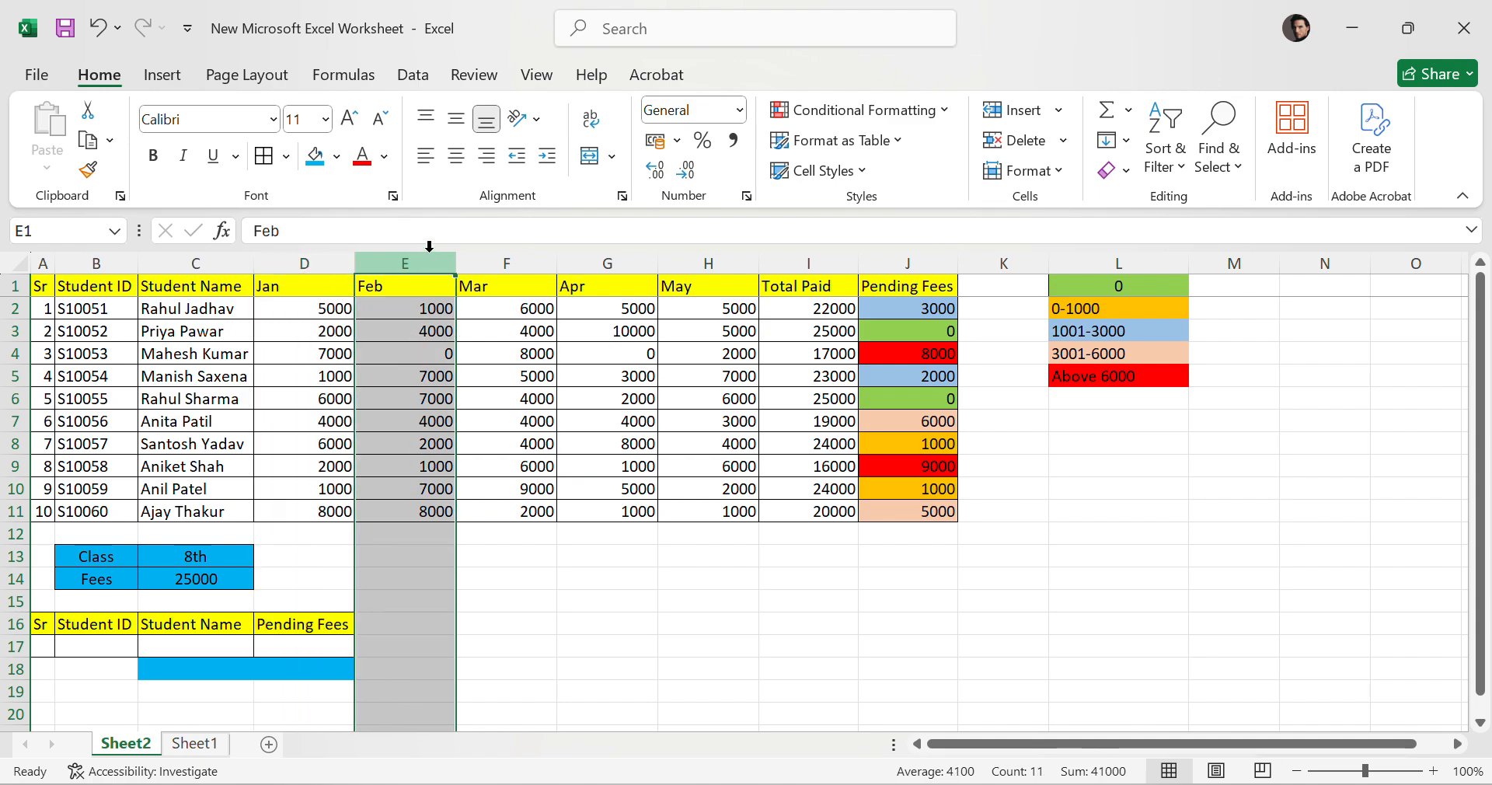
pyautogui.click(501, 263)
pyautogui.click(630, 264)
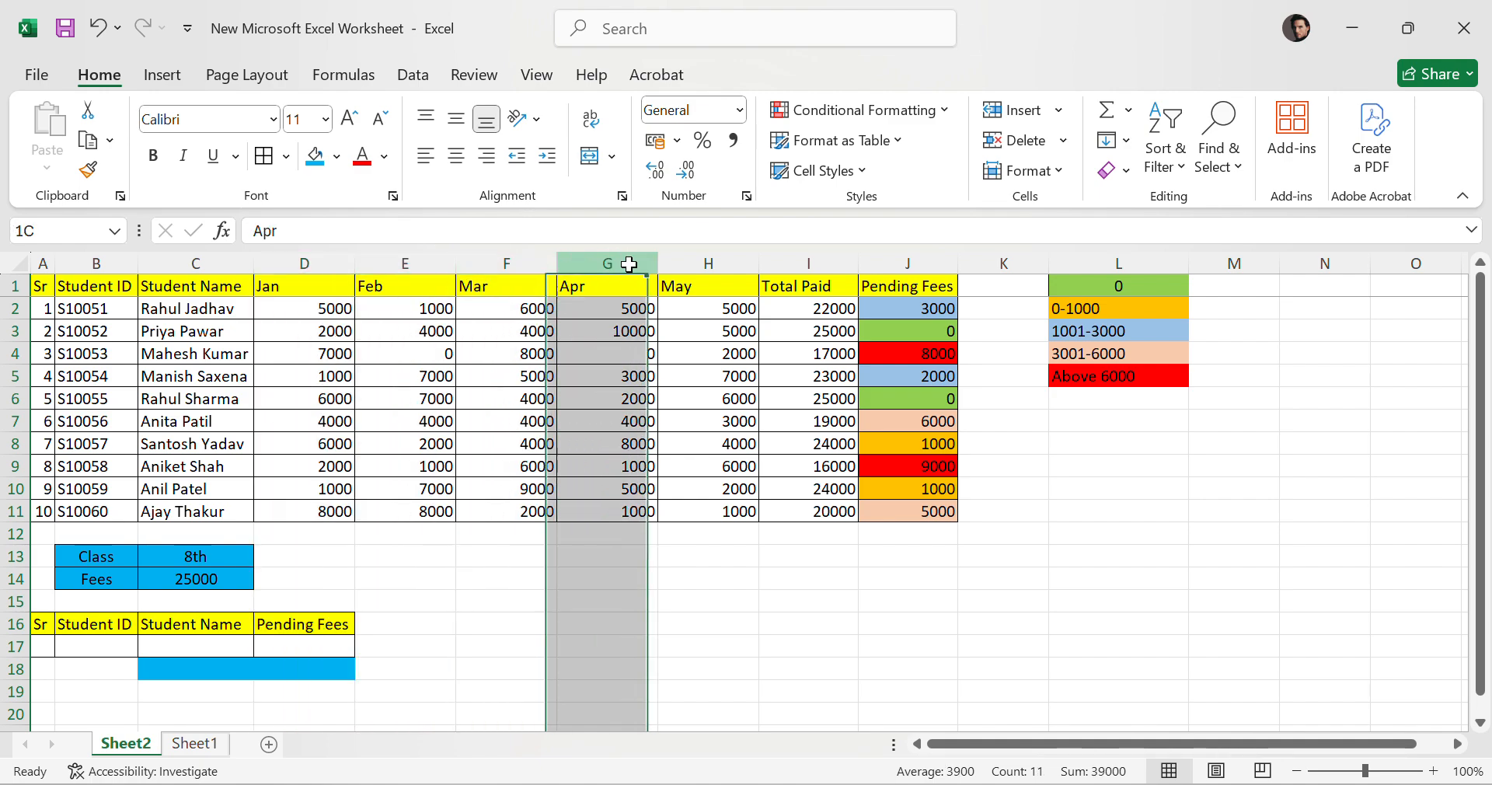
pyautogui.click(713, 261)
pyautogui.click(806, 260)
pyautogui.click(683, 601)
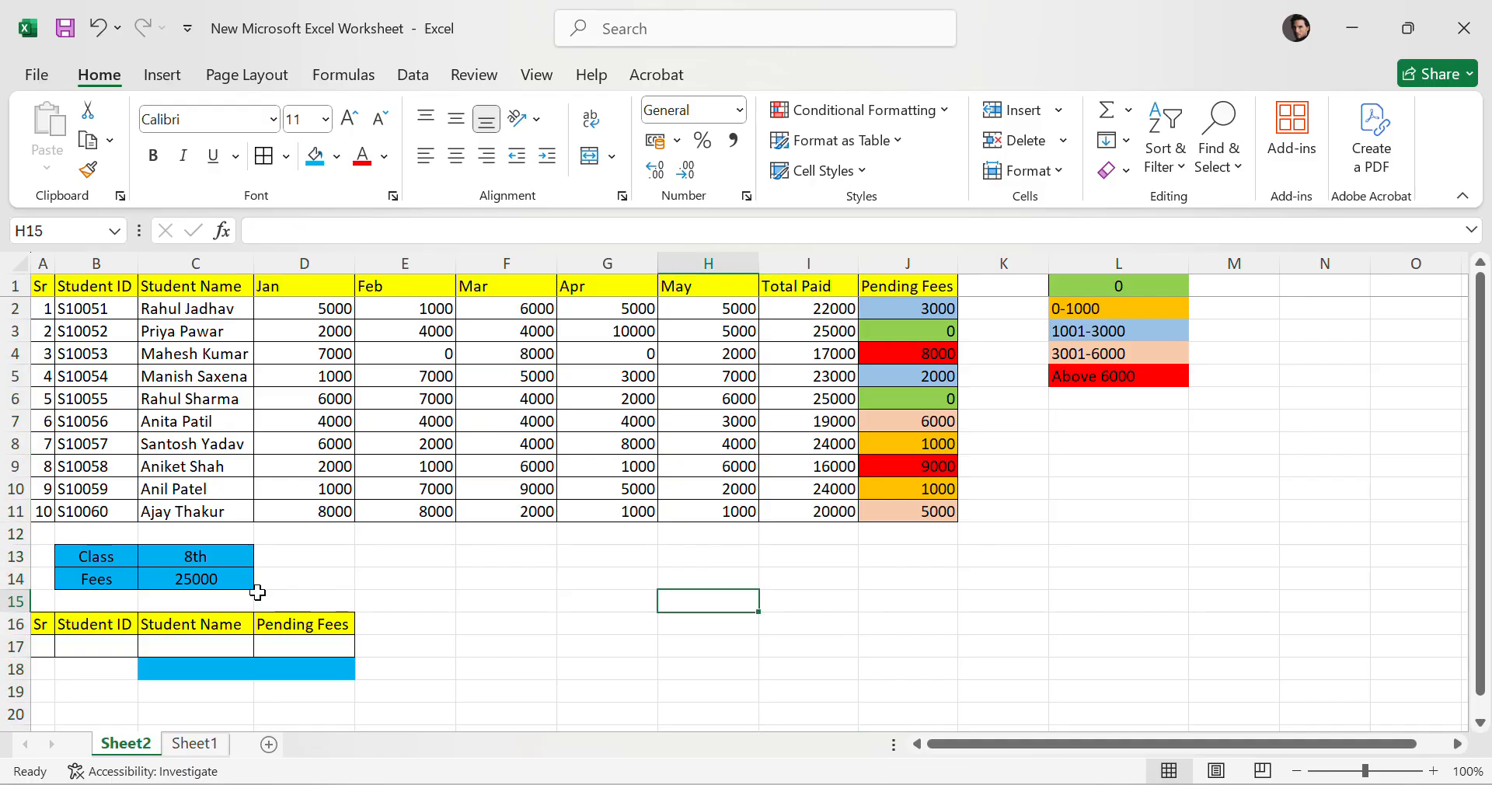
# Enter =VLOOKUP(B17,B2:C11,2,0) in the summary table's Student Name cell to fetch the name for the chosen ID.
pyautogui.doubleClick(197, 642)
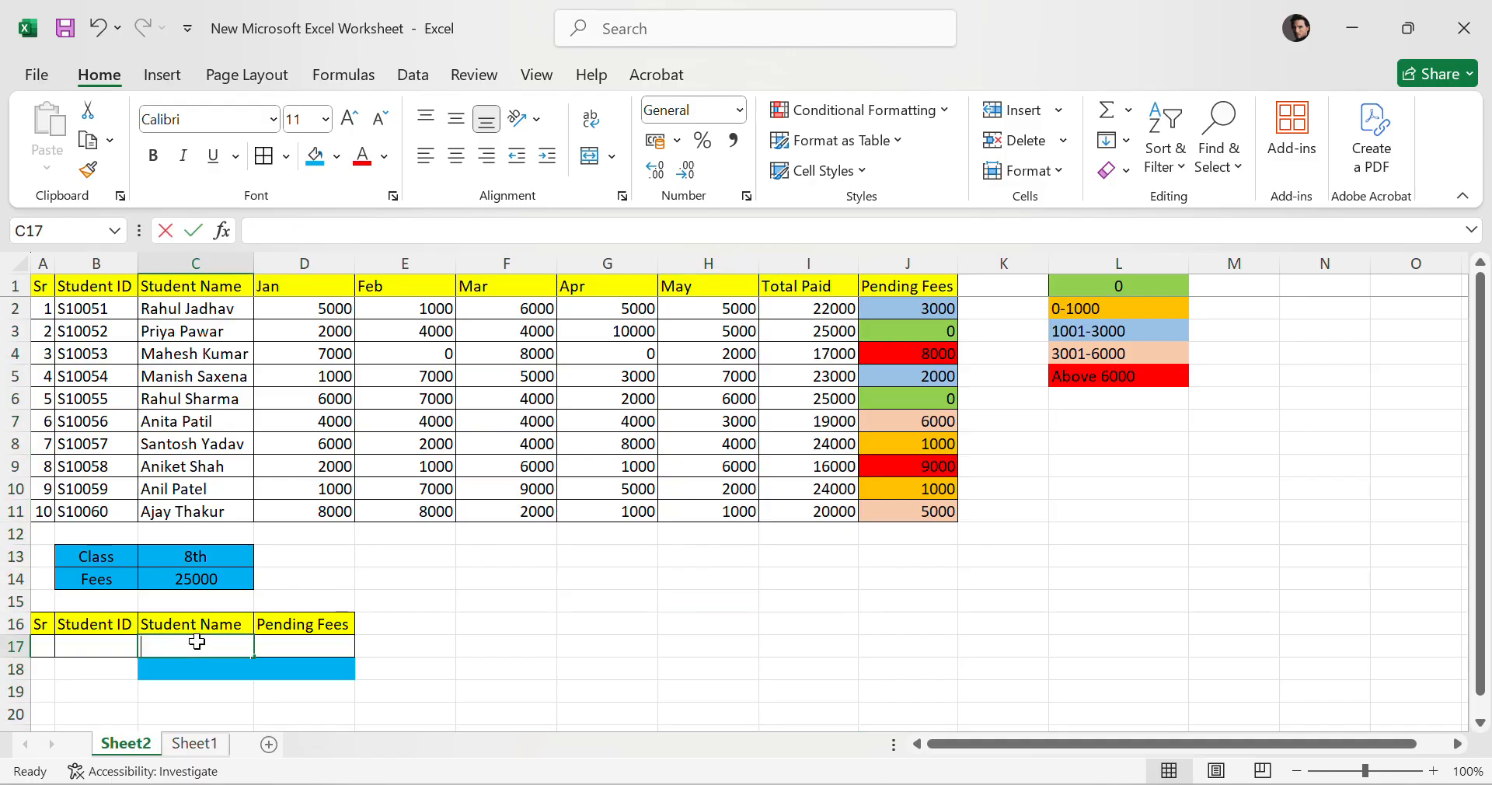
pyautogui.write('=VLOOKU')
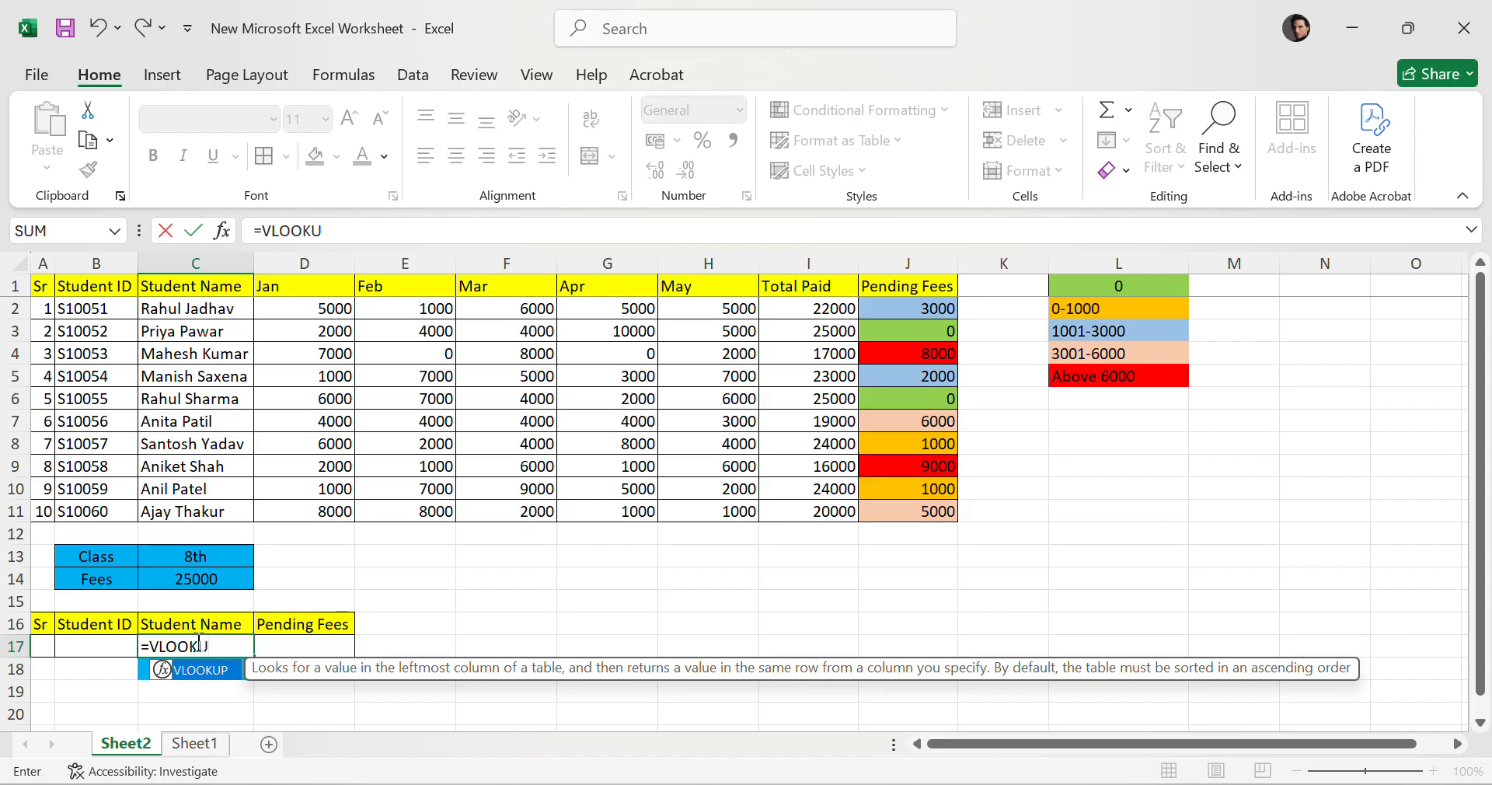
pyautogui.write('P(')
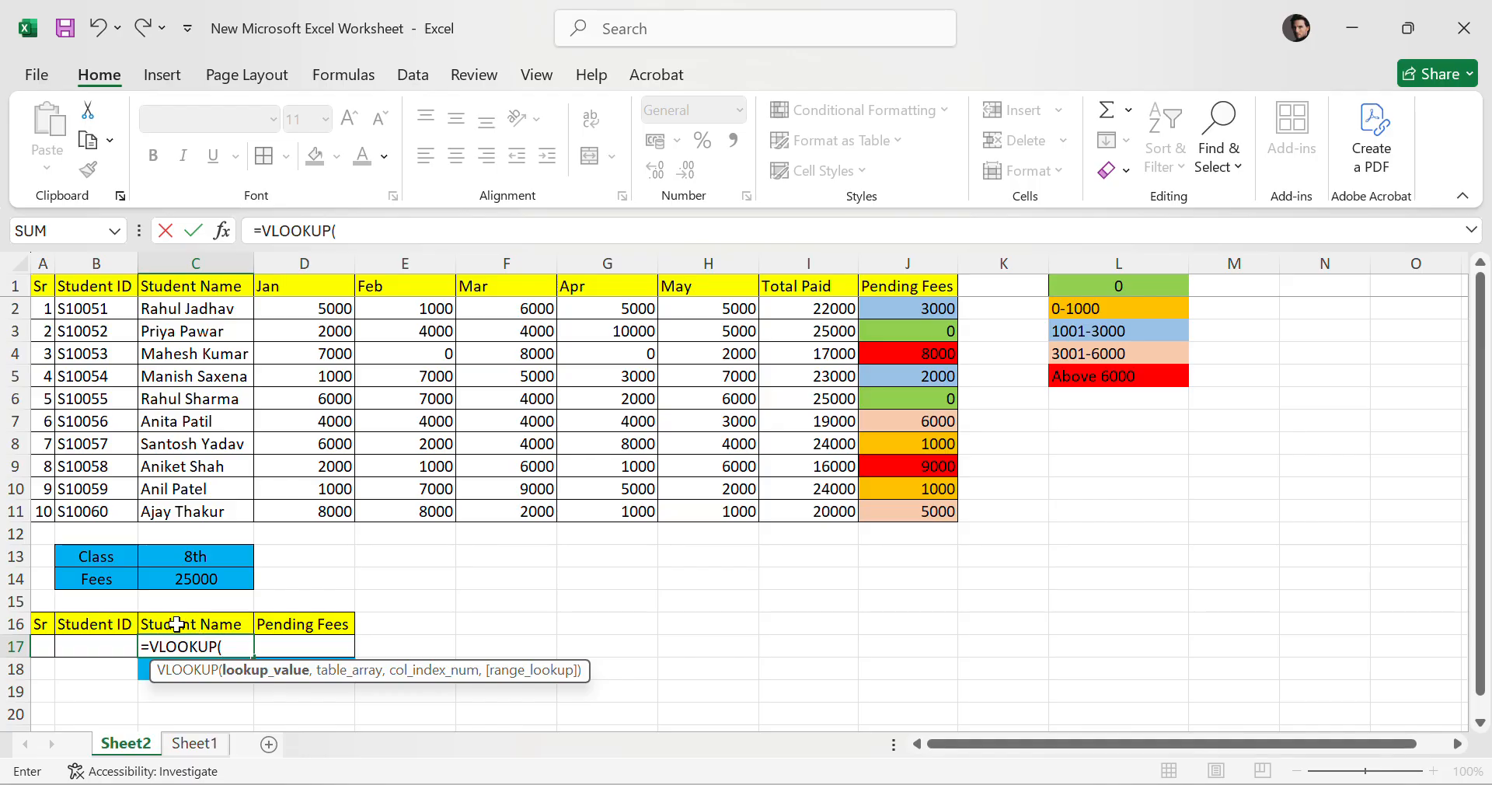
pyautogui.click(94, 645)
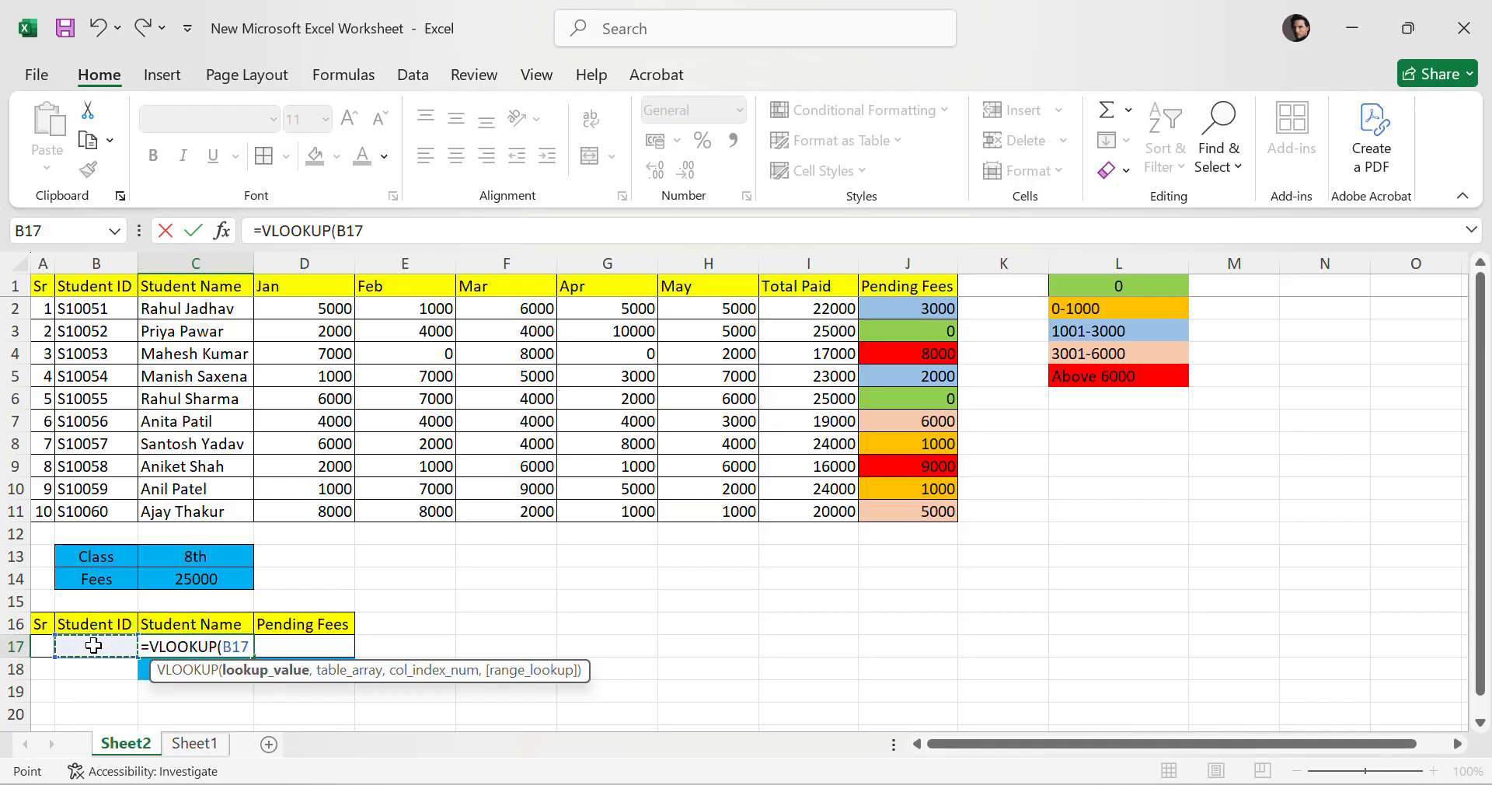
pyautogui.write(',')
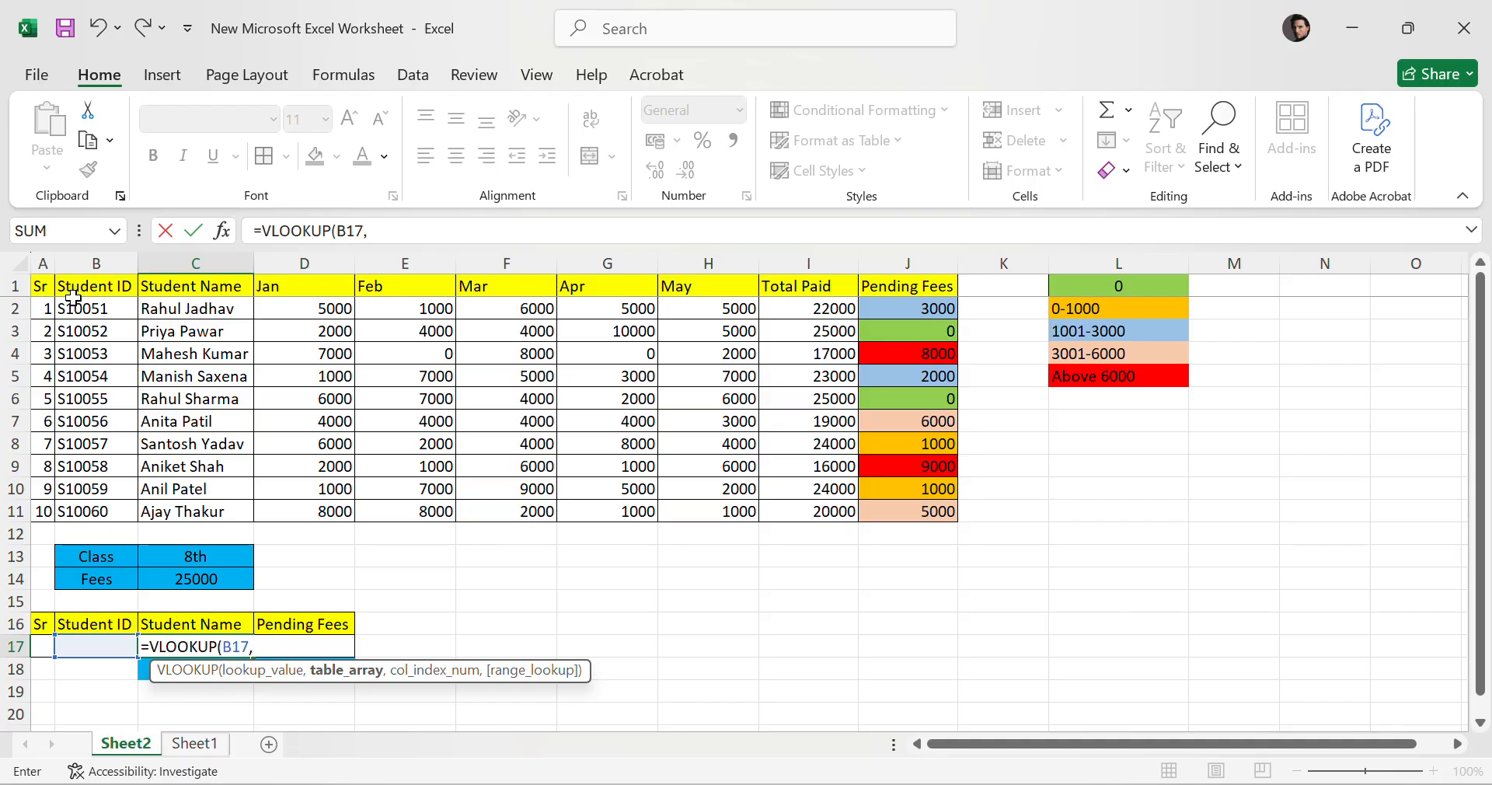
pyautogui.moveTo(93, 308); pyautogui.dragTo(929, 508)
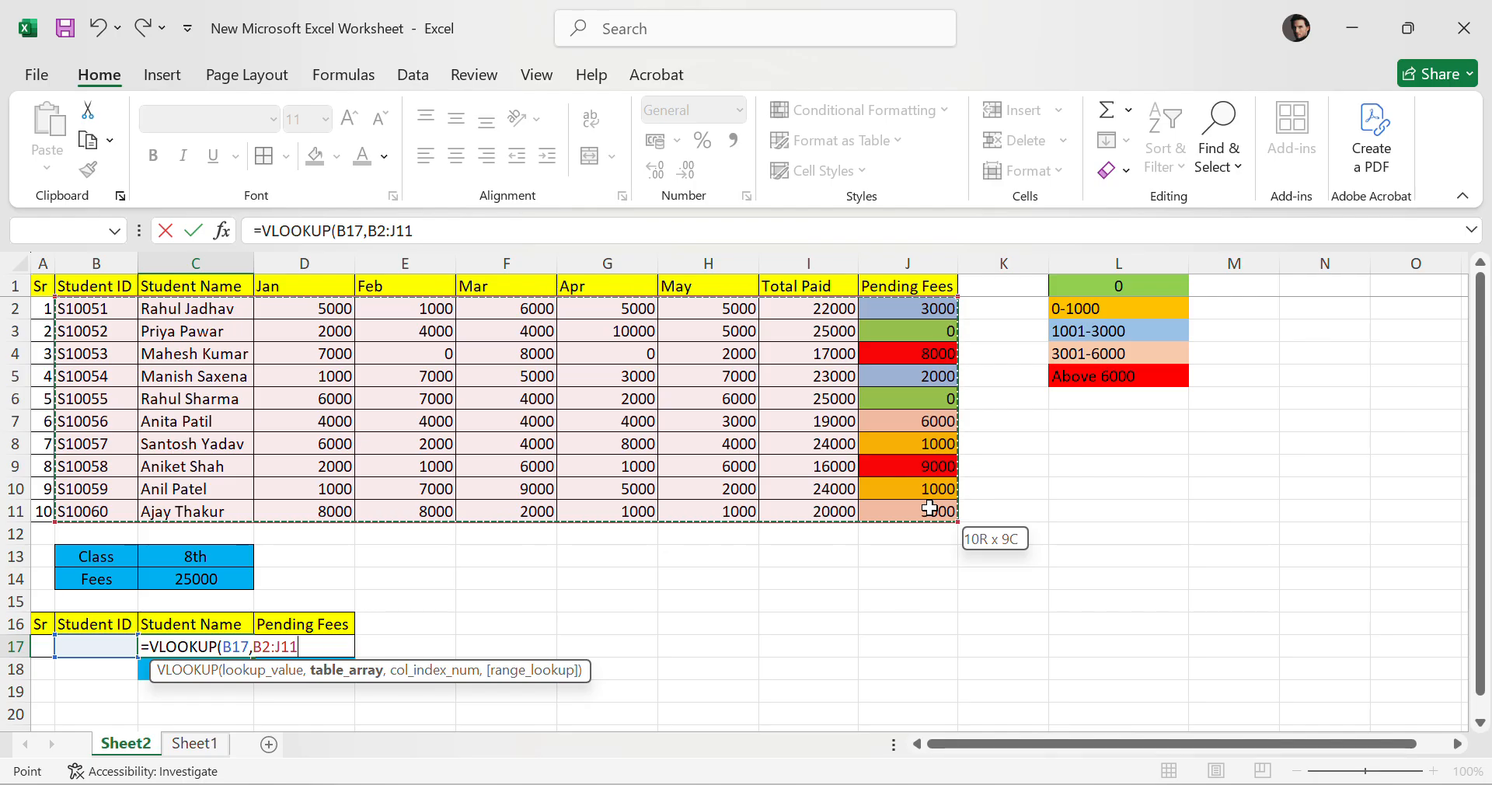
pyautogui.moveTo(929, 508); pyautogui.dragTo(194, 507)
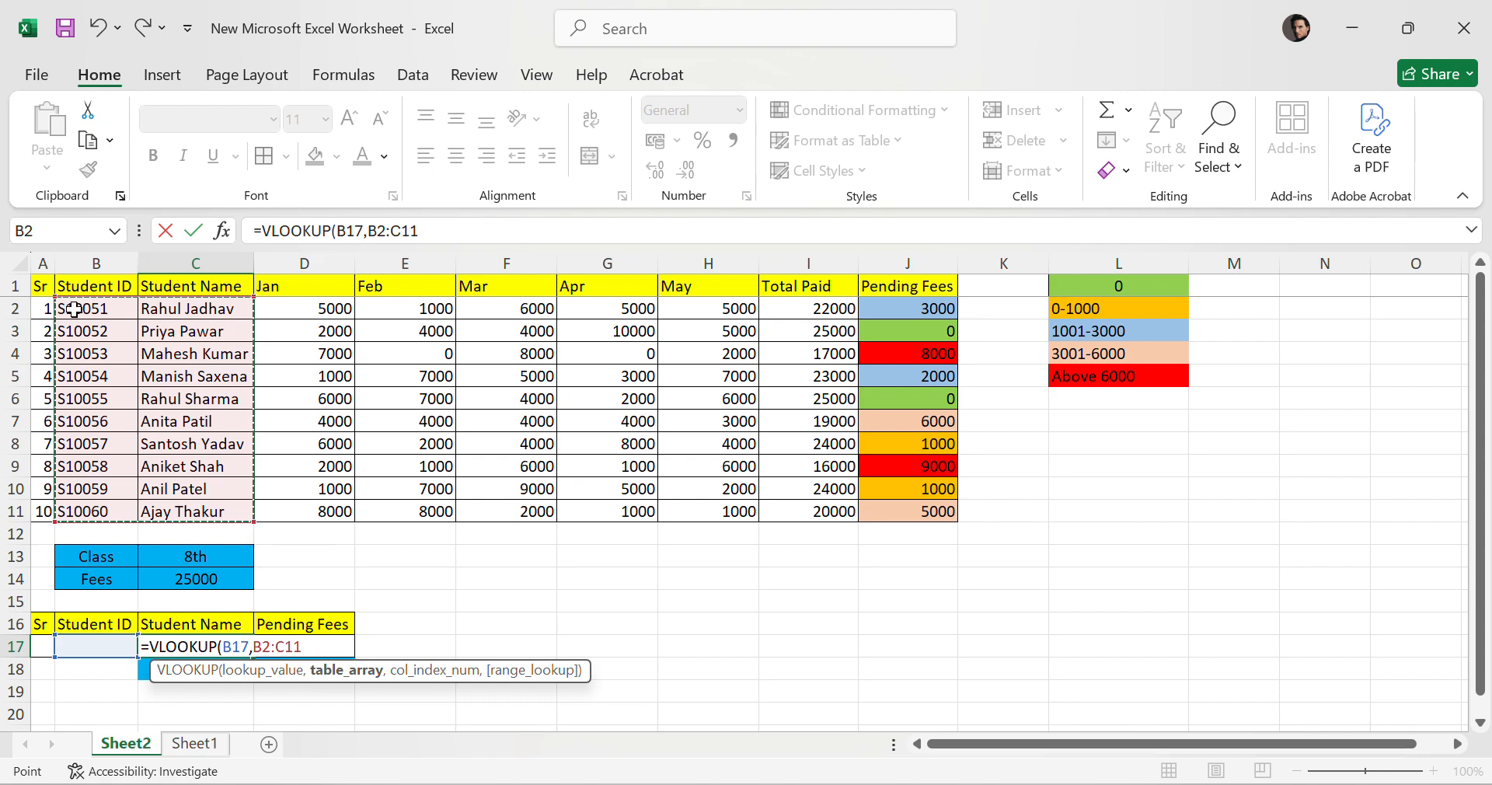
pyautogui.moveTo(74, 310); pyautogui.dragTo(218, 509)
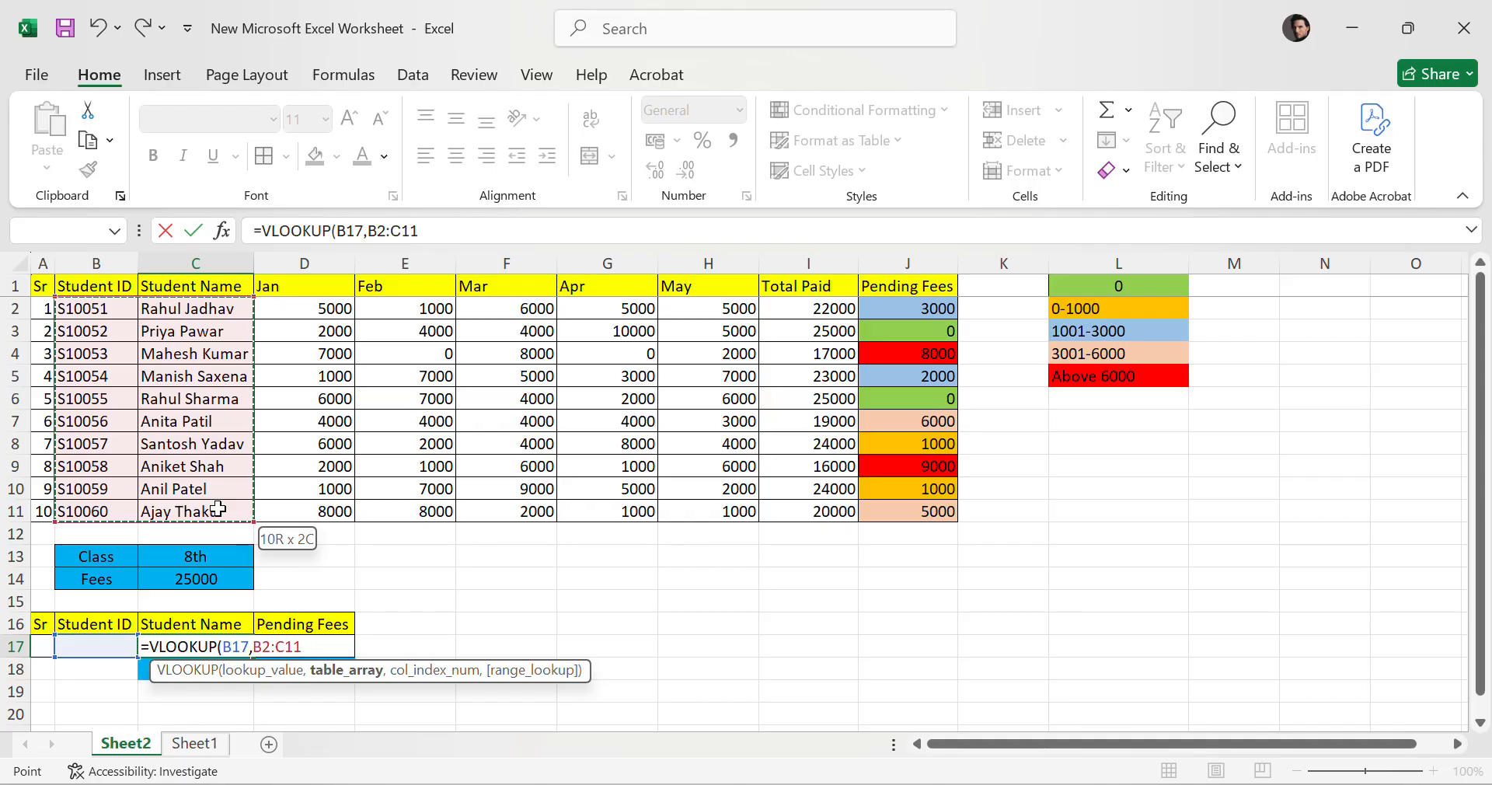
pyautogui.moveTo(218, 509); pyautogui.dragTo(218, 509)
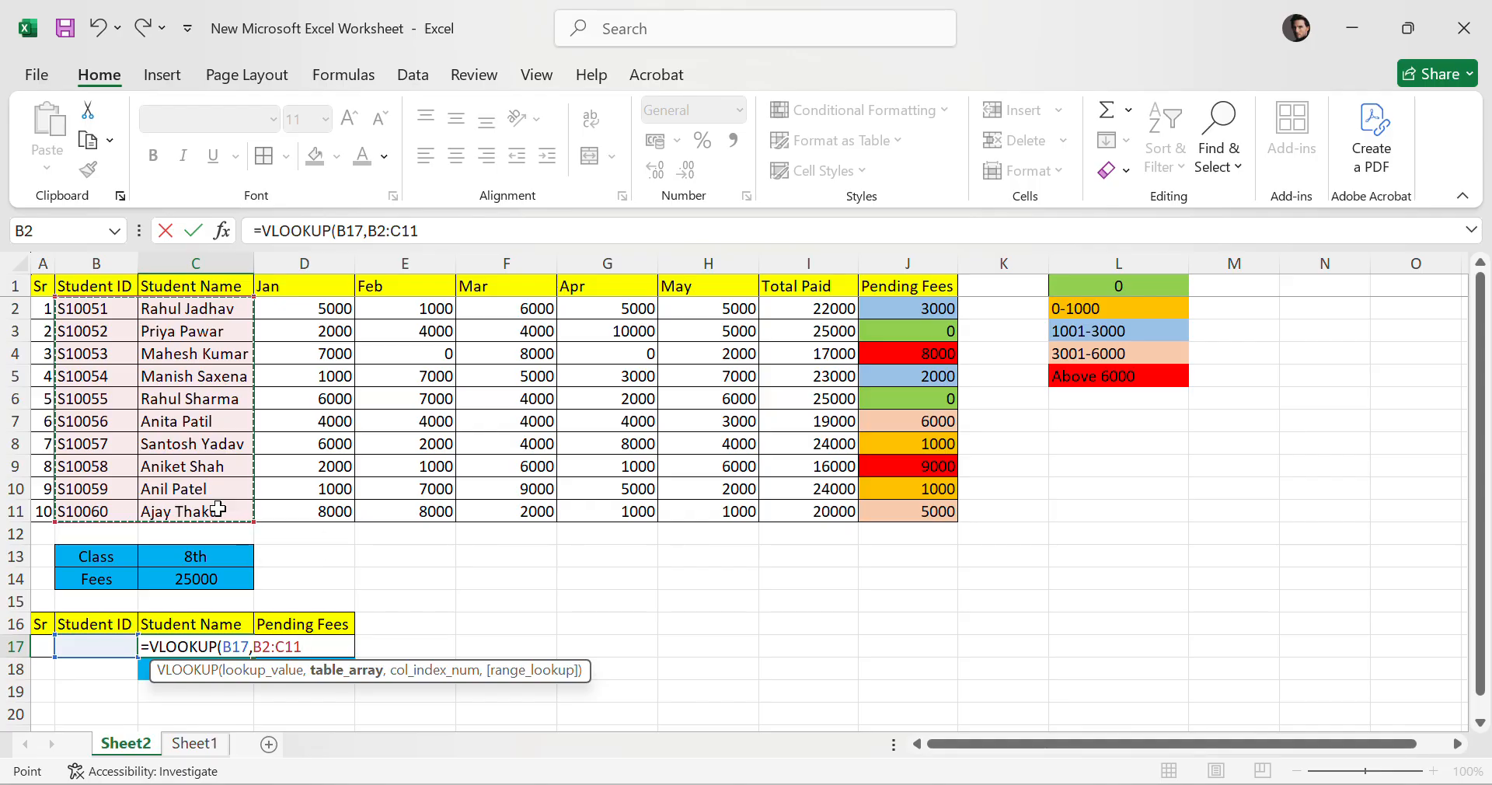
pyautogui.write(',2')
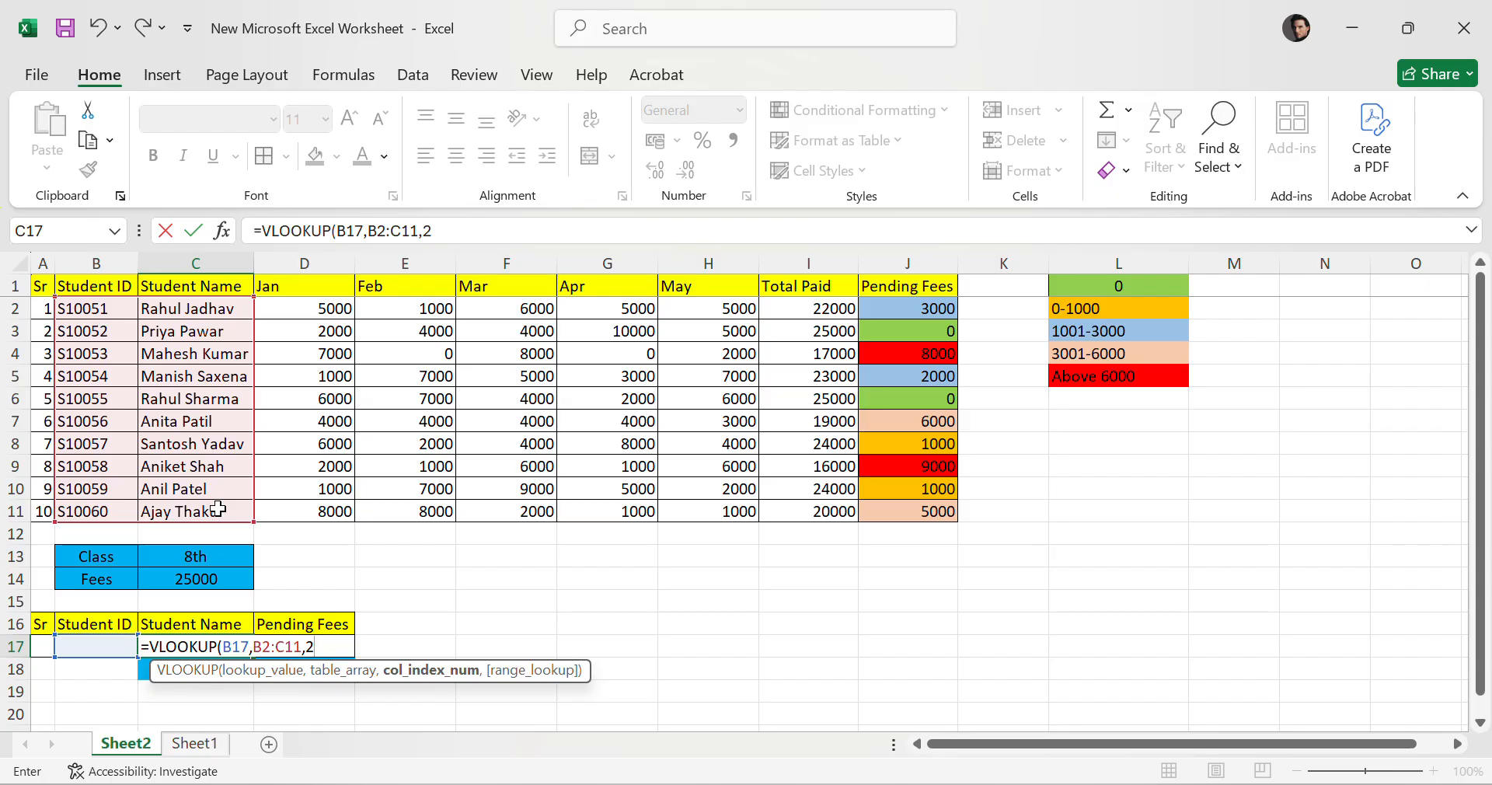
pyautogui.write(',')
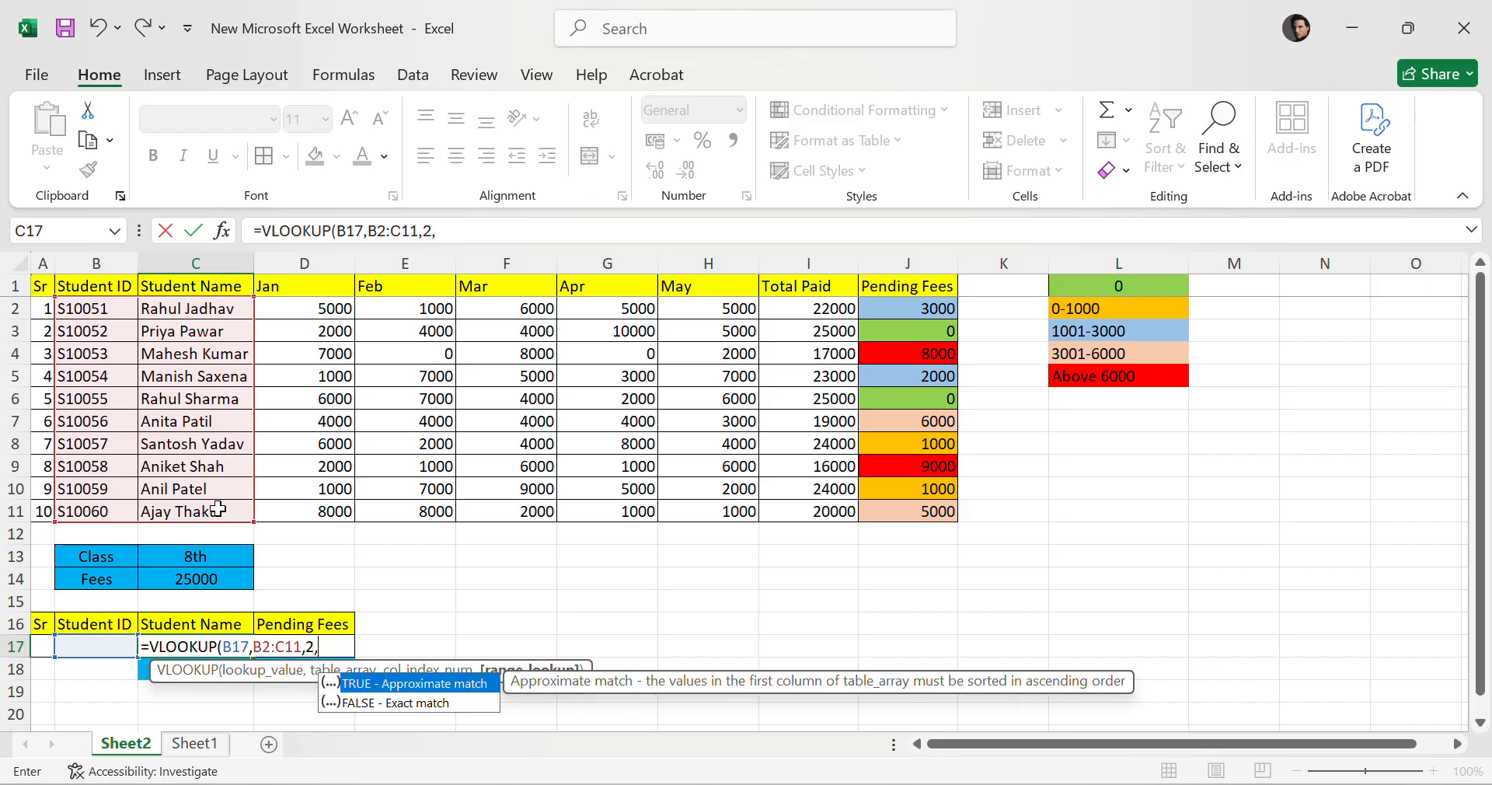
pyautogui.write('0')
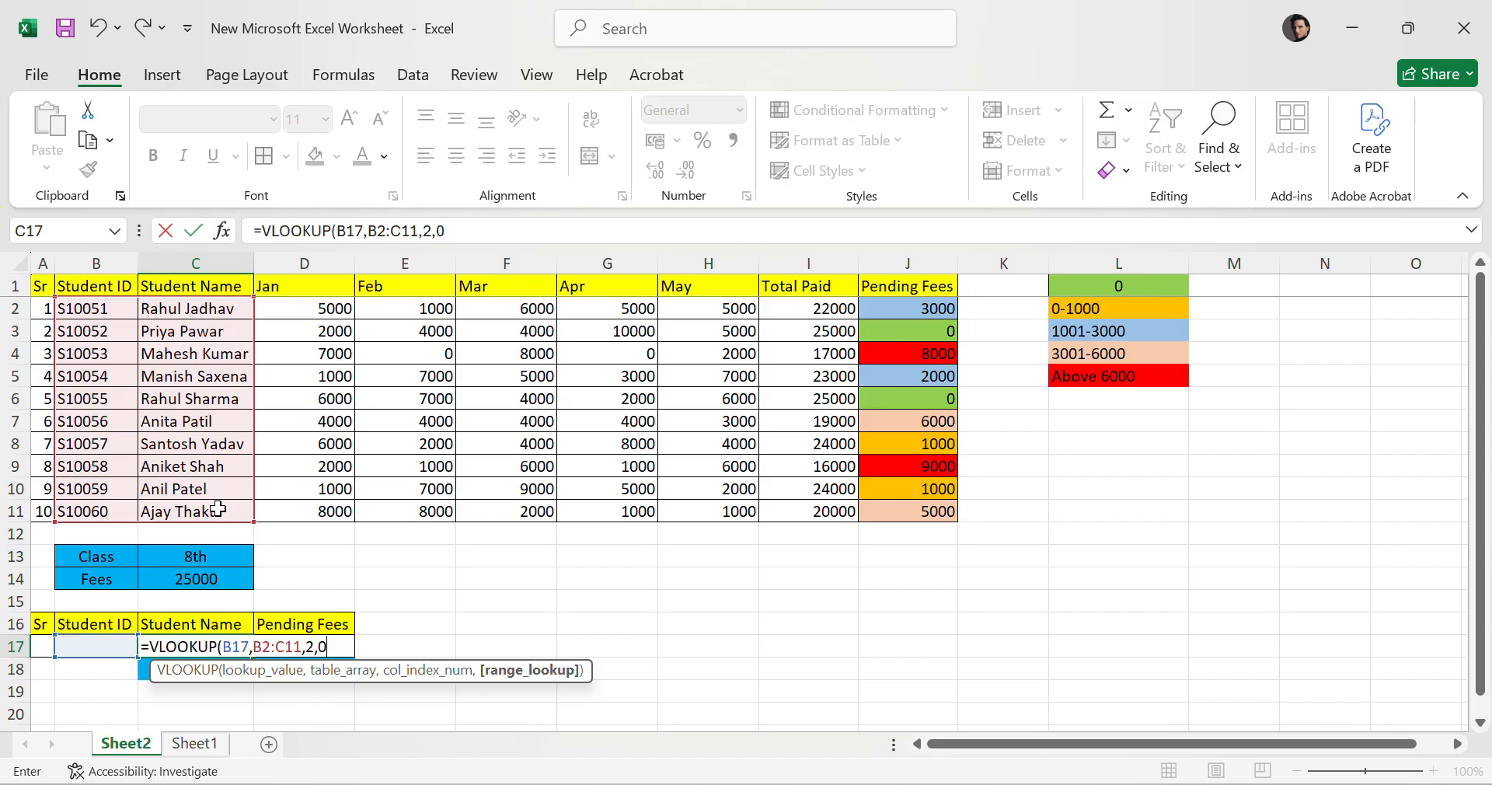
pyautogui.write(')')
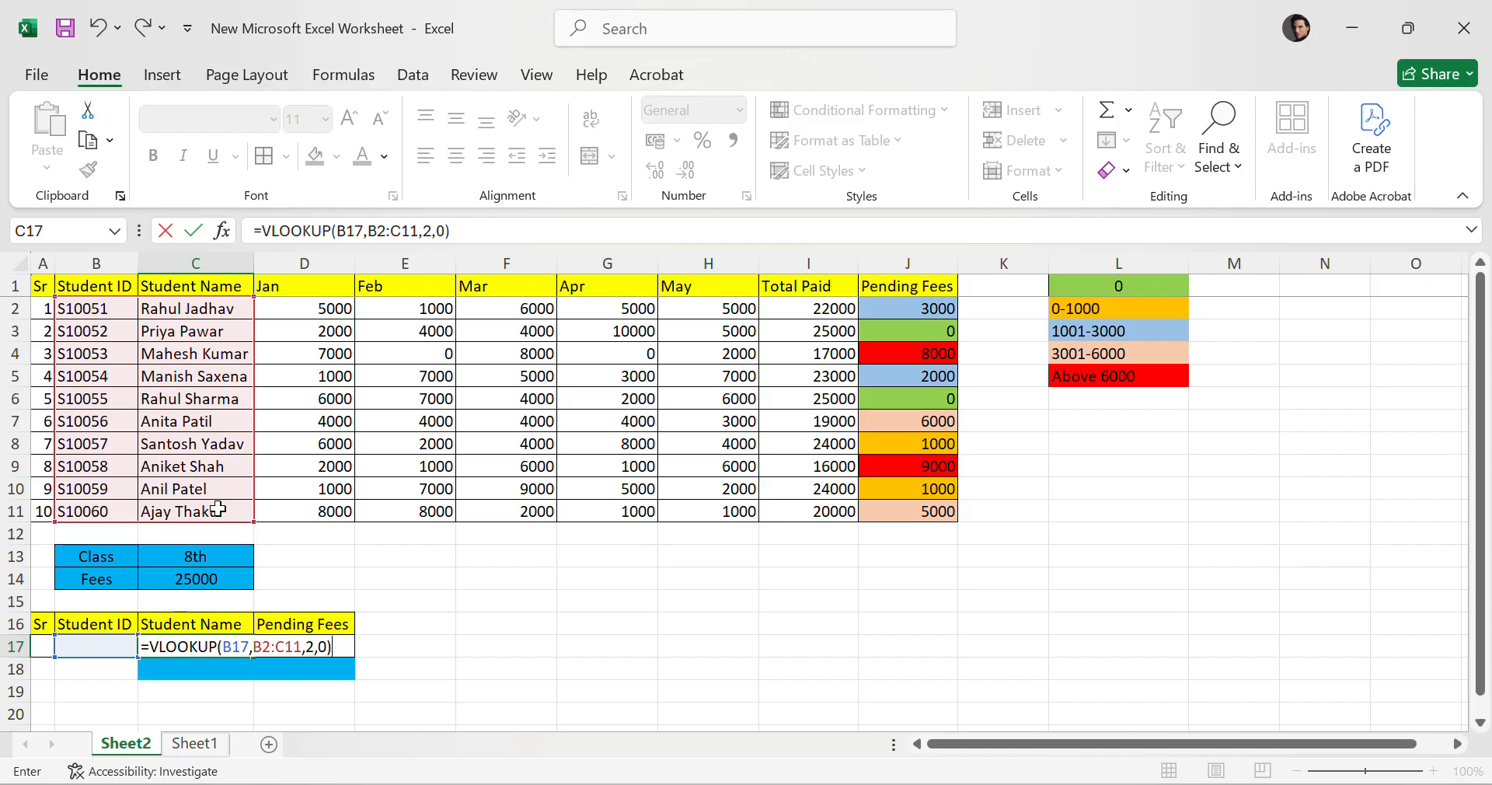
pyautogui.press('Return')
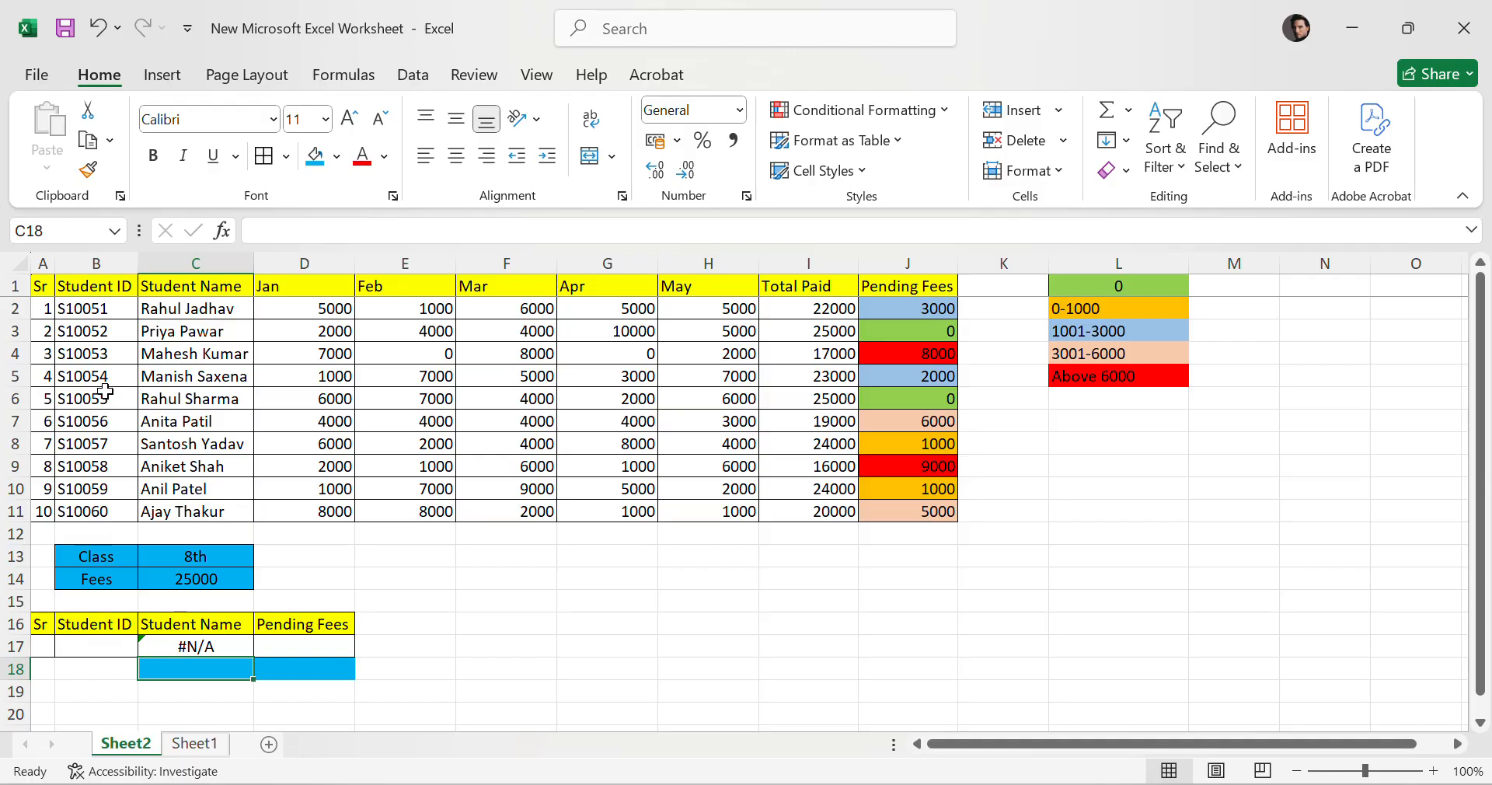
pyautogui.click(306, 647)
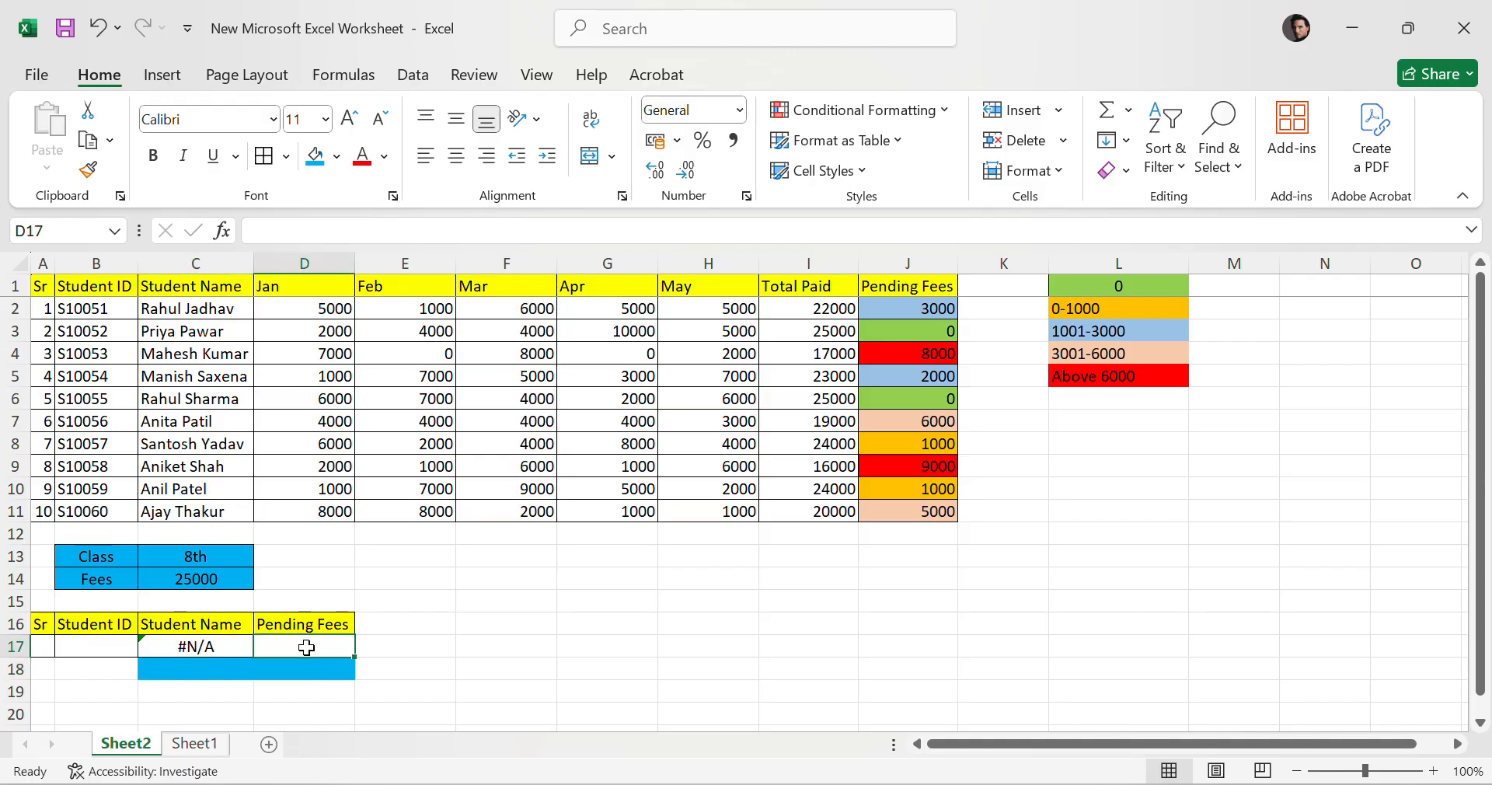
pyautogui.write('=')
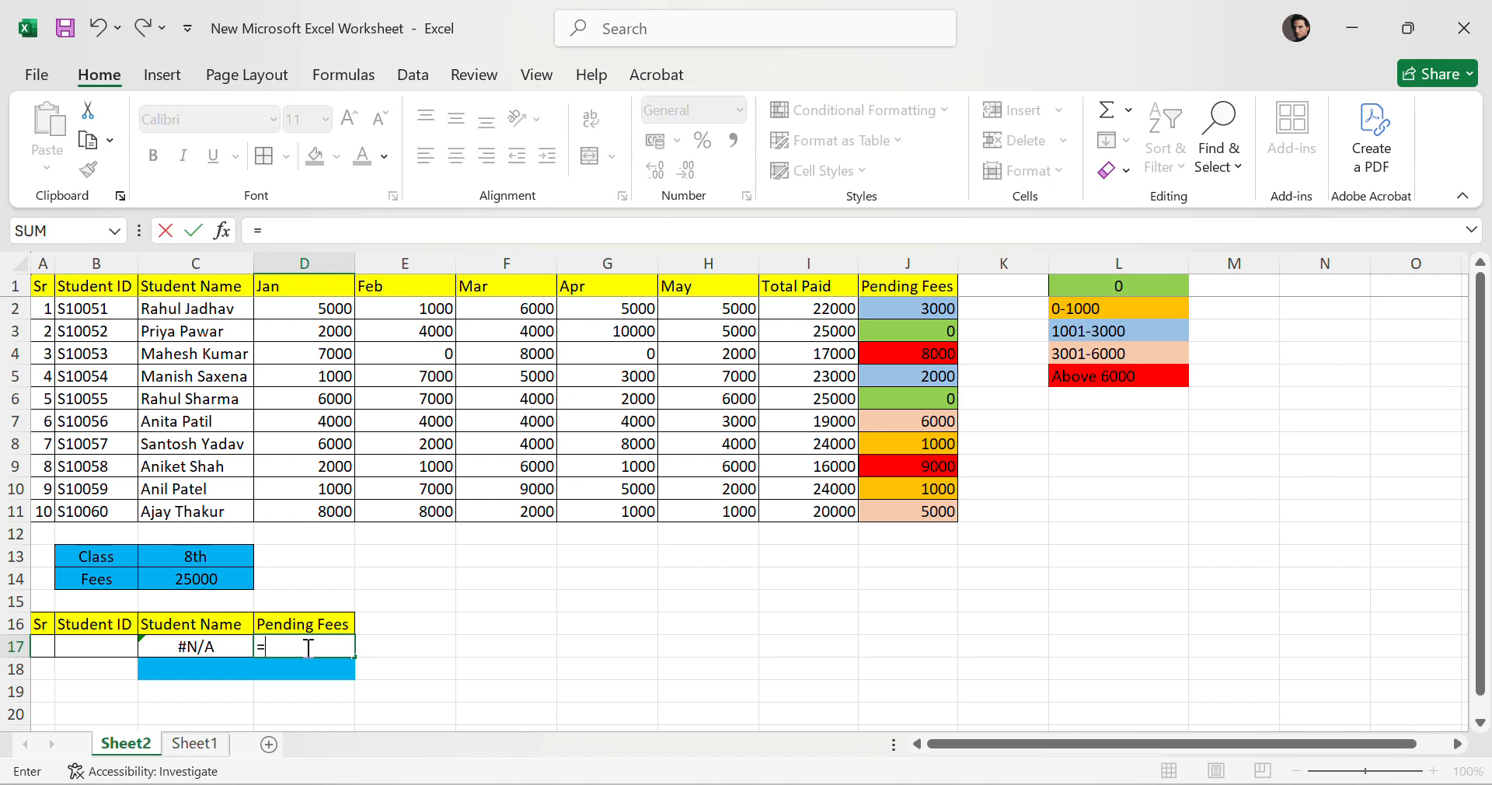
pyautogui.write('VL')
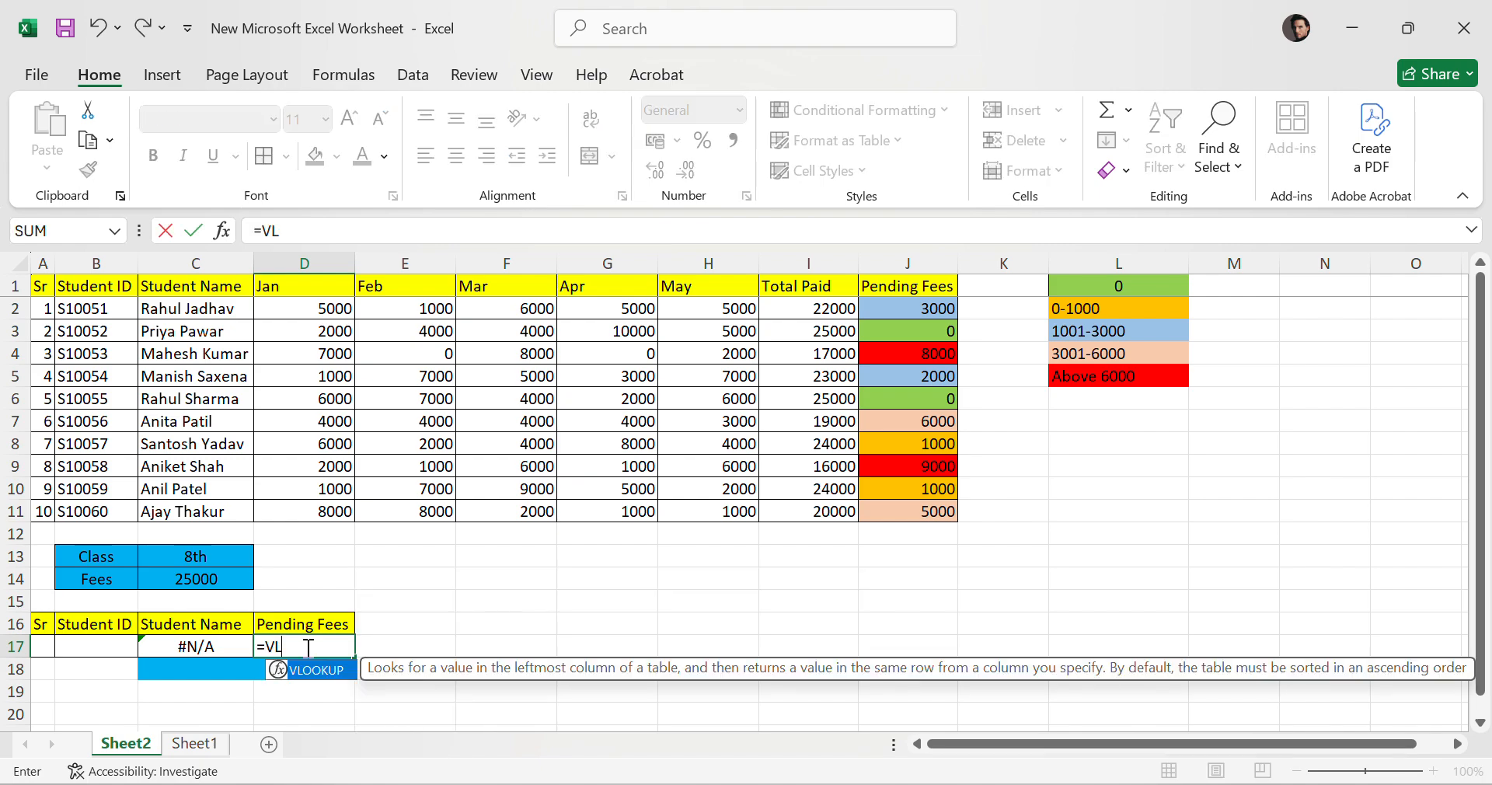
pyautogui.write('OO')
pyautogui.press('BackSpace')
pyautogui.press('BackSpace')
pyautogui.press('BackSpace')
pyautogui.press('BackSpace')
pyautogui.press('BackSpace')
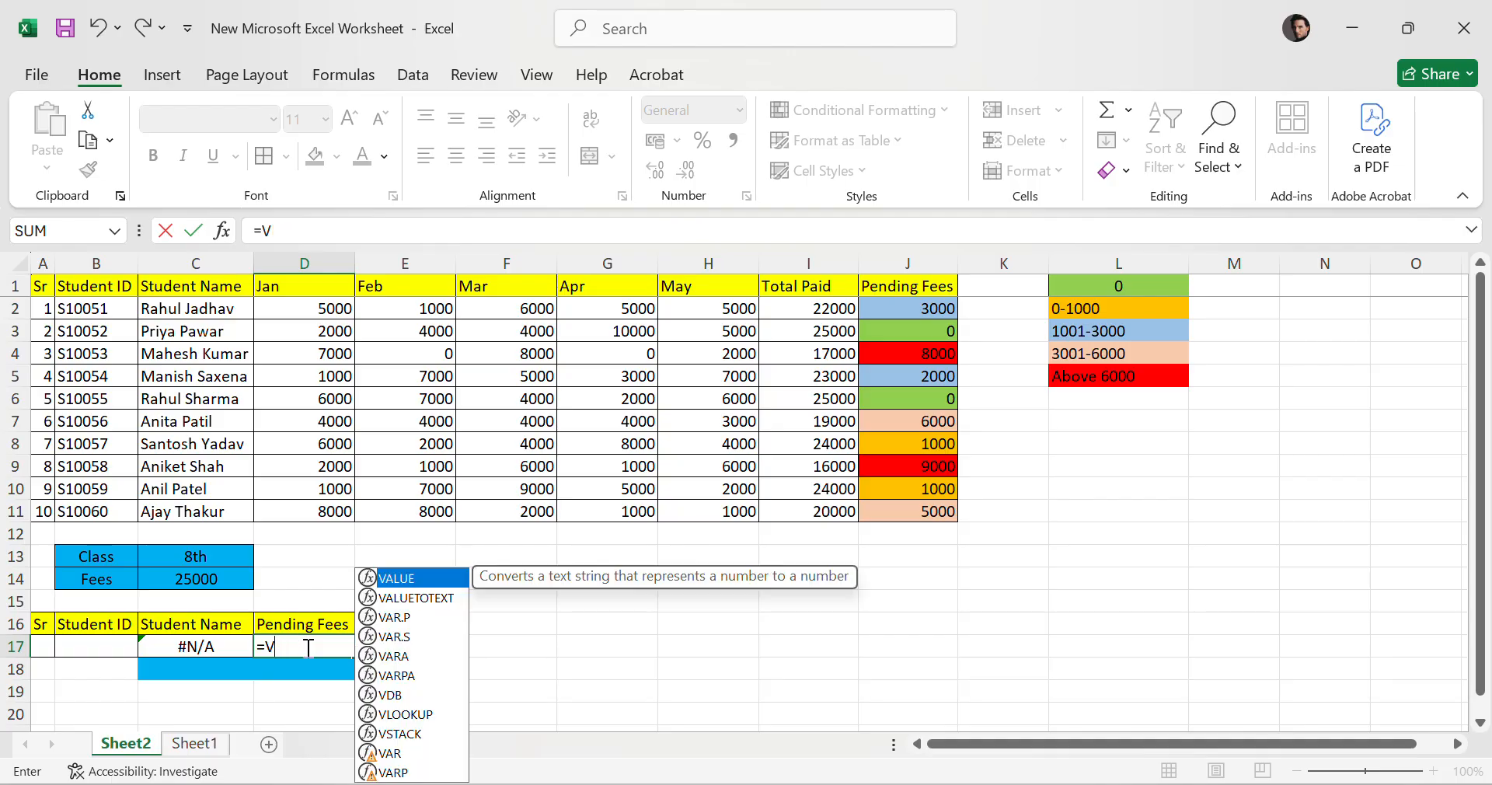
pyautogui.click(600, 645)
# Pick S10056 as the summary table's Student ID to test the name lookup.
pyautogui.click(106, 644)
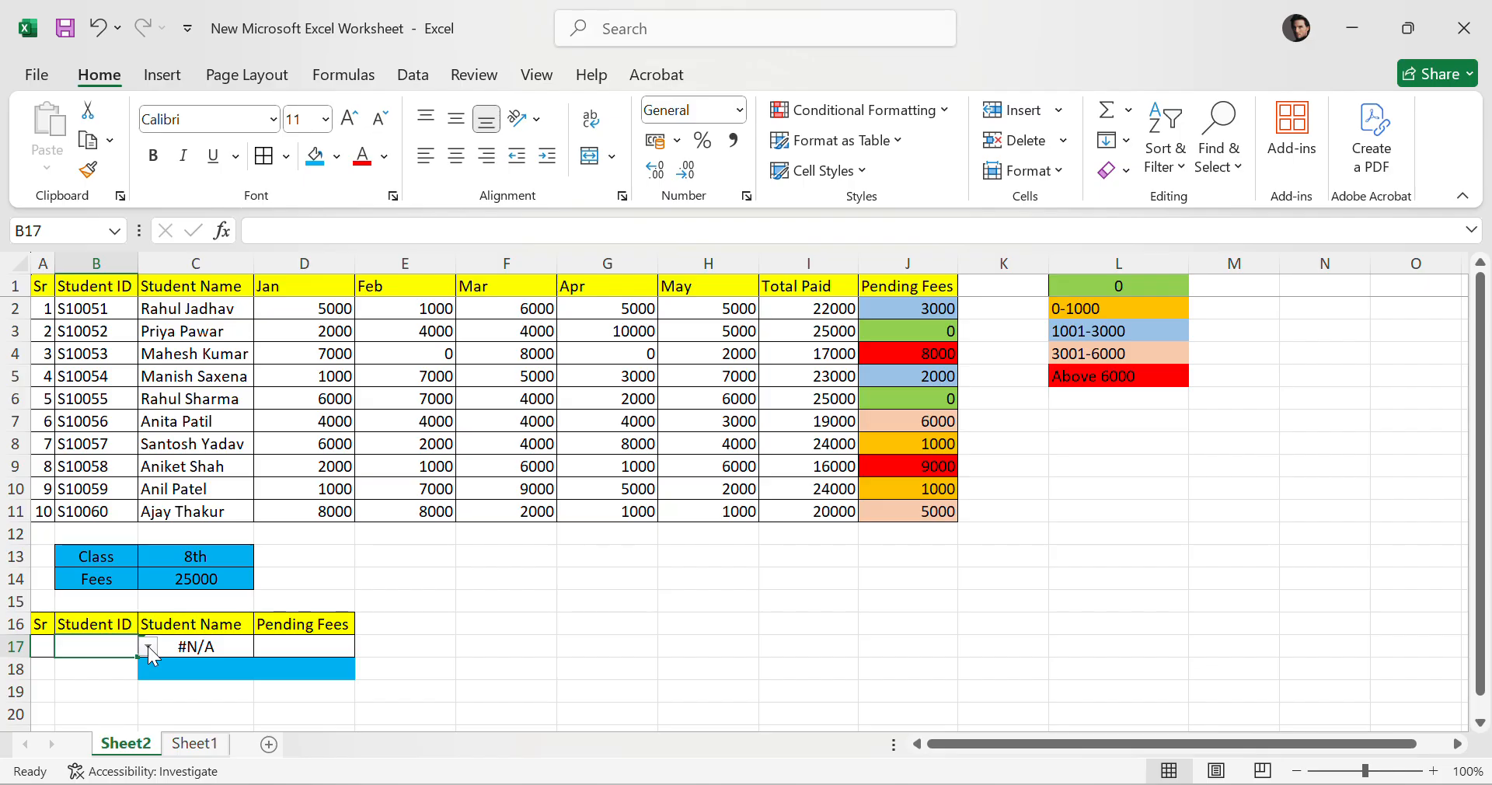
pyautogui.click(148, 646)
pyautogui.click(104, 547)
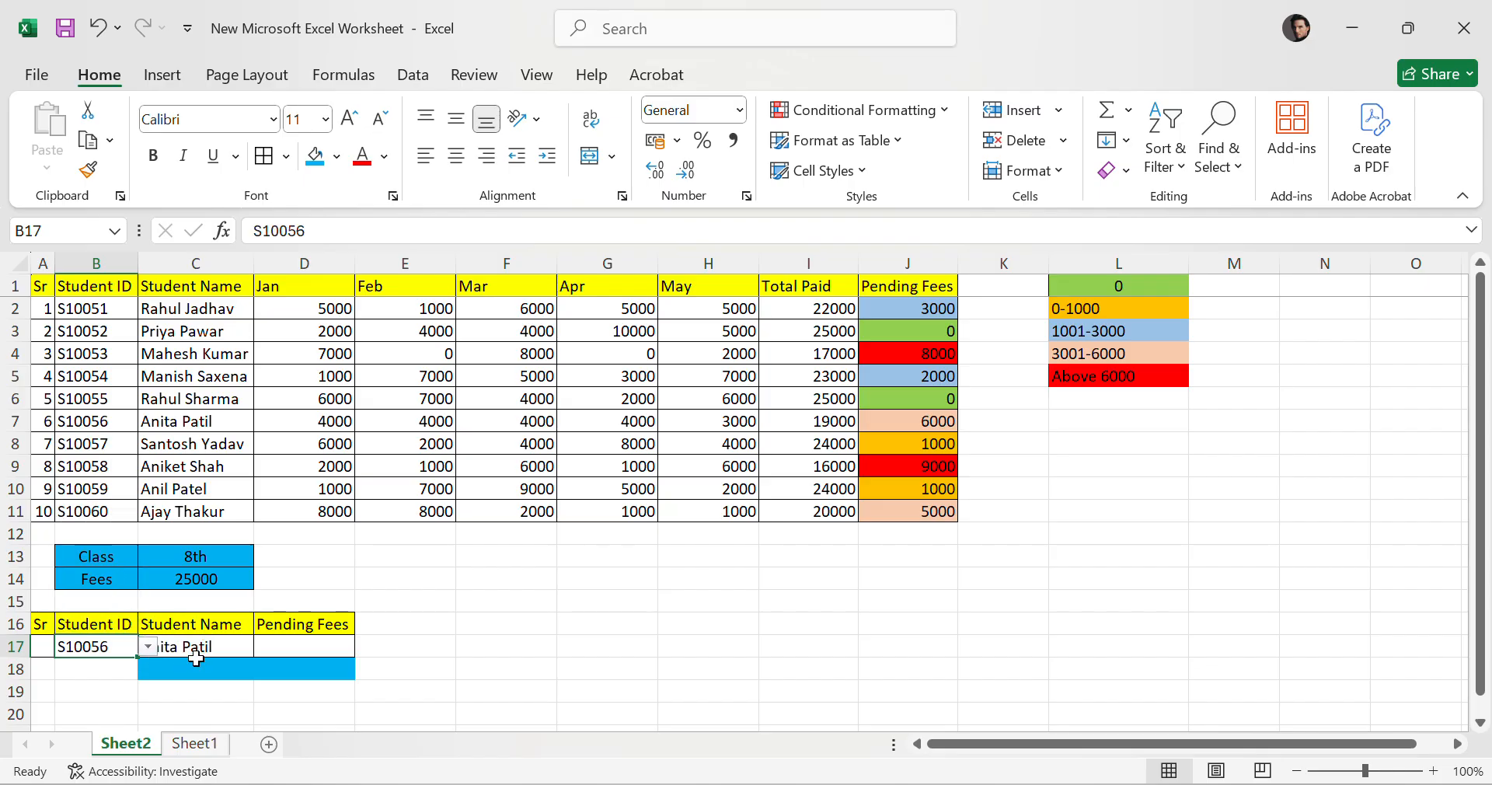
pyautogui.click(409, 673)
pyautogui.click(93, 649)
pyautogui.click(194, 651)
pyautogui.moveTo(74, 421); pyautogui.dragTo(189, 419)
pyautogui.click(651, 722)
pyautogui.click(101, 648)
pyautogui.click(147, 646)
pyautogui.click(81, 468)
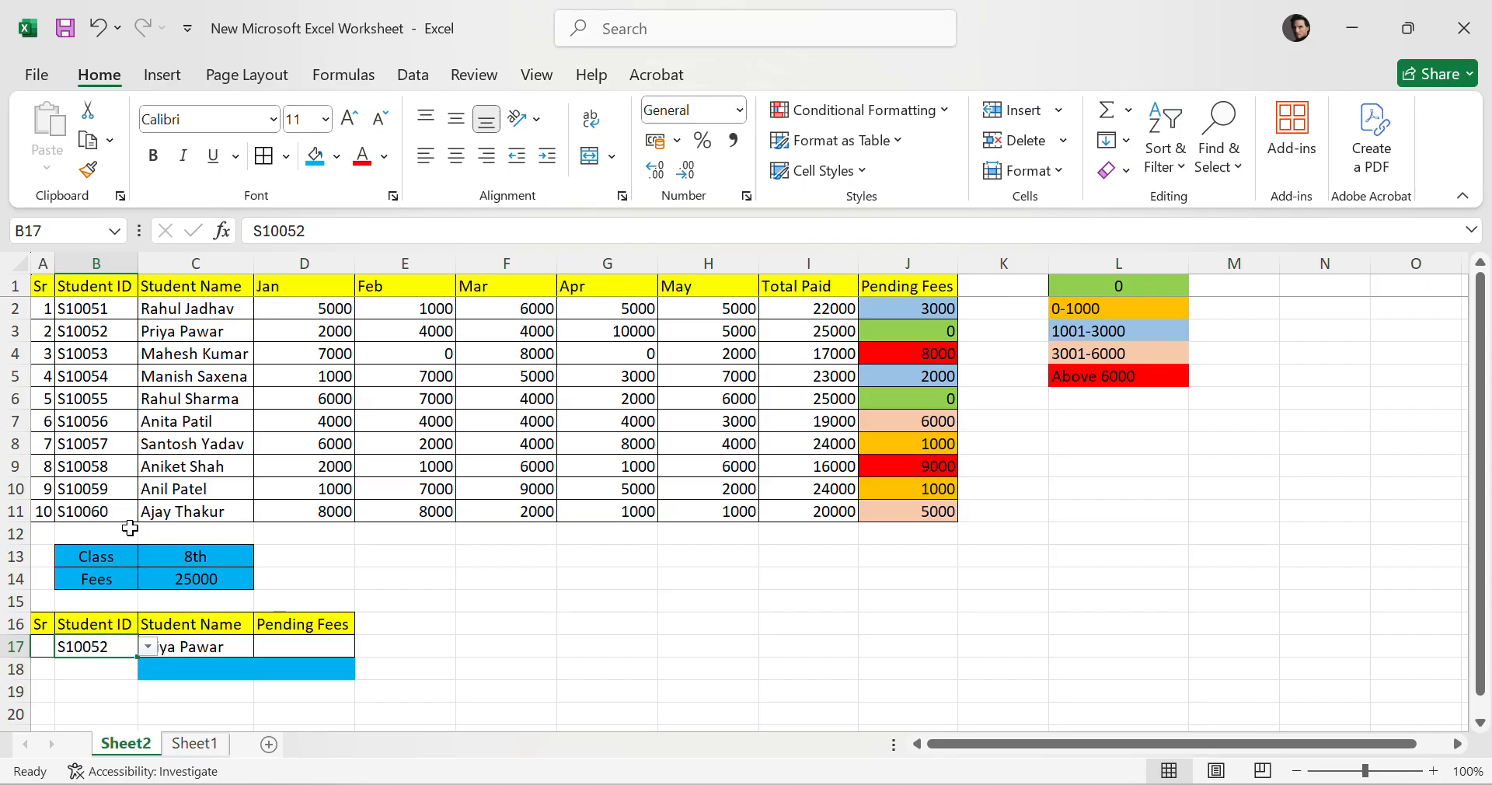
pyautogui.press('Down')
pyautogui.press('Down')
pyautogui.press('Down')
pyautogui.moveTo(80, 652); pyautogui.dragTo(195, 652)
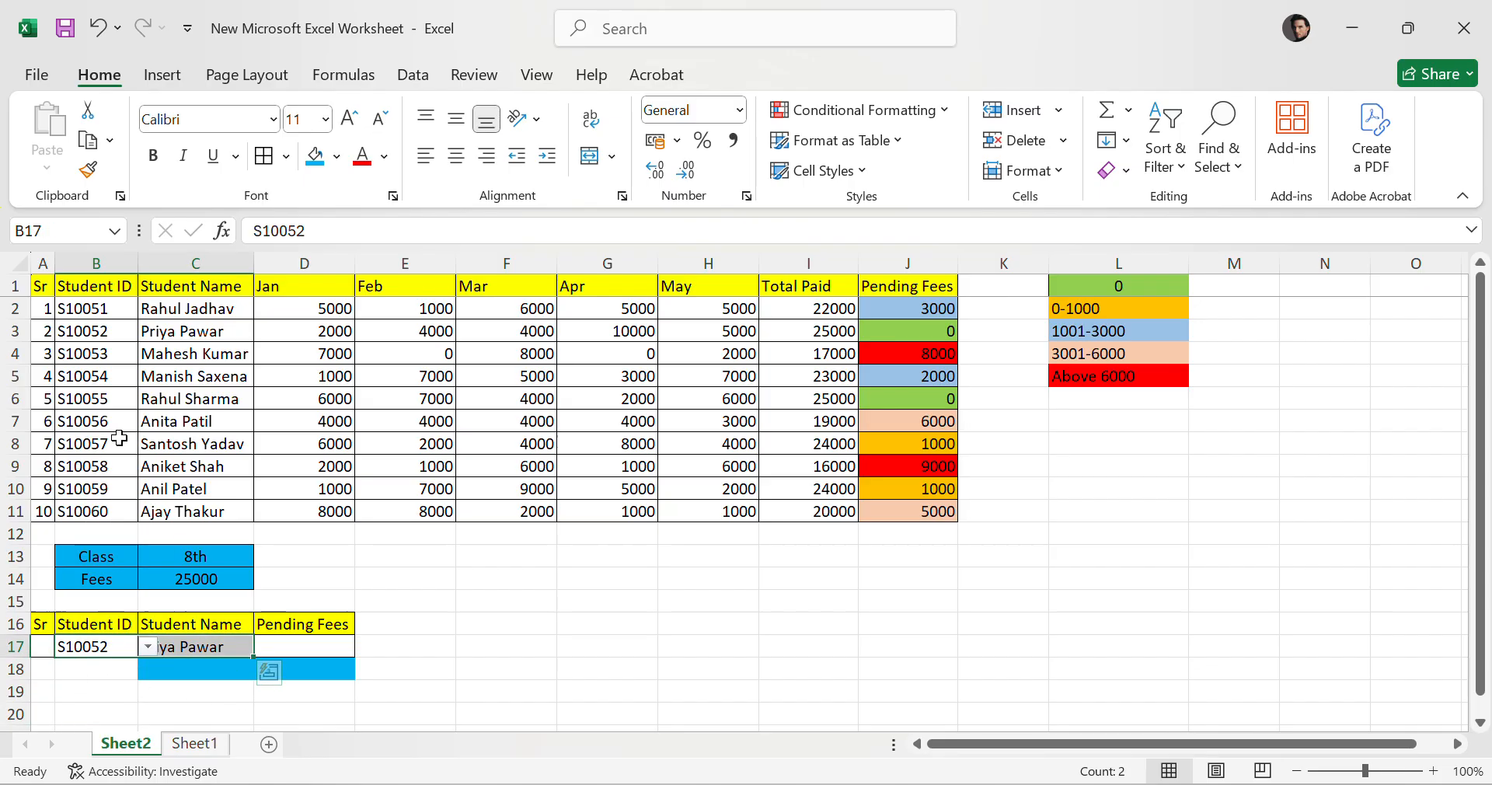
pyautogui.moveTo(92, 330); pyautogui.dragTo(216, 334)
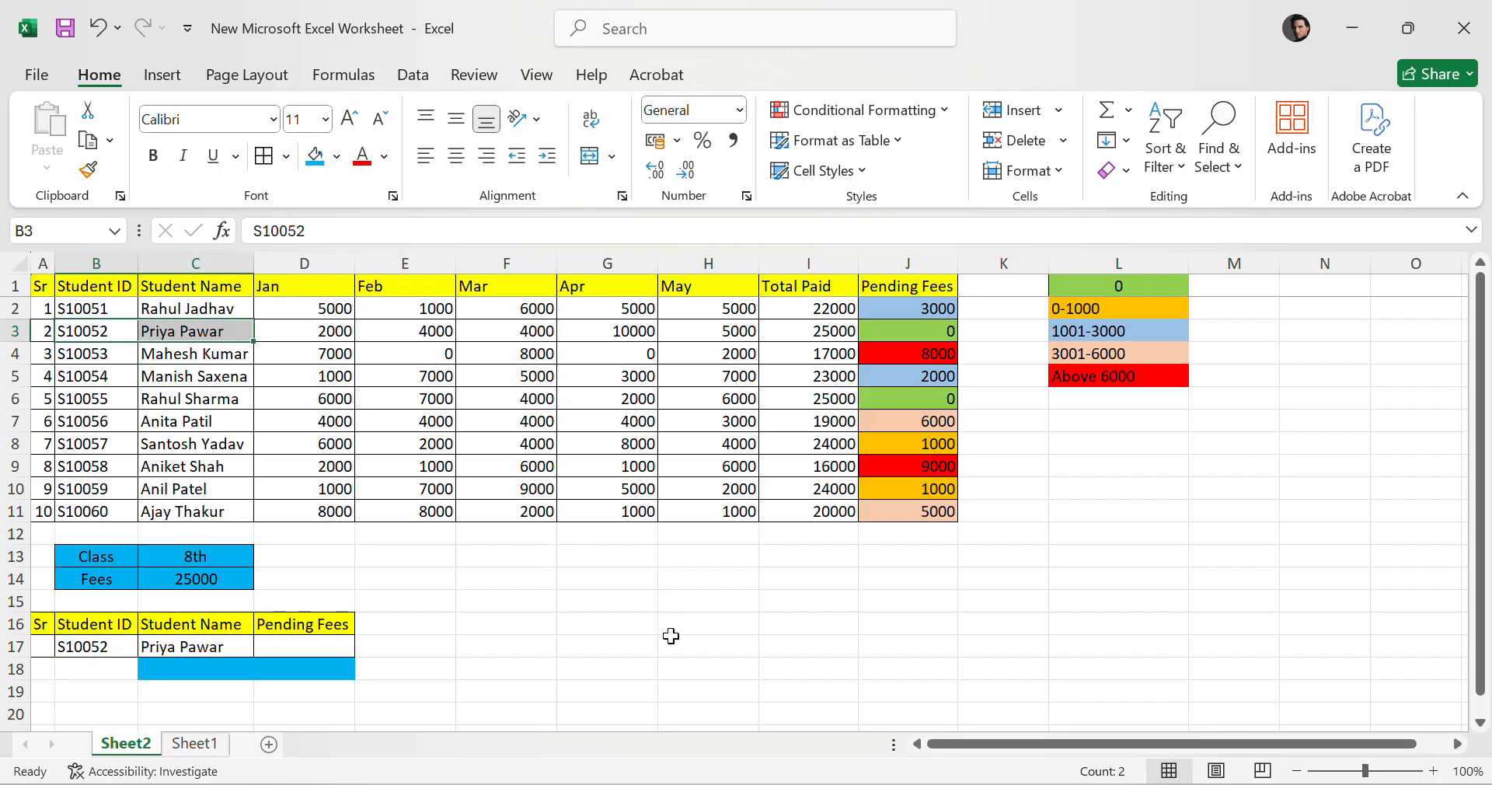
pyautogui.click(598, 650)
pyautogui.moveTo(97, 647); pyautogui.dragTo(204, 659)
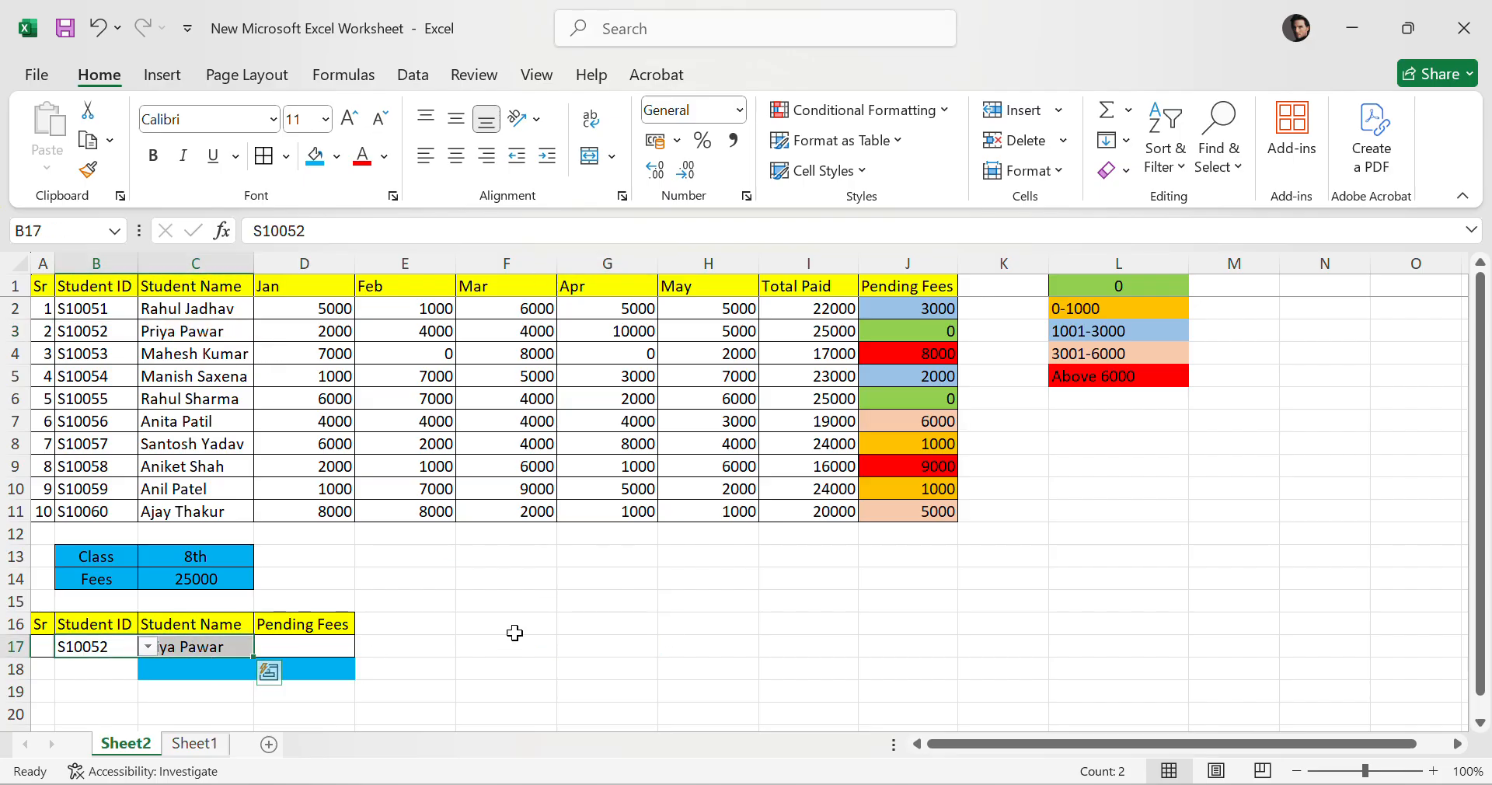
pyautogui.click(699, 626)
# Pick S10058 and then S10059 as the summary Student ID to test the name lookup.
pyautogui.moveTo(81, 490); pyautogui.dragTo(227, 490)
pyautogui.click(91, 652)
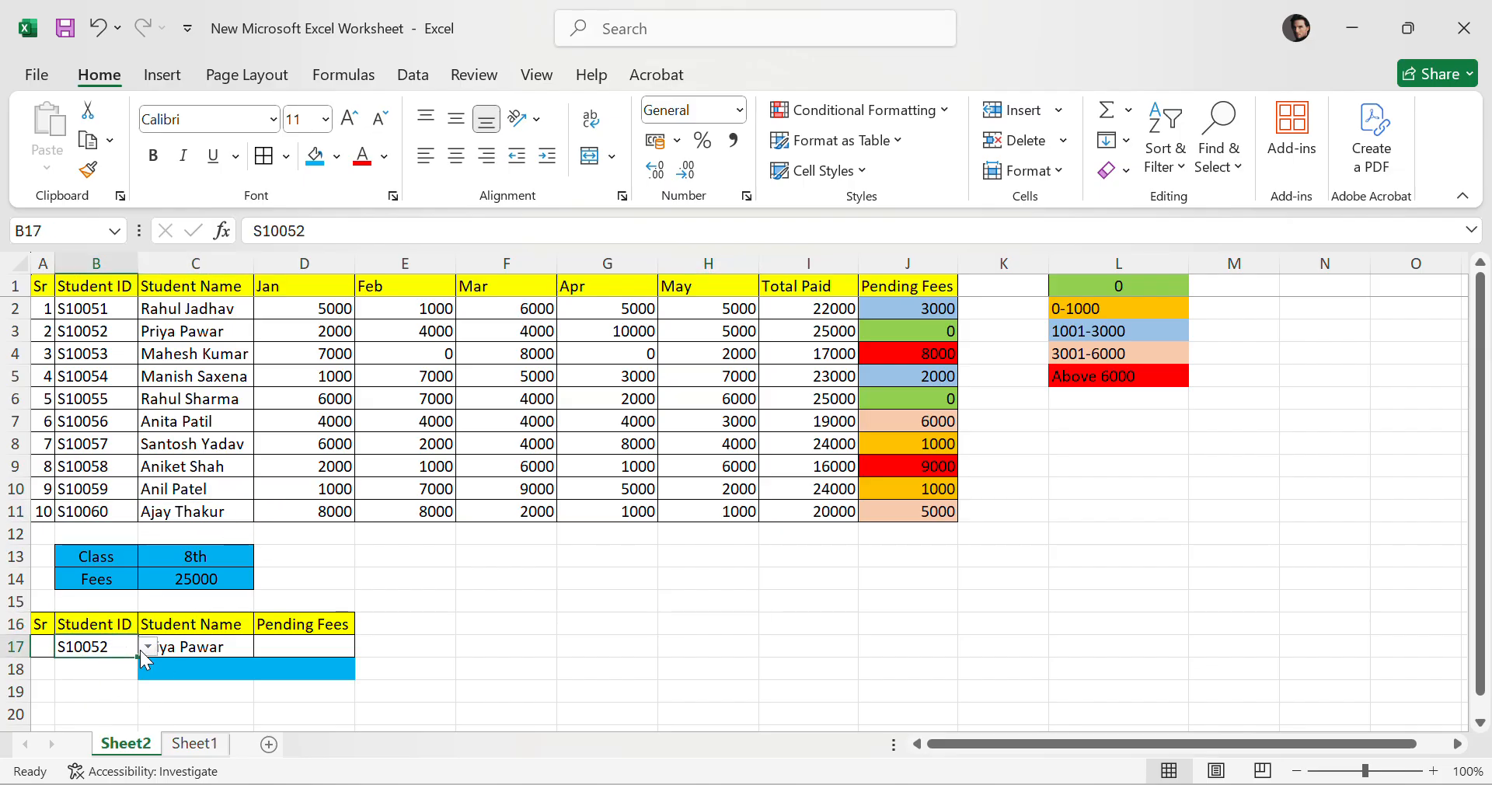
pyautogui.click(146, 647)
pyautogui.click(97, 592)
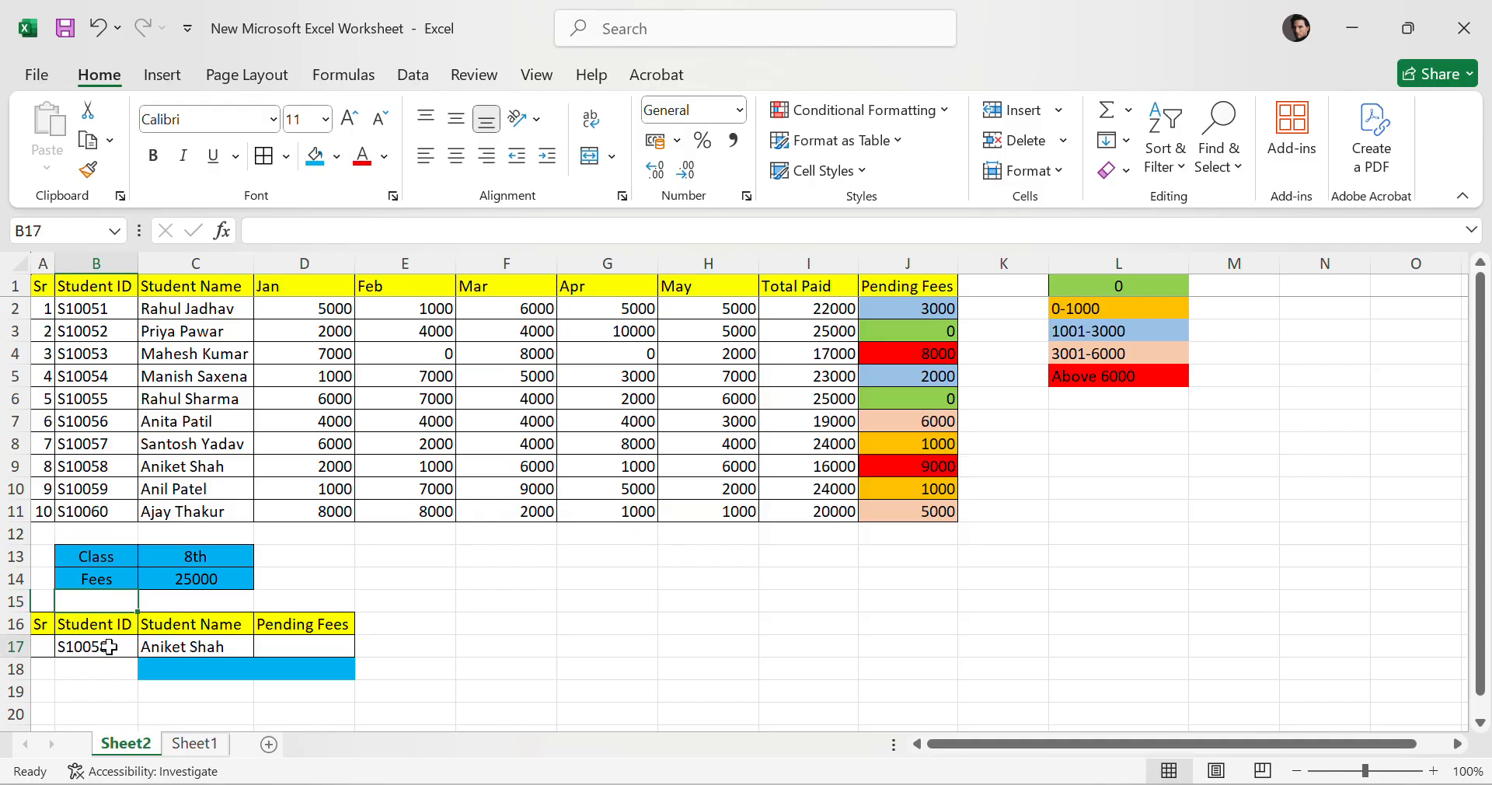
pyautogui.click(148, 647)
pyautogui.click(99, 609)
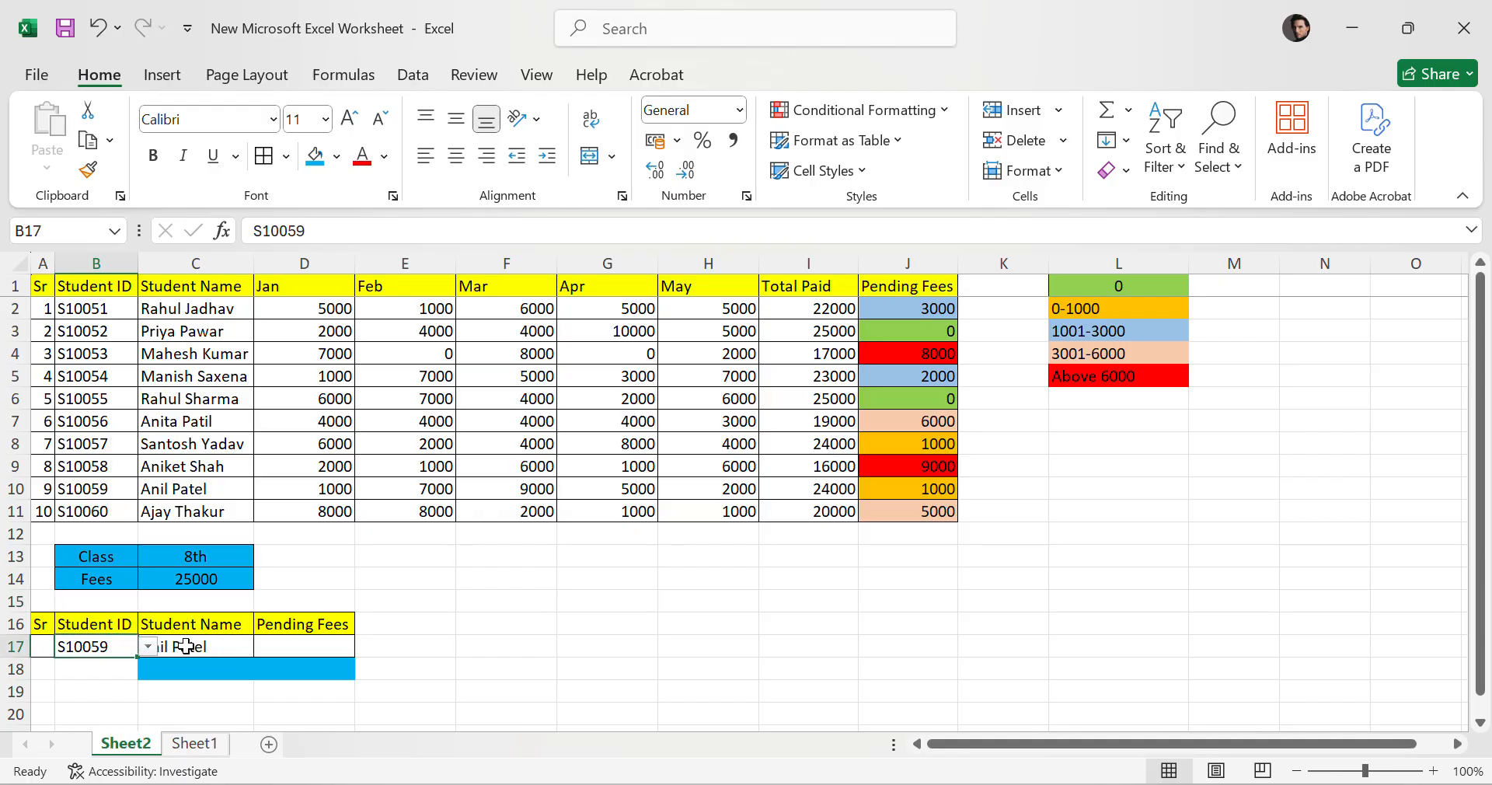
pyautogui.click(313, 647)
pyautogui.moveTo(109, 648); pyautogui.dragTo(208, 647)
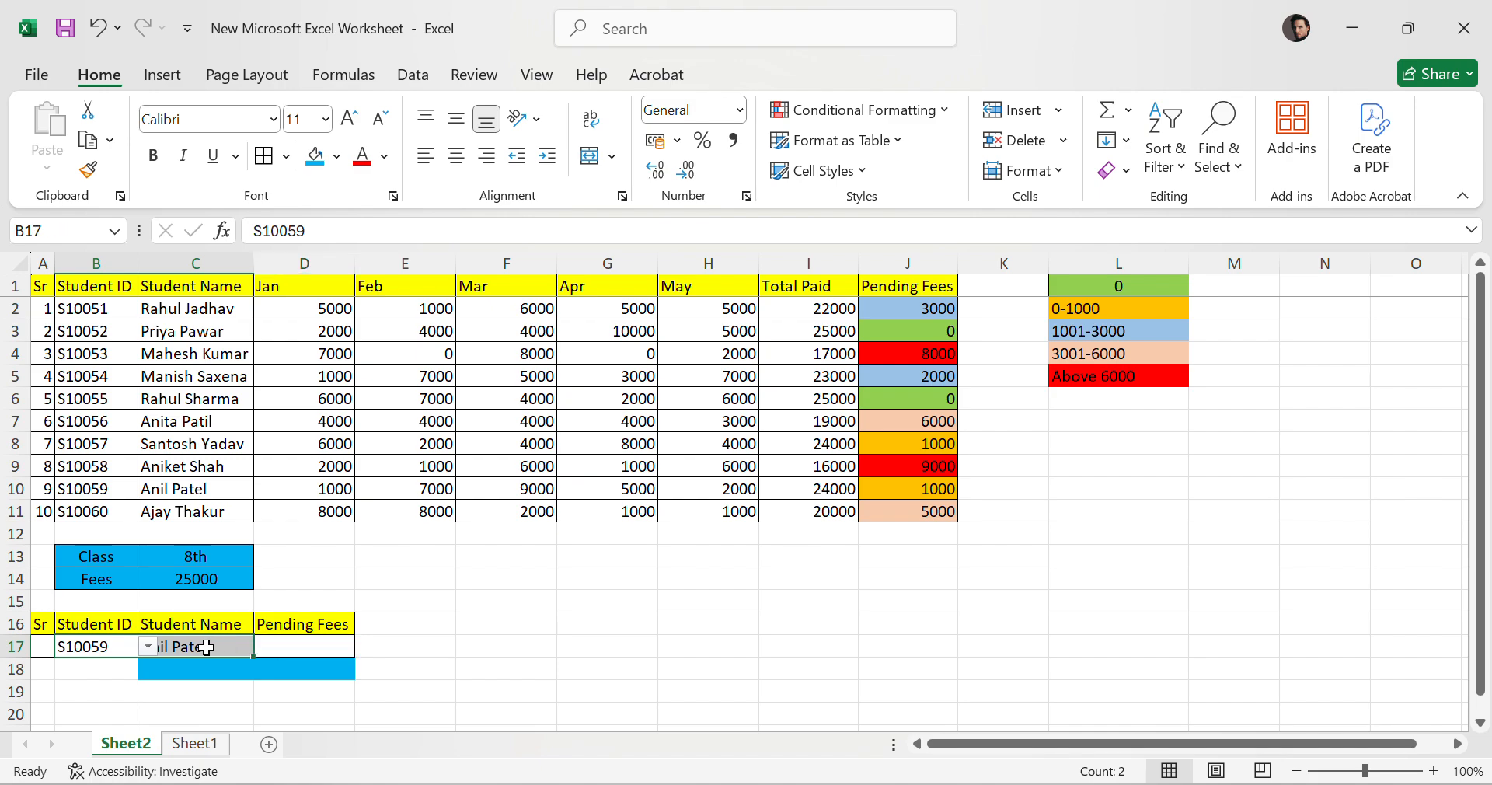
pyautogui.click(575, 664)
pyautogui.click(204, 490)
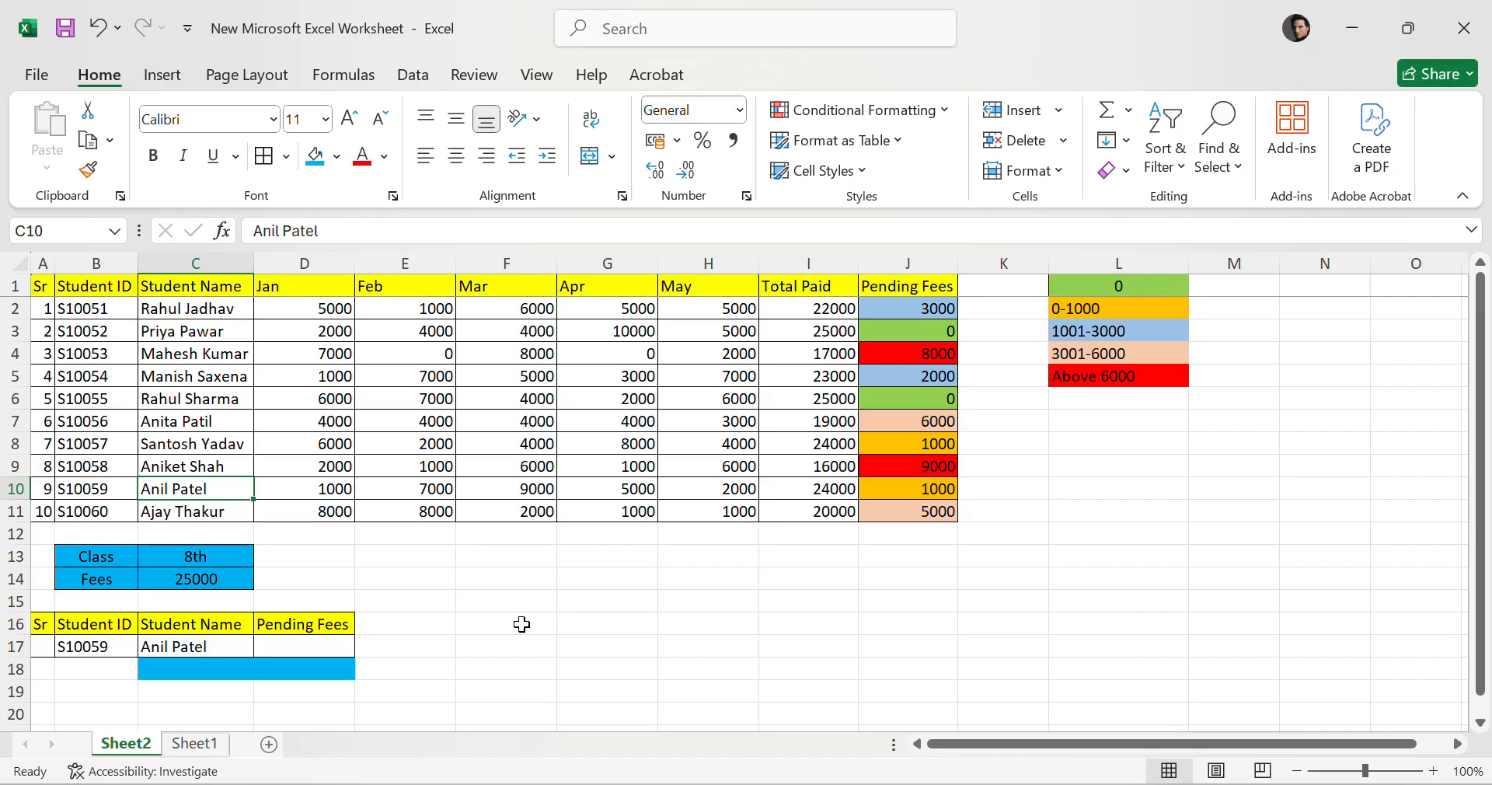
pyautogui.write('jITENDRA')
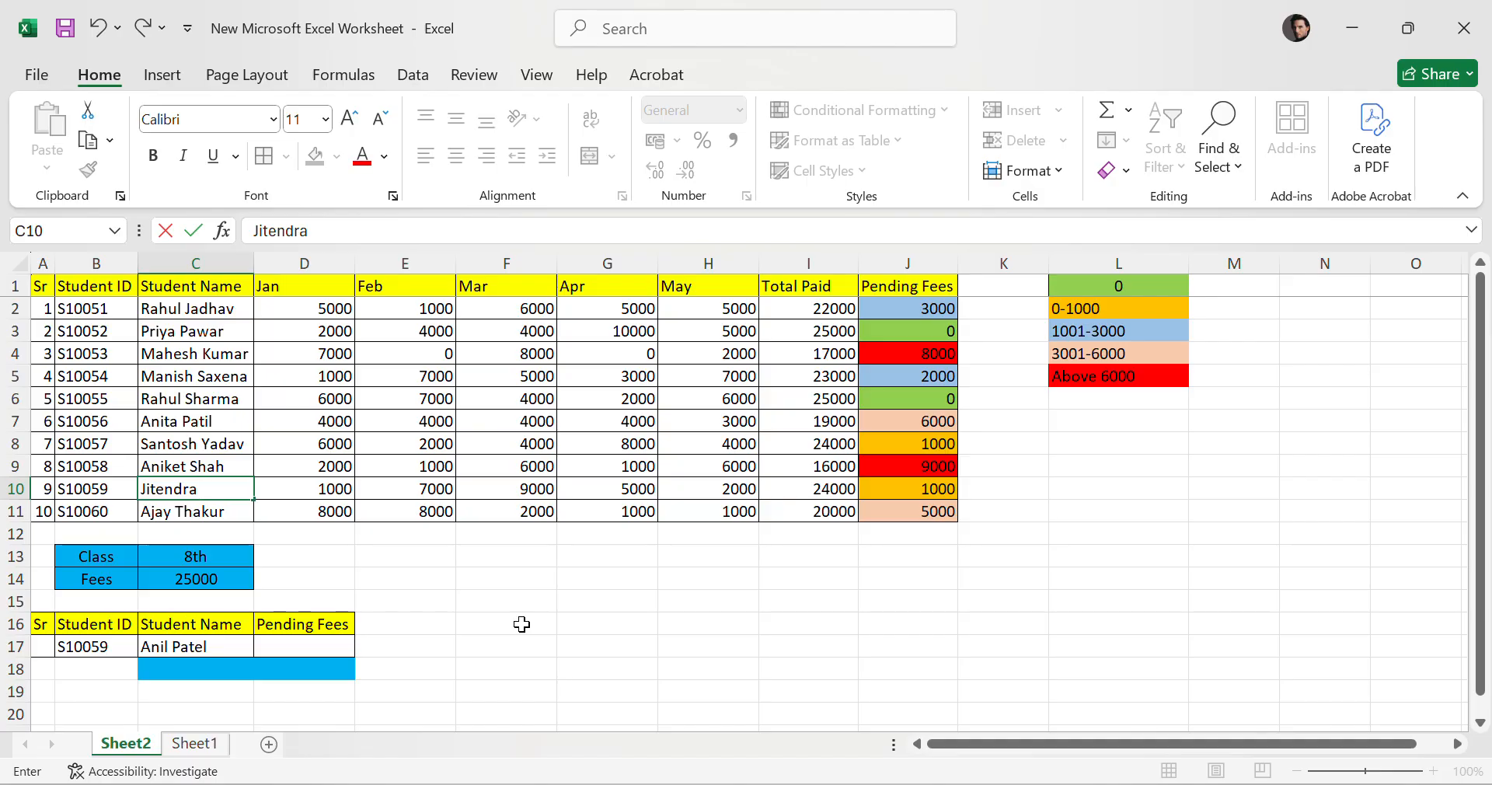
pyautogui.press('Return')
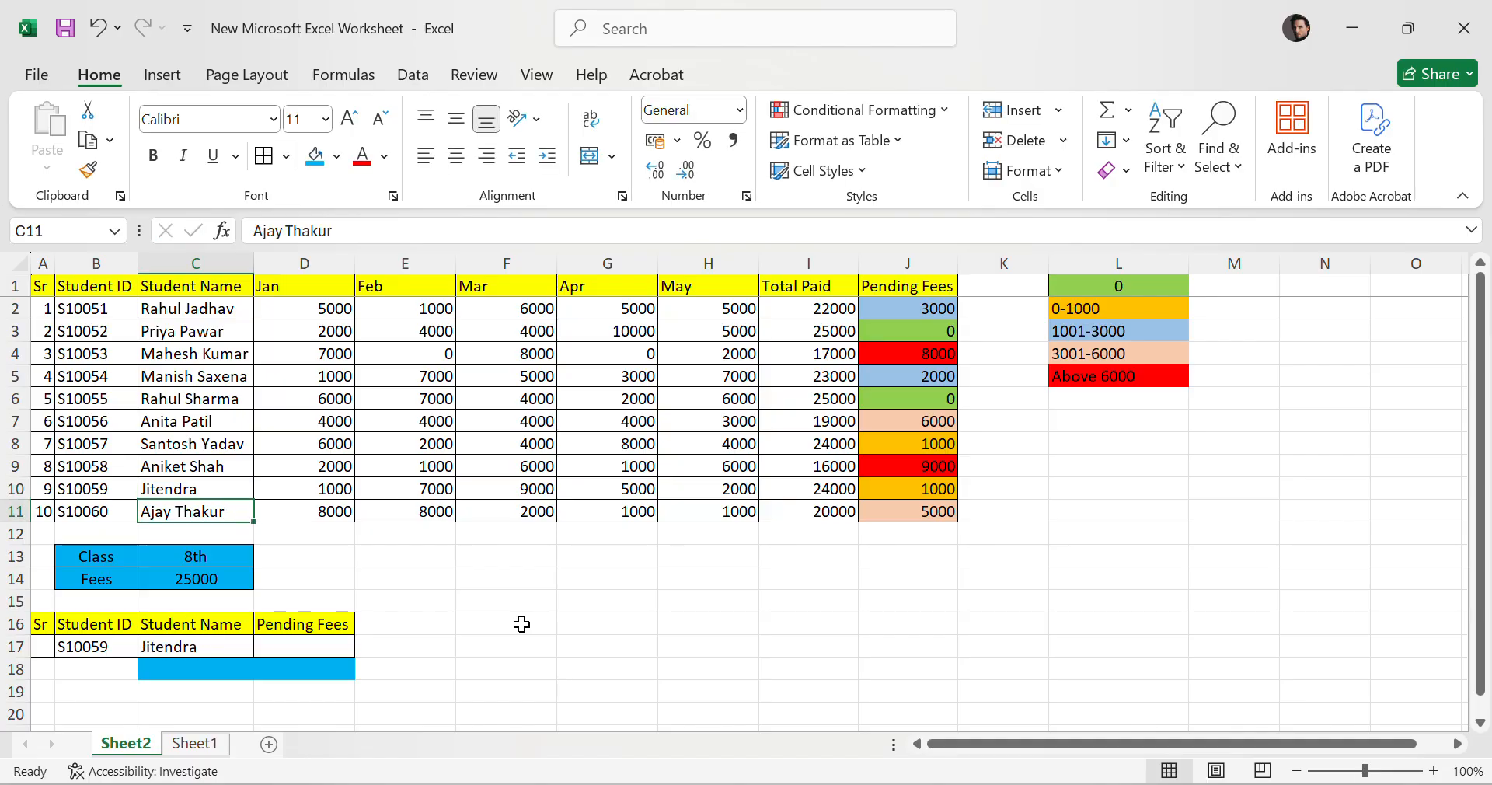
# Undo the student name change in the fee table.
pyautogui.moveTo(235, 646); pyautogui.dragTo(124, 644)
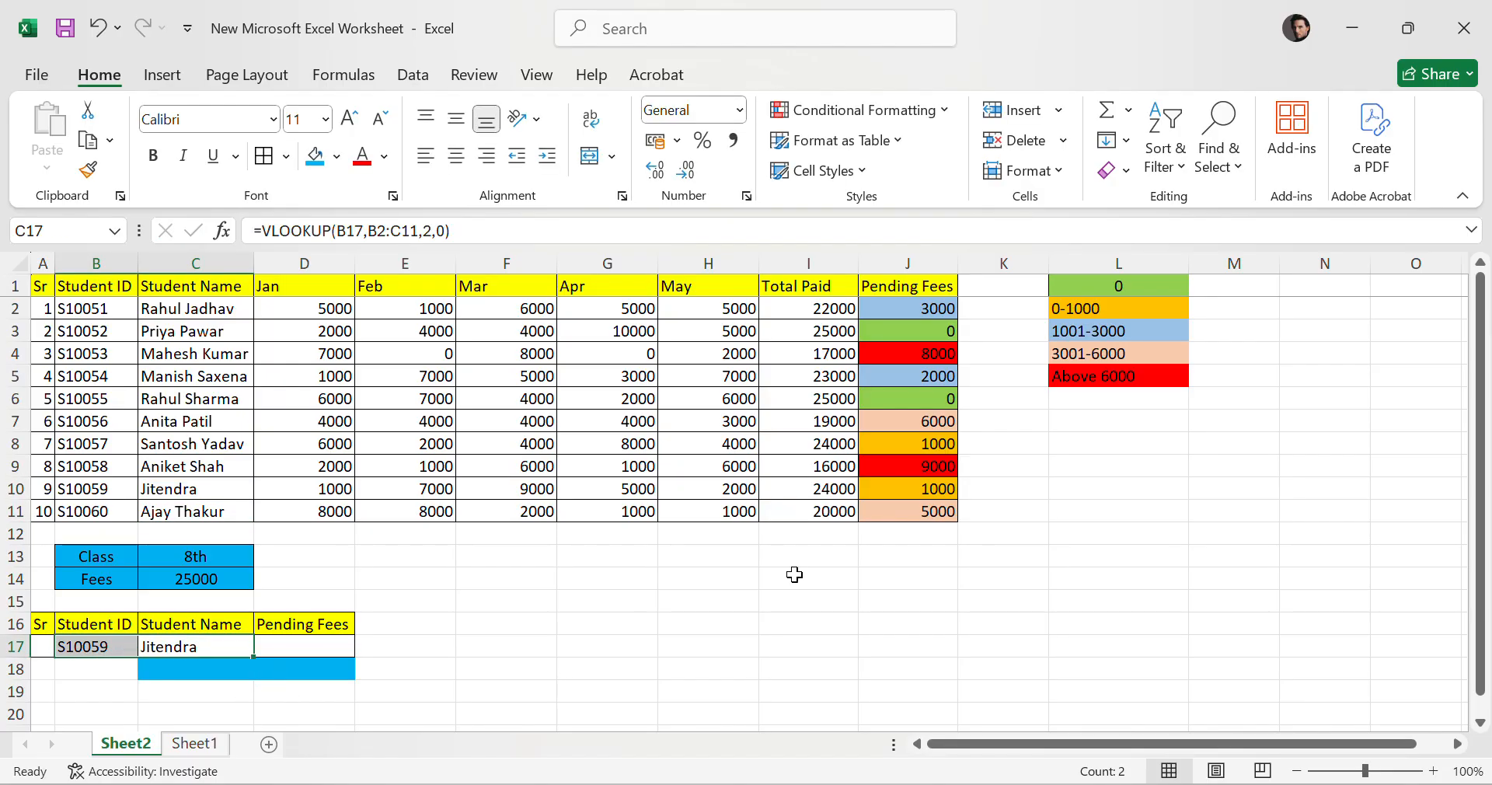
pyautogui.moveTo(879, 784)
pyautogui.click(696, 706)
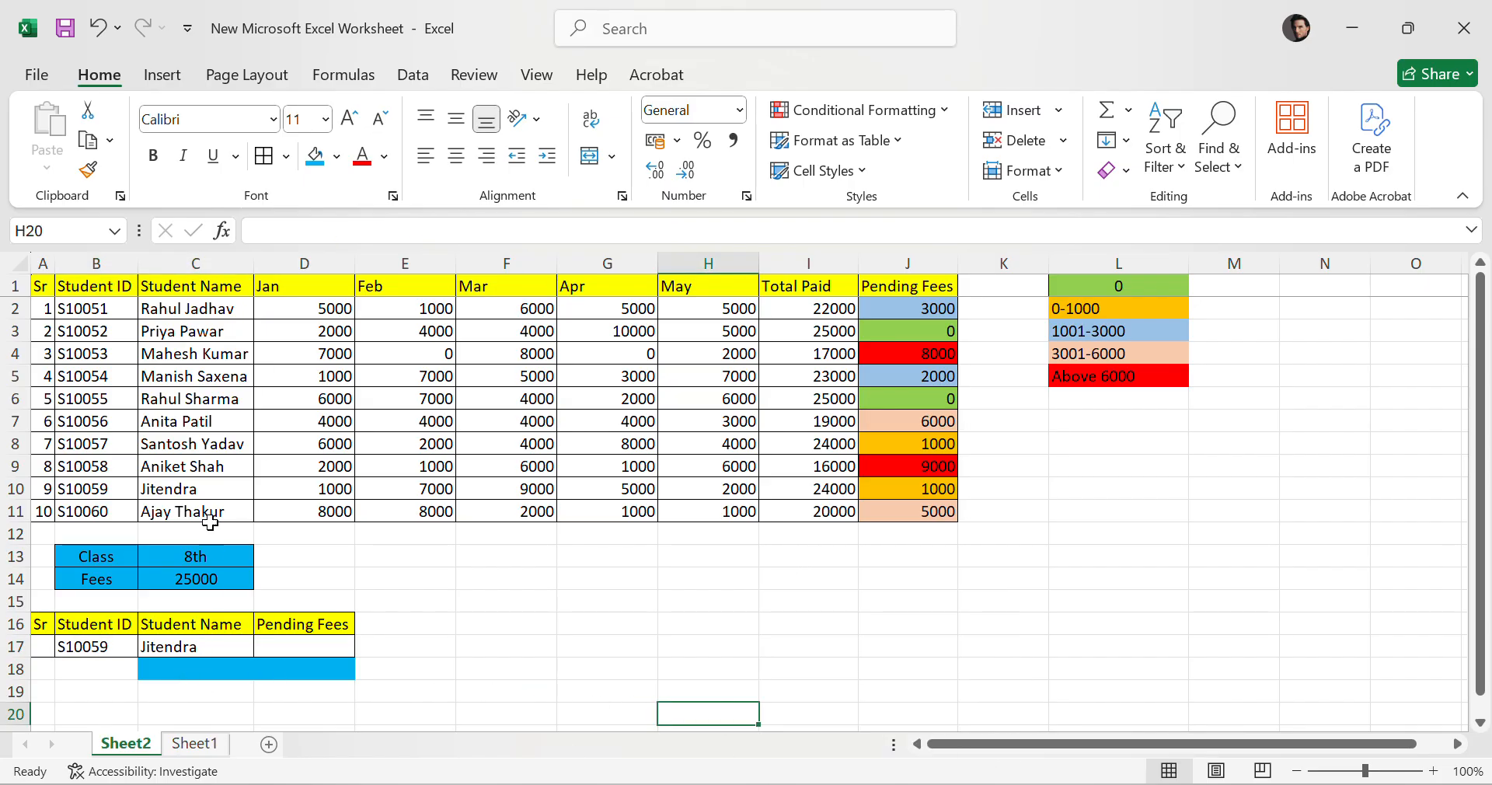
pyautogui.click(208, 487)
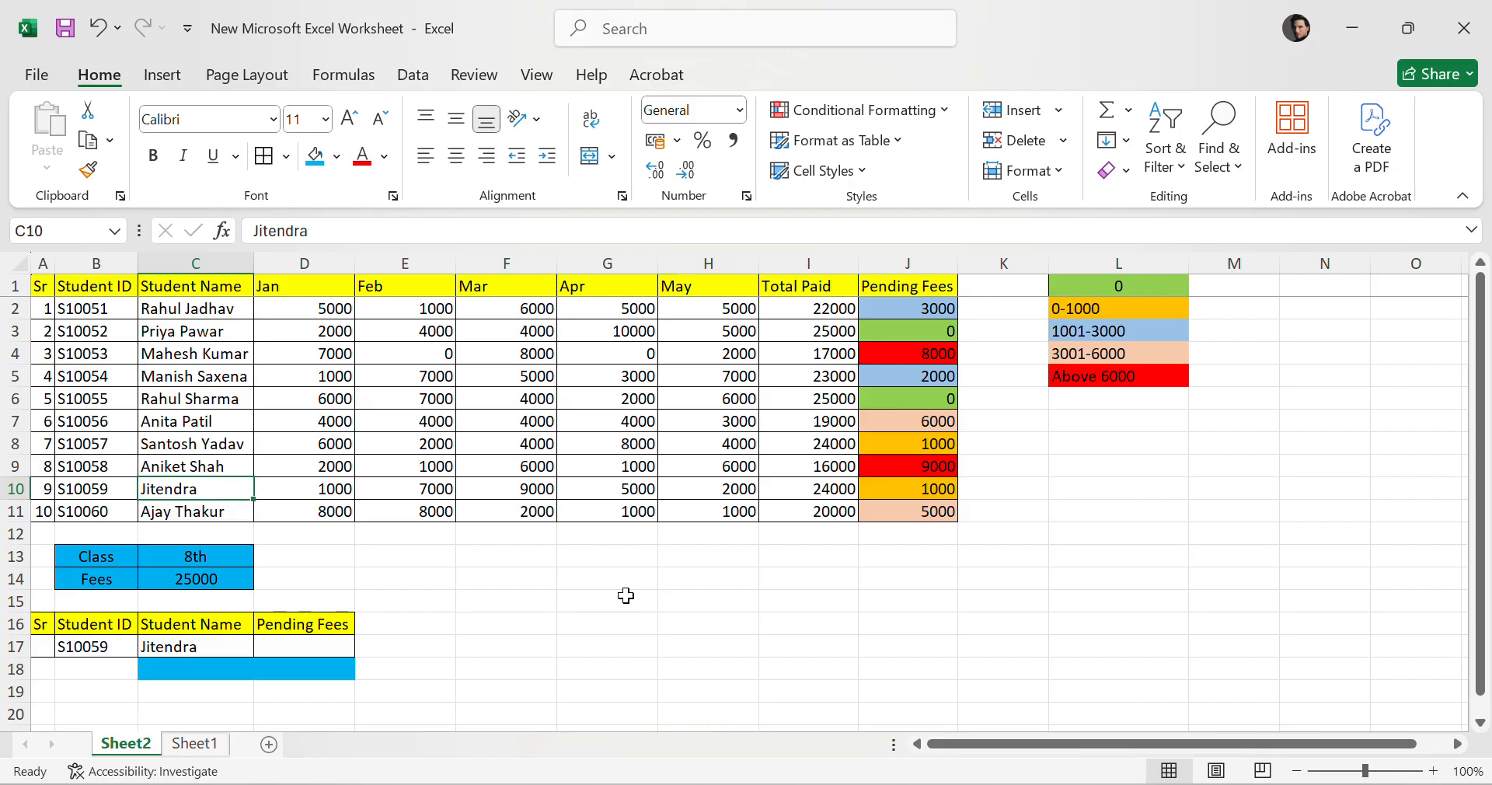
pyautogui.hotkey('ctrl', 'z')
pyautogui.click(237, 647)
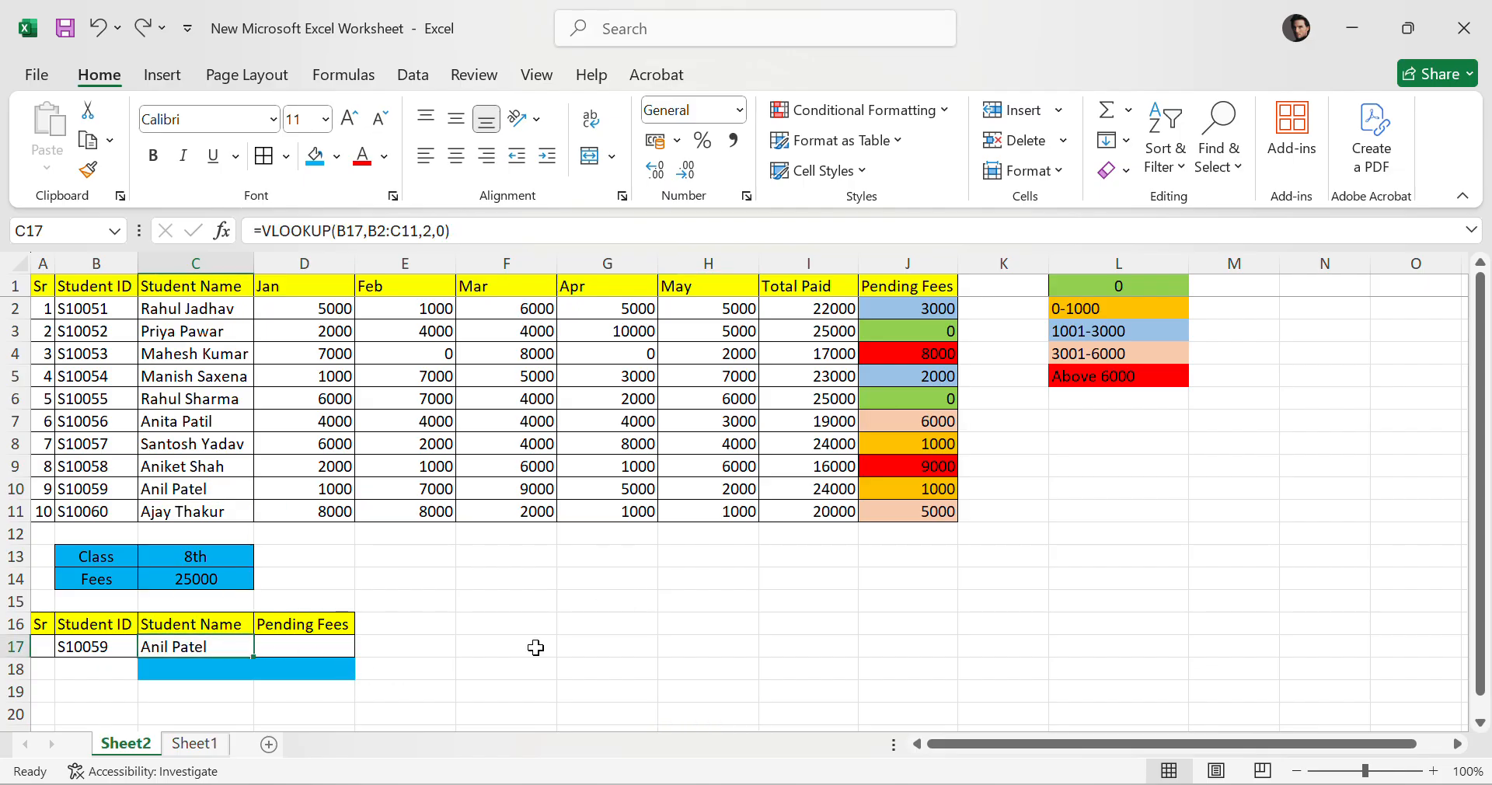
# Enter =VLOOKUP(B17,B2:J11,9,0) in the summary table's Pending Fees cell to fetch the chosen student's pending fees.
pyautogui.click(575, 648)
pyautogui.click(82, 647)
pyautogui.click(193, 645)
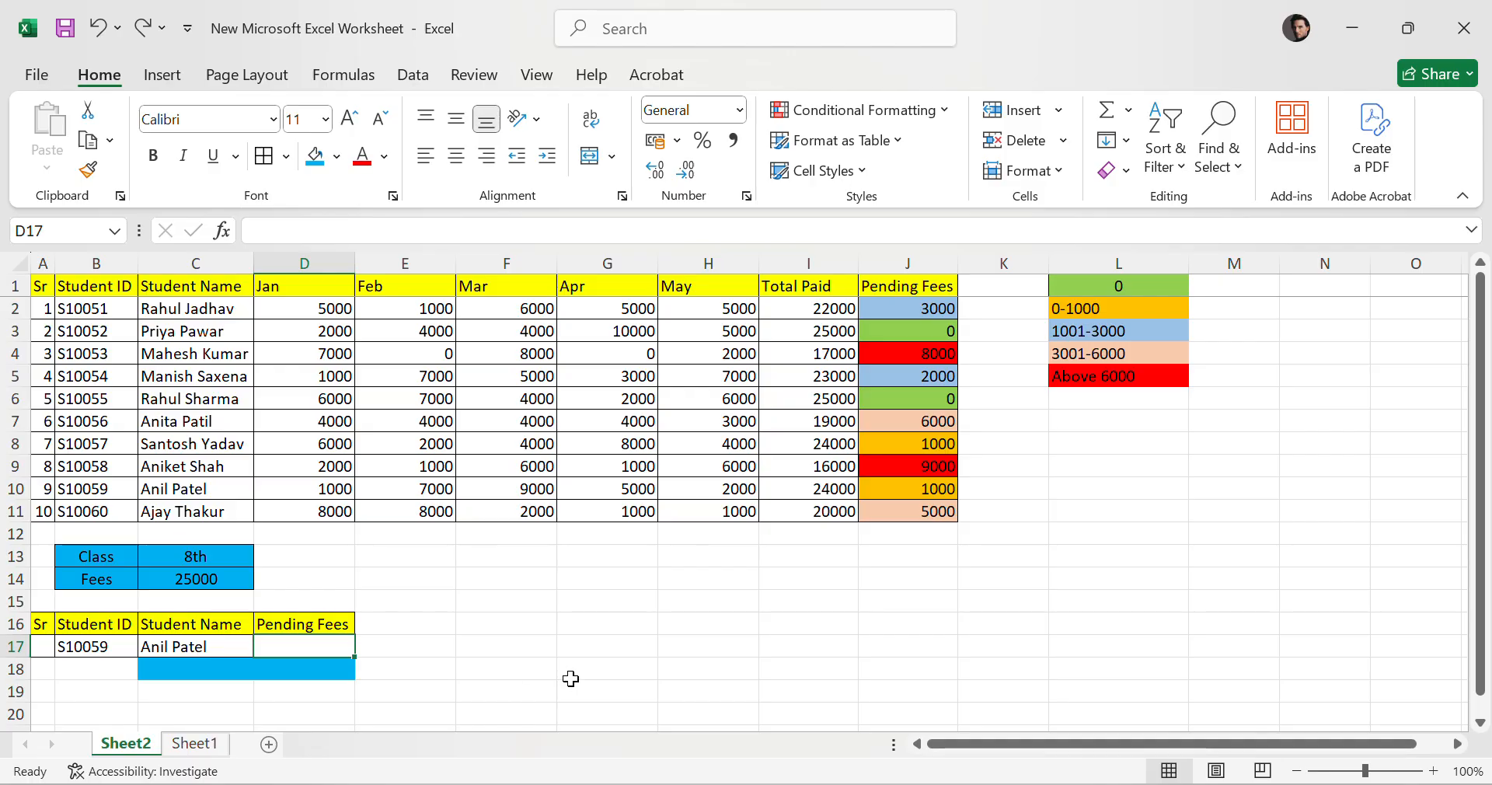
pyautogui.write('=')
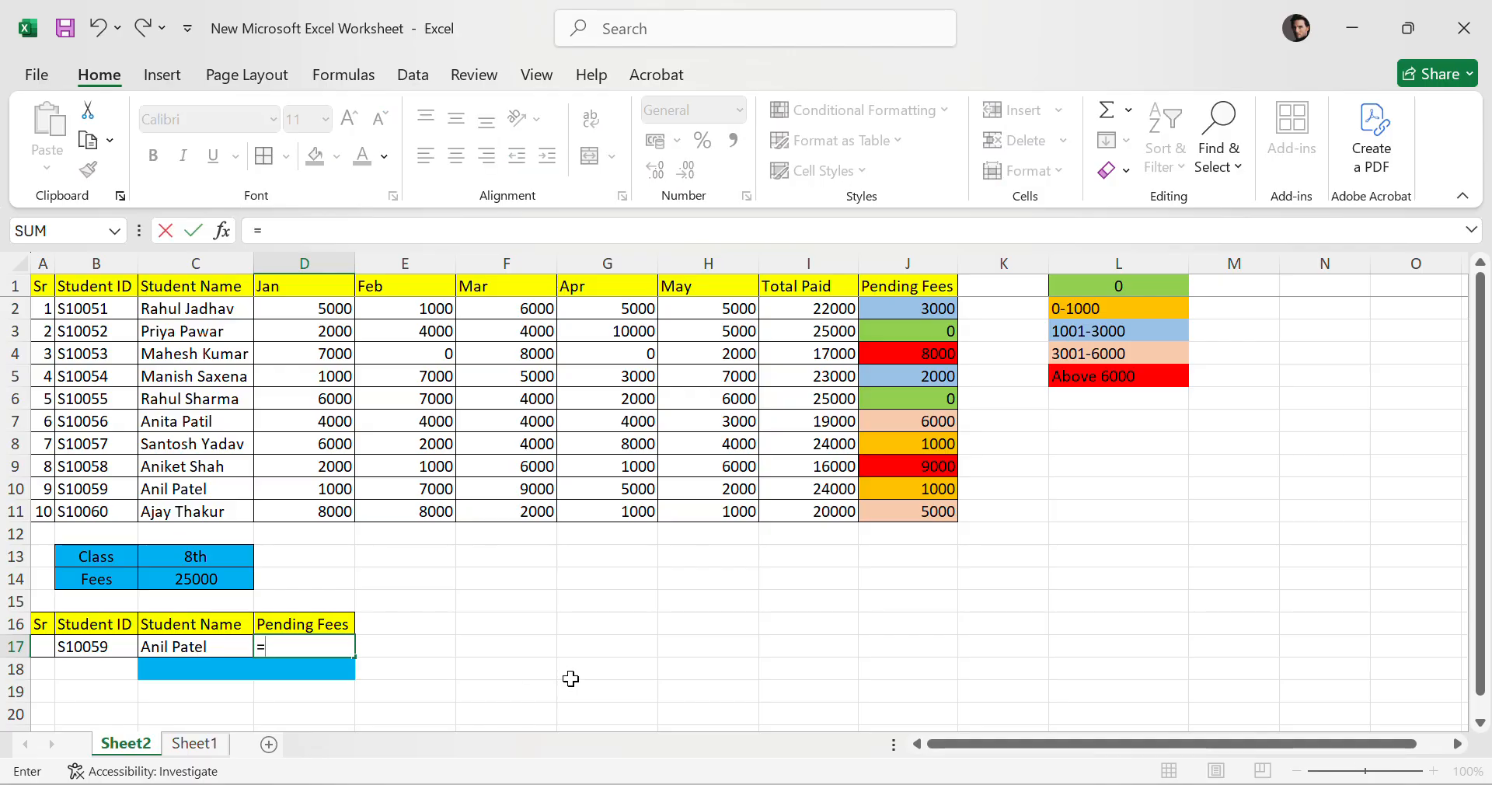
pyautogui.write('vloo')
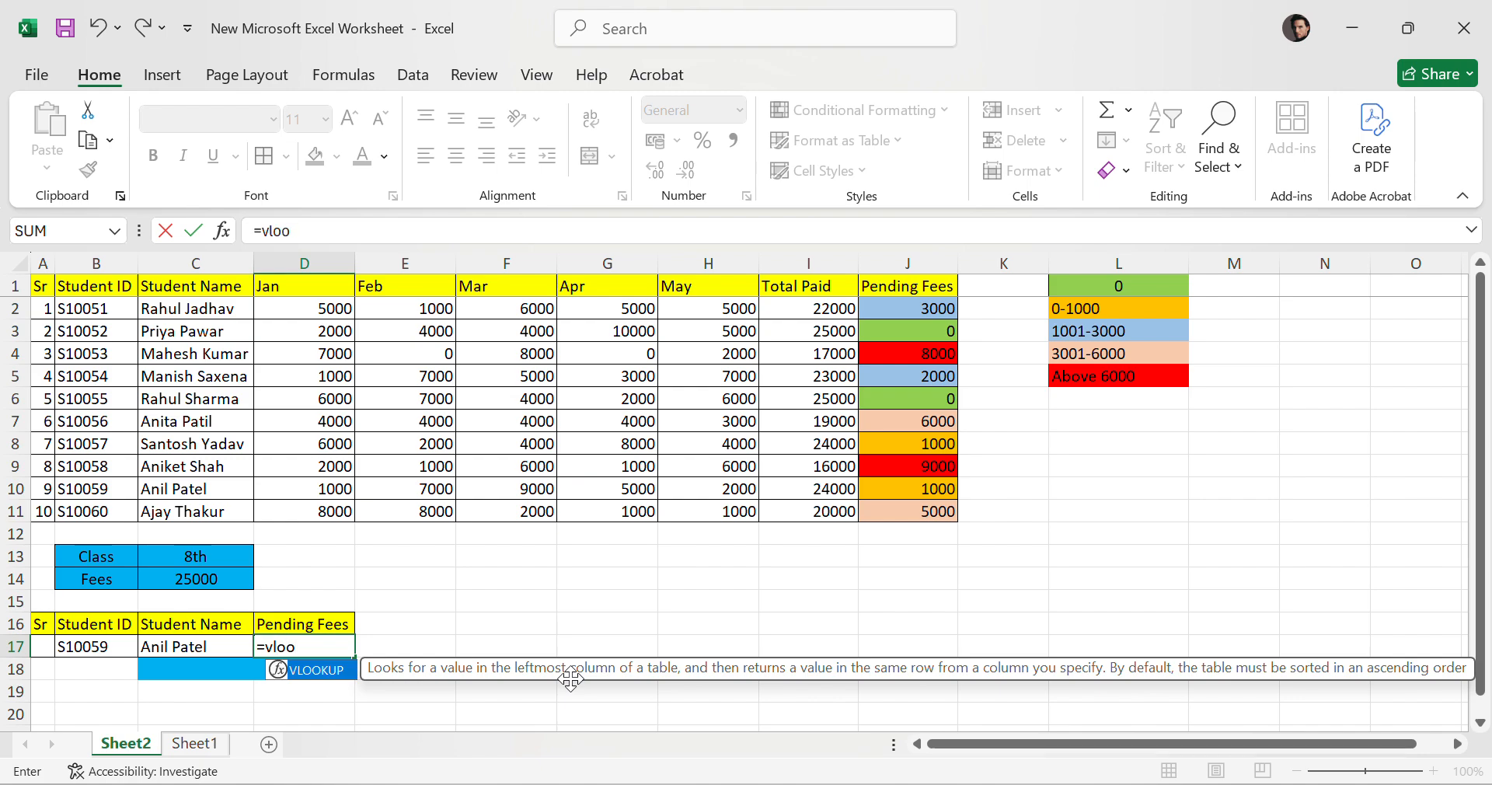
pyautogui.write('kup(')
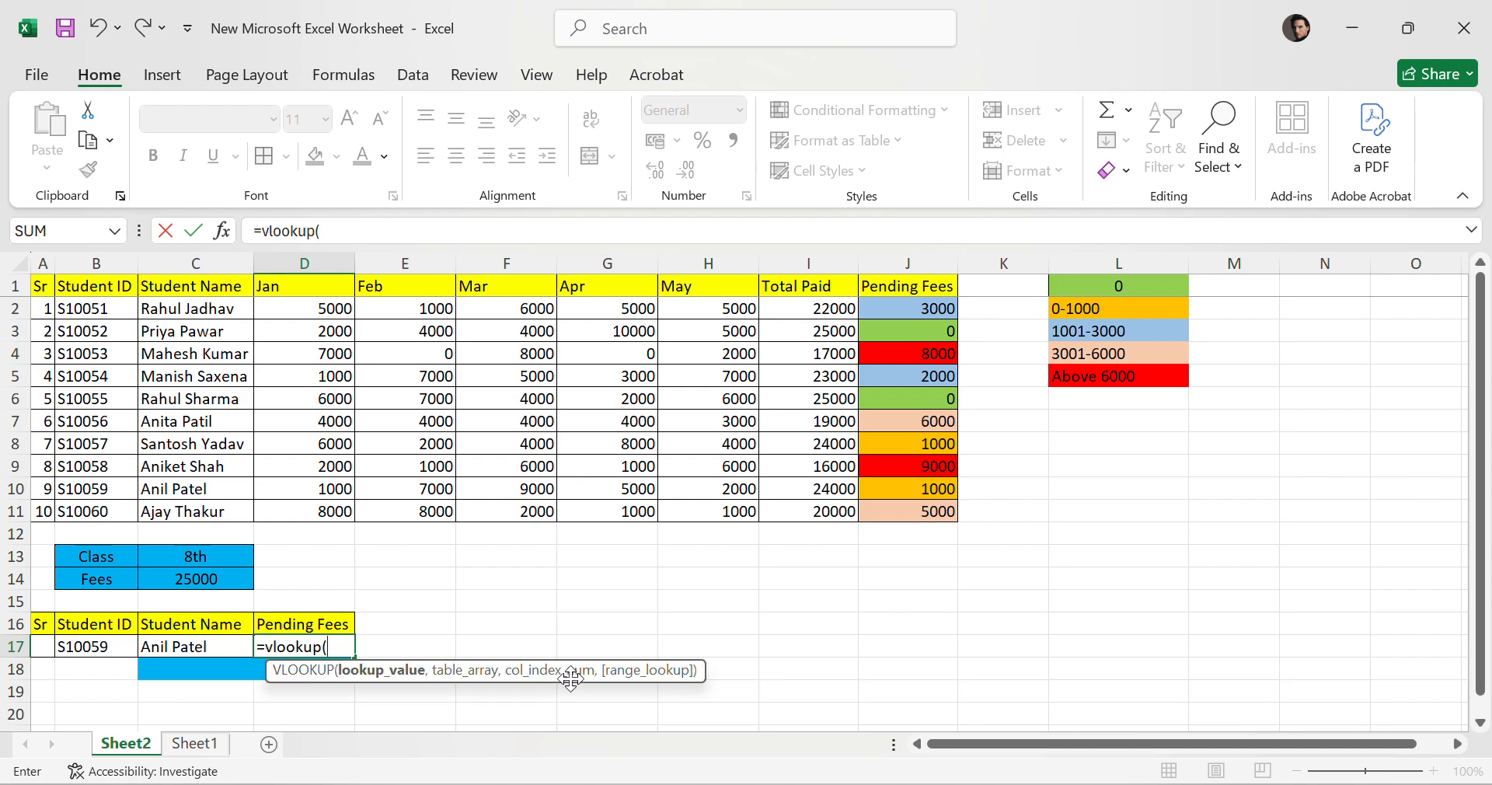
pyautogui.click(93, 649)
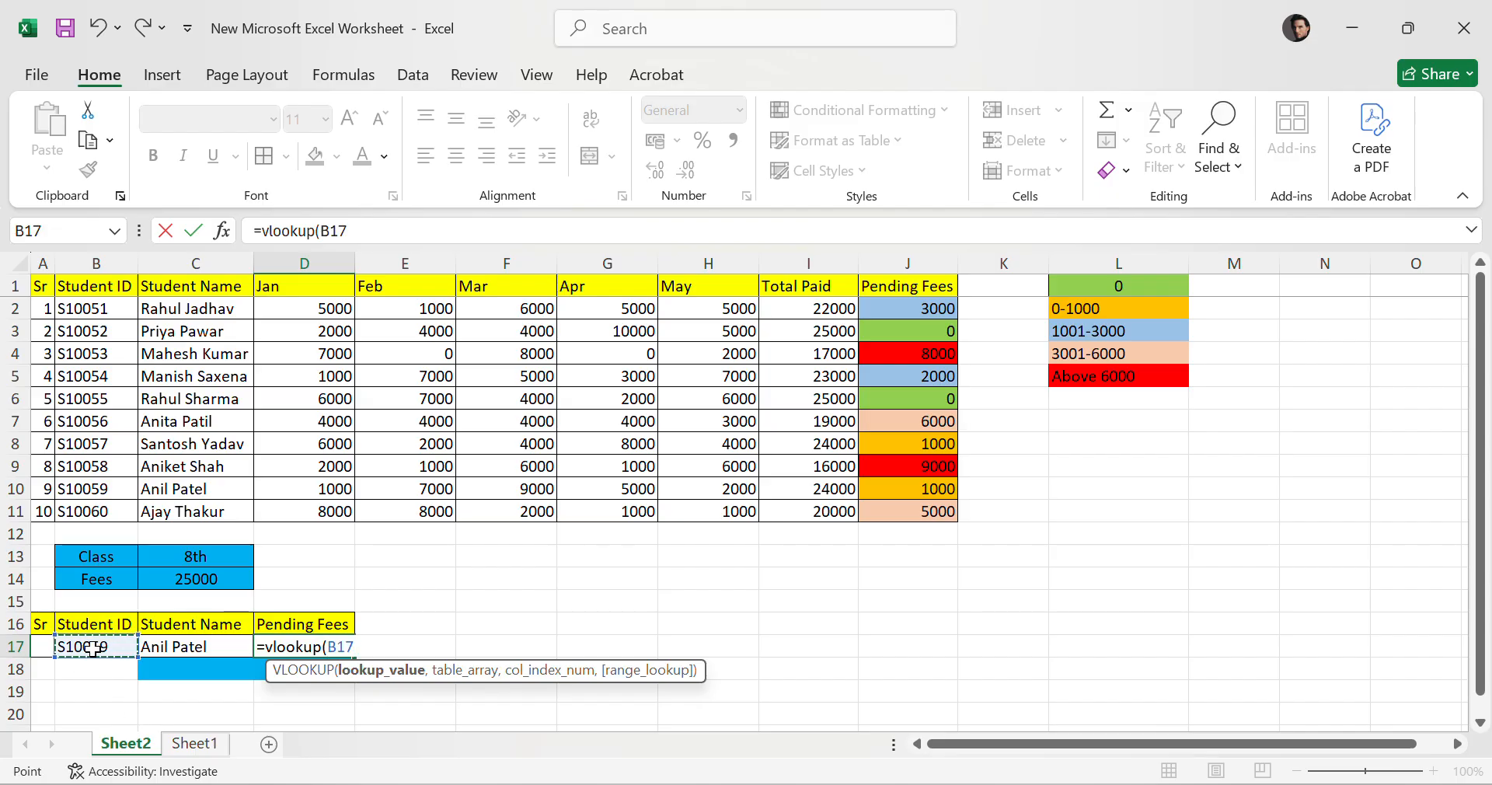
pyautogui.write(',')
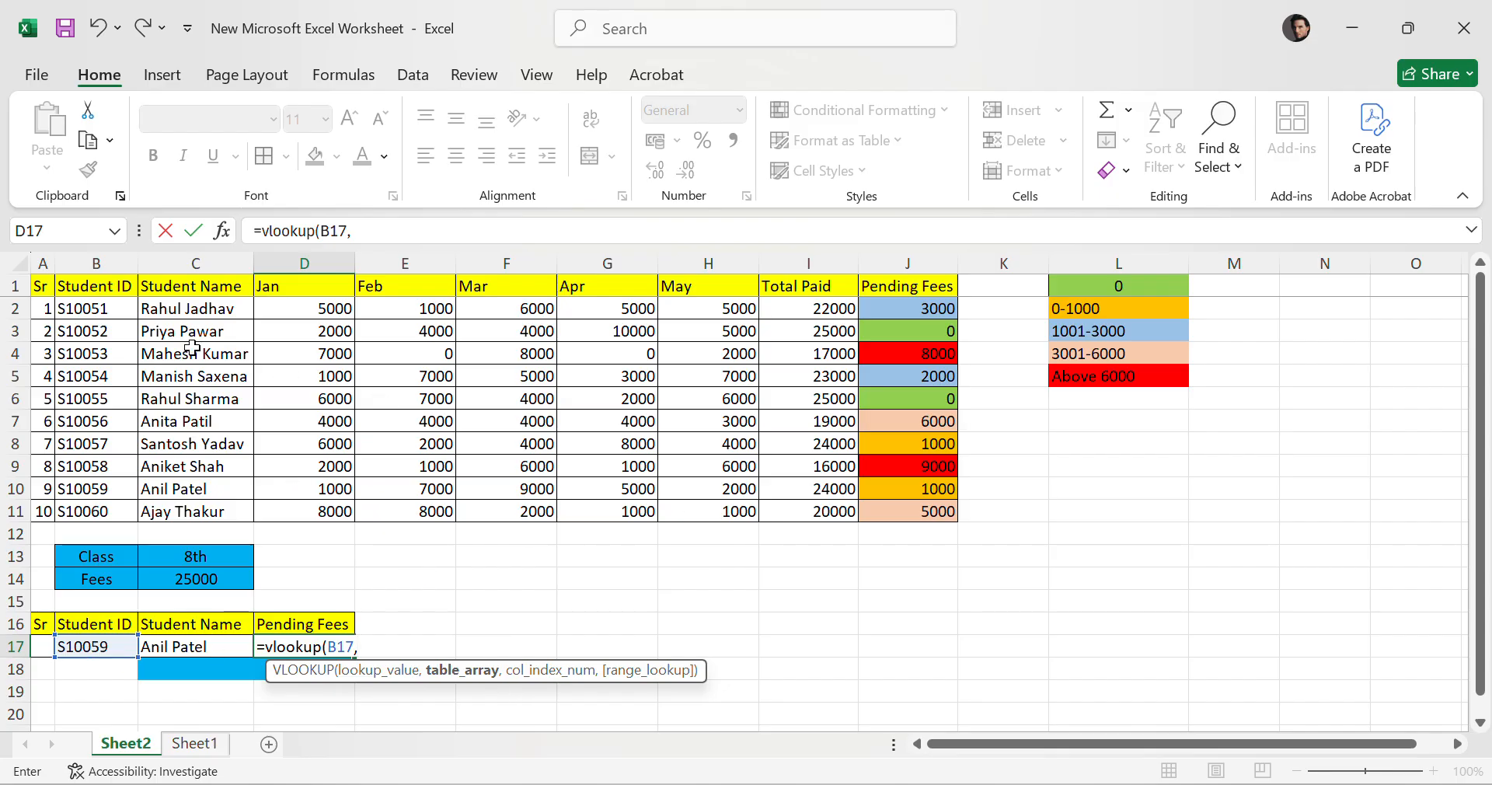
pyautogui.moveTo(88, 308); pyautogui.dragTo(911, 512)
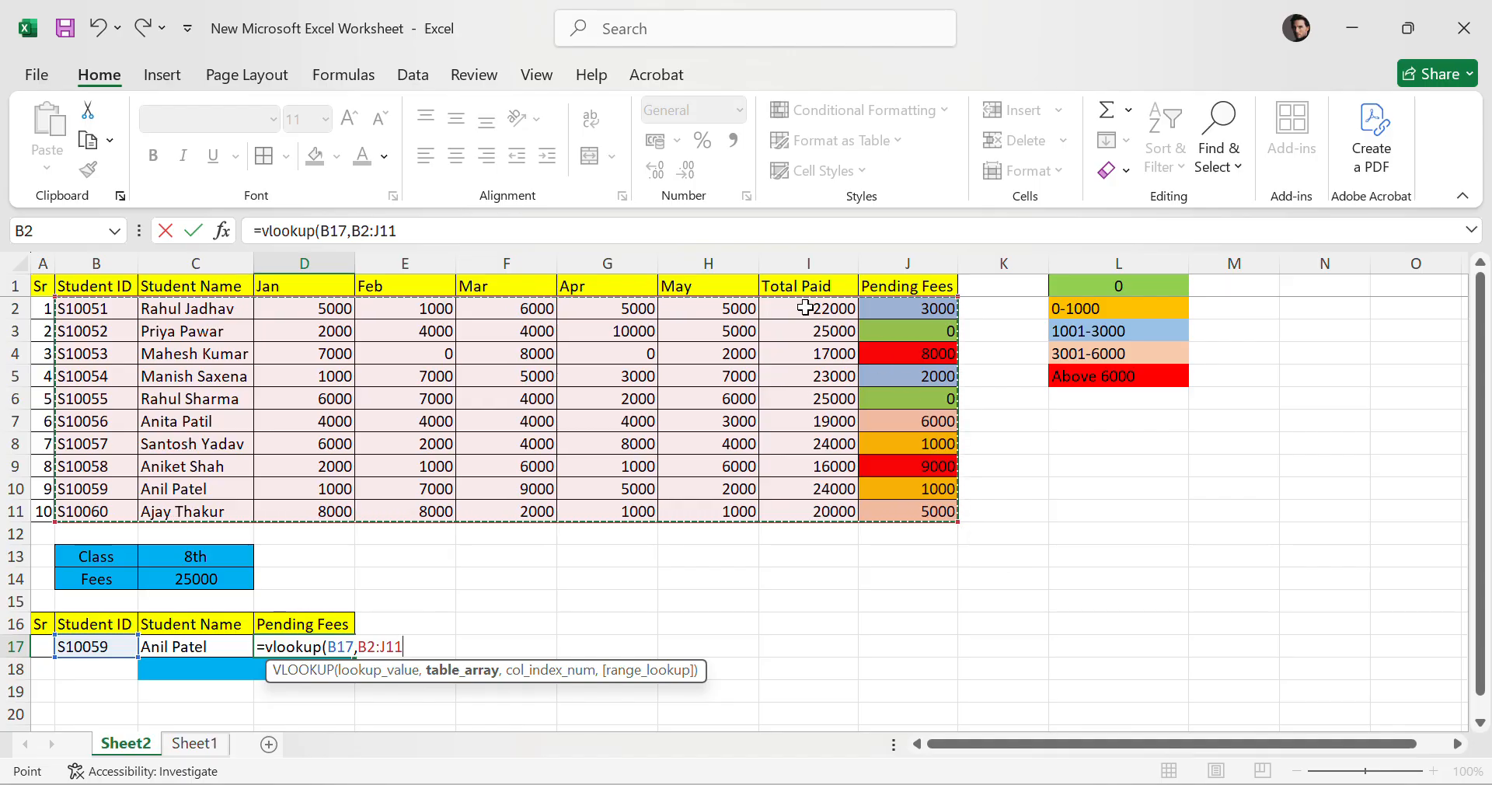
pyautogui.moveTo(808, 309); pyautogui.dragTo(919, 505)
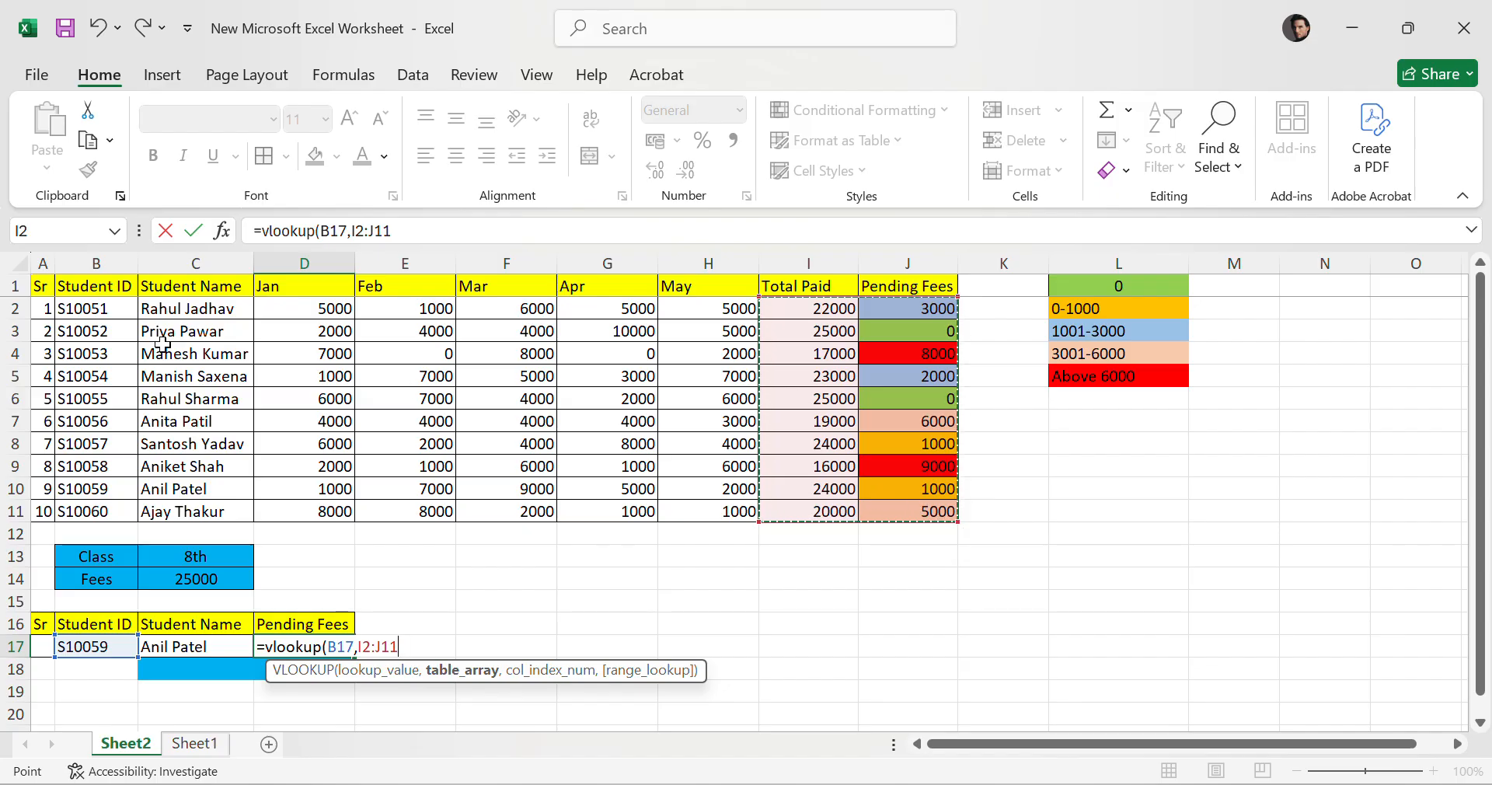
pyautogui.moveTo(94, 308); pyautogui.dragTo(943, 517)
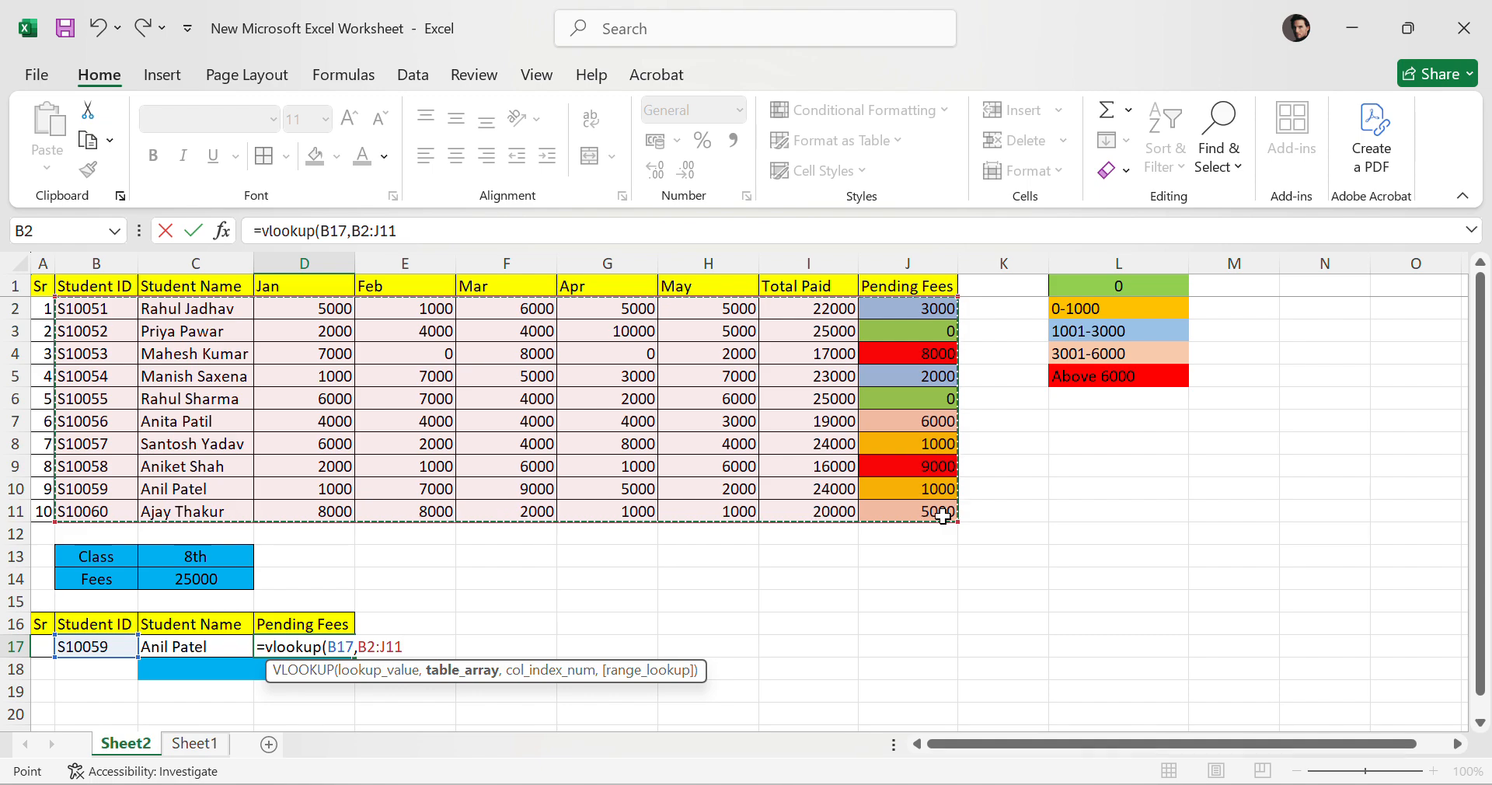
pyautogui.write(',9')
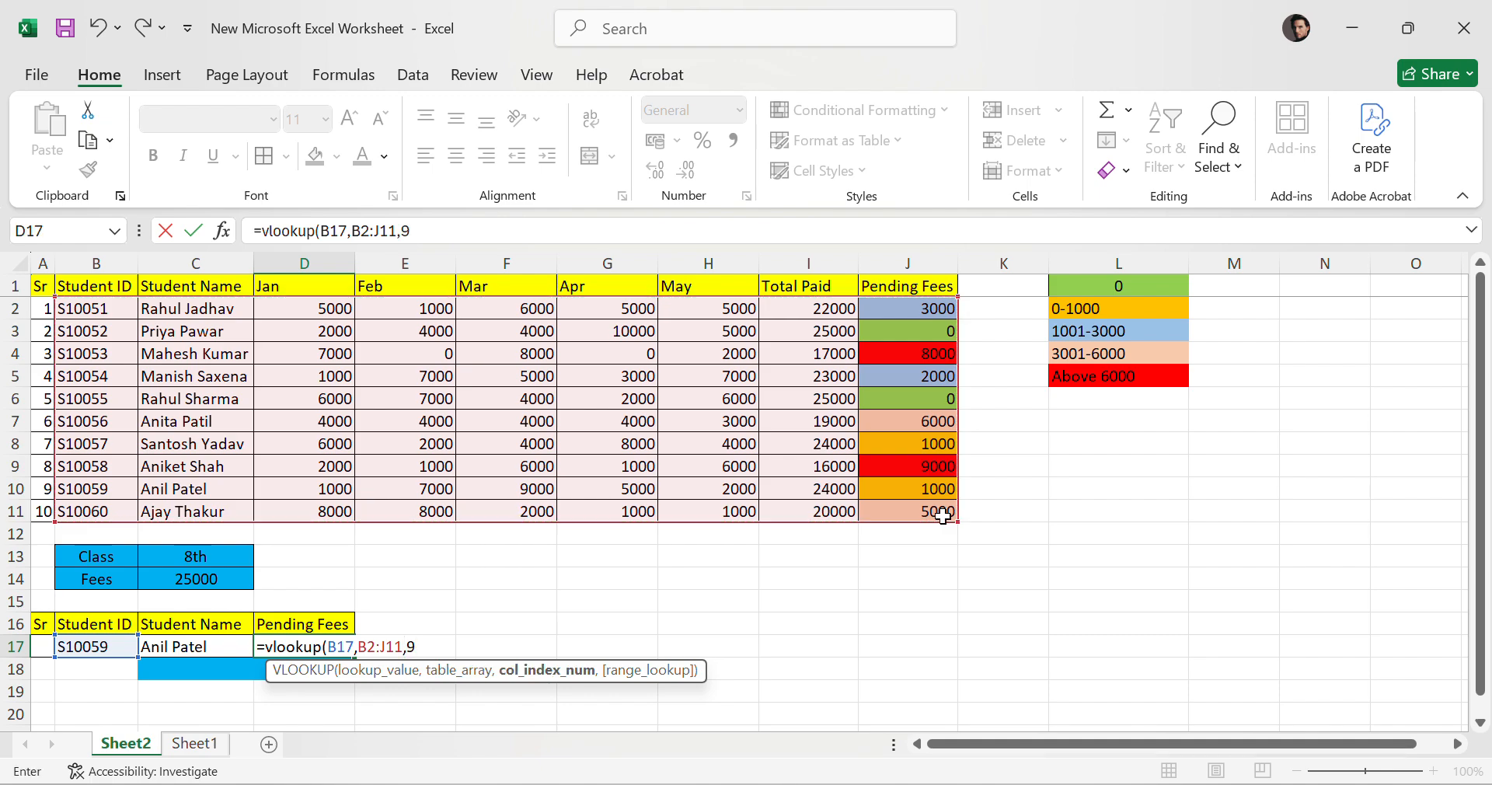
pyautogui.write(',')
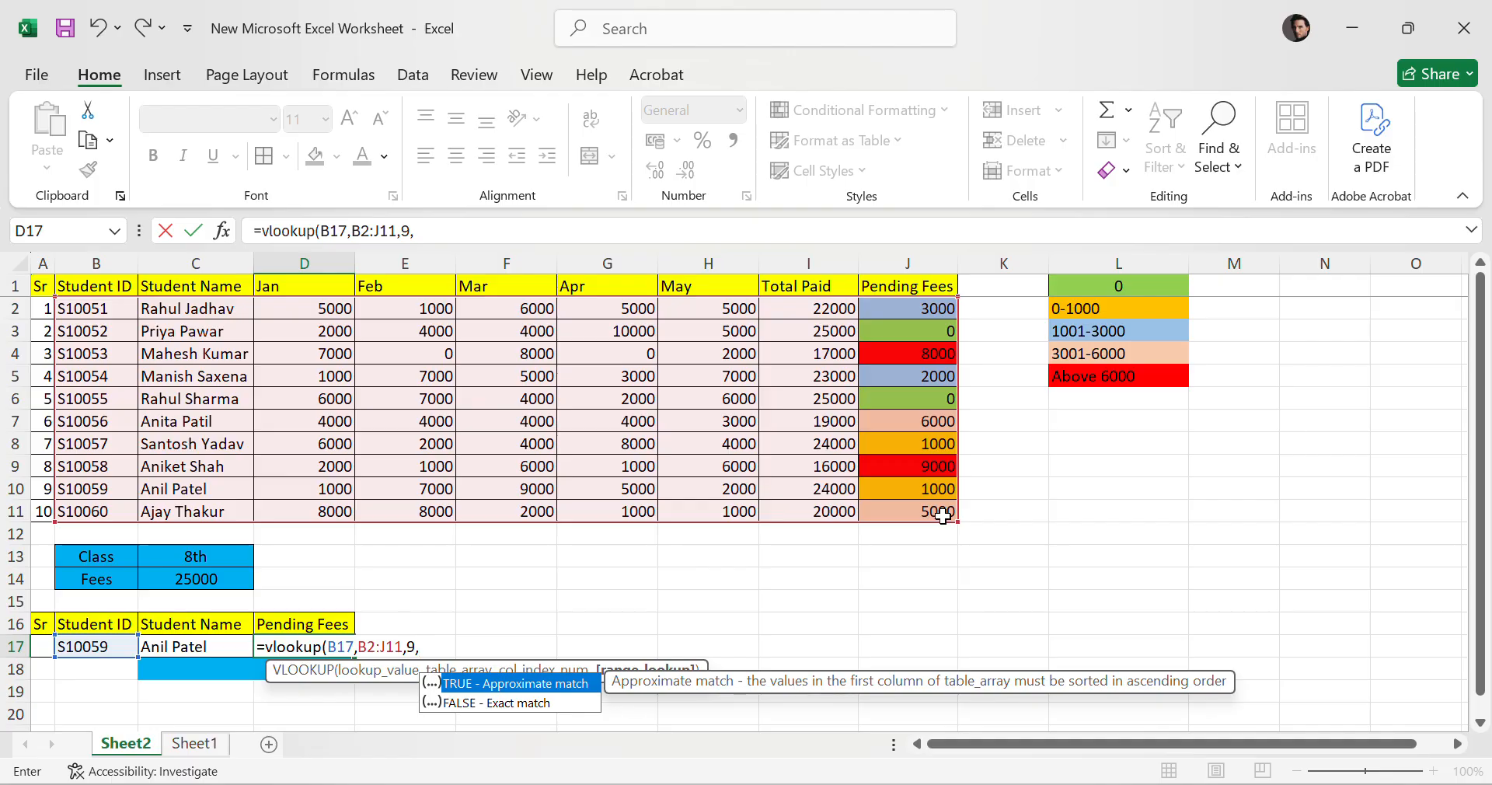
pyautogui.write('0')
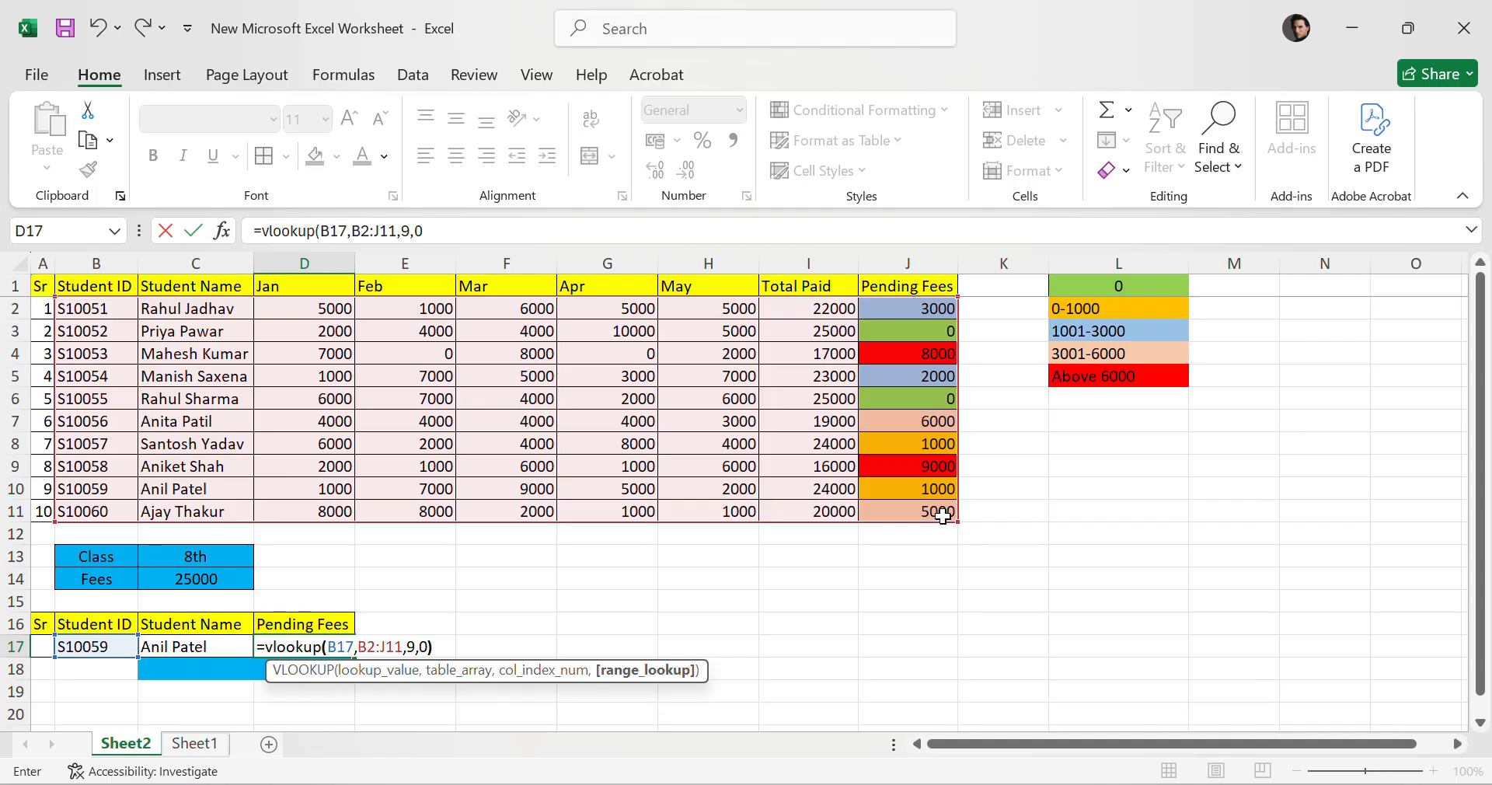
pyautogui.write(')')
pyautogui.press('Return')
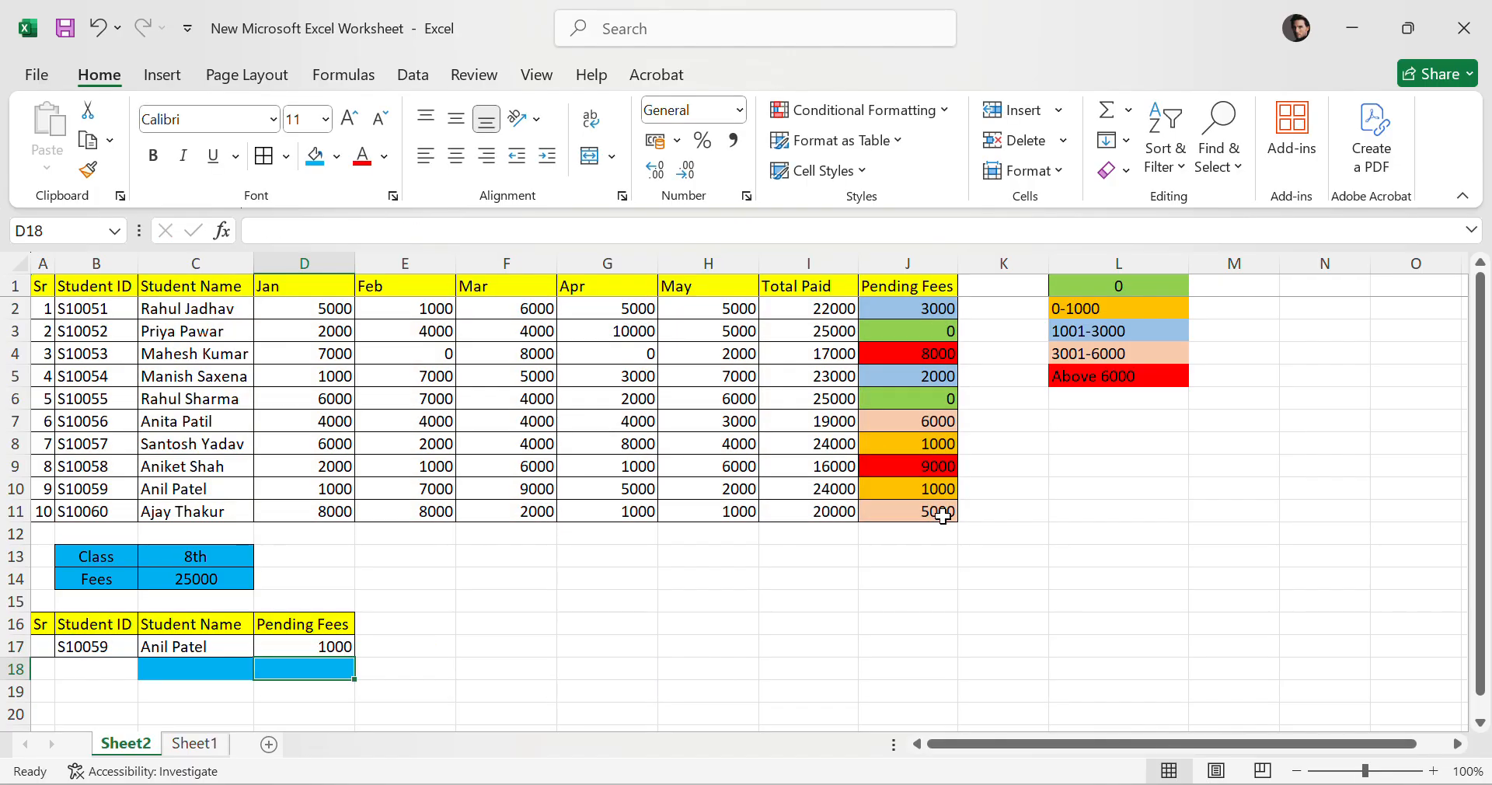
# Pick S10054 as the summary table's Student ID to test both lookups.
pyautogui.click(110, 644)
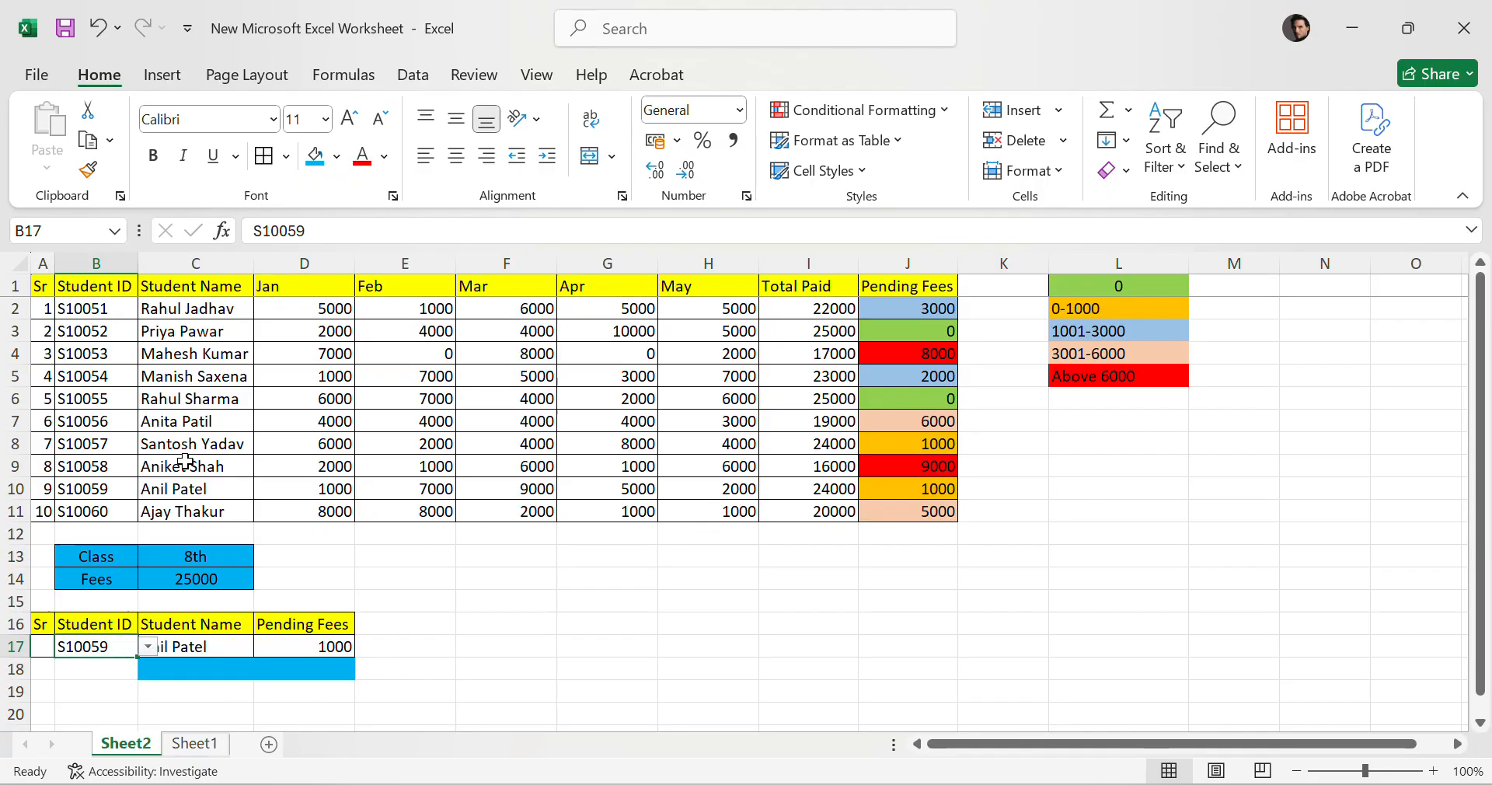
pyautogui.click(5, 488)
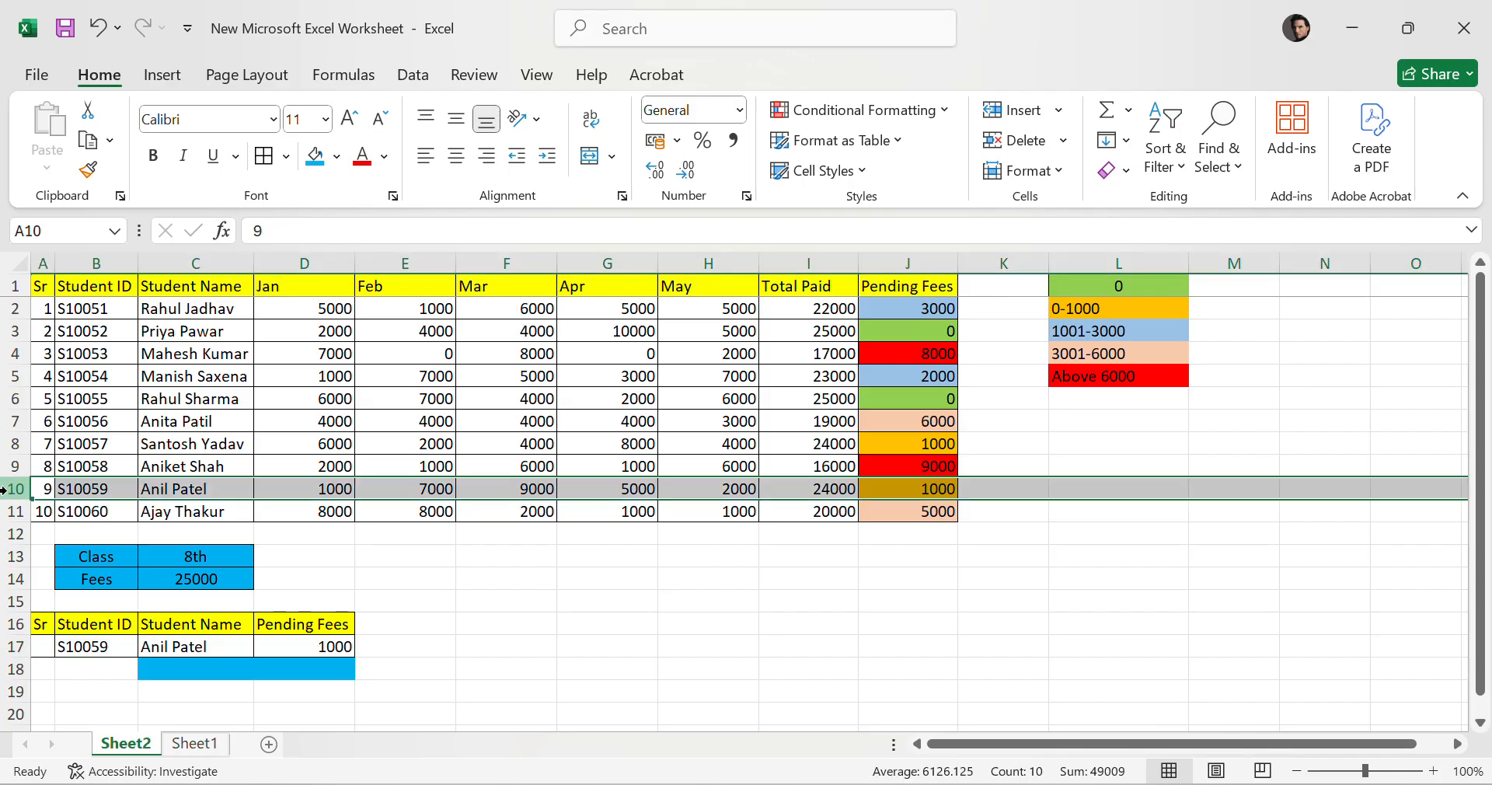
pyautogui.click(999, 457)
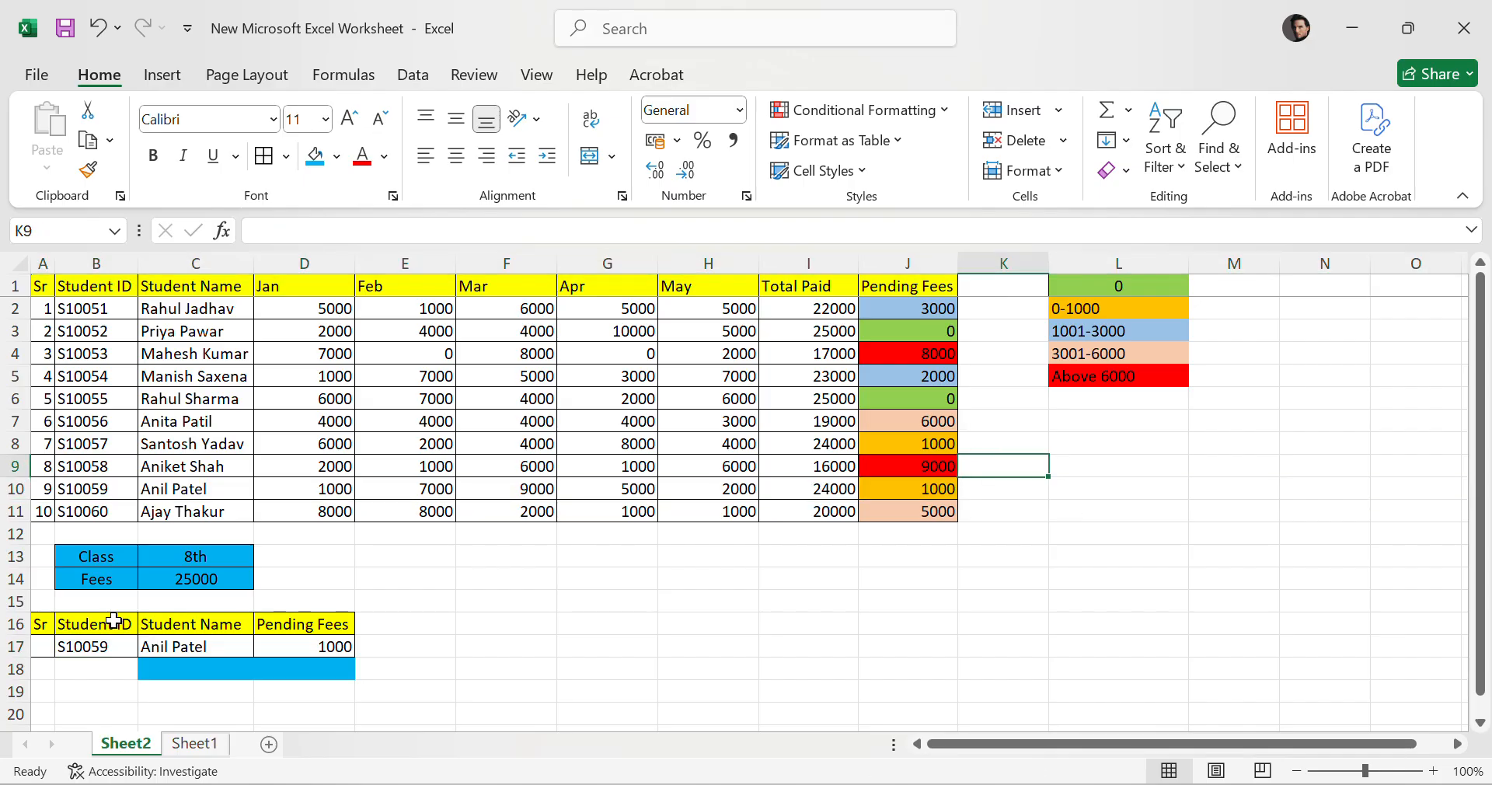
pyautogui.click(116, 646)
pyautogui.click(146, 646)
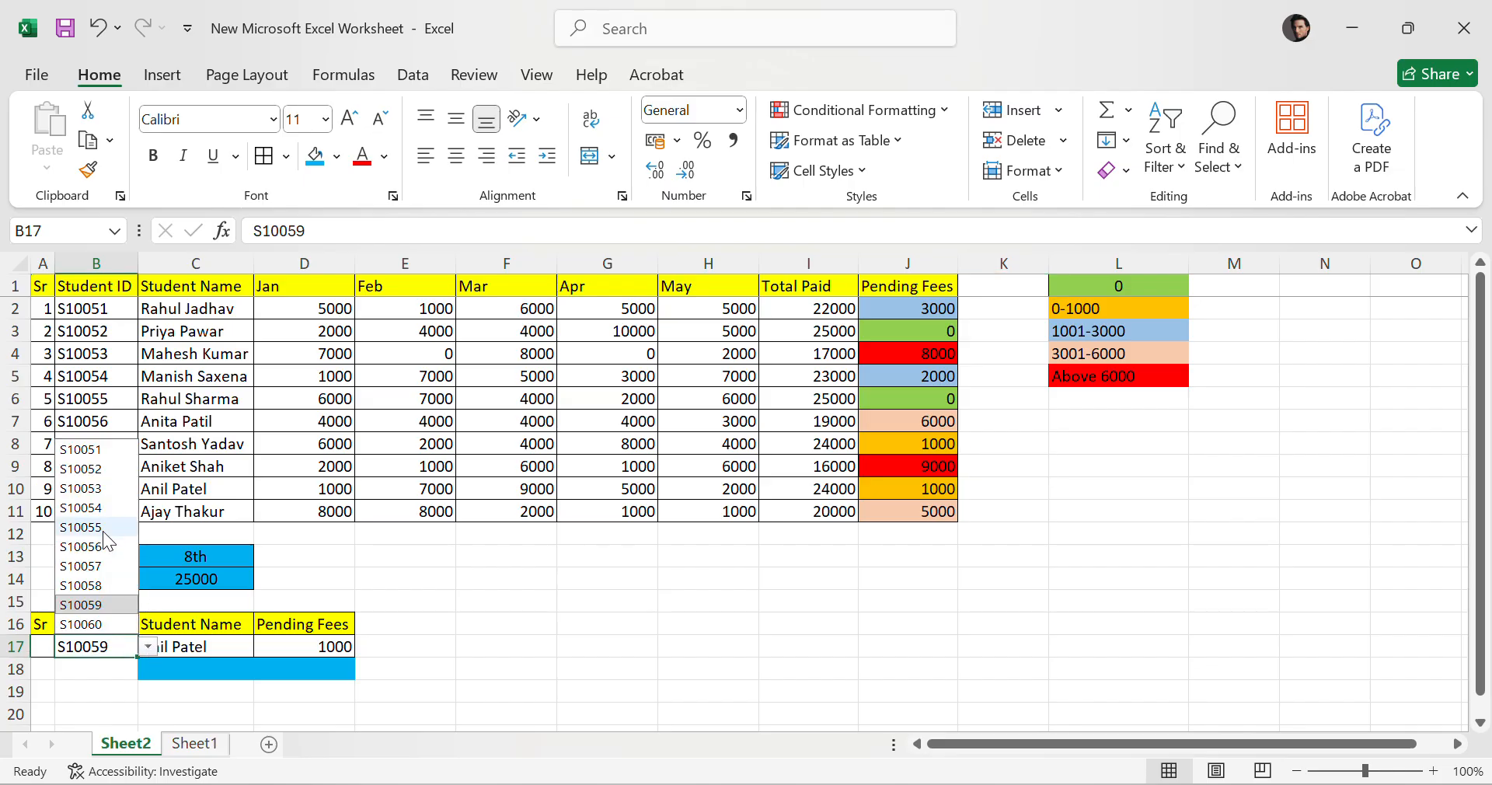
pyautogui.click(85, 513)
pyautogui.click(773, 592)
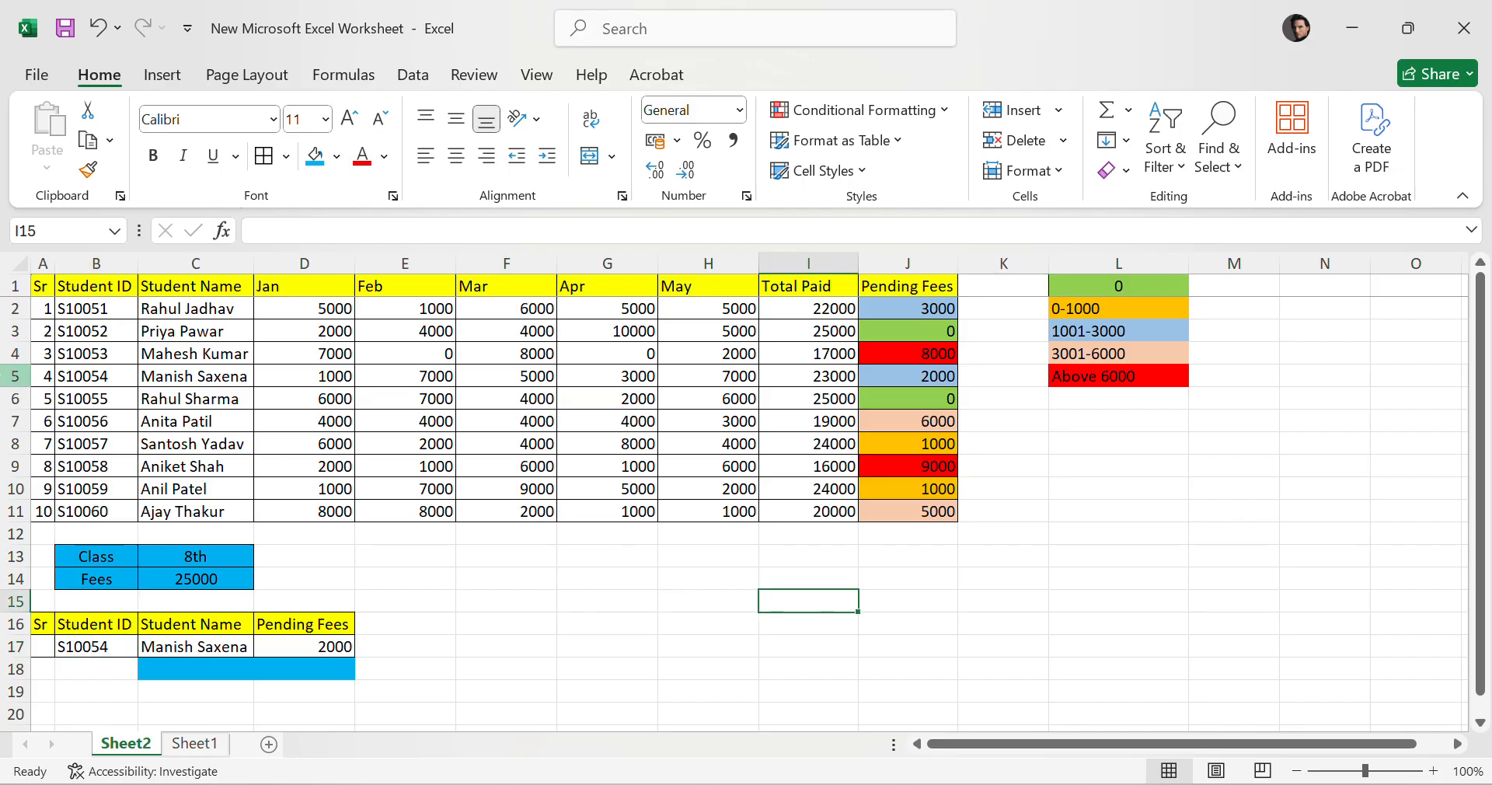
# Switch the summary table's Student ID to S10055 to test the name and pending fees lookups.
pyautogui.click(15, 376)
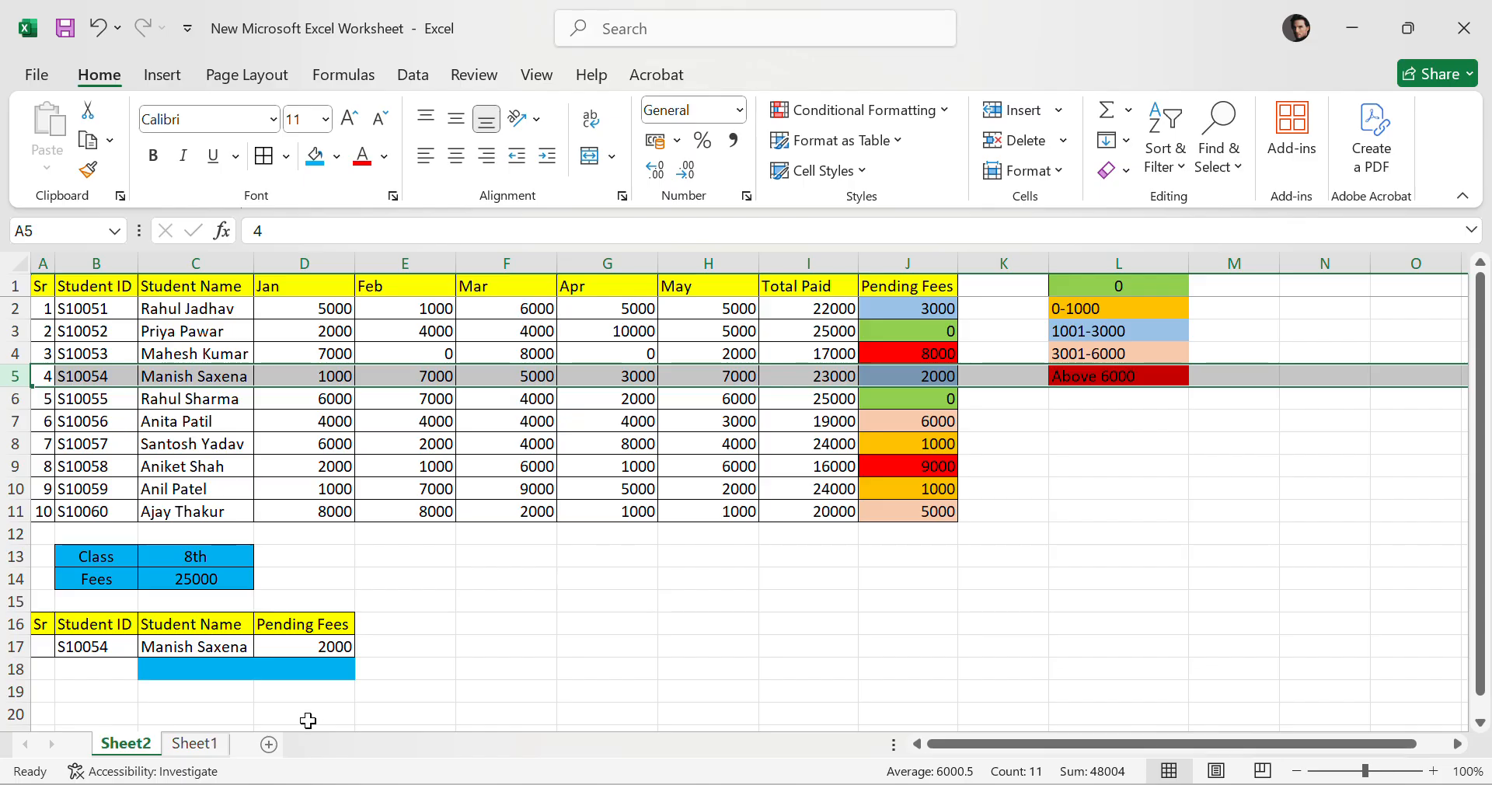
pyautogui.click(110, 645)
pyautogui.click(149, 648)
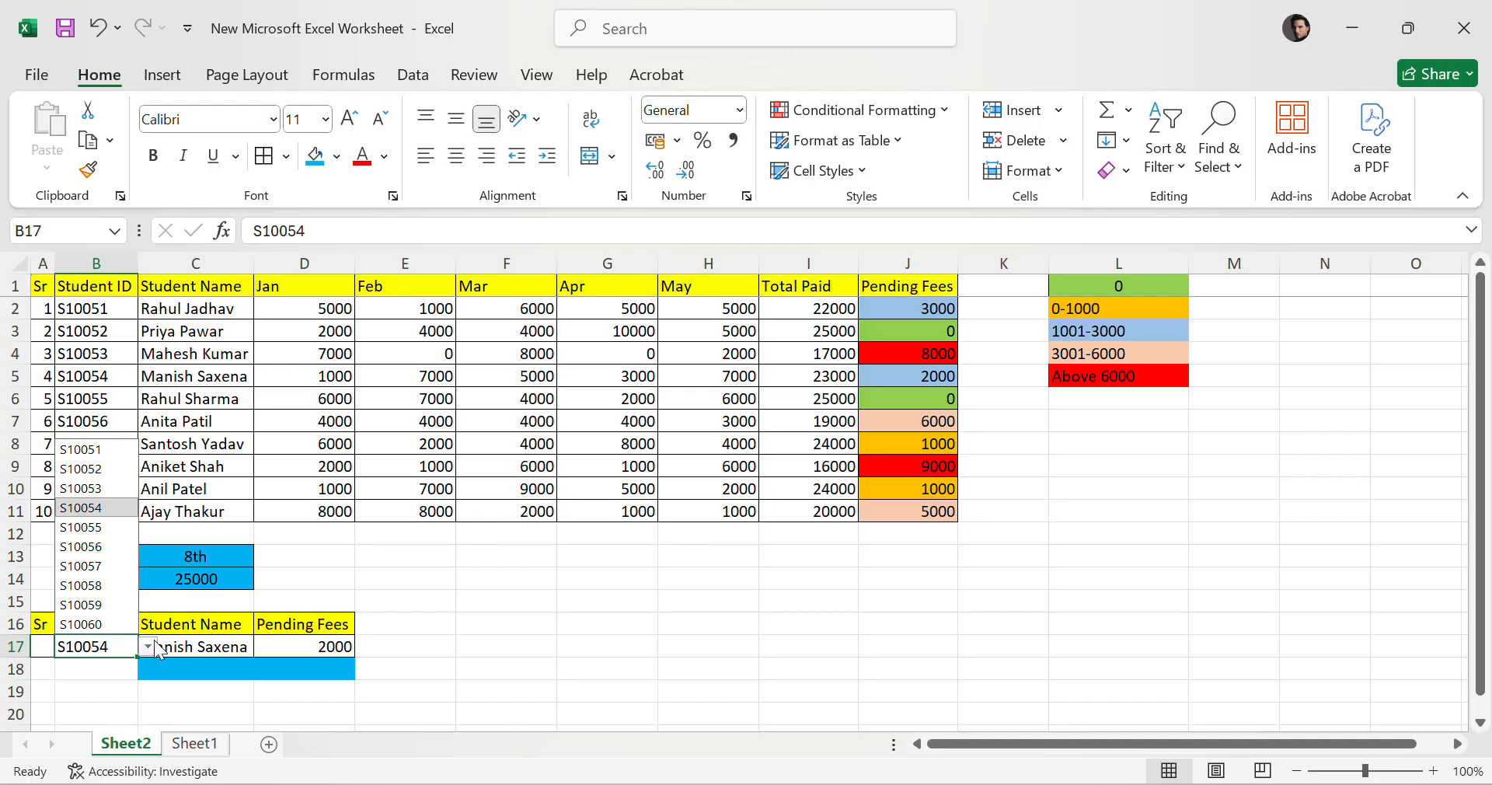
pyautogui.click(93, 527)
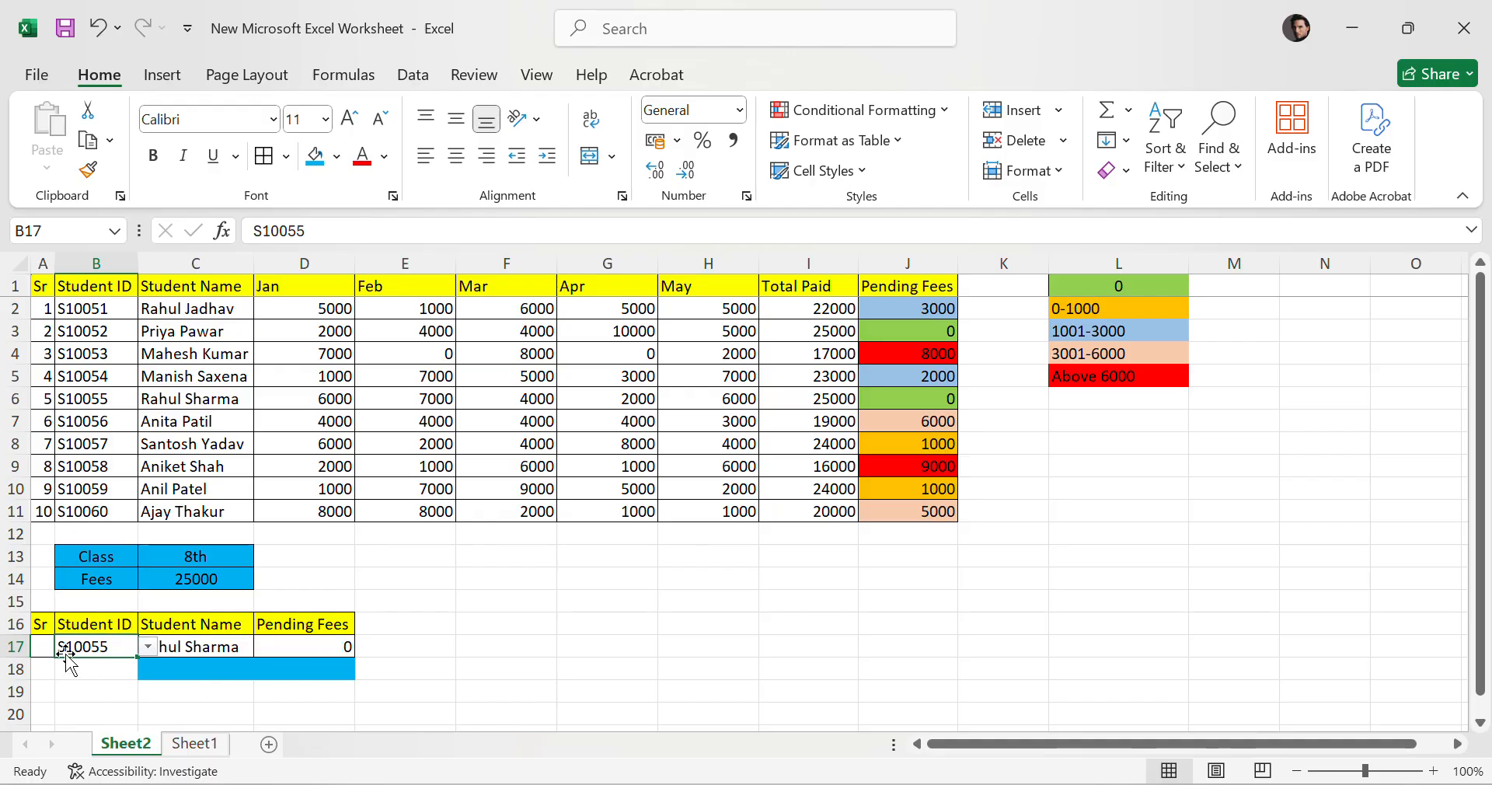
pyautogui.click(18, 398)
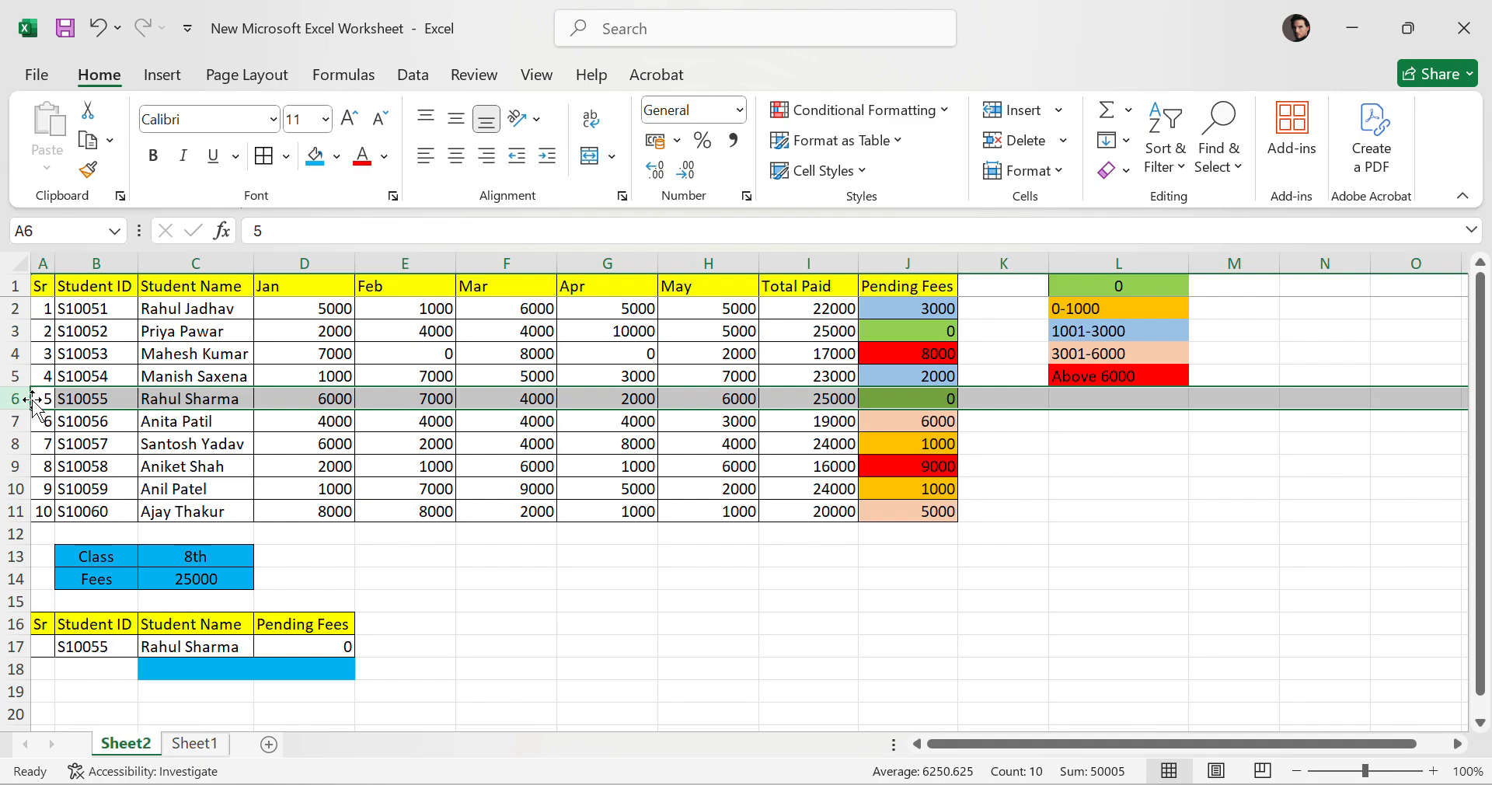
pyautogui.click(901, 398)
pyautogui.click(934, 330)
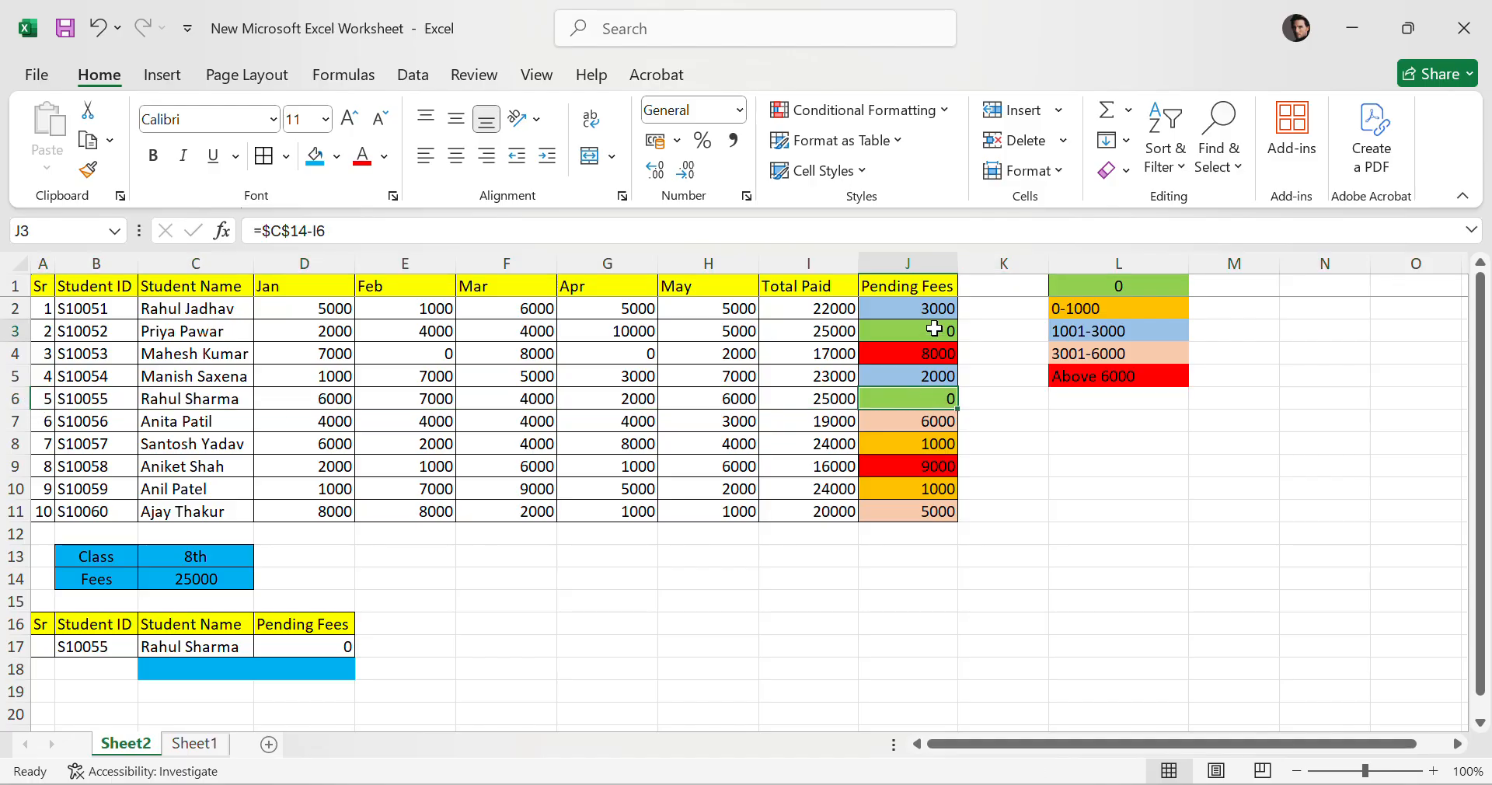
pyautogui.click(923, 406)
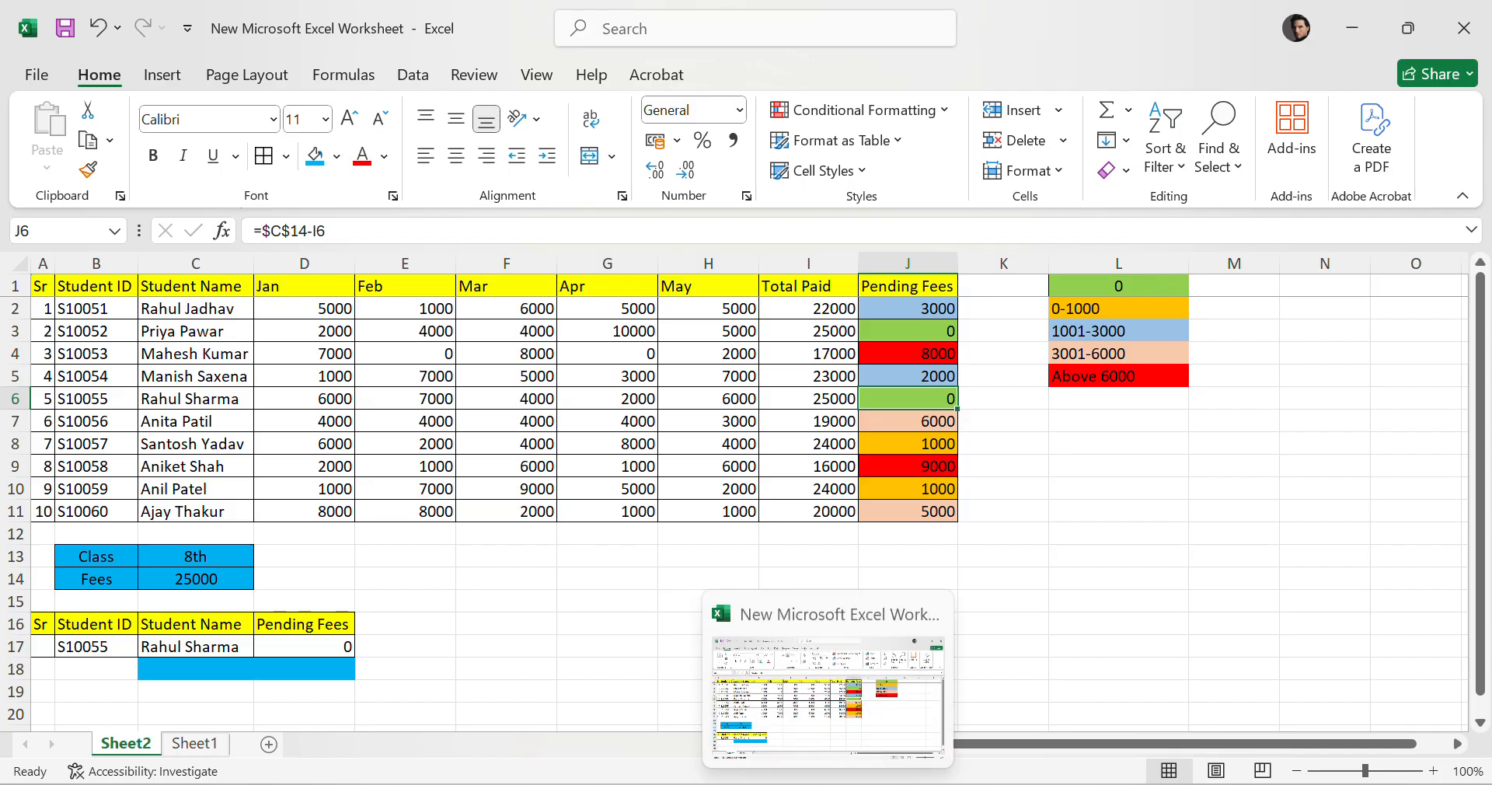
pyautogui.click(1080, 555)
pyautogui.press('Up')
pyautogui.press('Up')
pyautogui.press('Up')
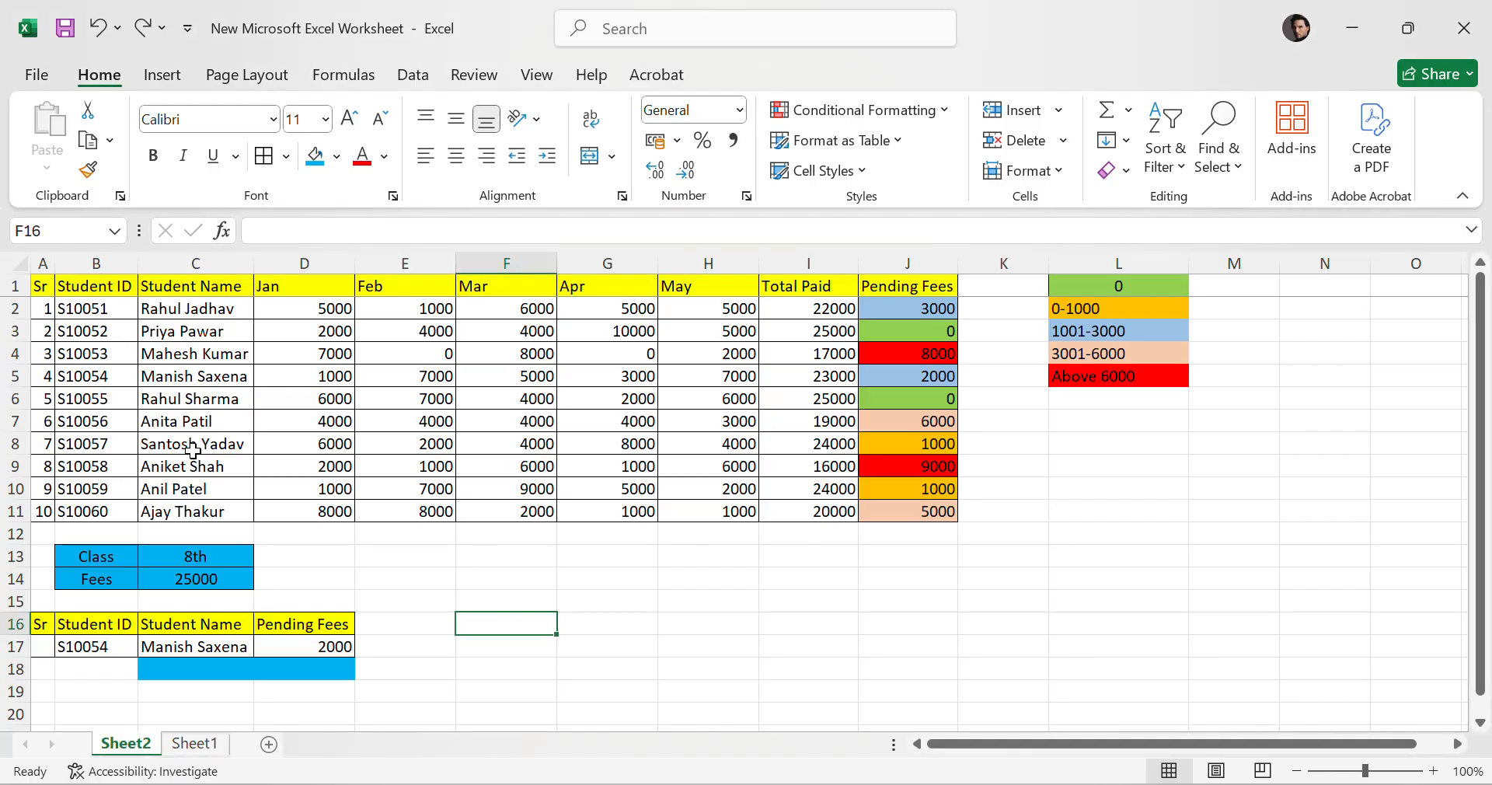
# Select the first student's row across the fee table to review the lookup table range.
pyautogui.click(107, 308)
pyautogui.moveTo(106, 308)
pyautogui.mouseDown()
pyautogui.moveTo(839, 309)
pyautogui.moveTo(114, 306)
pyautogui.mouseUp()
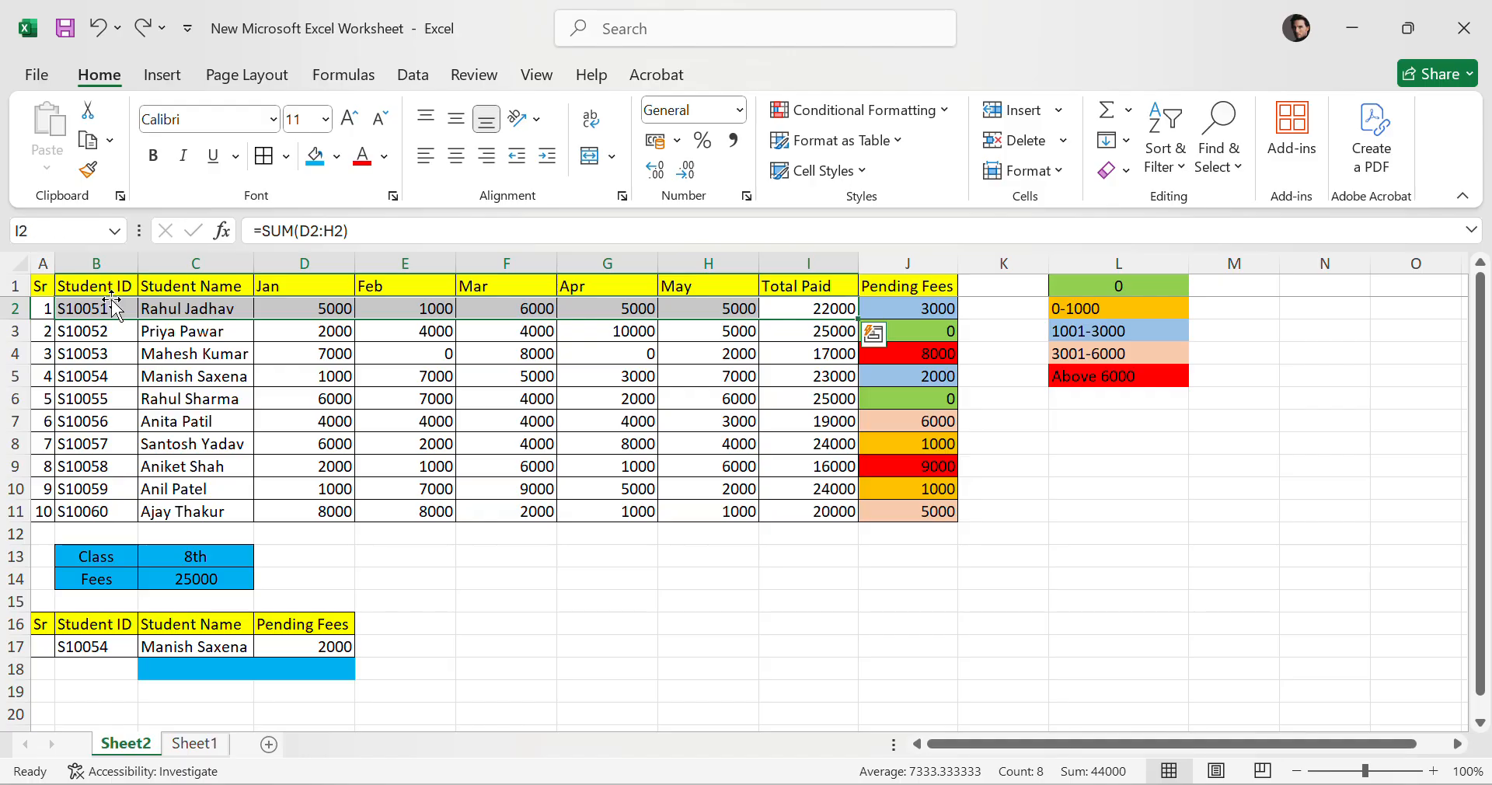
pyautogui.click(561, 373)
pyautogui.click(63, 313)
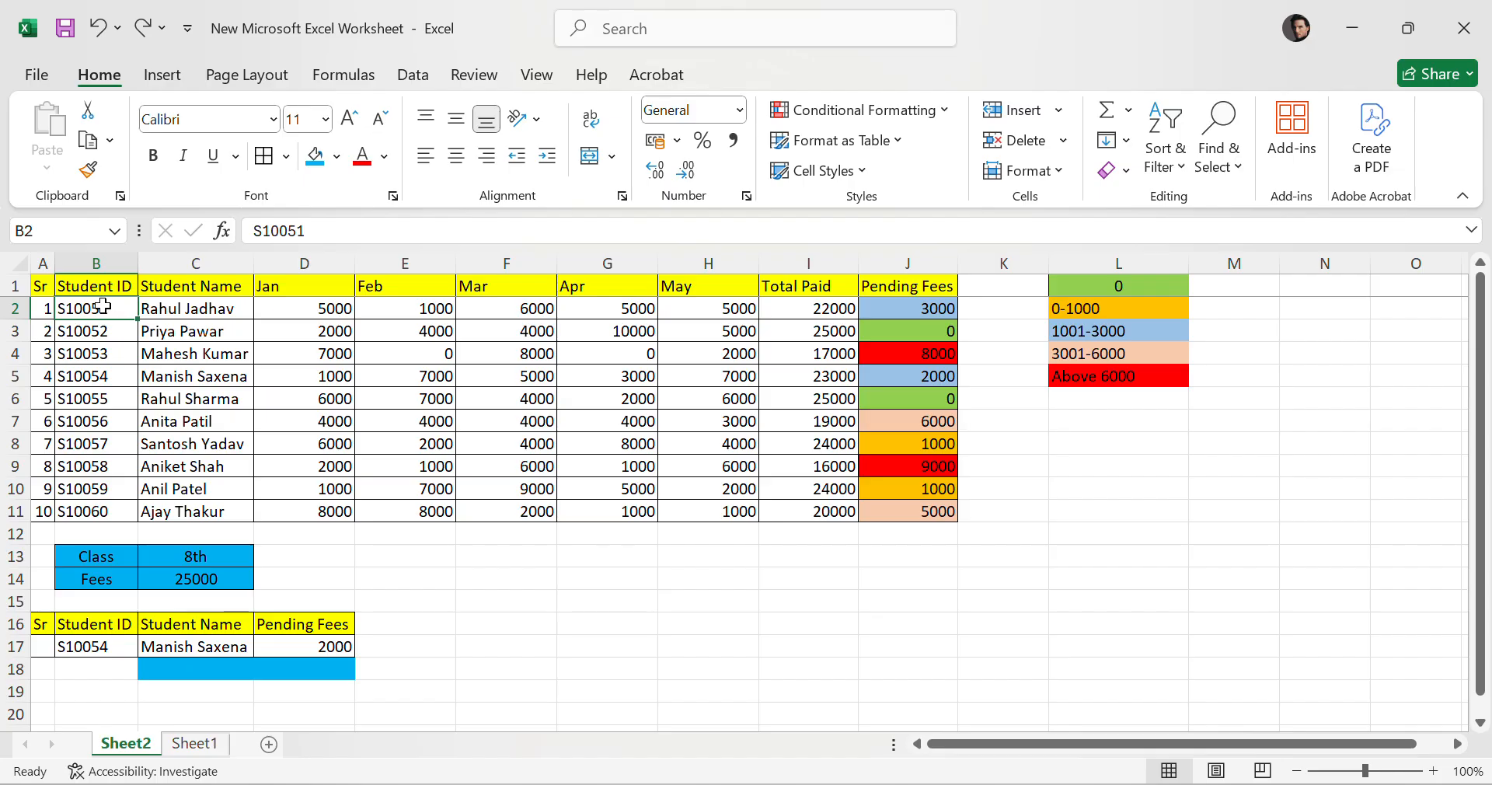
pyautogui.click(156, 308)
pyautogui.moveTo(156, 305); pyautogui.dragTo(872, 307)
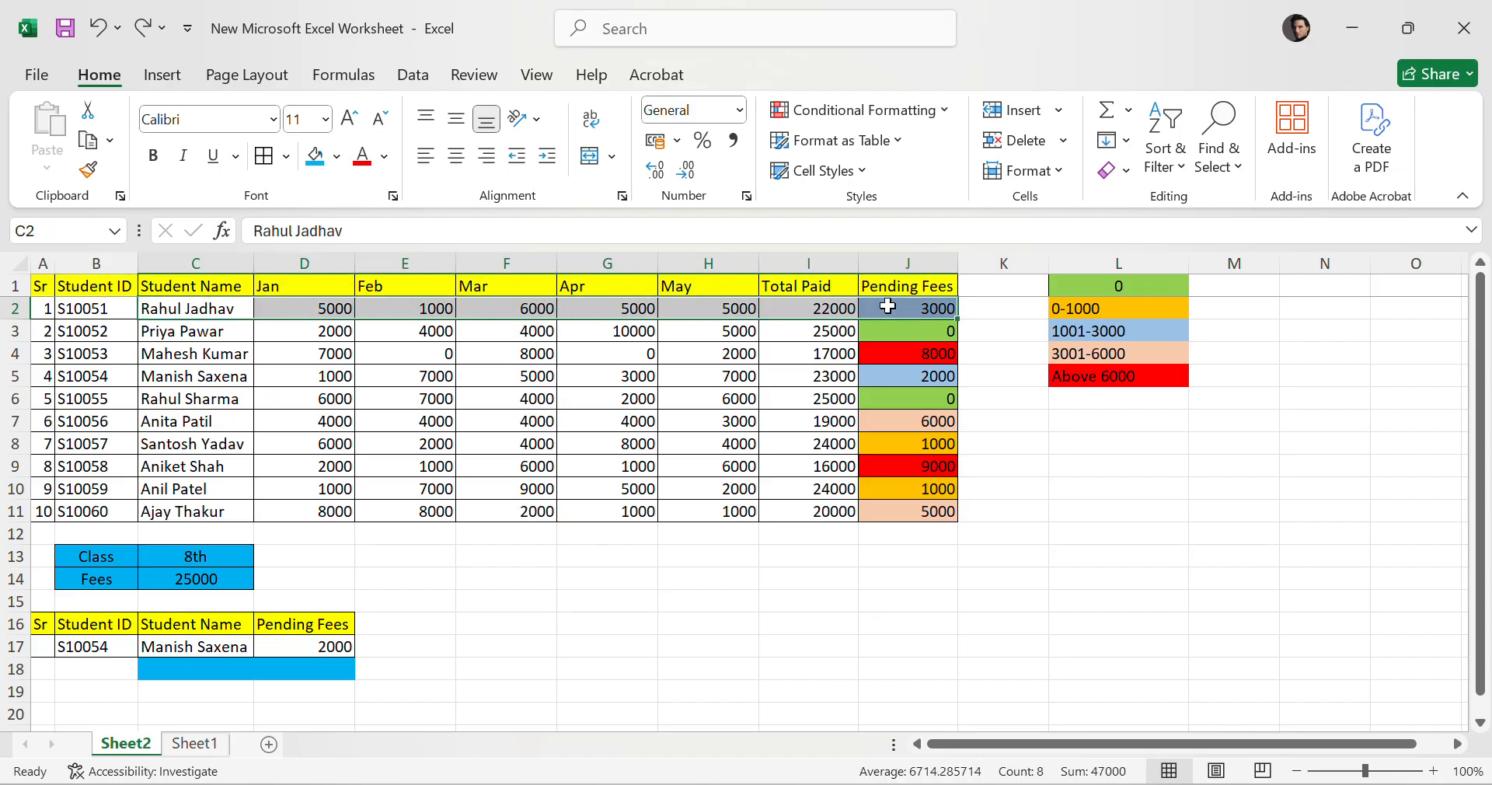
# Select the Sr and Student ID columns of the fee table to review the lookup column.
pyautogui.click(96, 311)
pyautogui.moveTo(43, 309); pyautogui.dragTo(43, 514)
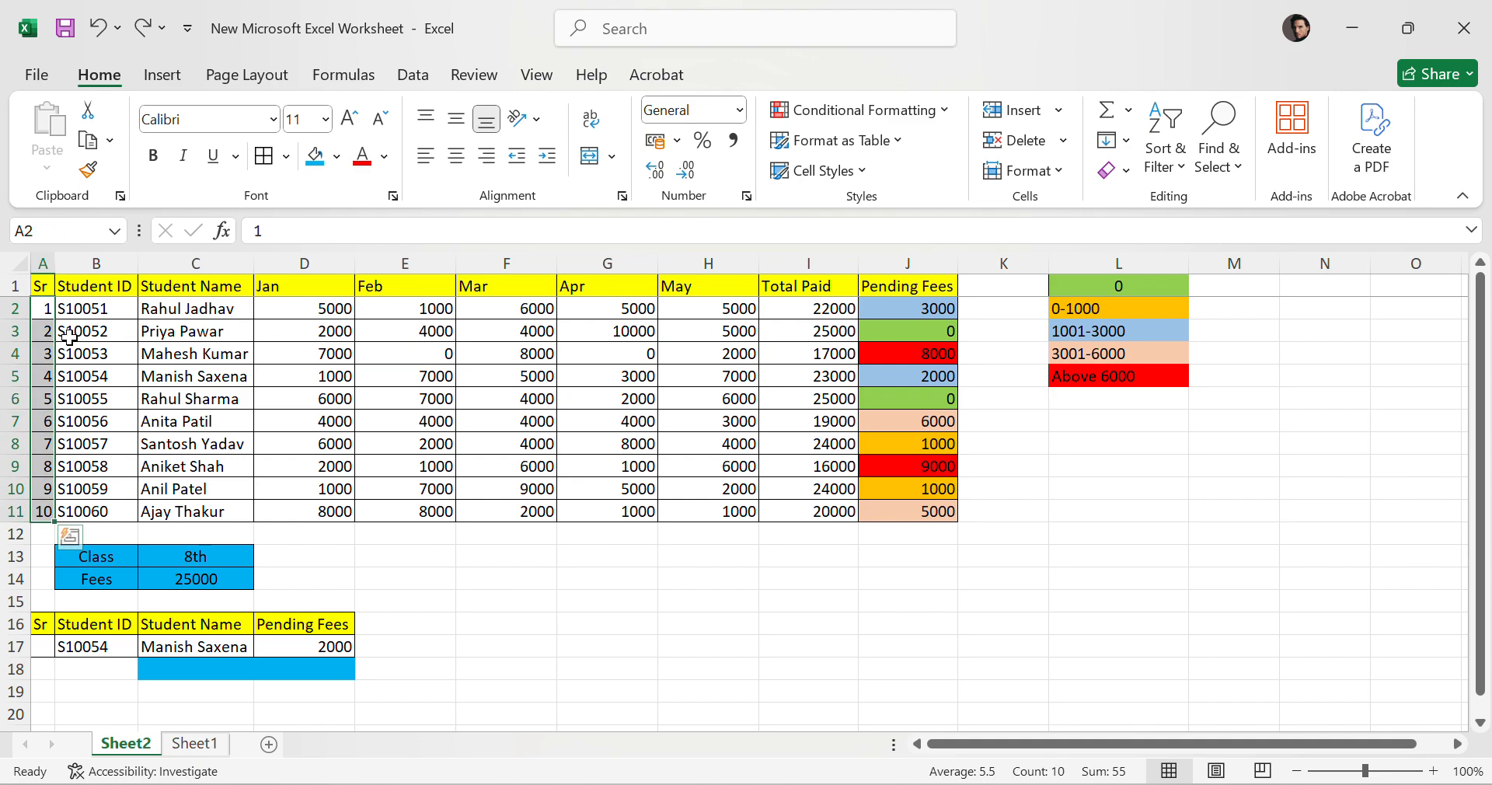
pyautogui.click(118, 313)
pyautogui.moveTo(118, 314); pyautogui.dragTo(45, 310)
pyautogui.click(376, 424)
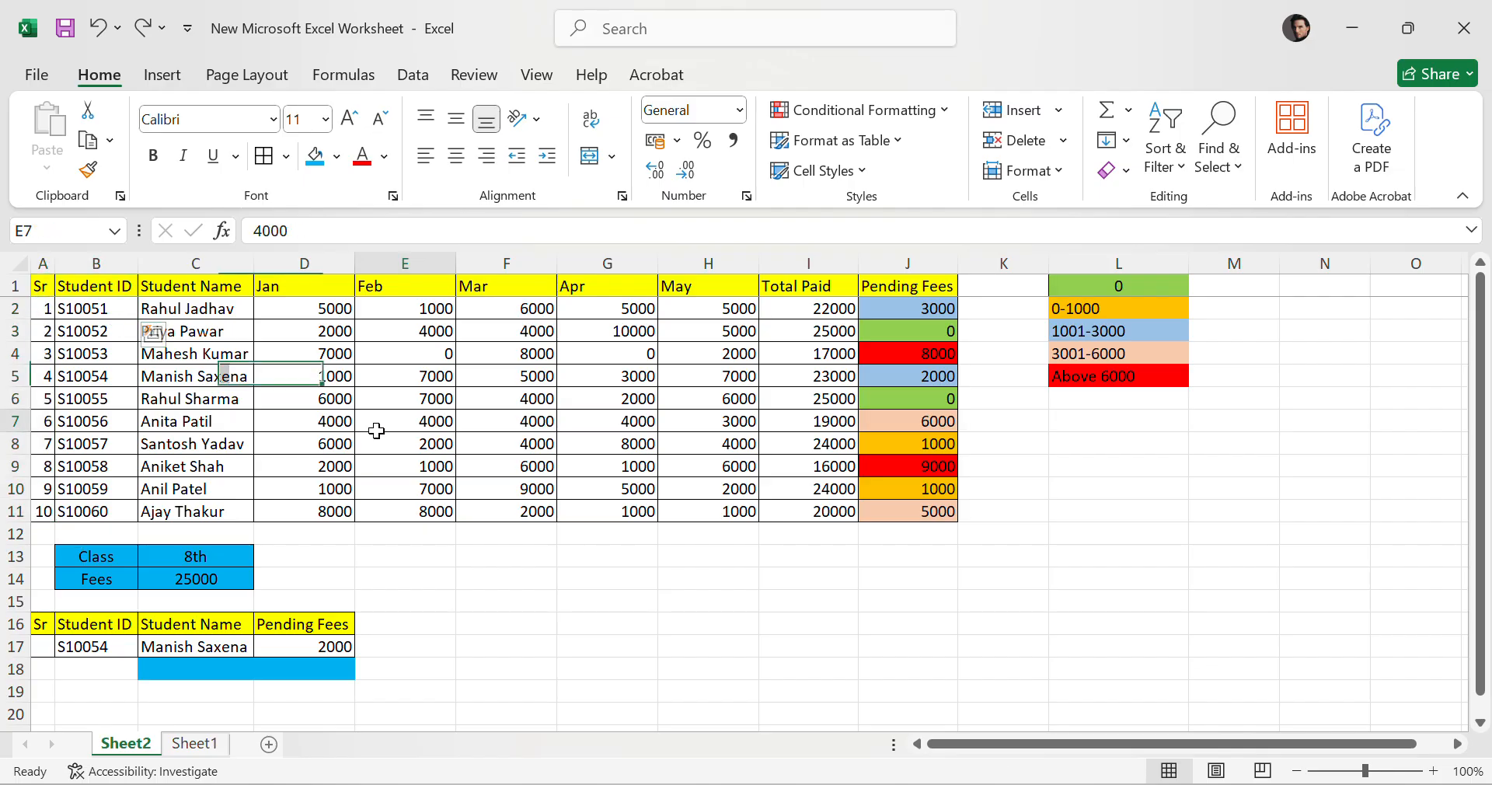
pyautogui.click(565, 584)
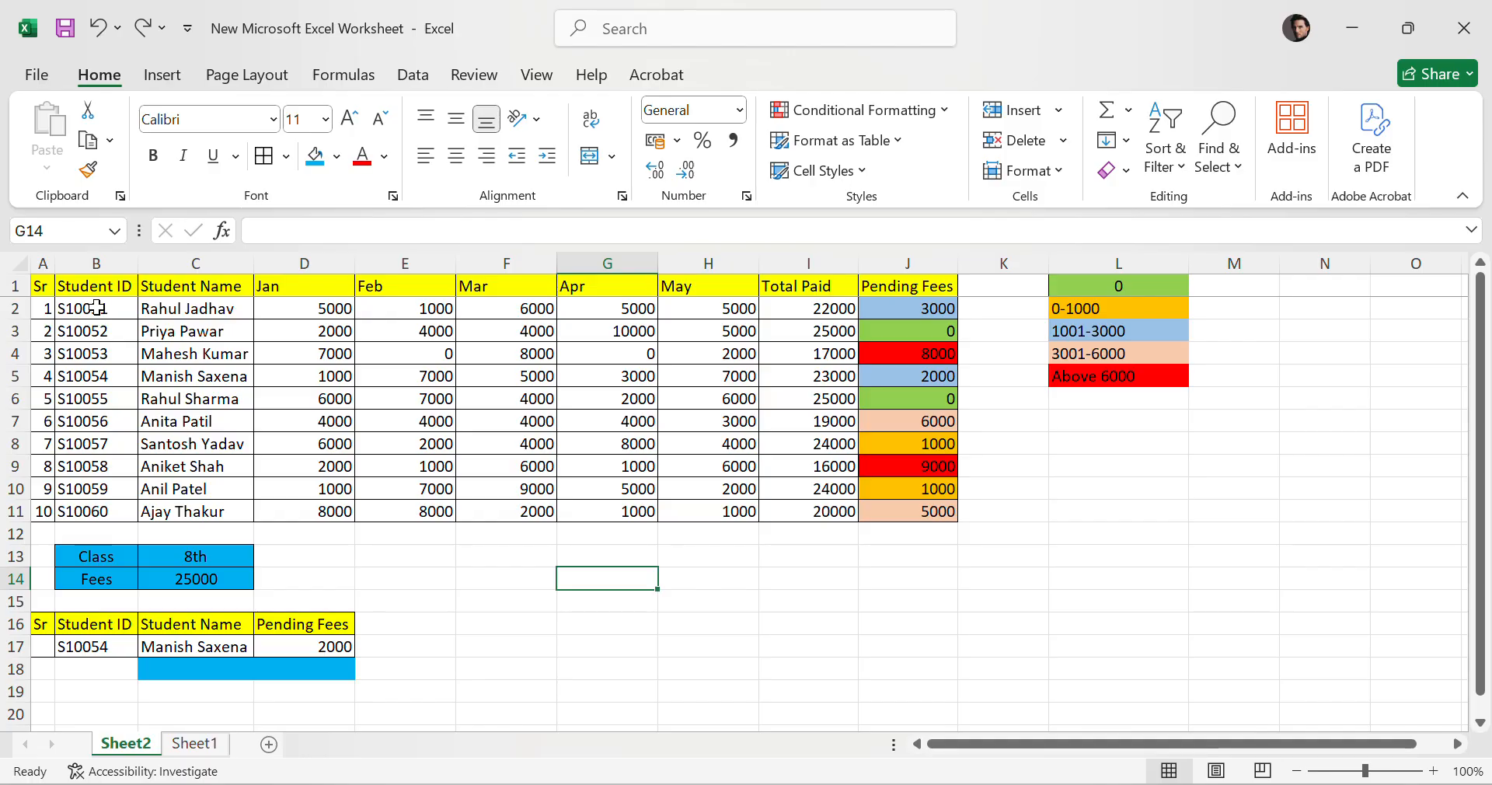
pyautogui.moveTo(96, 308); pyautogui.dragTo(101, 511)
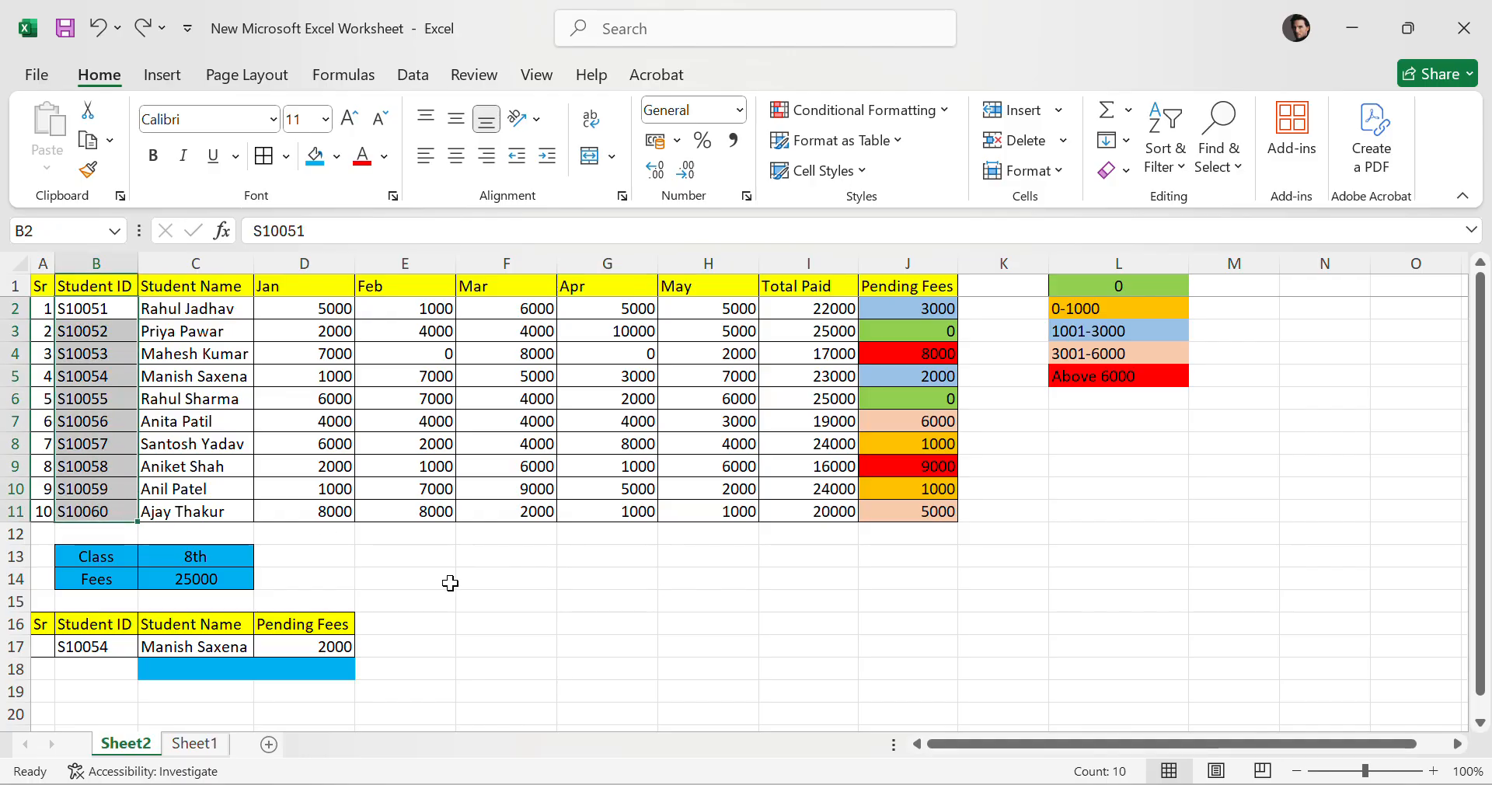
# Open the summary table's Pending Fees VLOOKUP formula for review and re-enter it unchanged.
pyautogui.click(326, 646)
pyautogui.doubleClick(326, 646)
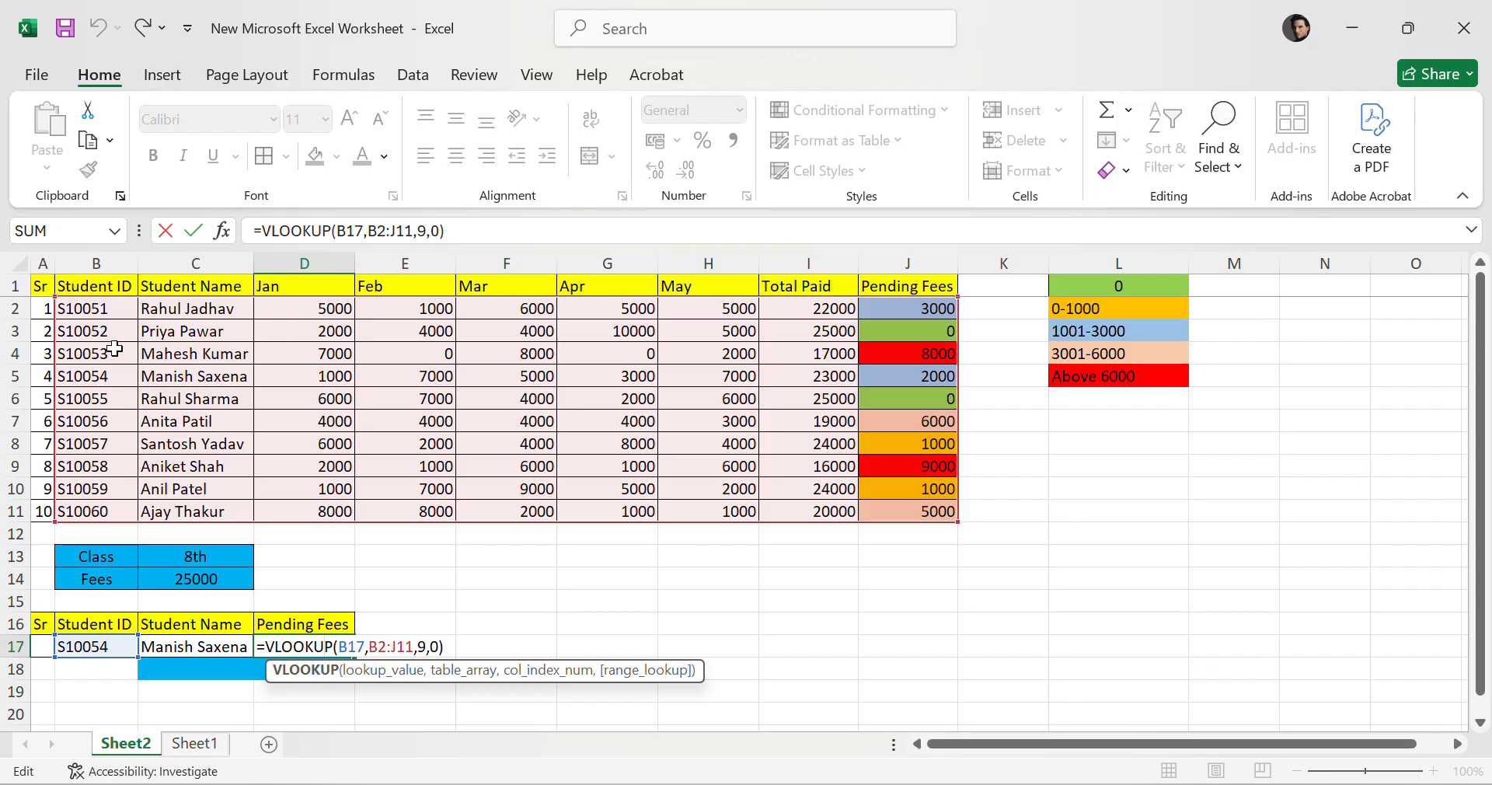
pyautogui.hotkey('ctrl', 'Return')
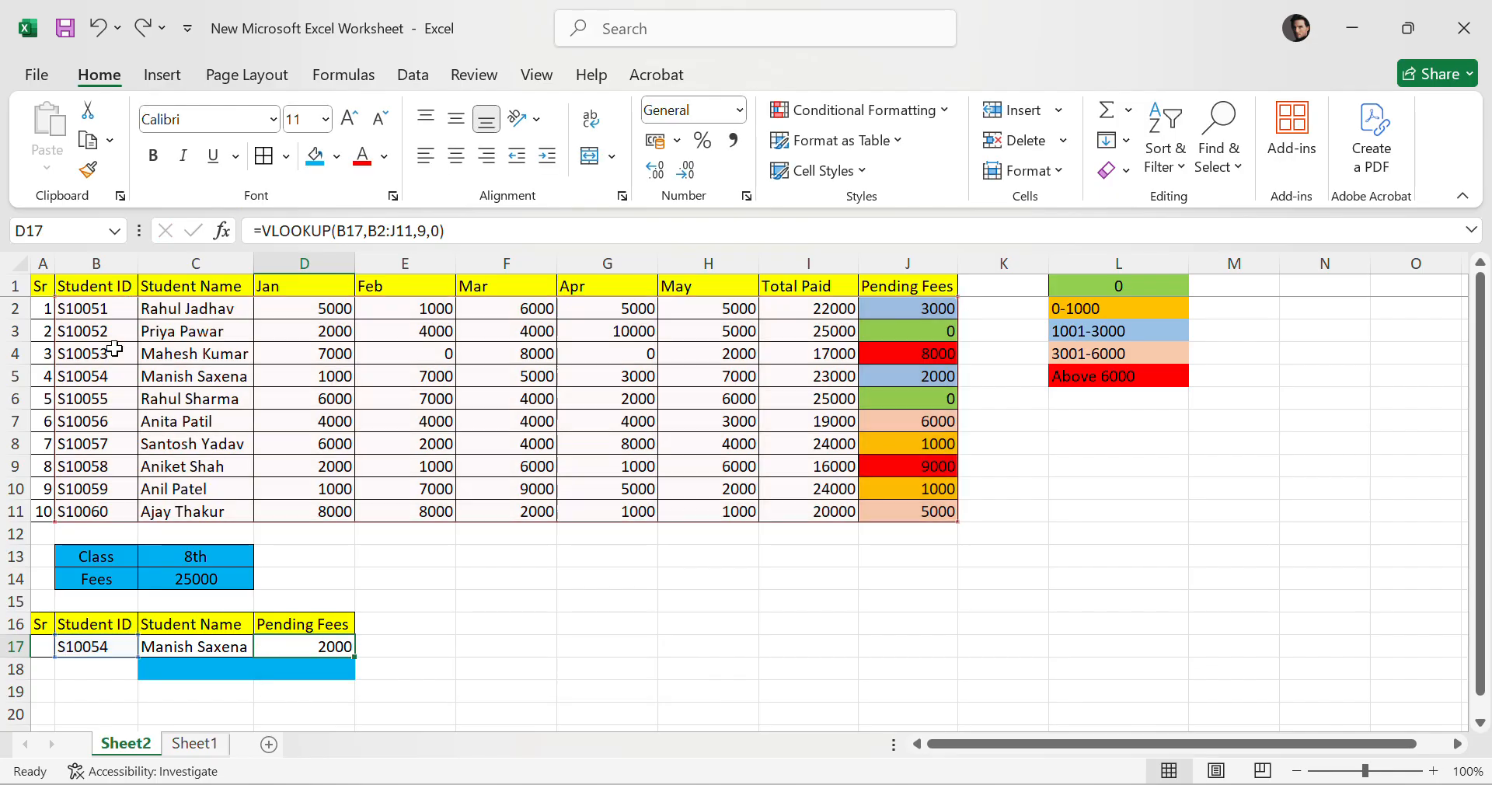